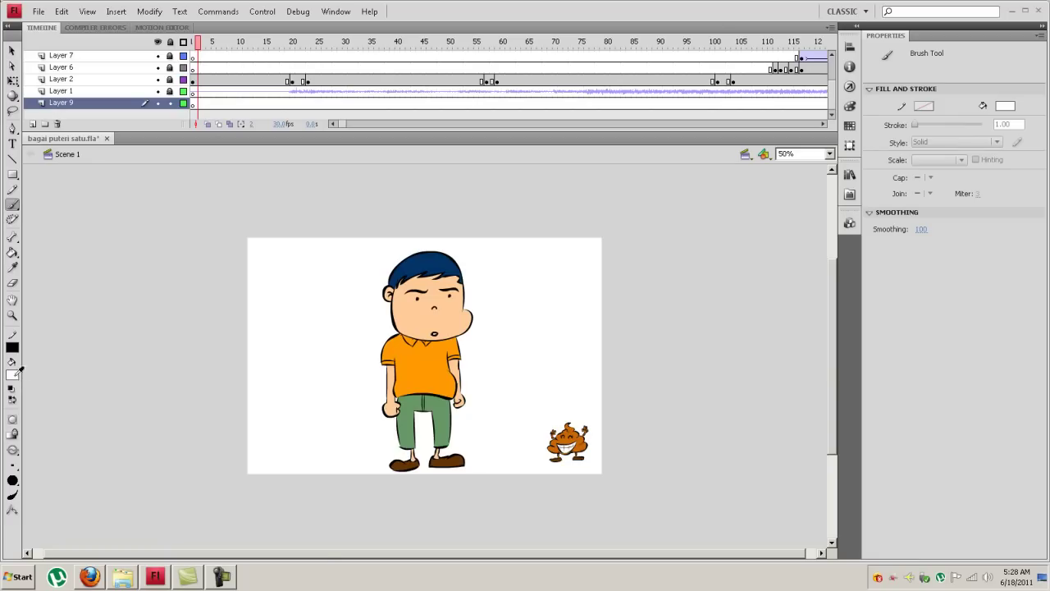
Brush a closed black outline for a long strip of ground, about 1161 by 162 px, around the character's feet on Layer 9
left_click(22, 404)
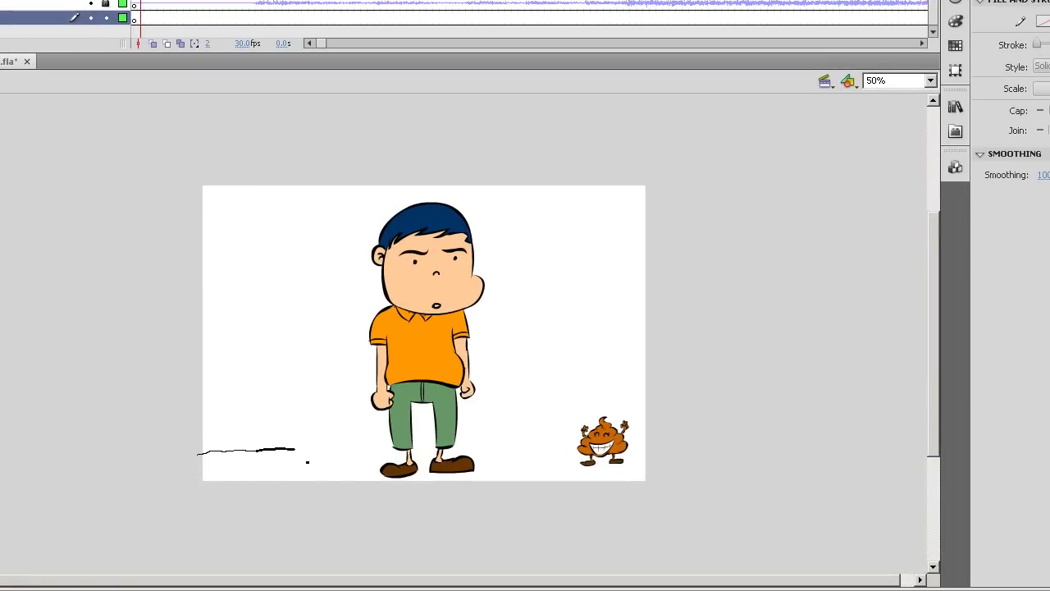
left_click_drag(348, 465, 385, 464)
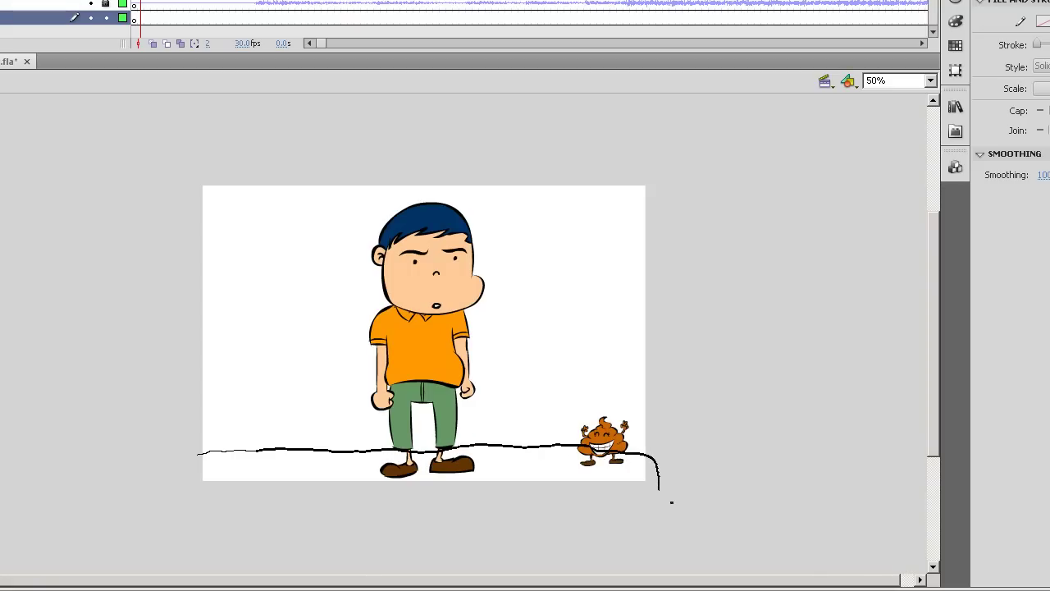
left_click_drag(475, 514, 348, 518)
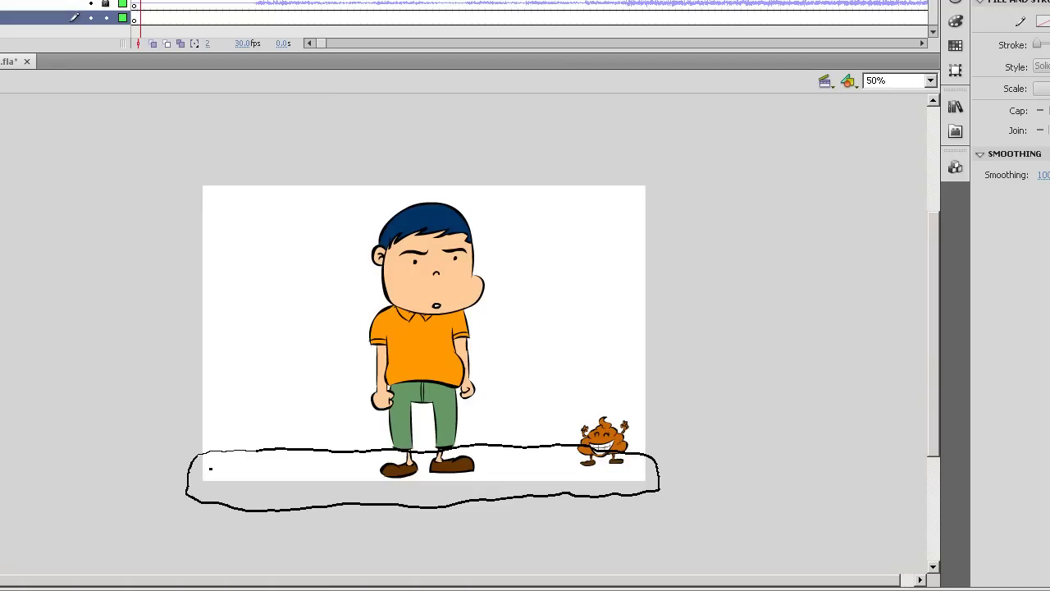
left_click_drag(210, 469, 197, 461)
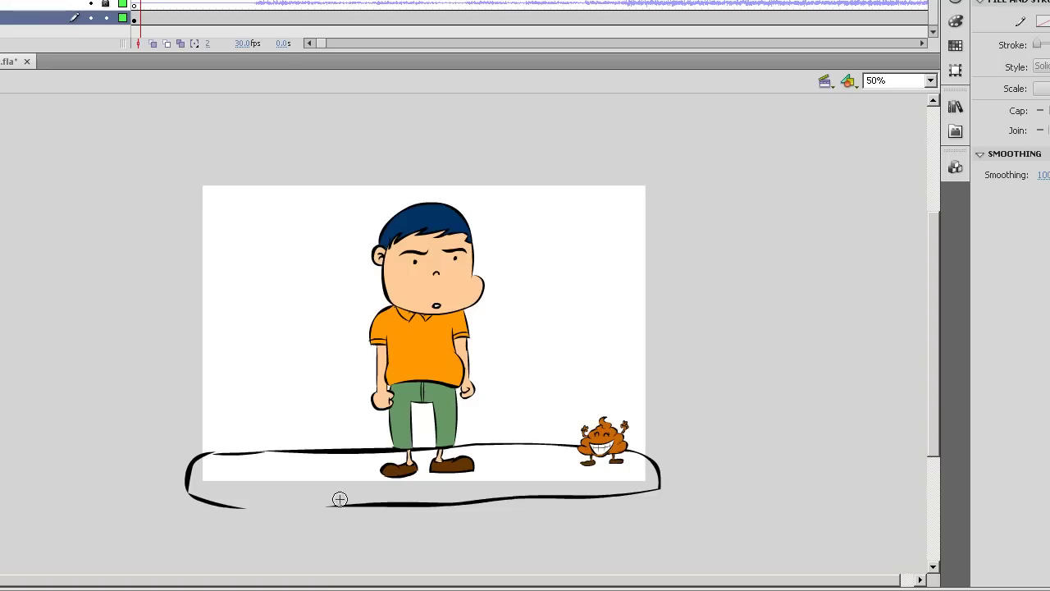
left_click_drag(324, 505, 239, 506)
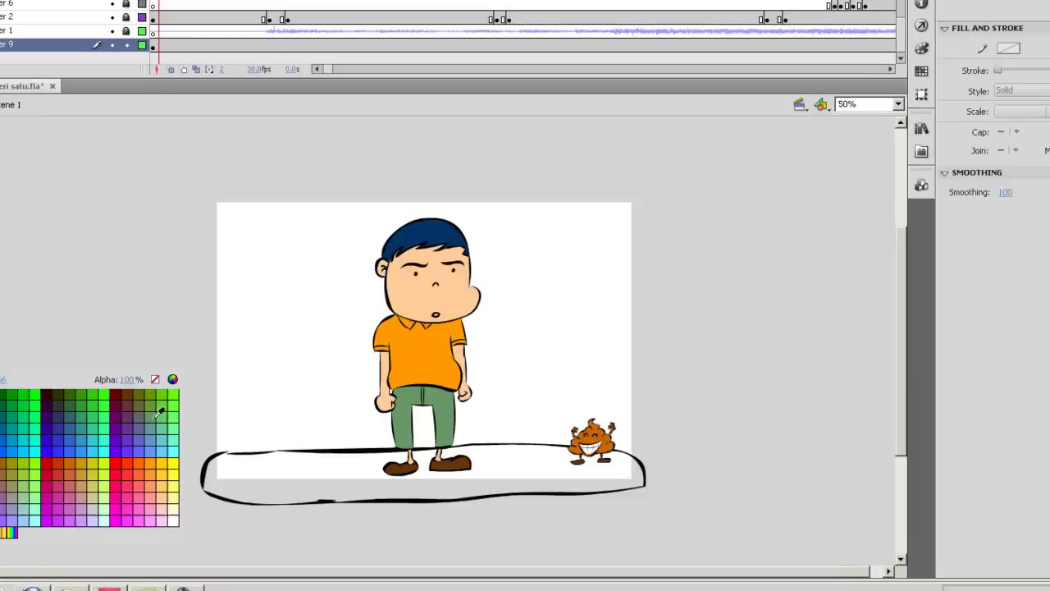
Fill the ground outline with ochre #CC9900 using the Paint Bucket, adjusting its gap size option
left_click(138, 399)
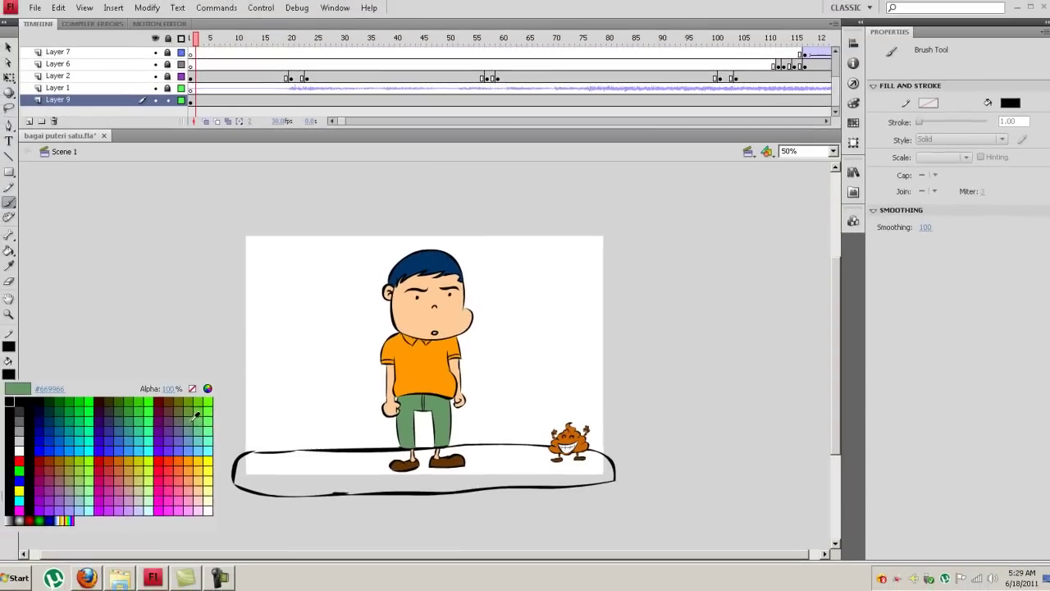
left_click(12, 373)
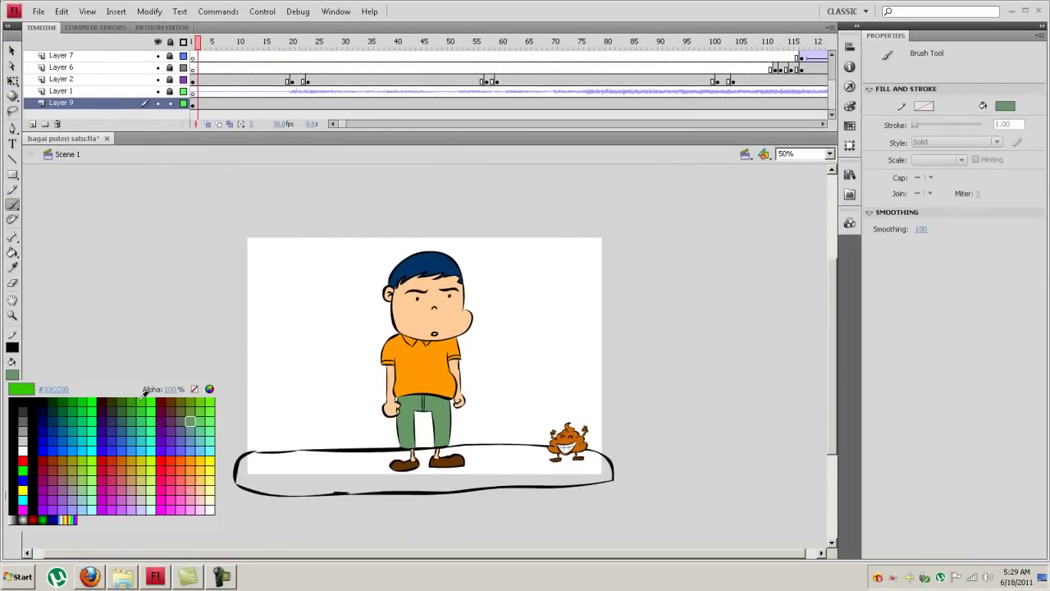
left_click(137, 456)
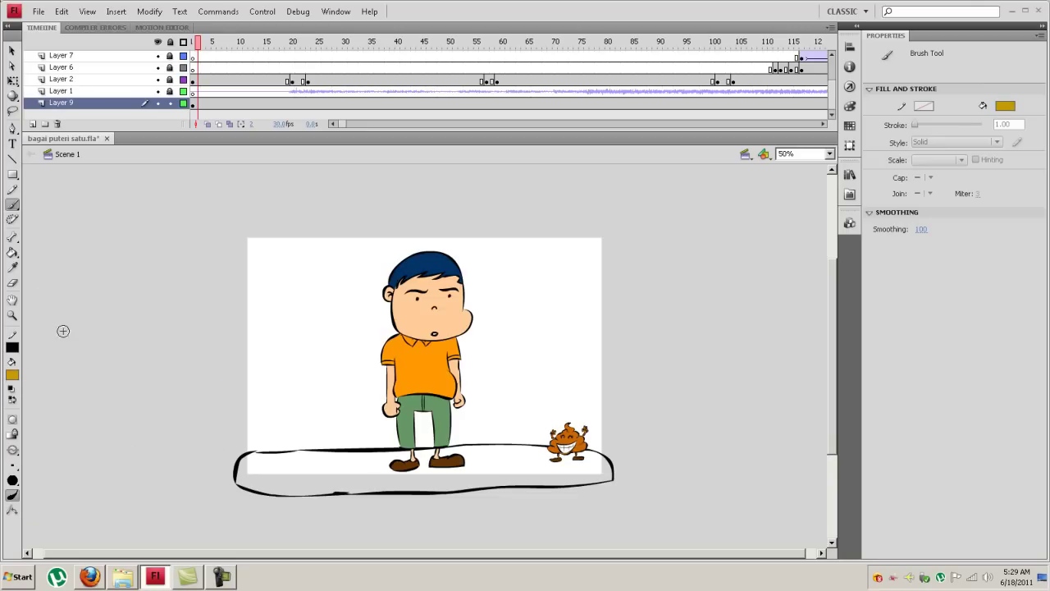
left_click(13, 252)
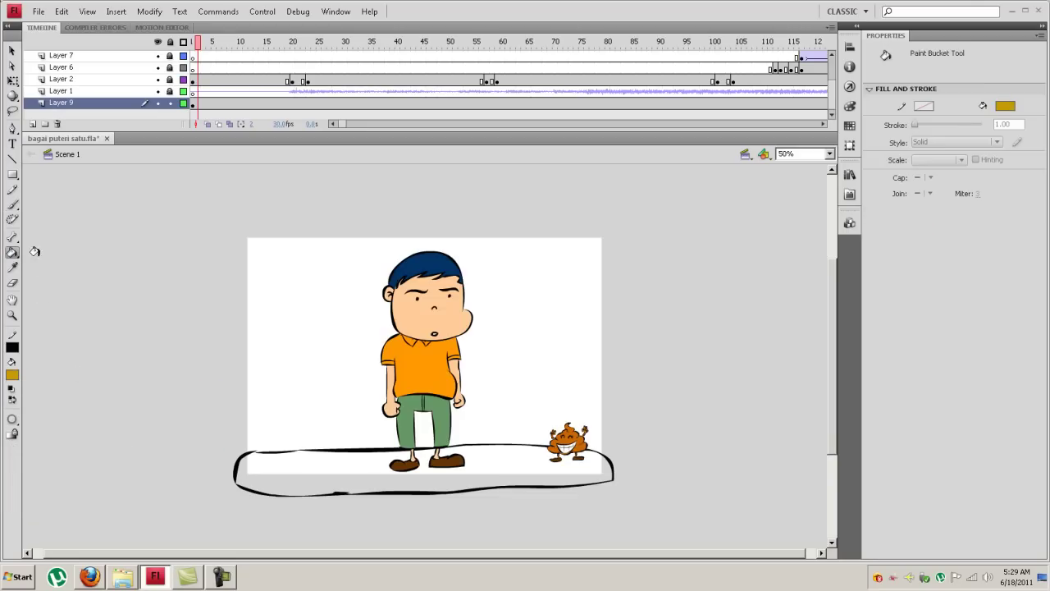
left_click(13, 420)
left_click(41, 466)
left_click(263, 473)
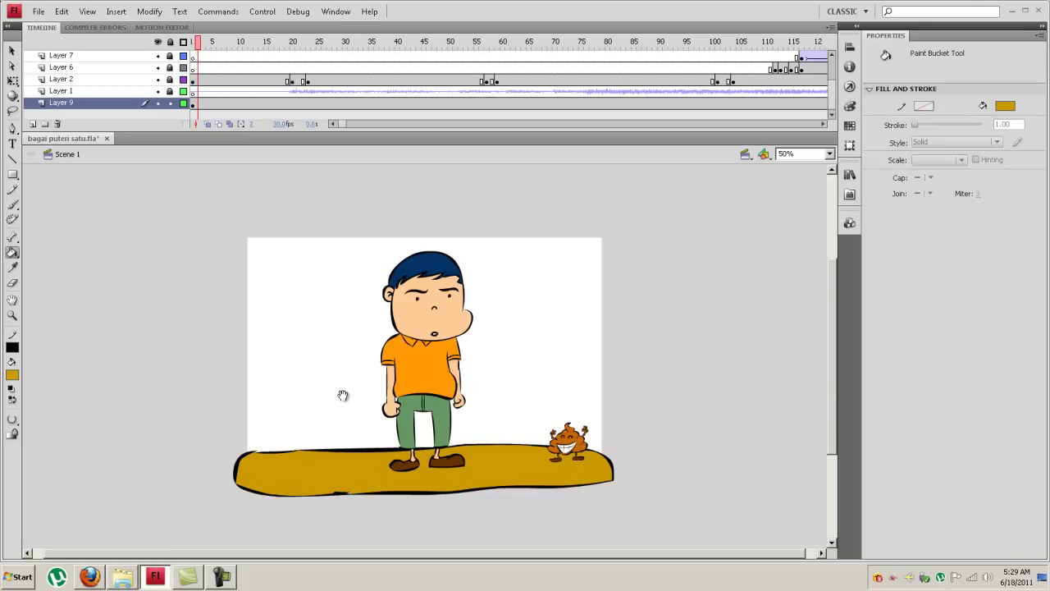
left_click_drag(343, 395, 322, 335)
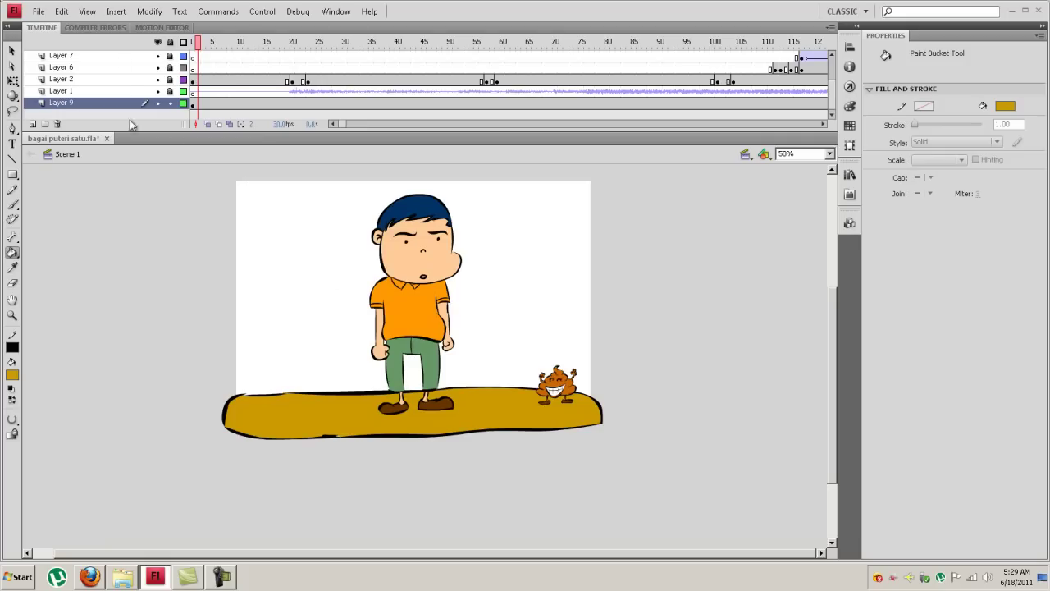
left_click(13, 204)
left_click(12, 374)
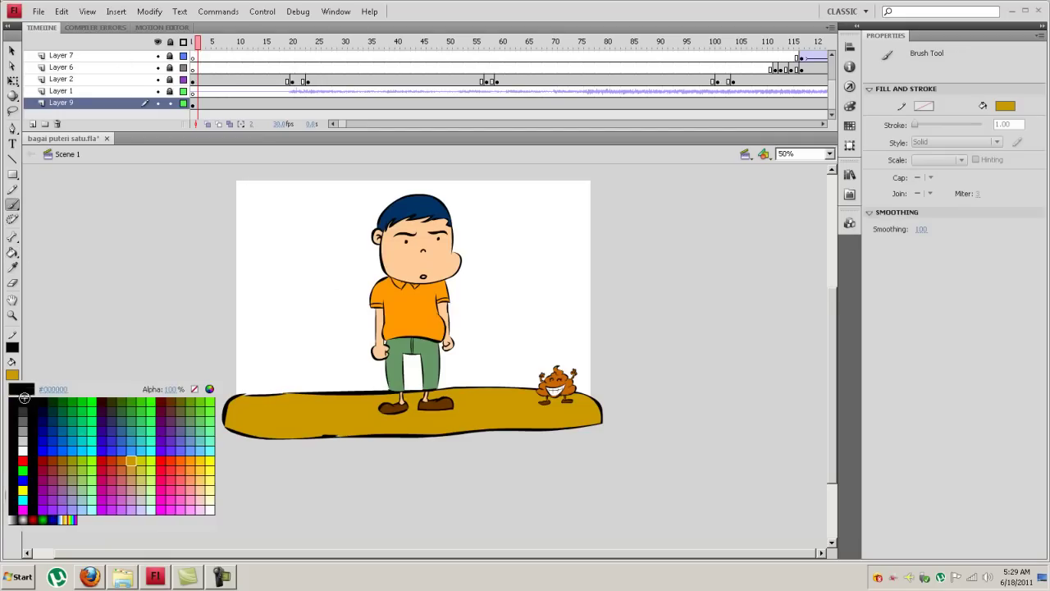
left_click(12, 399)
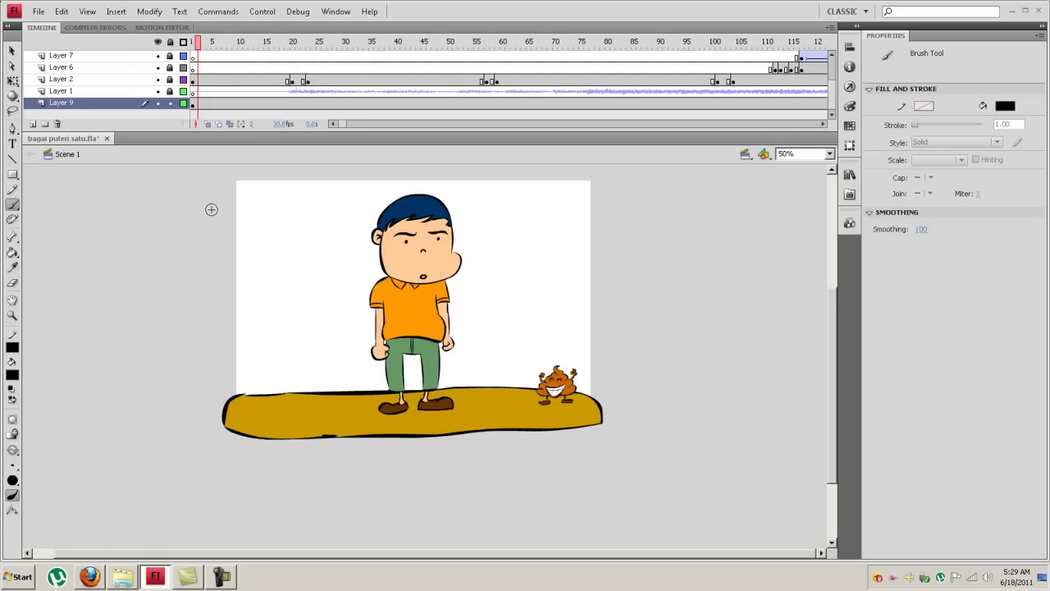
Select the ground's black outline and recolour it with the ground's own fill colour, #CC9900
key("v")
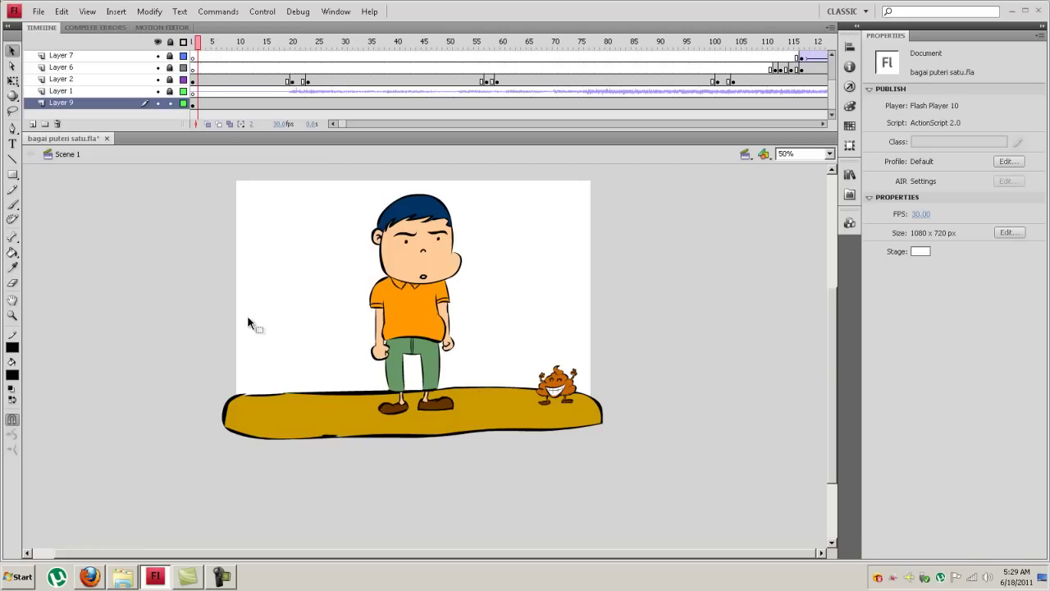
double_click(336, 397)
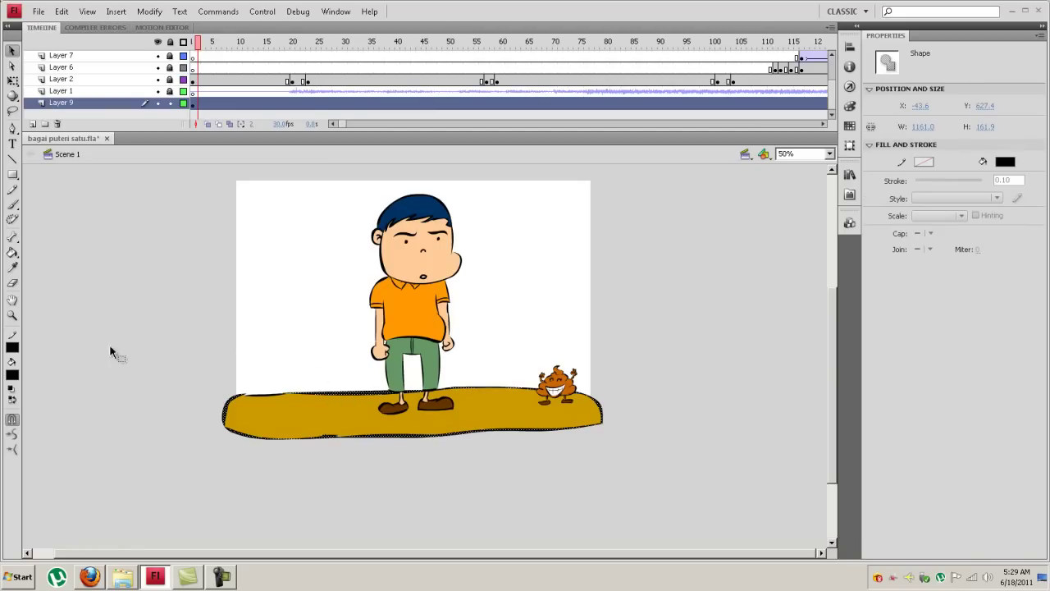
left_click(18, 370)
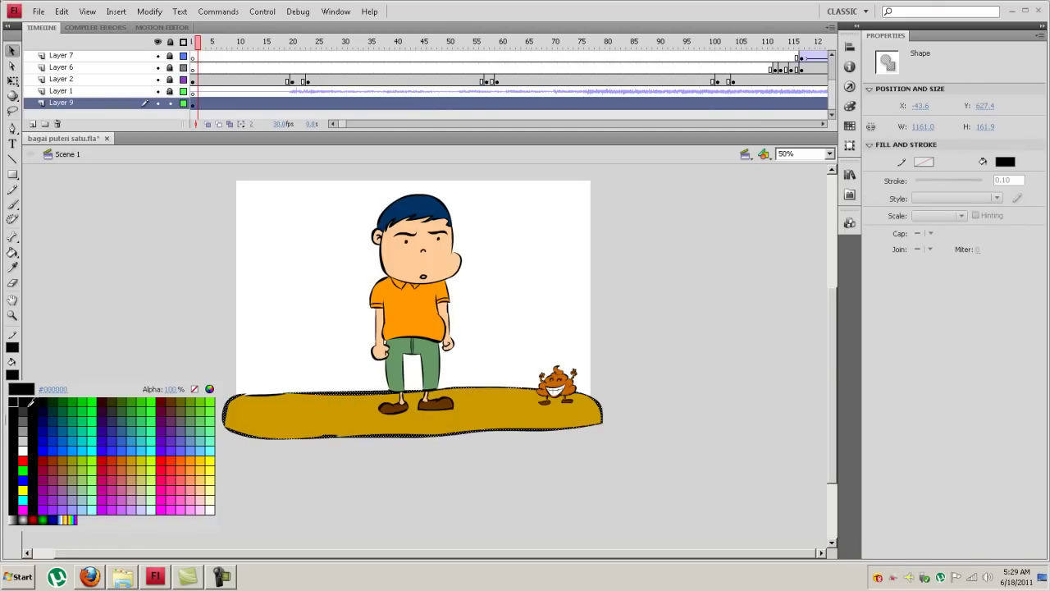
left_click(114, 460)
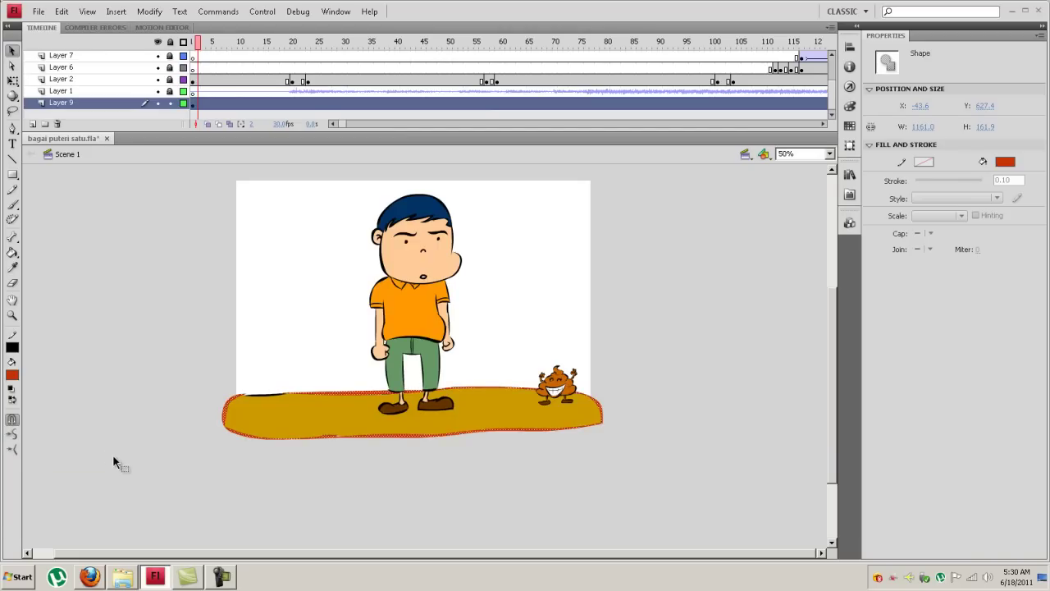
left_click(18, 373)
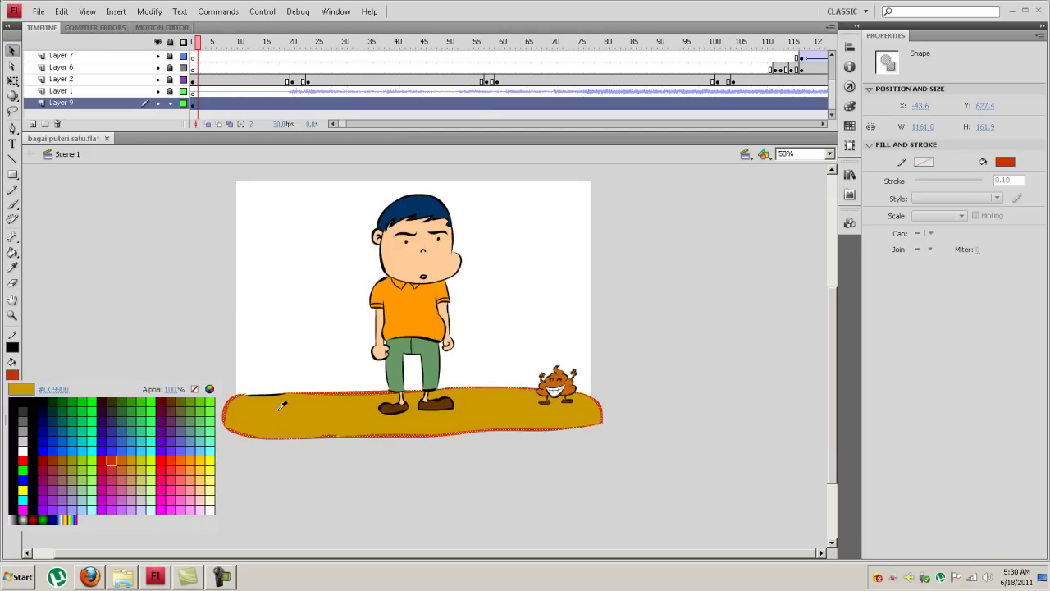
left_click(301, 397)
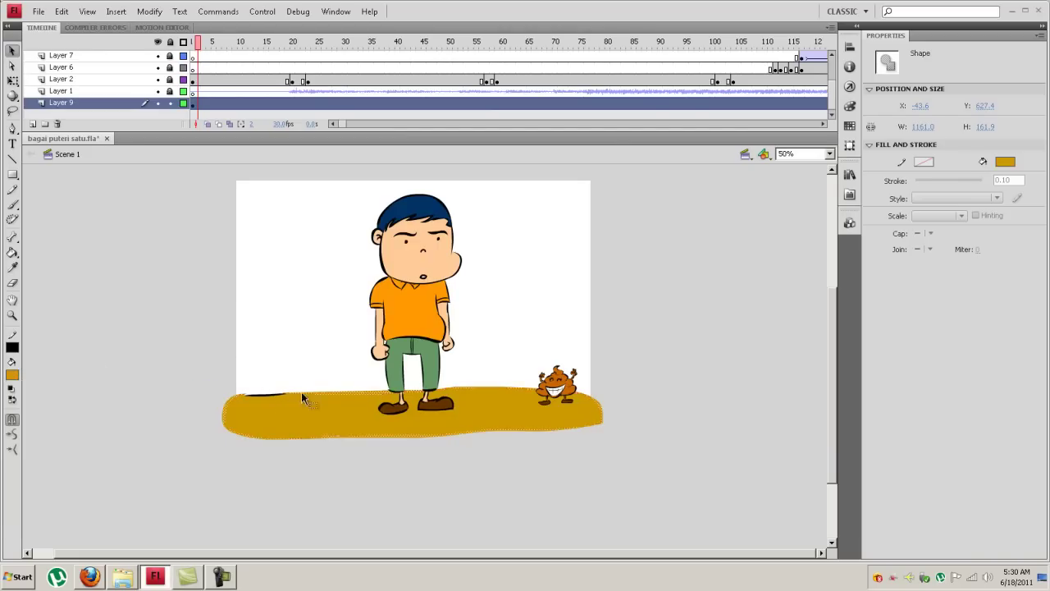
Darken the ground outline to a slightly deeper ochre and fill its leftover black segment with the same shade
left_click(849, 106)
left_click_drag(830, 131, 830, 135)
left_click(588, 284)
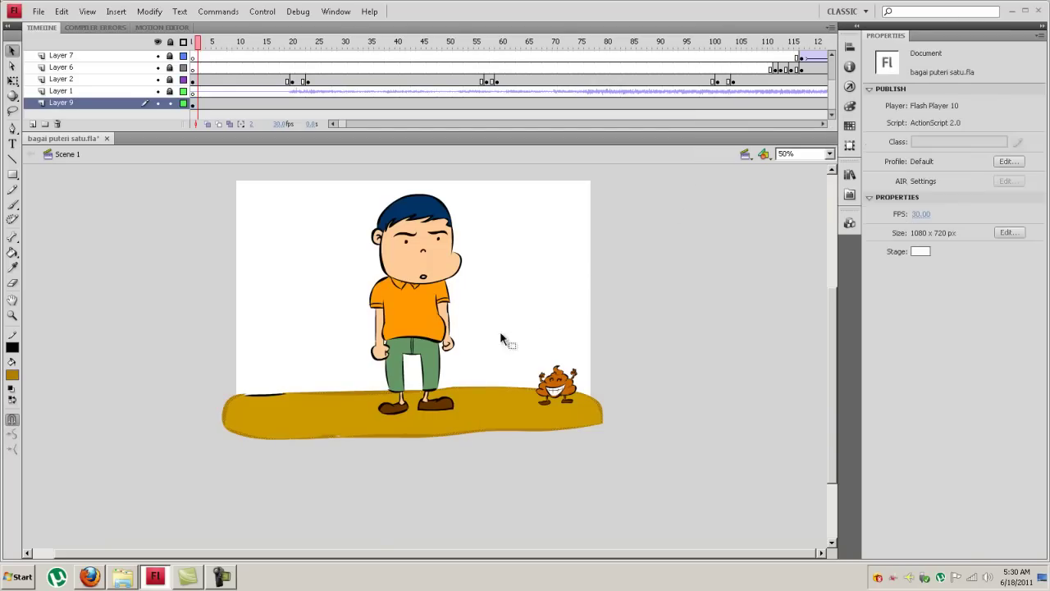
key("k")
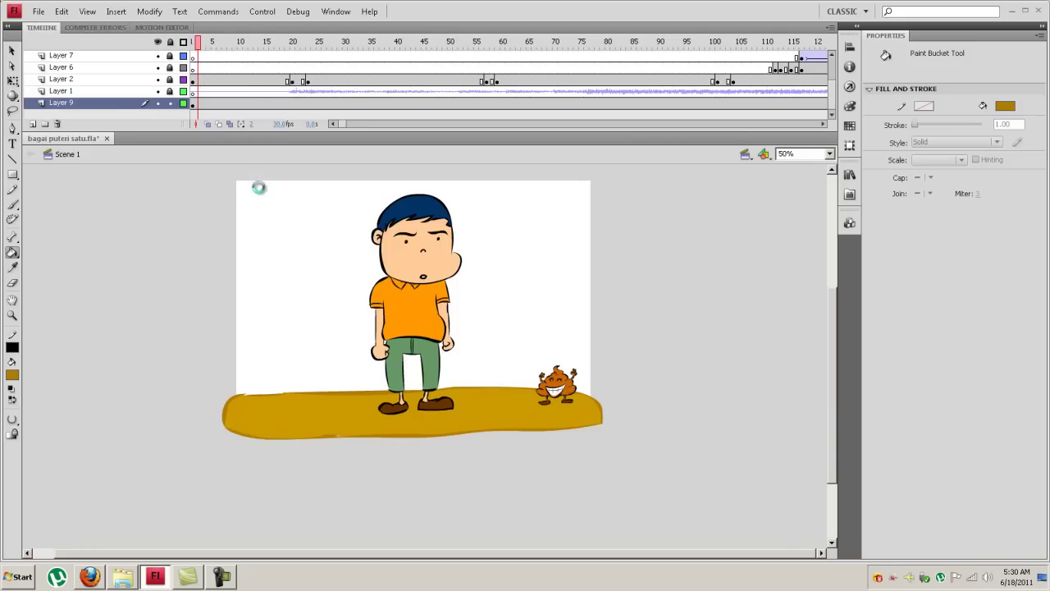
Scrub through the timeline to review the existing animation and examine the blink keyframe at frame 20 on Layer 2
mouse_move(199, 45)
left_mouse_down()
mouse_move(816, 49)
mouse_move(661, 52)
left_mouse_up()
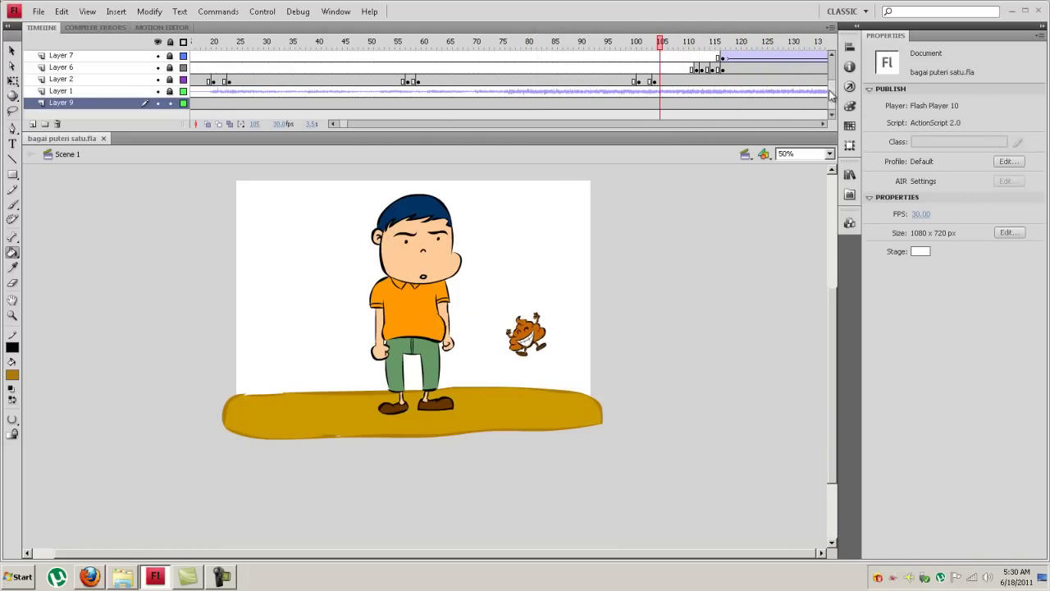
scroll(830, 96, "up", 2)
left_click(648, 46)
left_click_drag(648, 45, 193, 54)
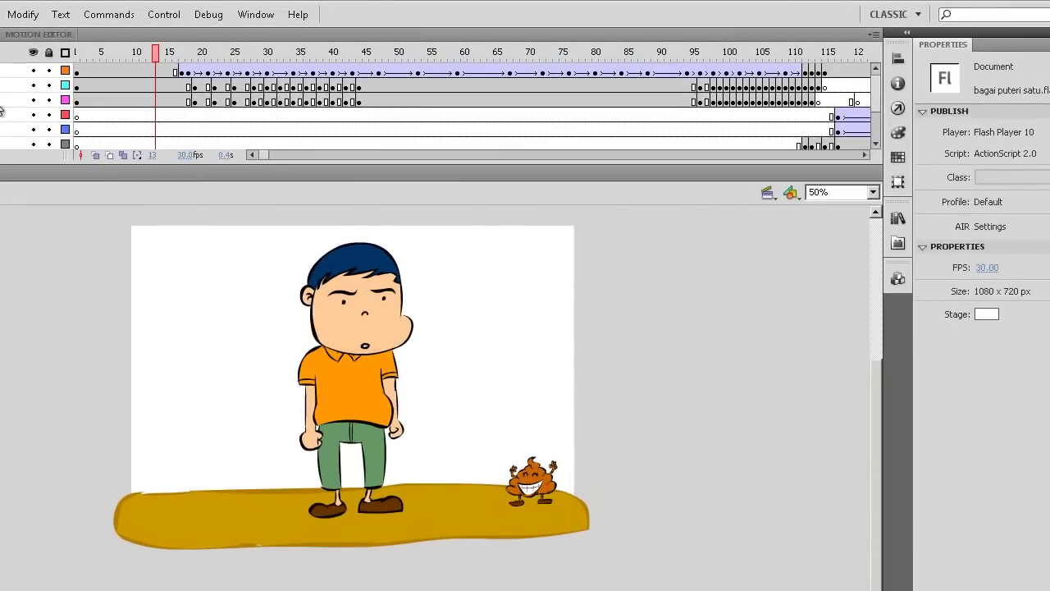
left_click(136, 79)
left_click(7, 115)
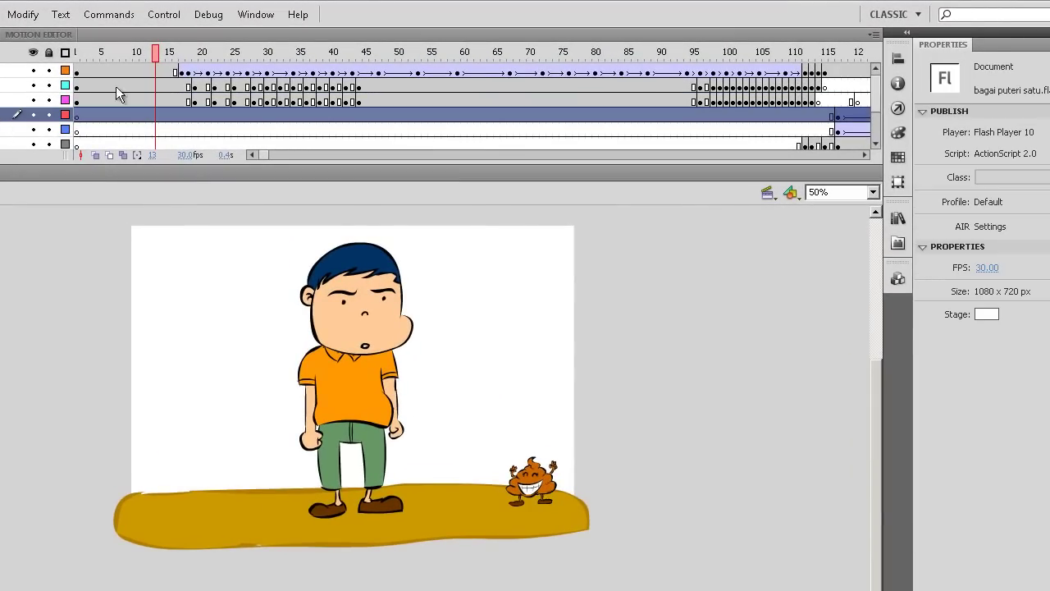
left_click(211, 52)
left_click_drag(211, 52, 179, 59)
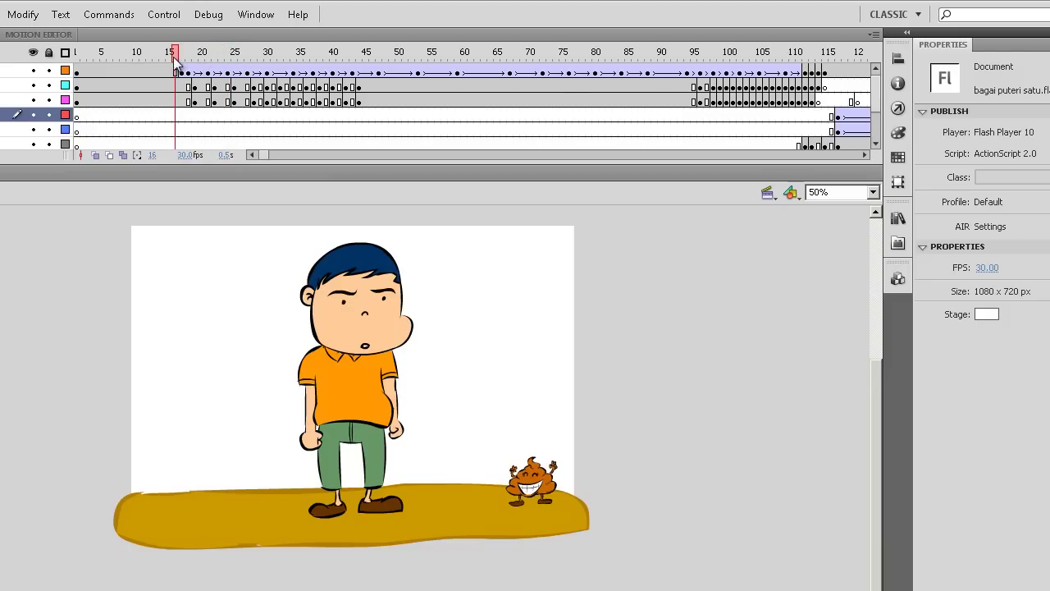
scroll(875, 93, "down", 4)
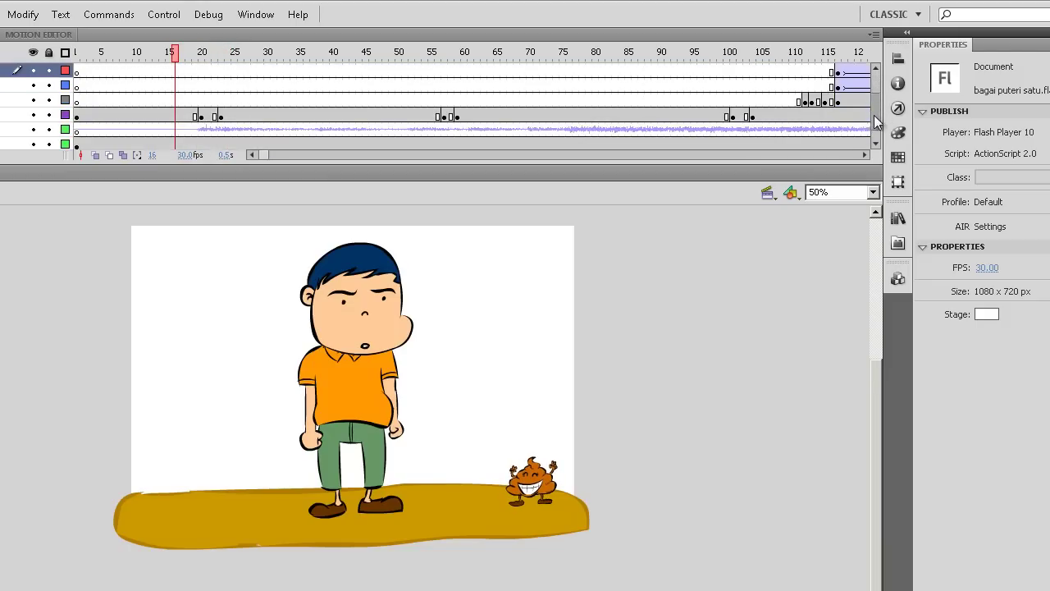
left_click(202, 101)
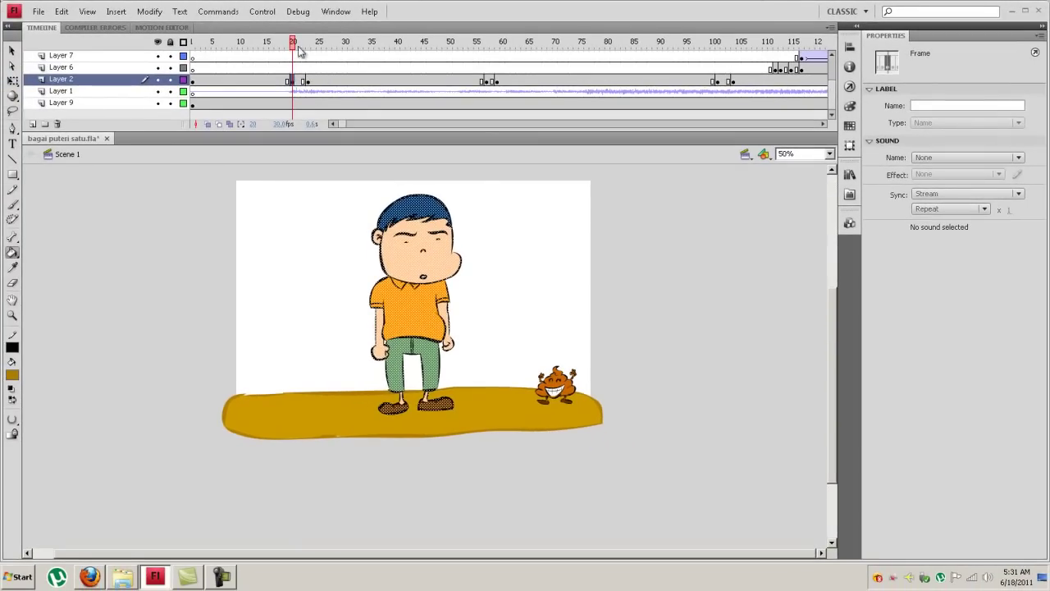
Go to frame 129 and lock every layer except Layer 2
left_click_drag(300, 52, 444, 82)
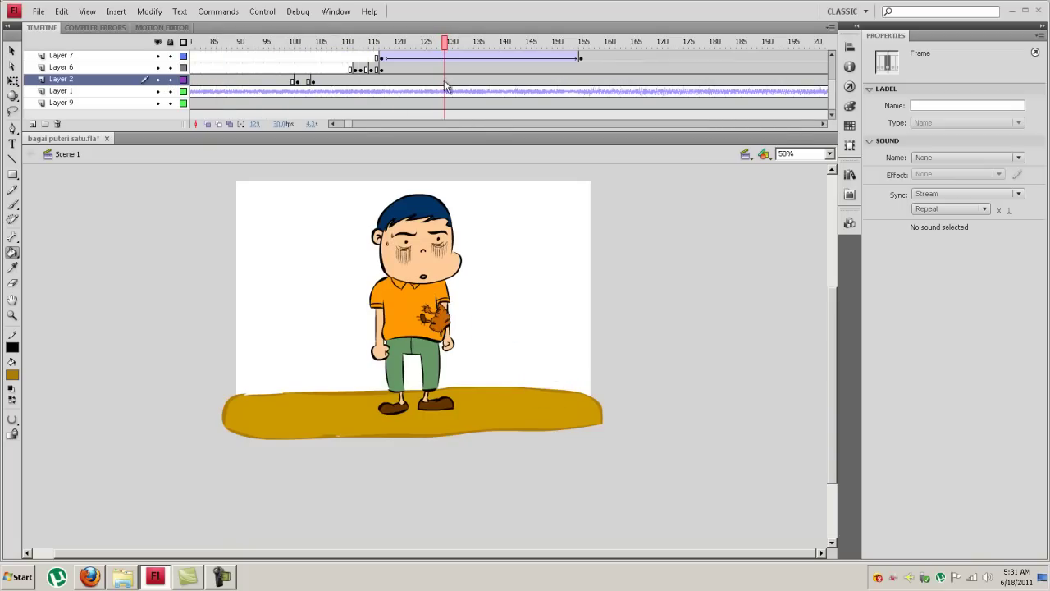
left_click(445, 82)
left_click(171, 42)
left_click(170, 80)
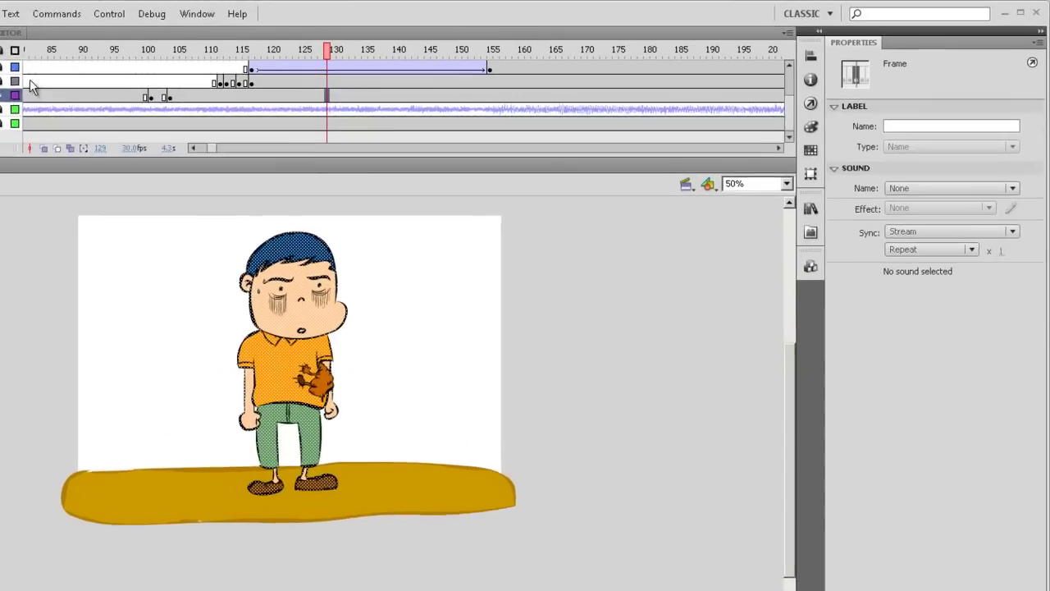
Insert keyframes at frames 130 and 132 on Layer 2
left_click(444, 82)
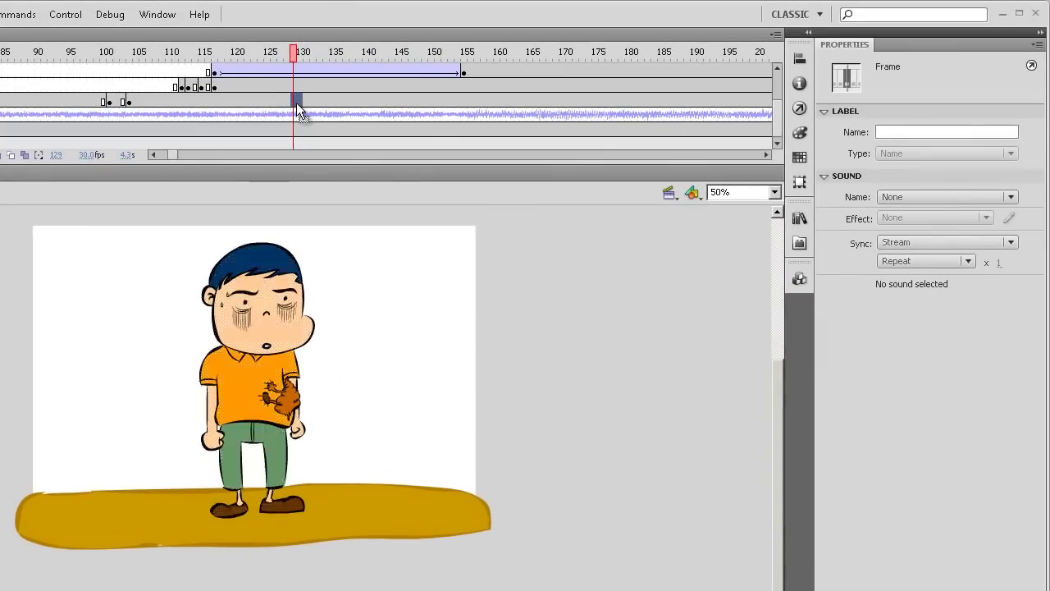
left_click(301, 104)
key("F6")
left_click(313, 102)
key("F6")
Replace the character drawing at frames 130 to 131 with the closed-eye drawing, pasted in the same position
left_click(304, 100)
key("Delete")
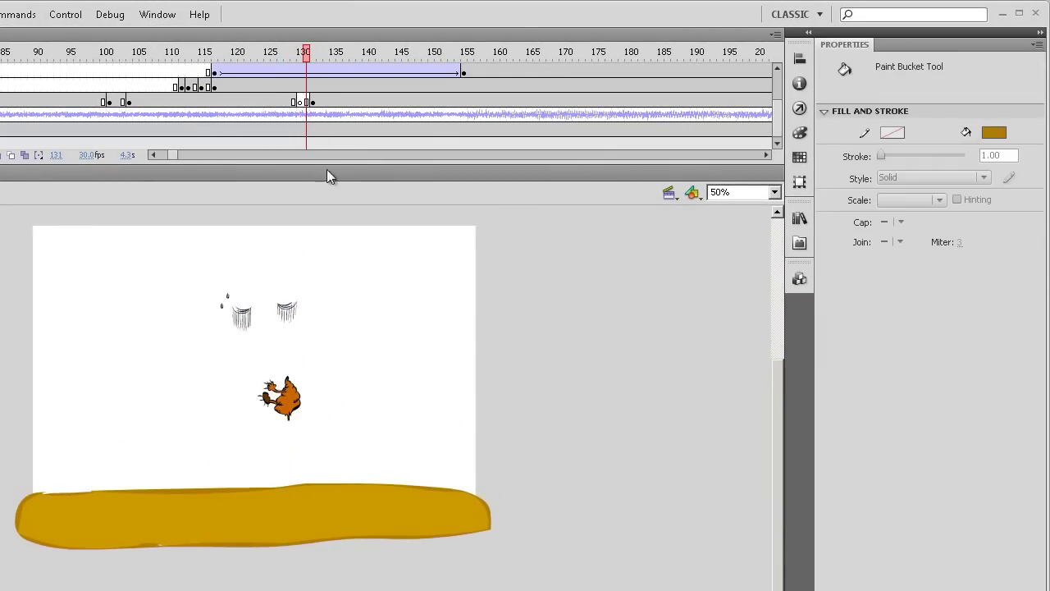
right_click(399, 294)
left_click(437, 323)
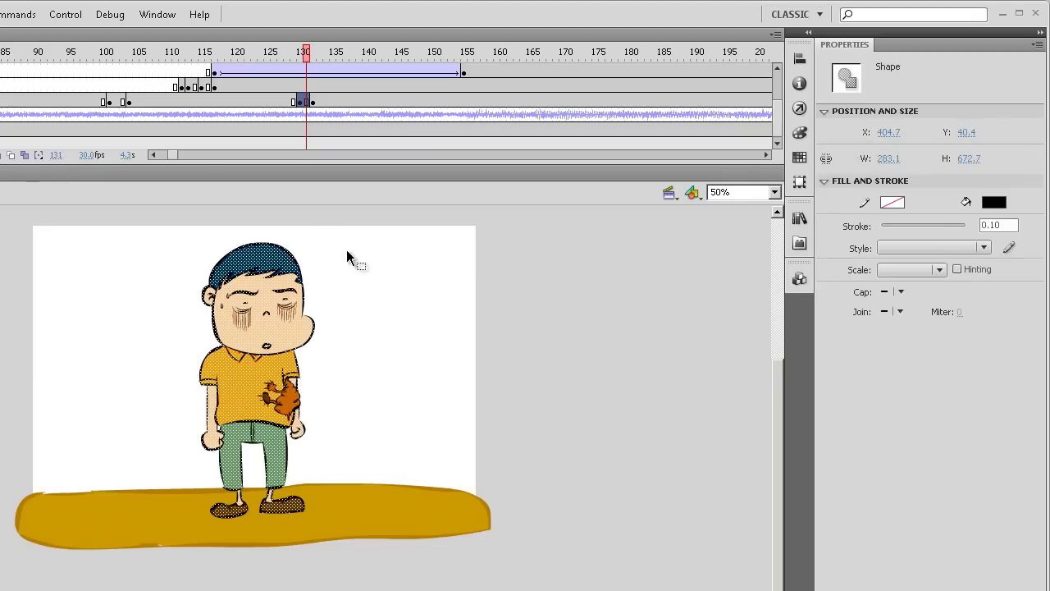
left_click(347, 251)
Insert keyframes at frames 160 and 162 on Layer 2
left_click_drag(308, 55, 494, 97)
left_click(495, 100)
key("F6")
left_click(510, 98)
key("F6")
Replace the character drawing at frames 160 to 161 with the closed-eye drawing, pasted in the same position
left_click(501, 98)
key("F6")
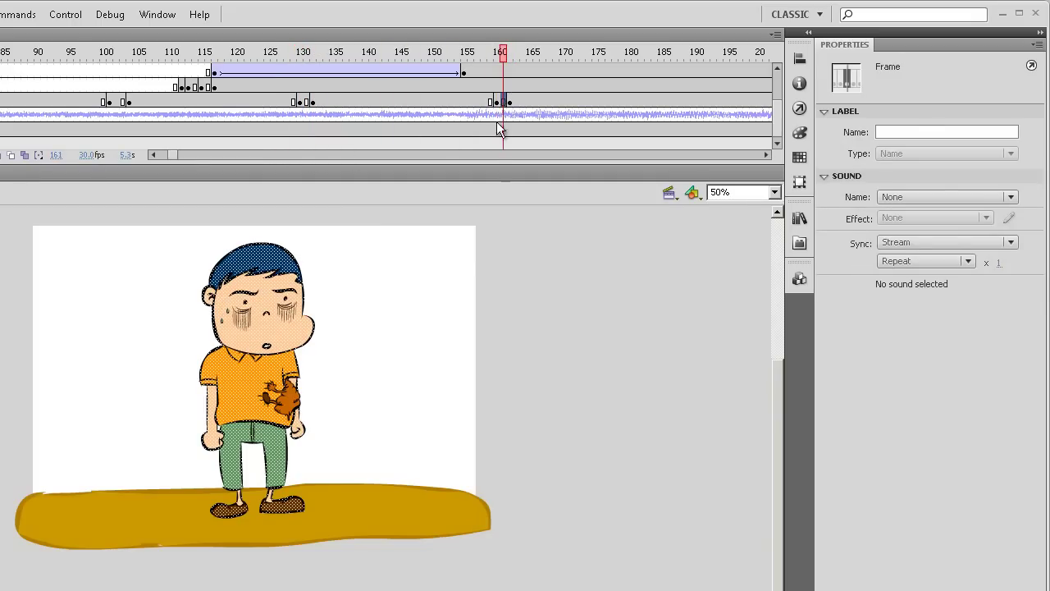
key("Delete")
right_click(457, 293)
left_click(509, 342)
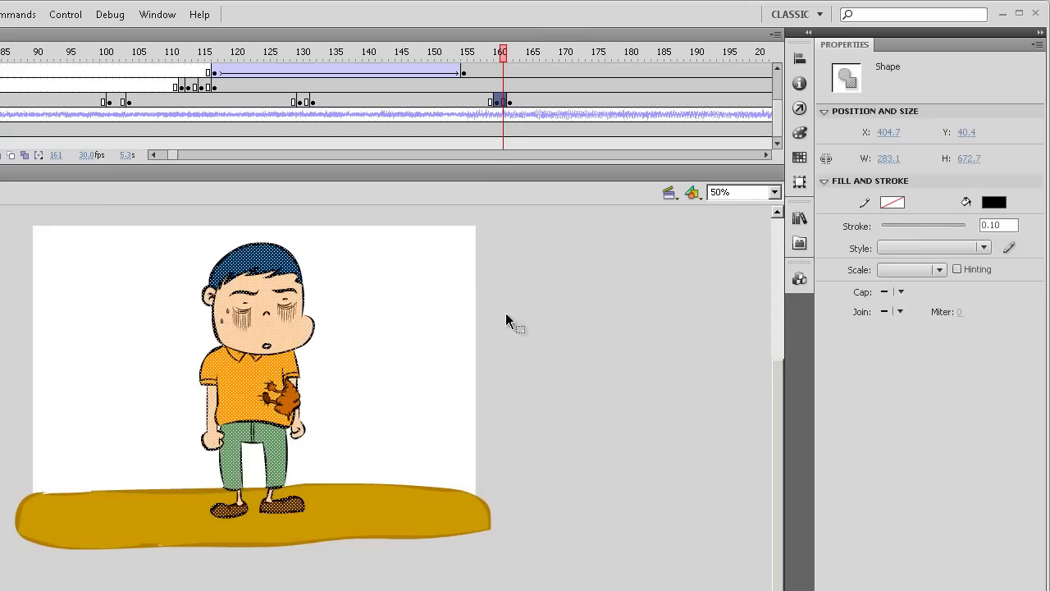
Play the animation from before frame 130 to check the two new blinks
left_click_drag(498, 54, 162, 53)
key("Return")
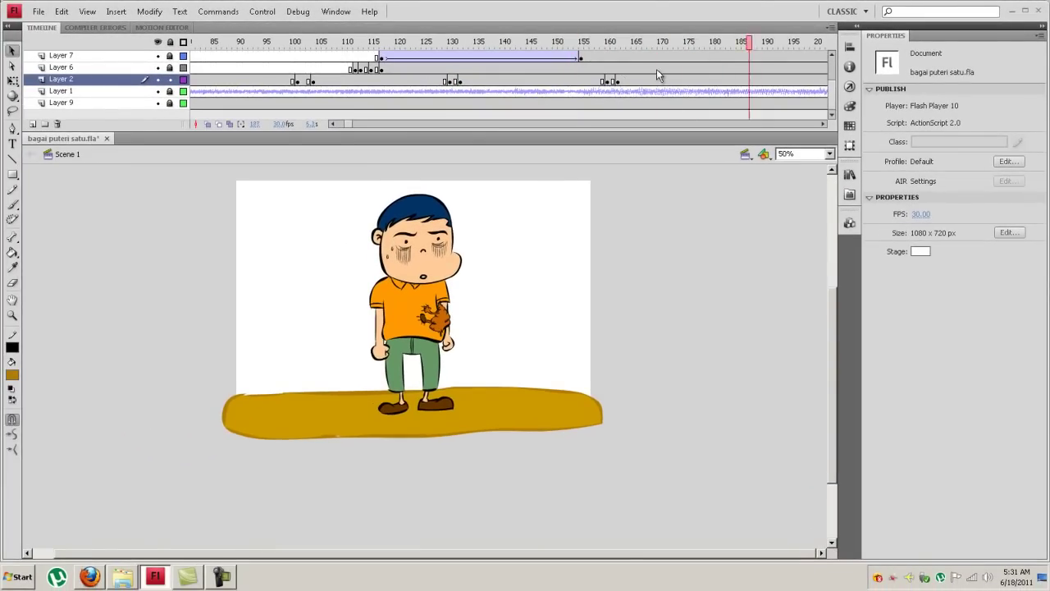
Lengthen the two closed-eye blinks near frames 130 and 160 on Layer 2 by inserting extra frames
left_click(614, 82)
key("F5")
key("F5")
left_click_drag(612, 49, 292, 49)
left_click(456, 82)
key("F5")
Play the animation to check the timing of the lengthened blinks
key("Return")
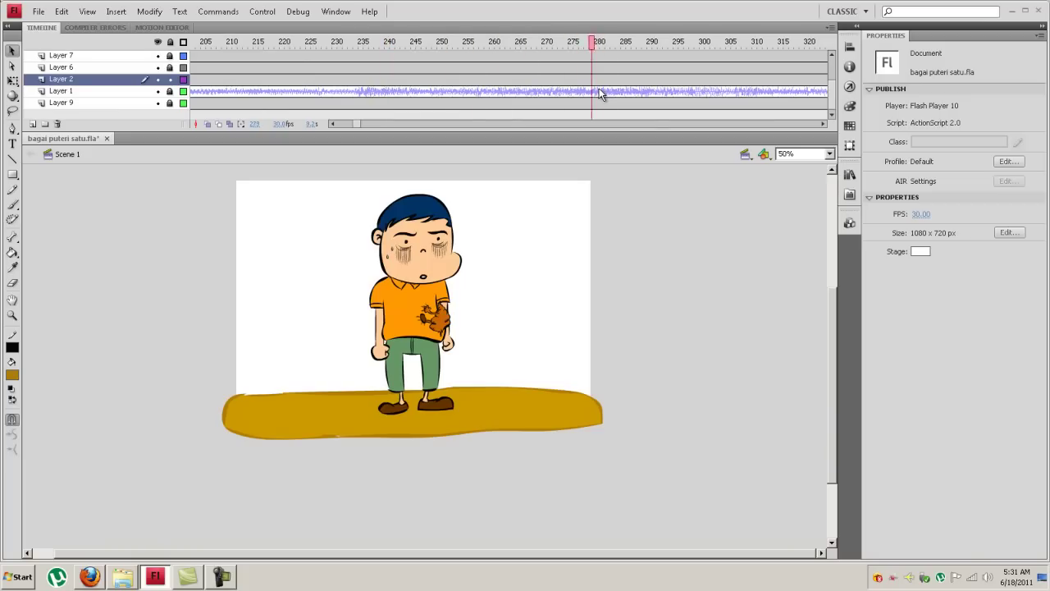
key("Return")
left_click_drag(733, 41, 522, 70)
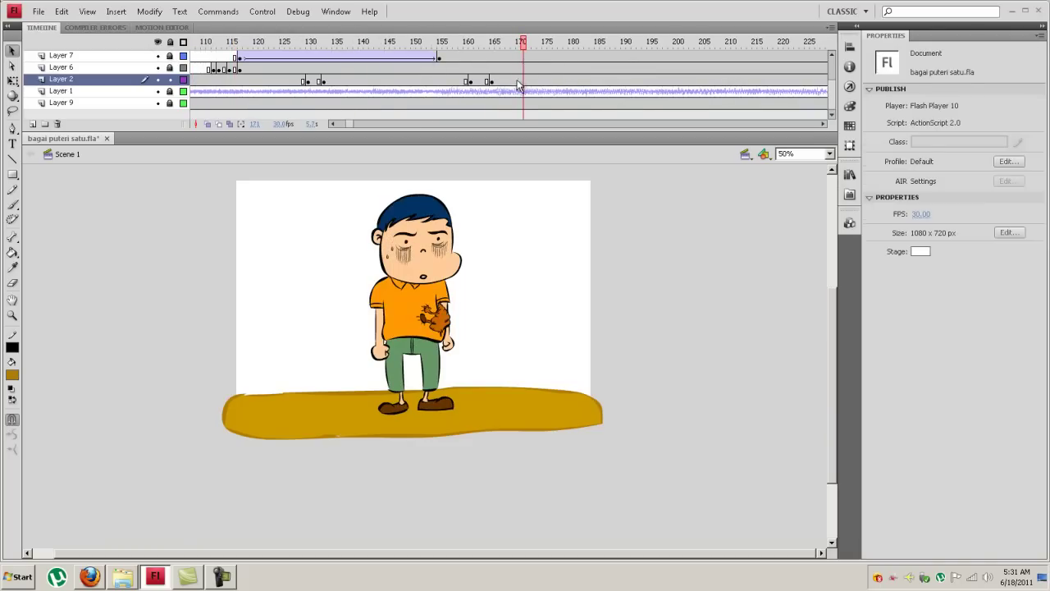
Insert a keyframe at frame 170 on Layer 2, keeping the layer unlocked for editing the boy's face
left_click(515, 82)
left_click(171, 80)
left_click(158, 80)
left_click(159, 79)
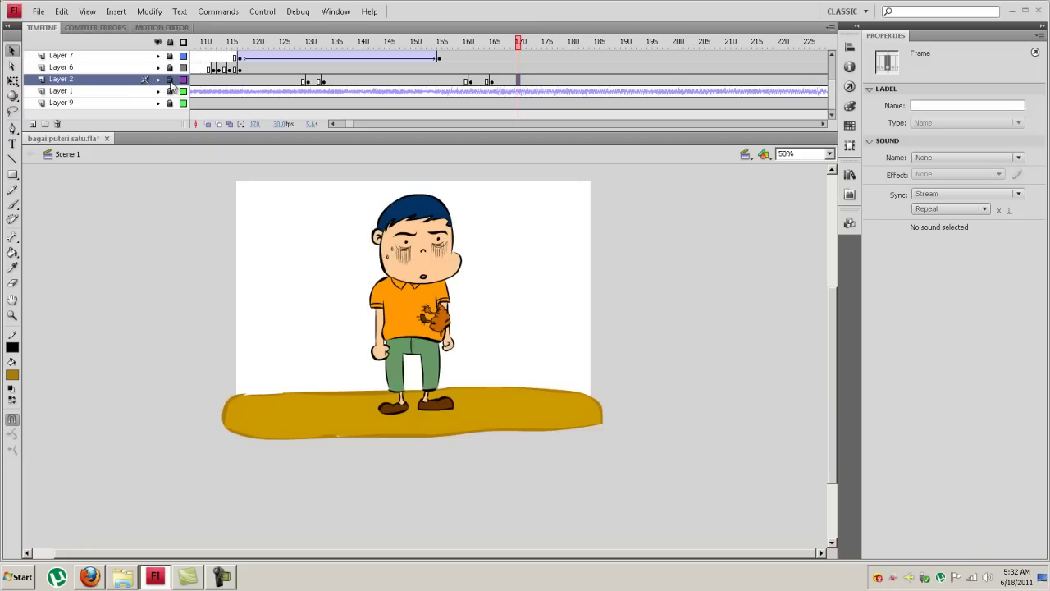
left_click(169, 80)
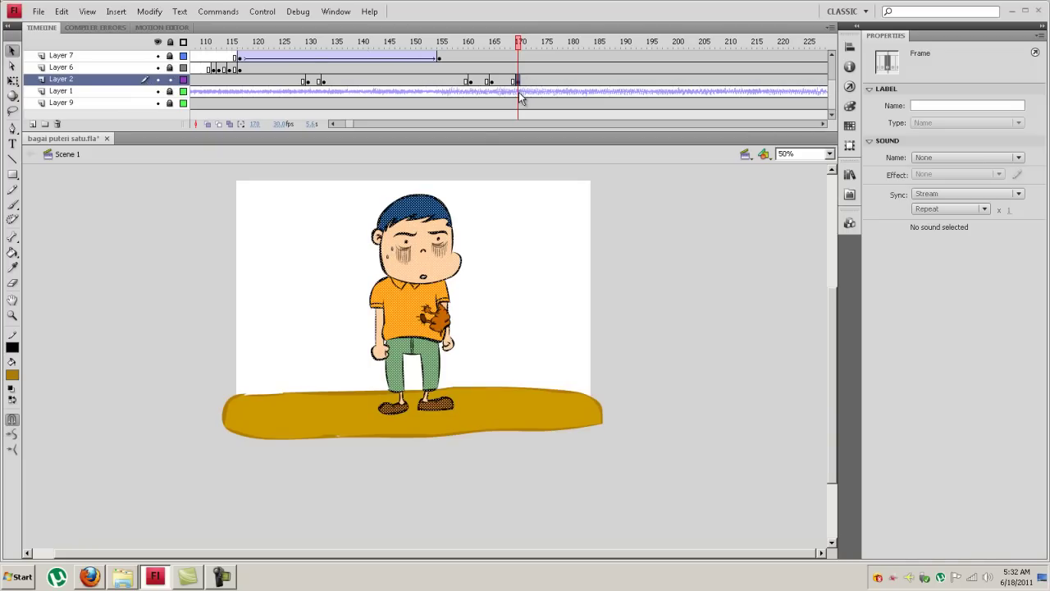
key("ctrl+=")
key("ctrl+=")
key("space")
left_click_drag(557, 280, 500, 415)
left_click(546, 327)
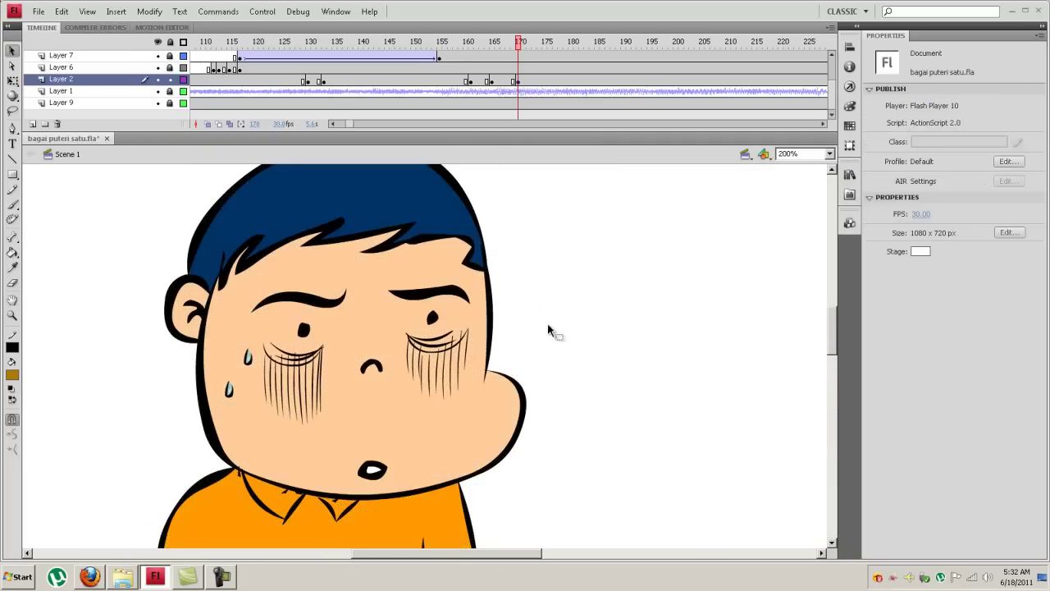
Rotate both eyebrows at frame 170 so their inner ends slope steeply down into an angry frown
left_click(435, 310)
key("q")
left_click(439, 297)
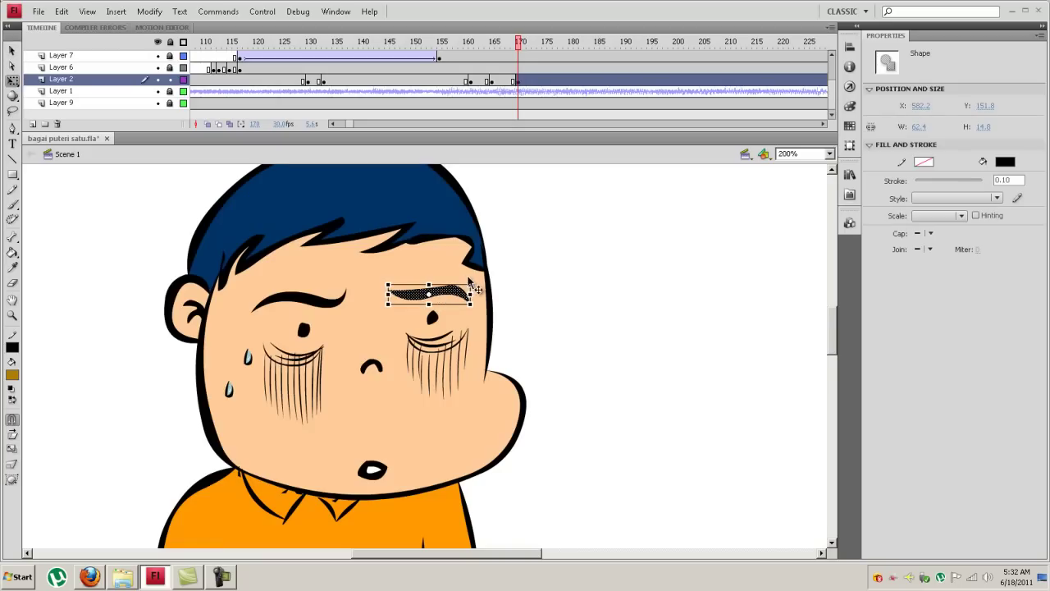
left_click_drag(476, 280, 471, 266)
left_click(530, 293)
left_click(344, 304)
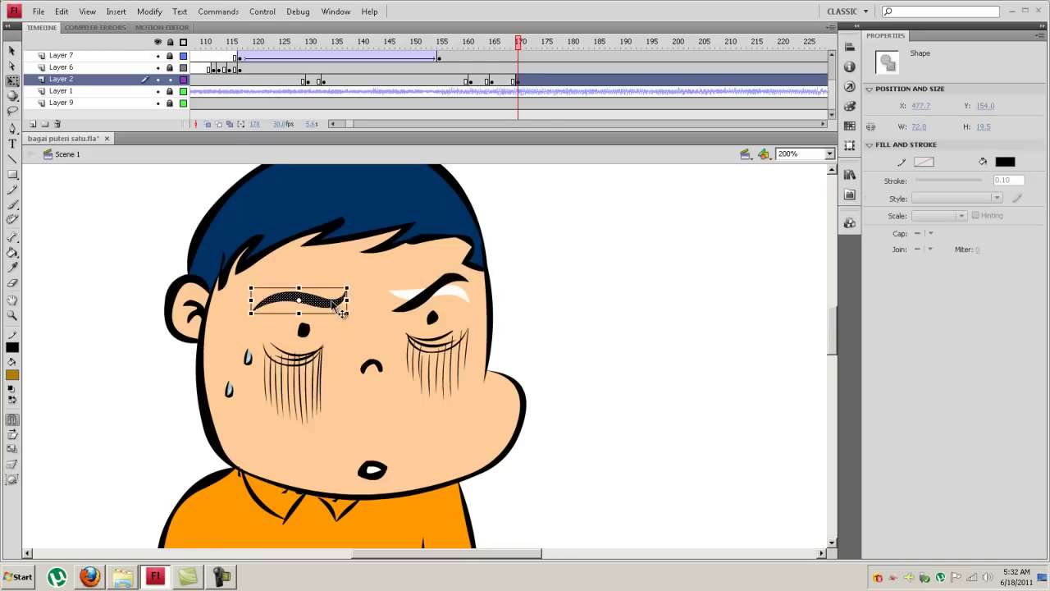
left_click_drag(354, 282, 367, 310)
left_click(552, 306)
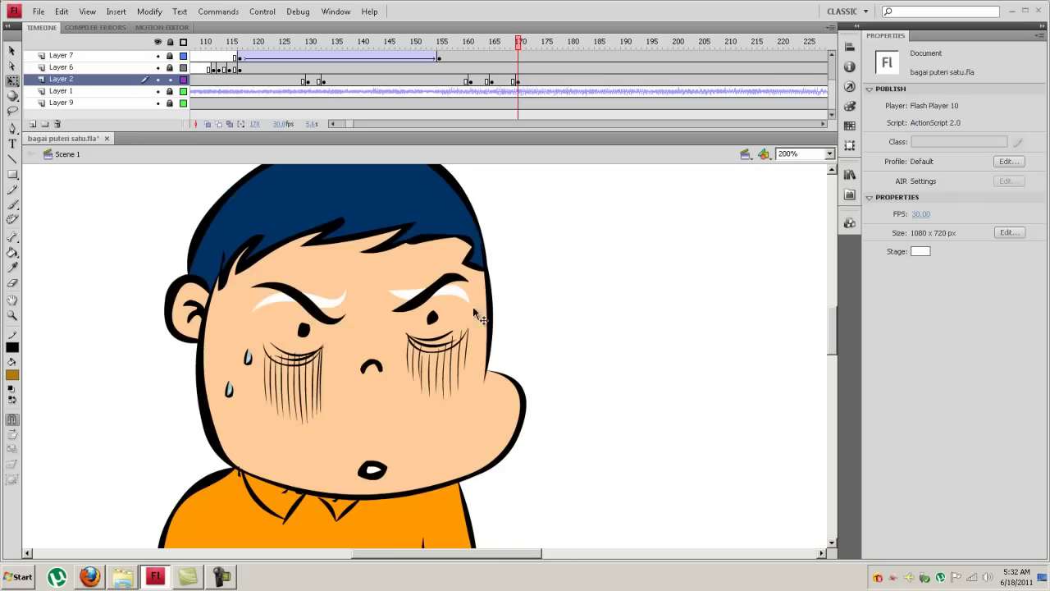
Fill the white gaps left around both rotated eyebrows with the face's skin colour
key("i")
left_click(356, 294)
left_click(326, 302)
left_click(274, 298)
left_click(404, 293)
left_click(449, 292)
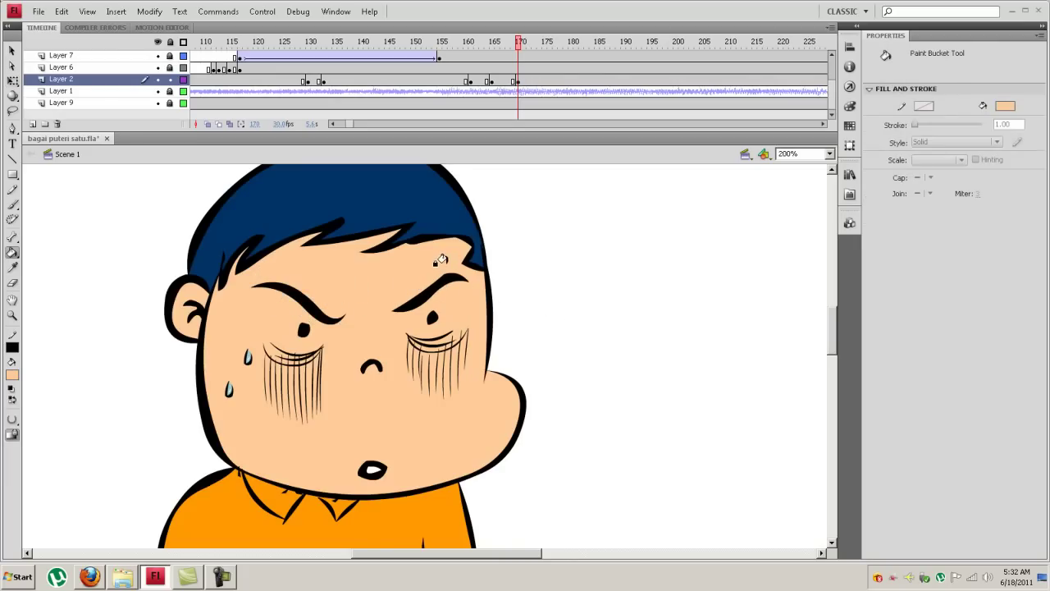
Insert a keyframe at frame 172 on Layer 2
key("v")
mouse_move(523, 45)
left_mouse_down()
mouse_move(509, 45)
mouse_move(524, 50)
left_mouse_up()
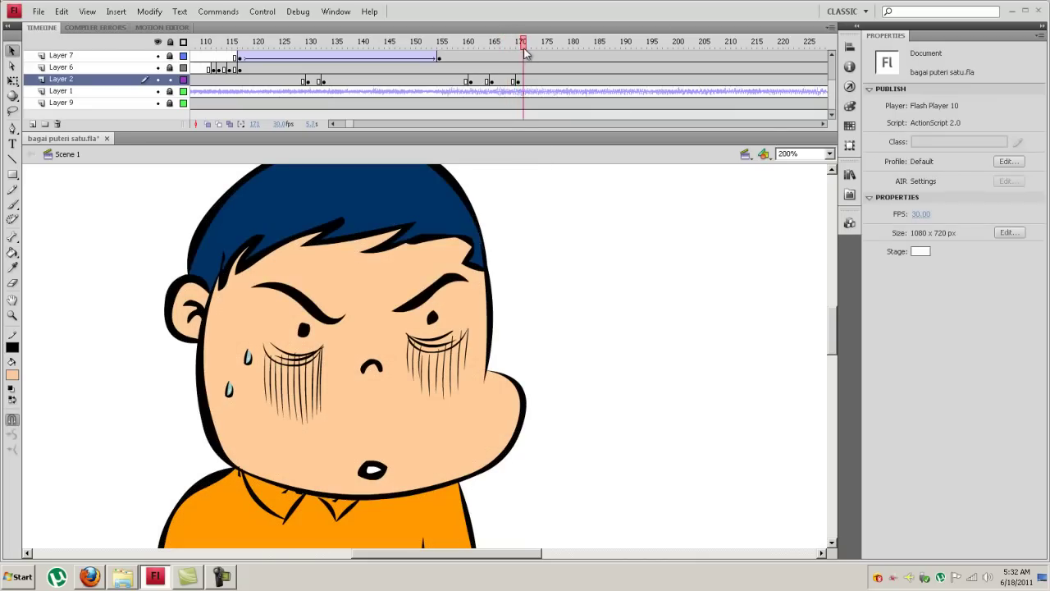
left_click(525, 80)
left_click(560, 250)
left_click(524, 82)
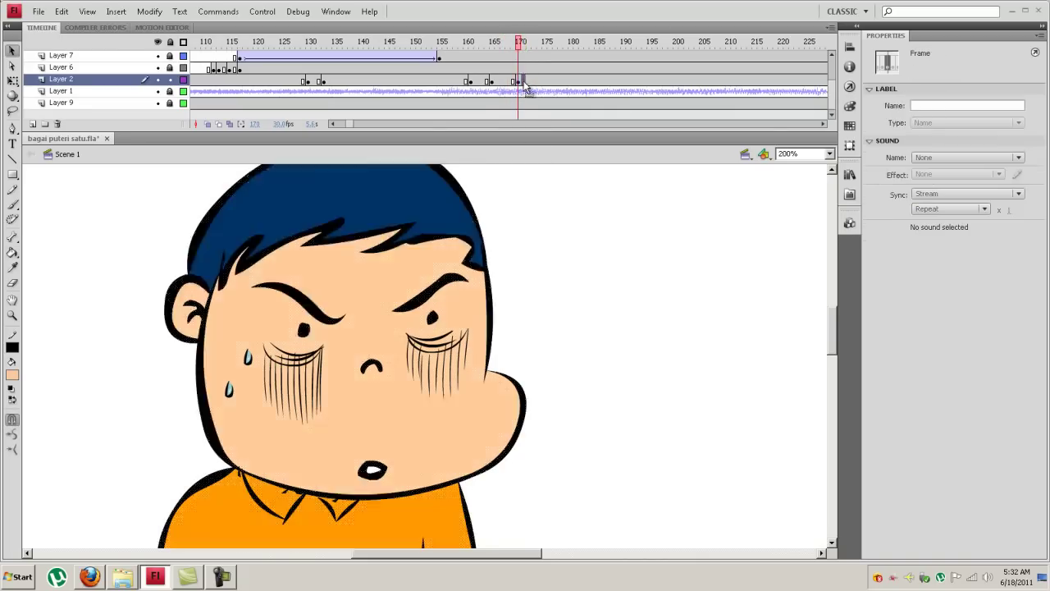
left_click(529, 82)
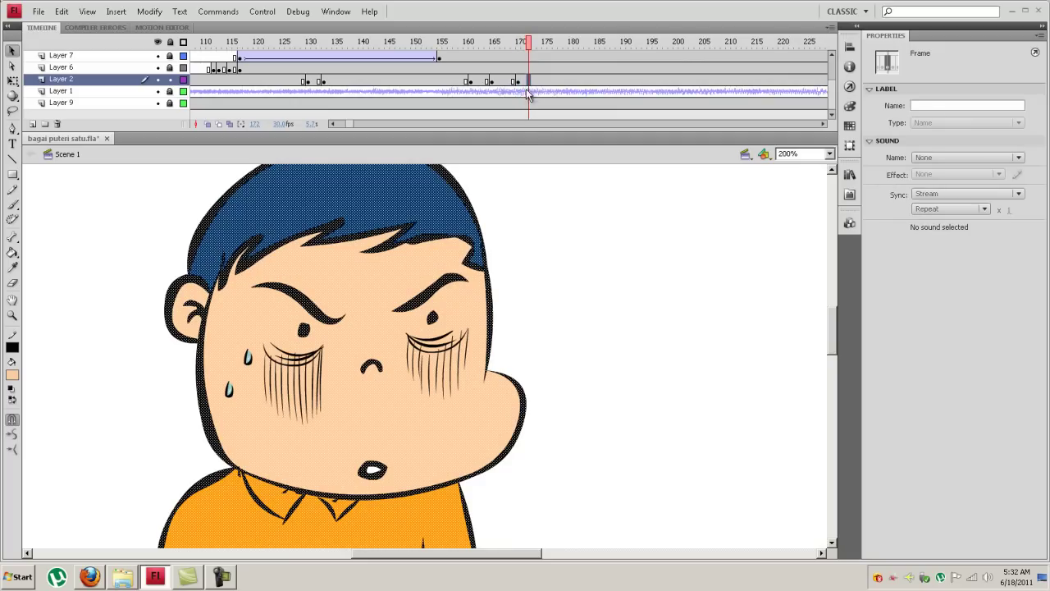
left_click(537, 274)
Move both eyebrows slightly down at frame 172 and fill the white gaps above them with skin colour
left_click(444, 296)
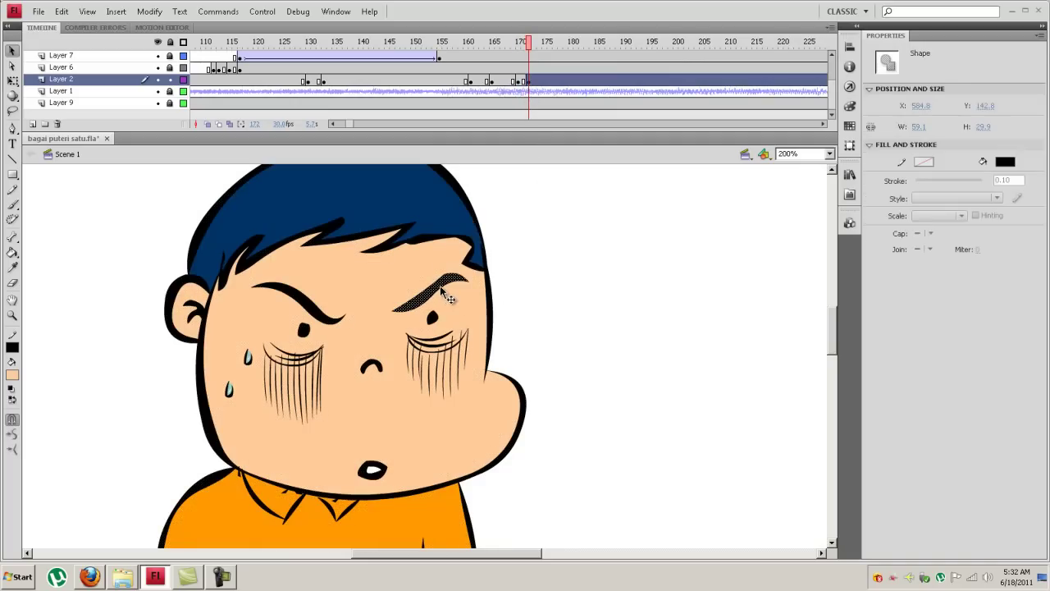
left_click_drag(444, 296, 445, 298)
left_click_drag(321, 312, 322, 317)
left_click(508, 301)
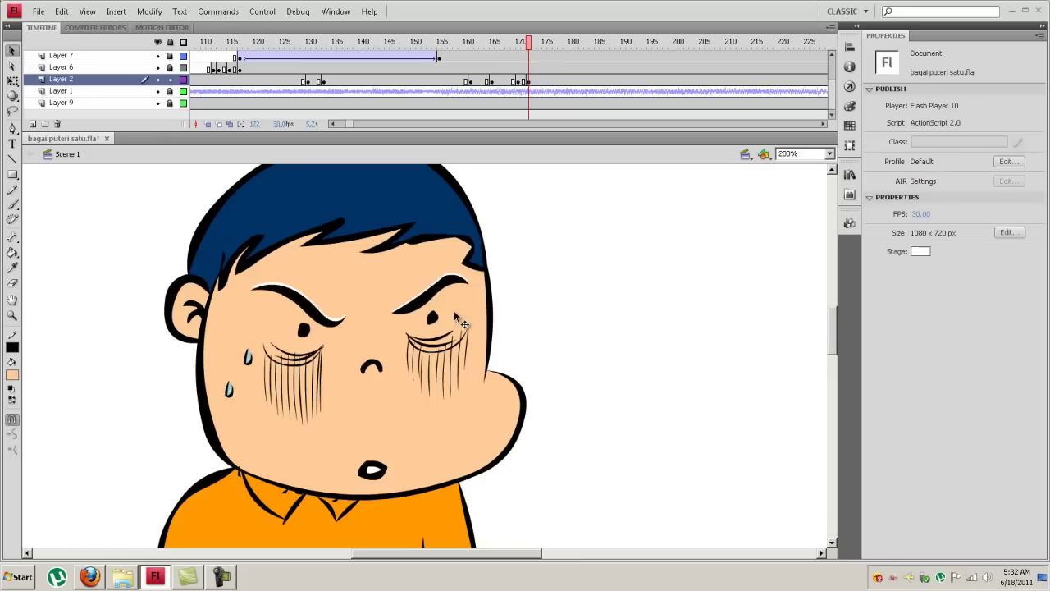
key("k")
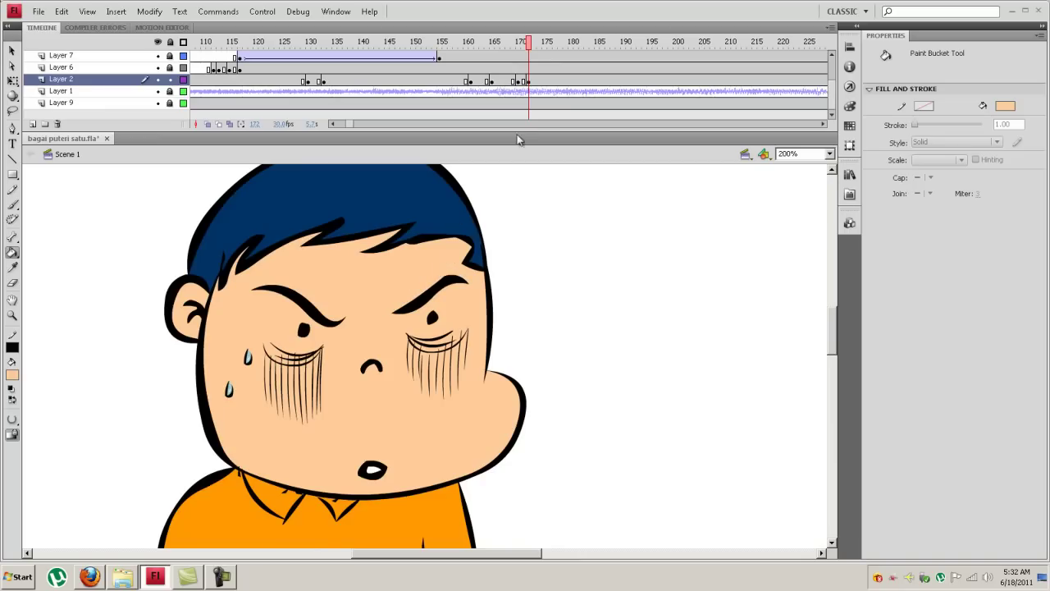
Insert a keyframe at frame 174 on Layer 2
left_click_drag(528, 47, 534, 47)
left_click(540, 81)
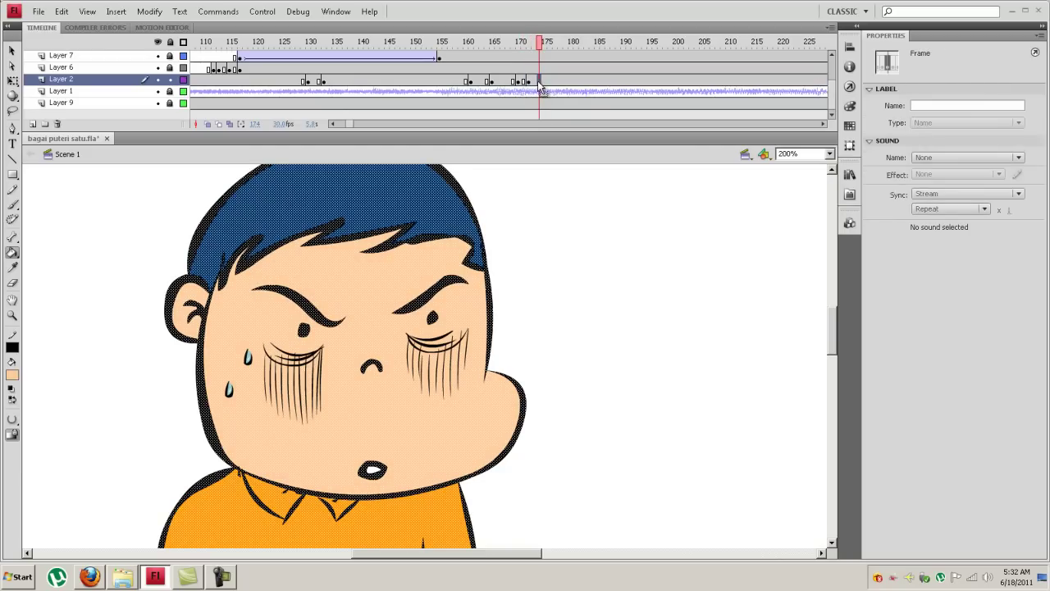
key("v")
left_click(551, 257)
Lower both eyebrows slightly further at frame 174 and fill the gaps with skin colour
left_click(449, 290)
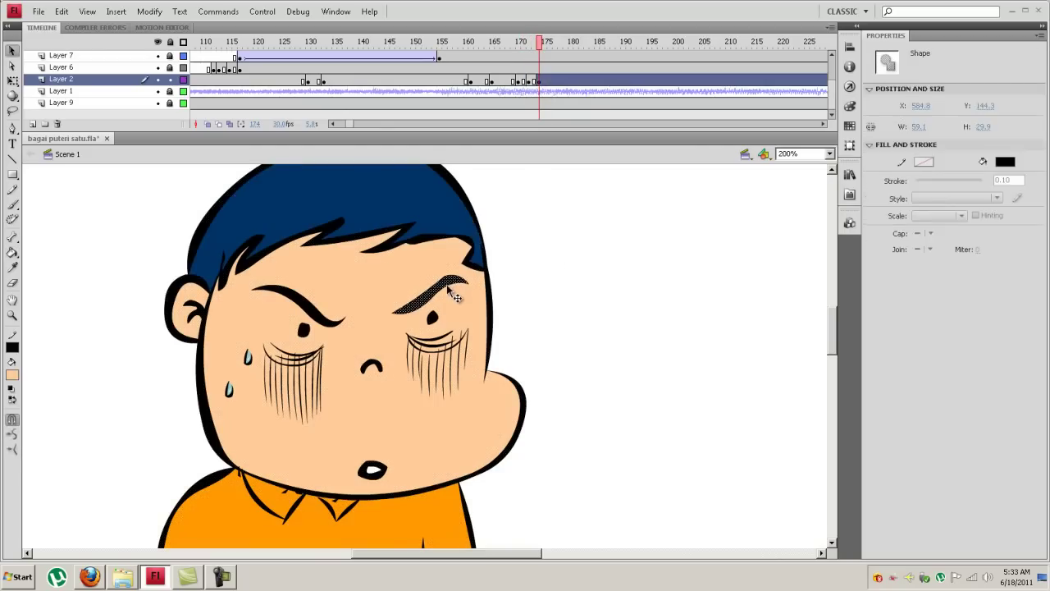
left_click(339, 318)
left_click(515, 314)
key("k")
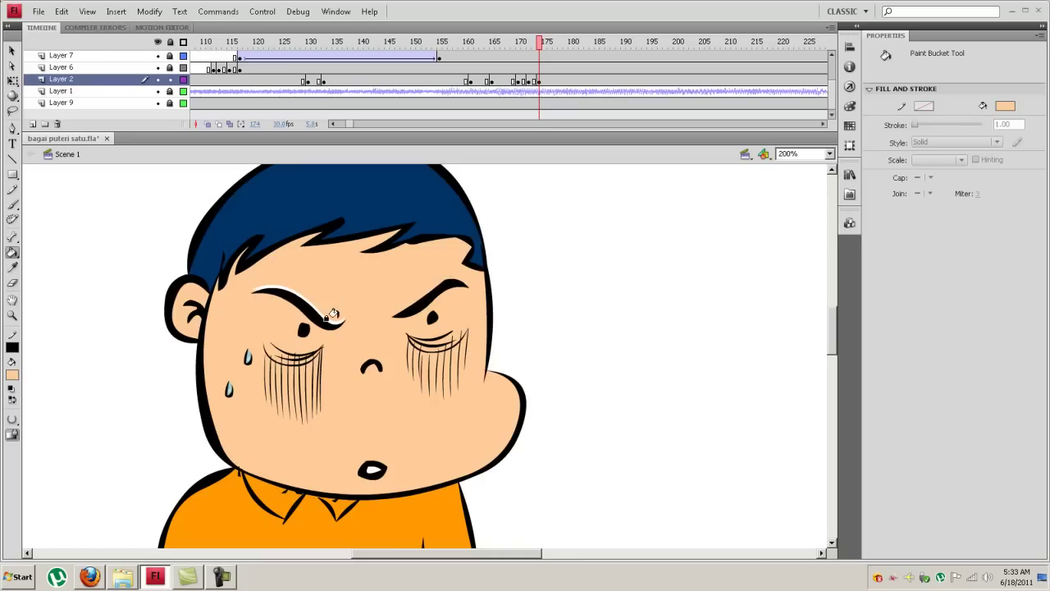
left_click(287, 289)
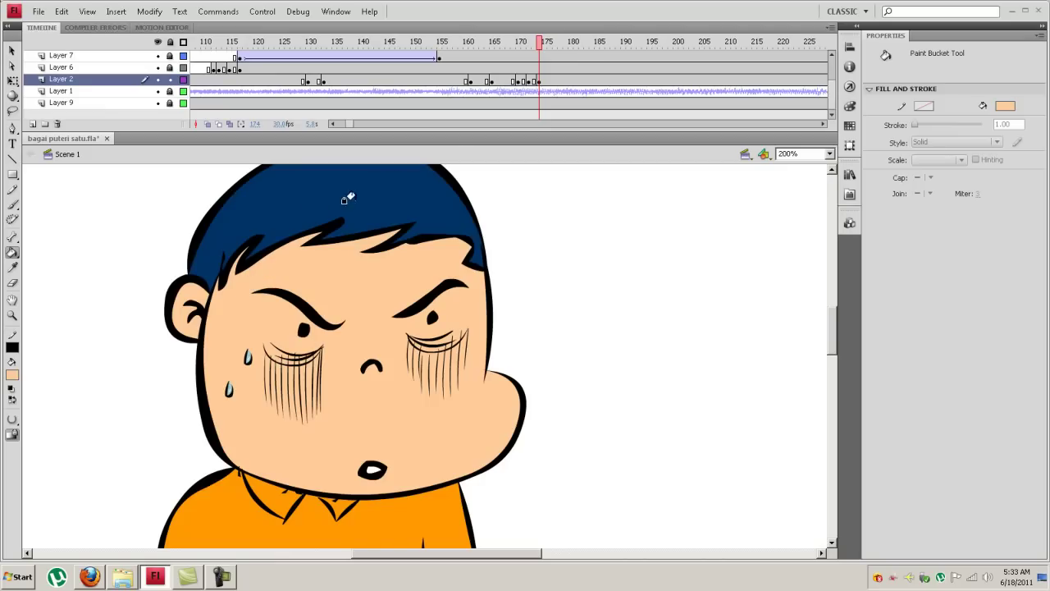
Play the animation to check the eyebrow movement into the frown
left_click_drag(540, 41, 533, 86)
key("Return")
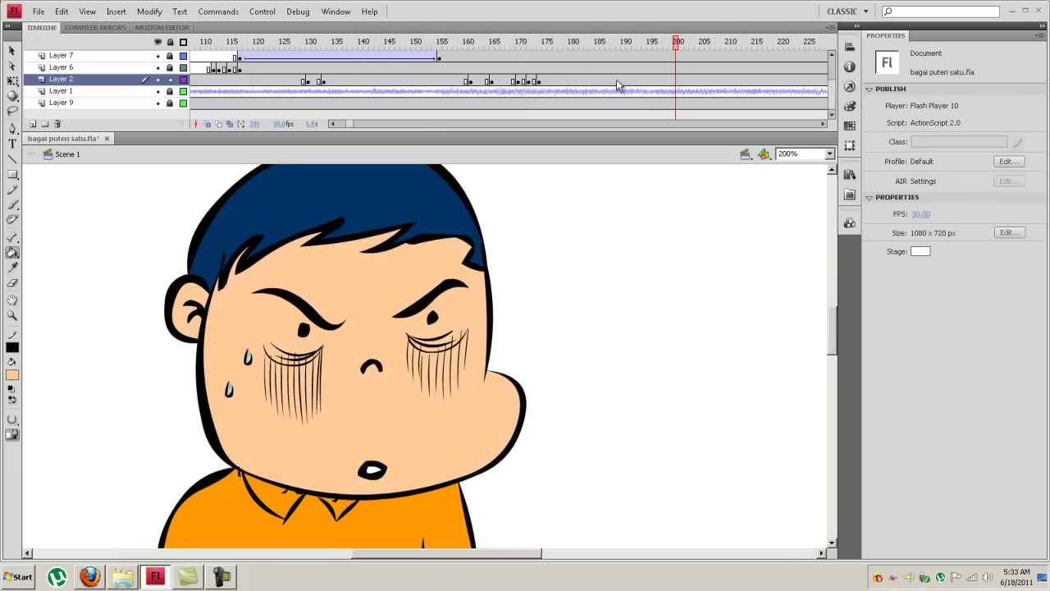
left_click_drag(675, 47, 549, 84)
Insert a keyframe at frame 176 on Layer 2 and paint out the boy's mouth with skin colour
left_click(550, 82)
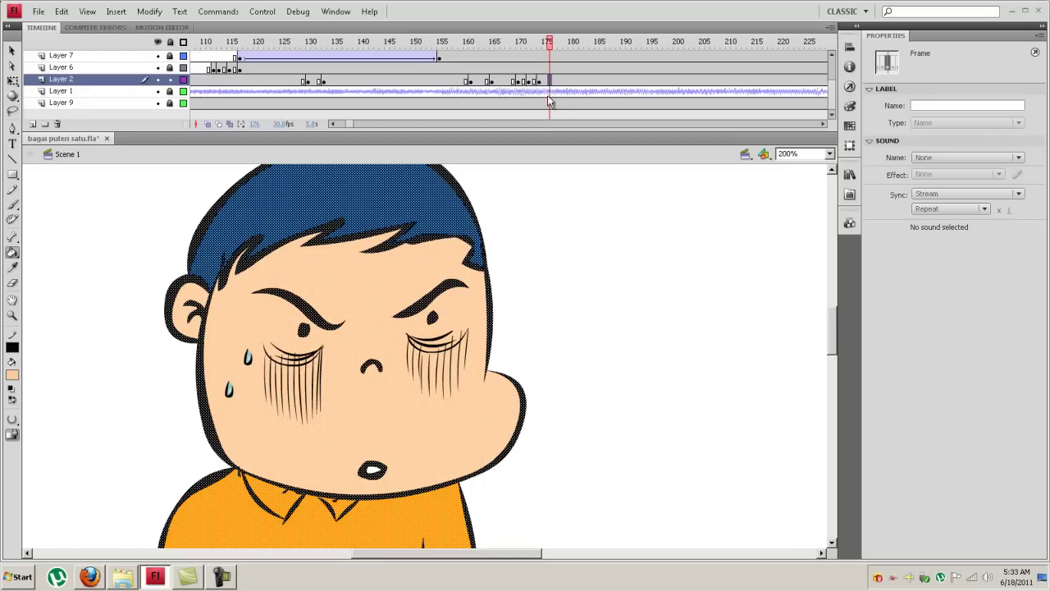
key("v")
left_click(556, 324)
key("k")
left_click(372, 468)
left_click(362, 469)
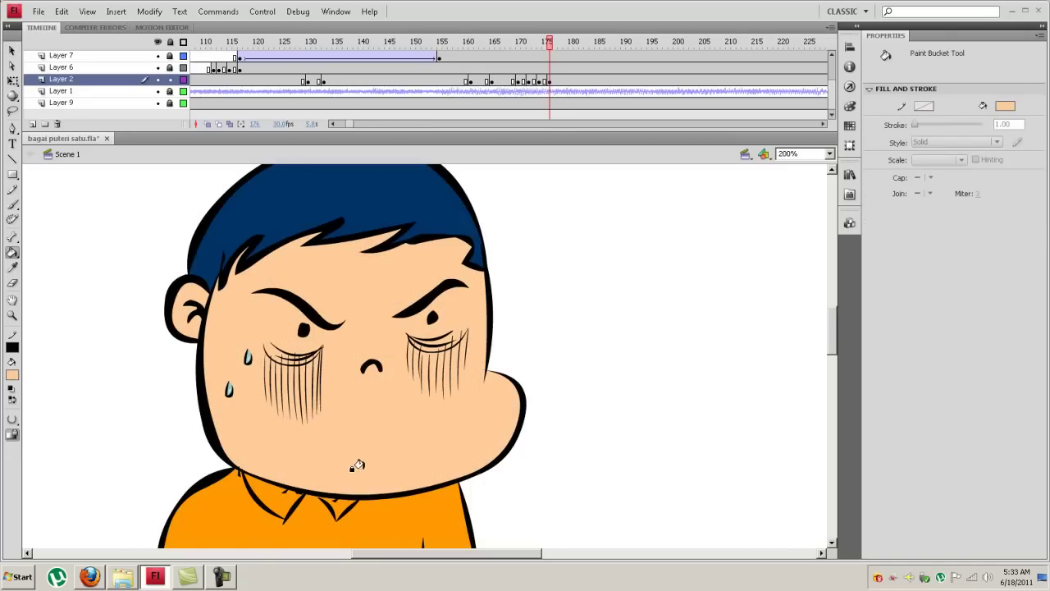
Draw a small puckered mouth in black with the Brush tool, nearer the boy's bulging cheek
key("i")
left_click(528, 388)
key("b")
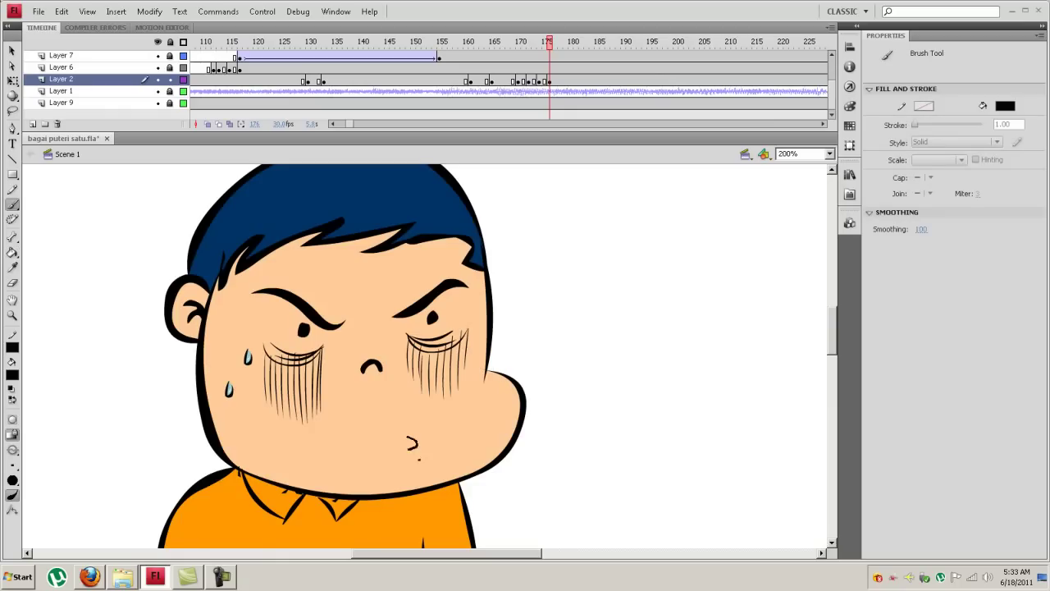
left_click_drag(411, 454, 404, 458)
Insert a keyframe at frame 178 on Layer 2
left_click(560, 81)
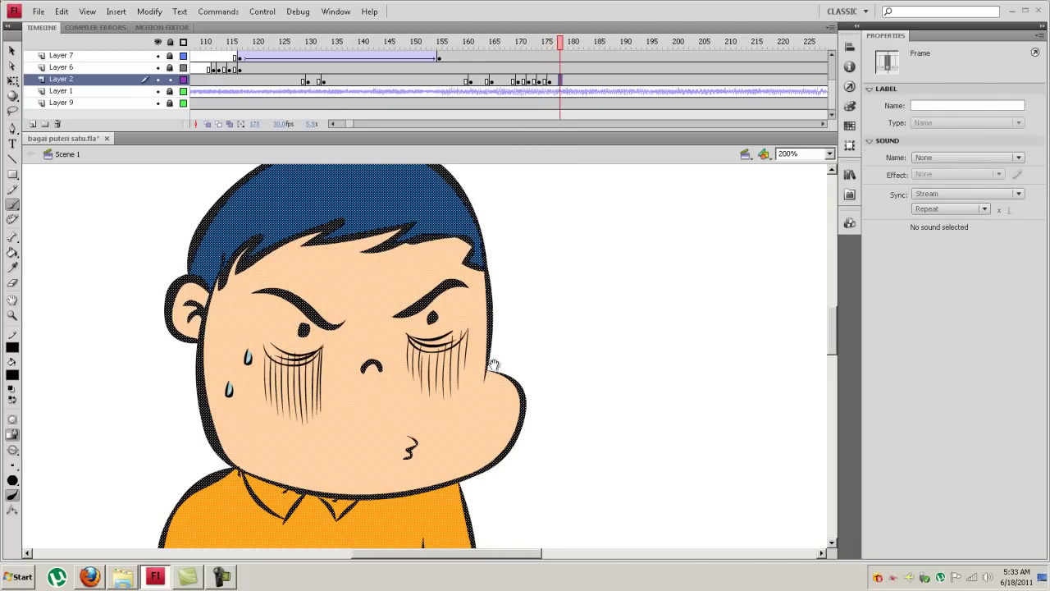
left_click_drag(482, 389, 466, 175)
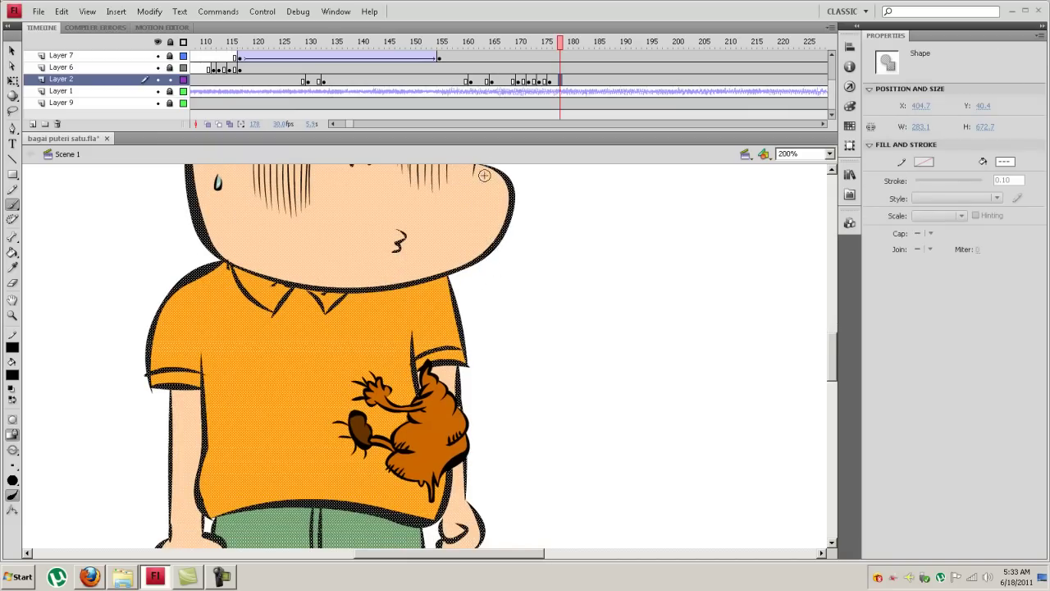
key("v")
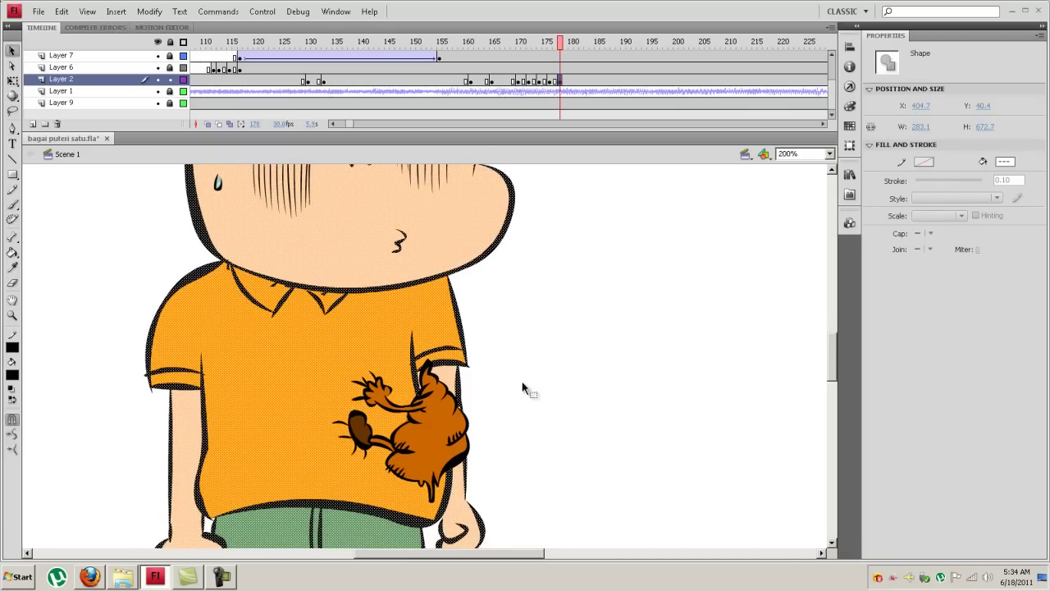
left_click(522, 380)
Erase the boy's hand, arm and sleeve on the side of the brown figure at frame 178
left_click_drag(519, 380, 494, 295)
key("e")
mouse_move(469, 435)
left_mouse_down()
mouse_move(451, 465)
mouse_move(444, 452)
mouse_move(427, 455)
mouse_move(429, 443)
mouse_move(420, 464)
mouse_move(454, 411)
mouse_move(446, 432)
mouse_move(466, 418)
mouse_move(474, 425)
mouse_move(430, 440)
left_mouse_up()
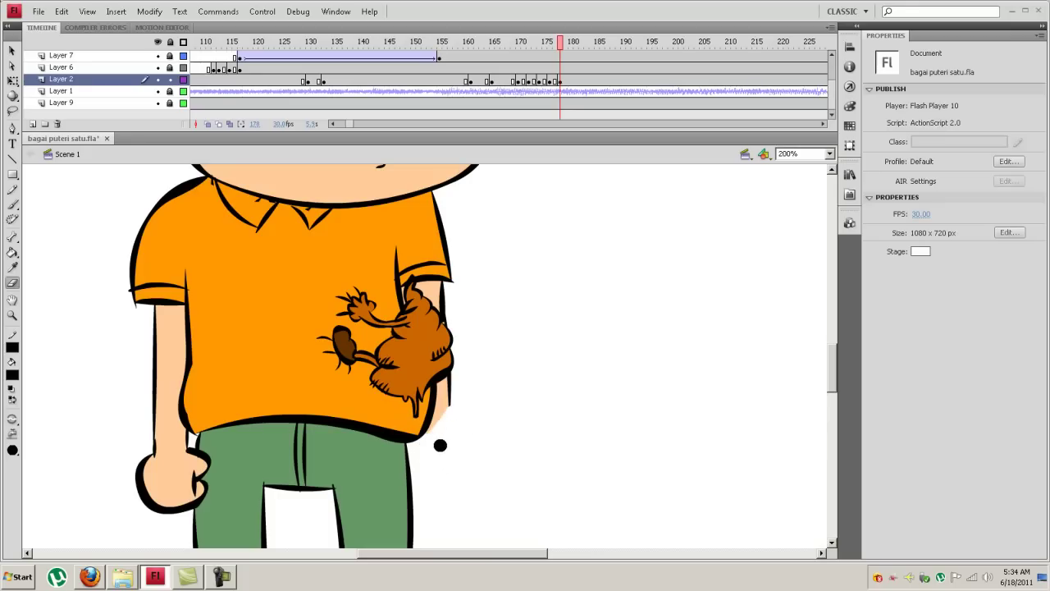
key("v")
left_click(444, 415)
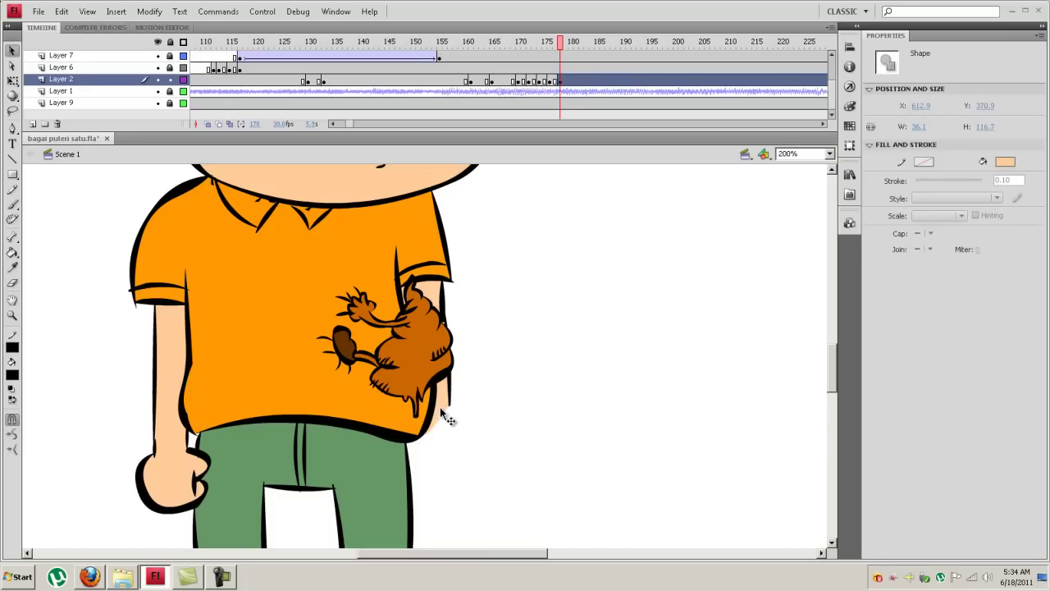
left_click(448, 410)
key("e")
mouse_move(450, 410)
left_mouse_down()
mouse_move(437, 310)
mouse_move(450, 321)
mouse_move(433, 262)
mouse_move(418, 288)
mouse_move(405, 272)
mouse_move(434, 258)
mouse_move(406, 285)
mouse_move(451, 255)
mouse_move(458, 216)
mouse_move(438, 197)
left_mouse_up()
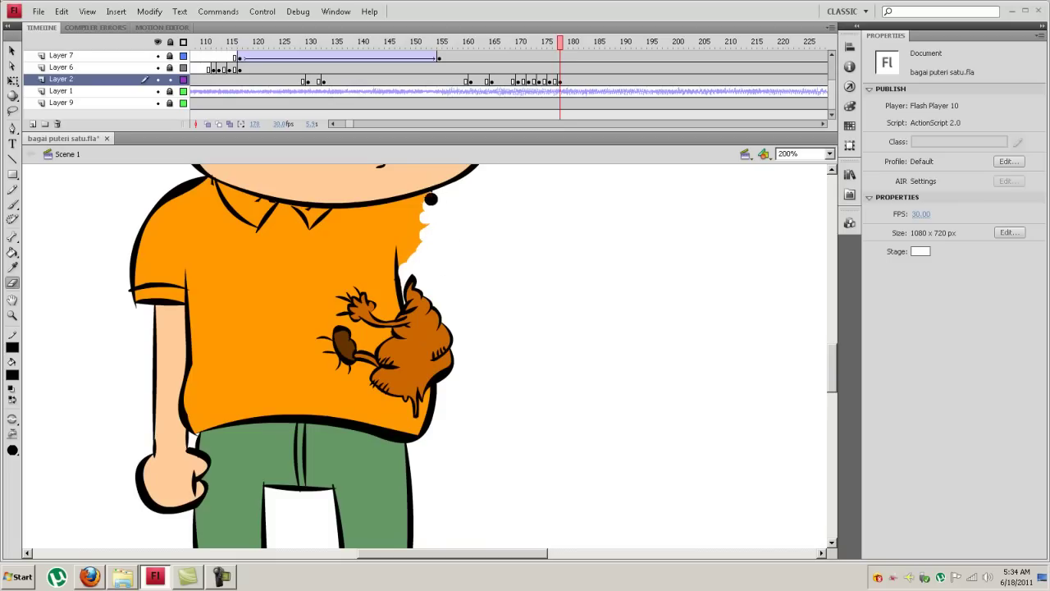
Try to outline a raised sleeve from the shoulder with black Brush strokes, then undo the strokes
key("i")
left_click(449, 176)
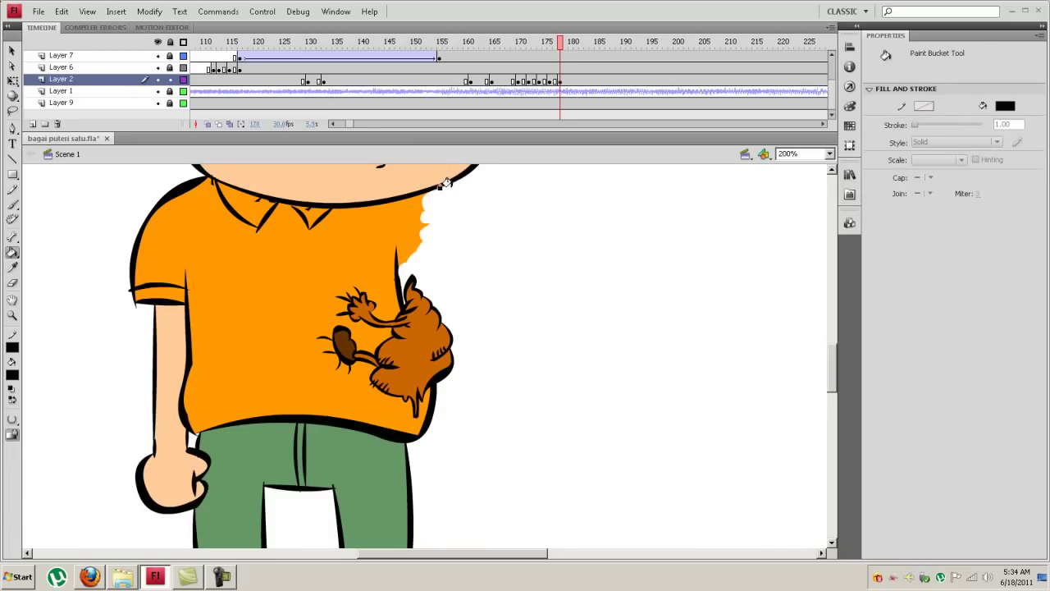
key("b")
left_click_drag(502, 222, 507, 226)
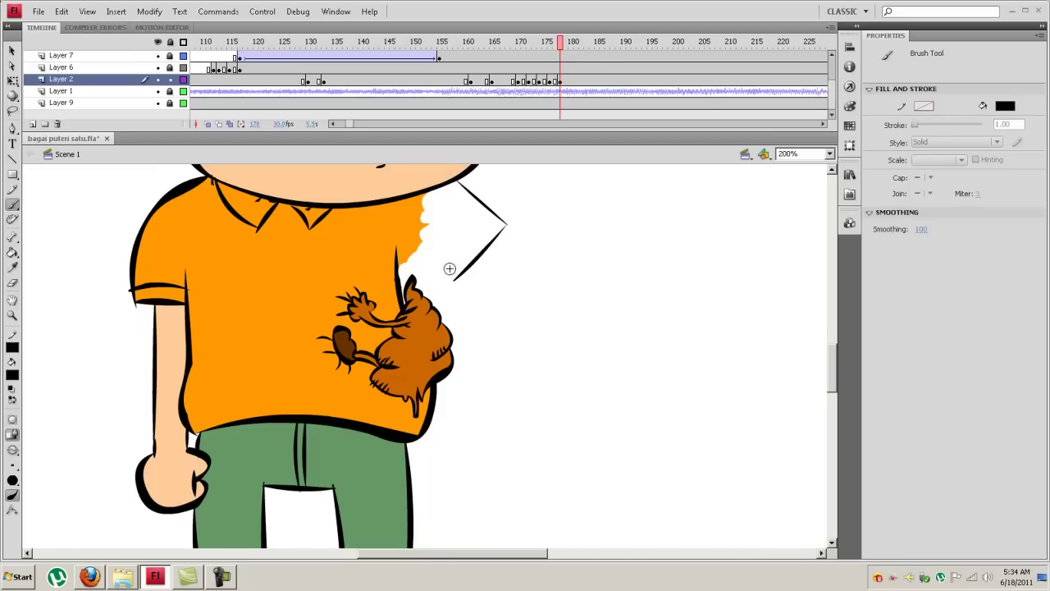
key("ctrl+z")
key("ctrl+z")
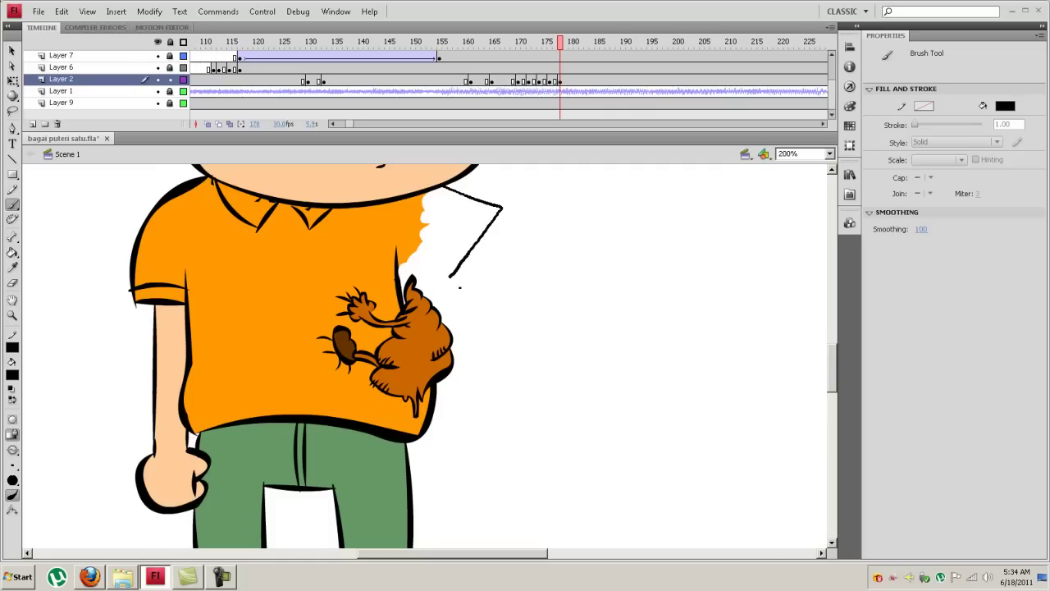
Draw the raised sleeve with its hem line in black and fill it with the shirt's orange, removing the leftover piece at the armpit
left_click_drag(440, 271, 493, 206)
key("i")
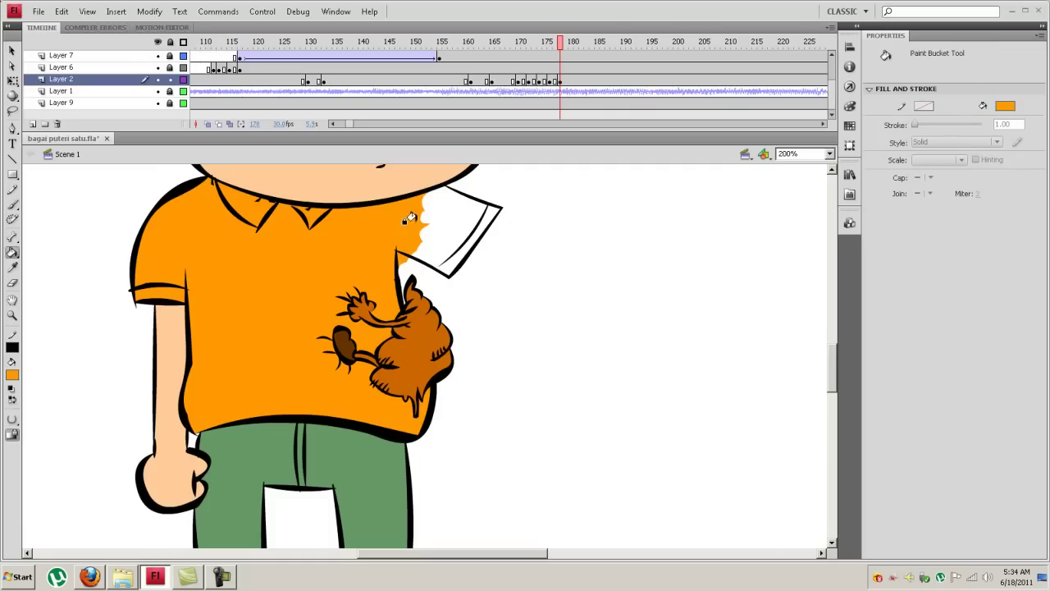
left_click(405, 222)
left_click(431, 227)
key("v")
left_click(409, 263)
key("Delete")
key("k")
left_click(462, 252)
Outline a bent forearm and hand in black with the Brush, running from the raised sleeve to the brown figure
key("i")
left_click(466, 257)
key("b")
mouse_move(465, 257)
left_mouse_down()
mouse_move(420, 205)
mouse_move(454, 290)
left_mouse_up()
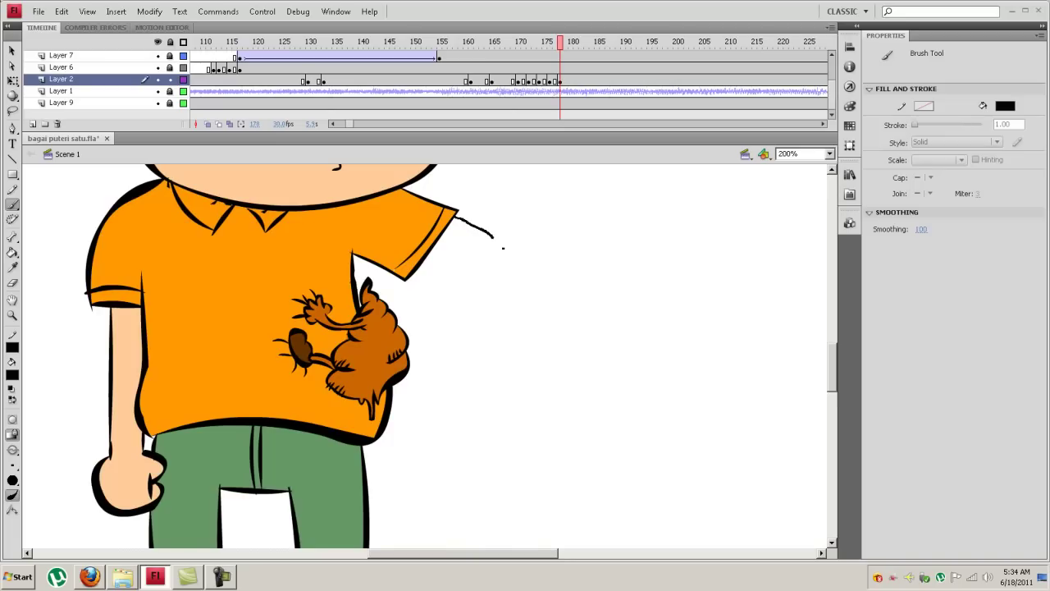
mouse_move(450, 305)
left_mouse_down()
mouse_move(441, 255)
mouse_move(395, 287)
mouse_move(342, 280)
mouse_move(367, 293)
left_mouse_up()
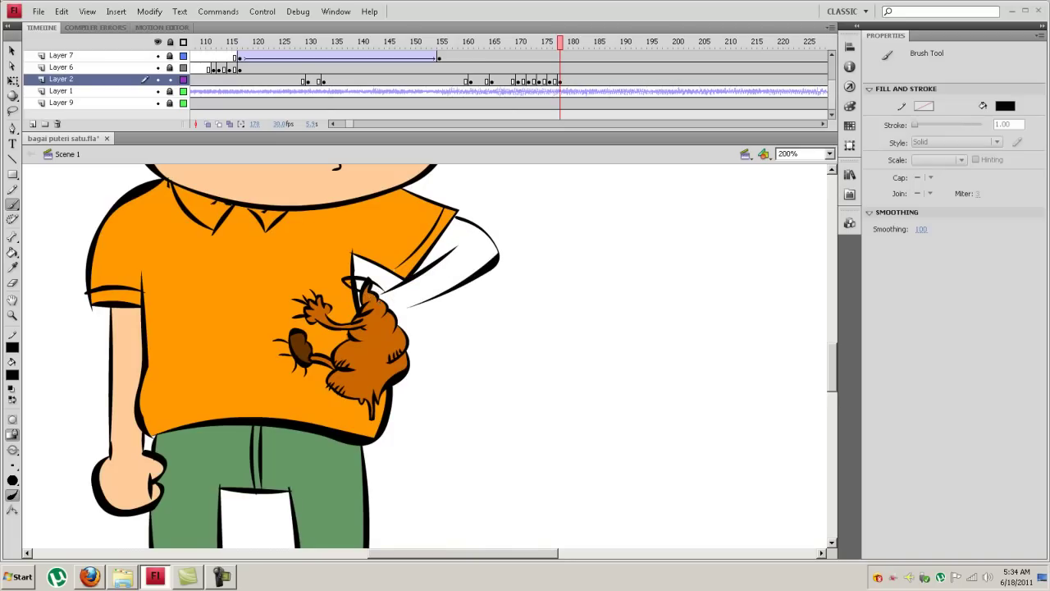
left_click_drag(331, 325, 354, 318)
Fill the new forearm and hand with the skin colour sampled from the boy's other arm
key("i")
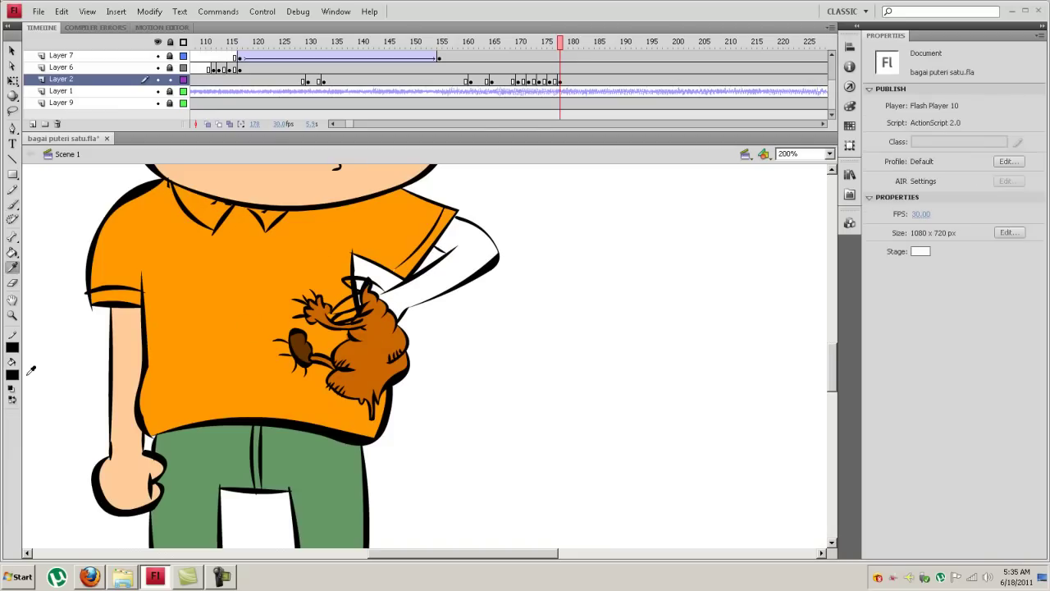
left_click(11, 374)
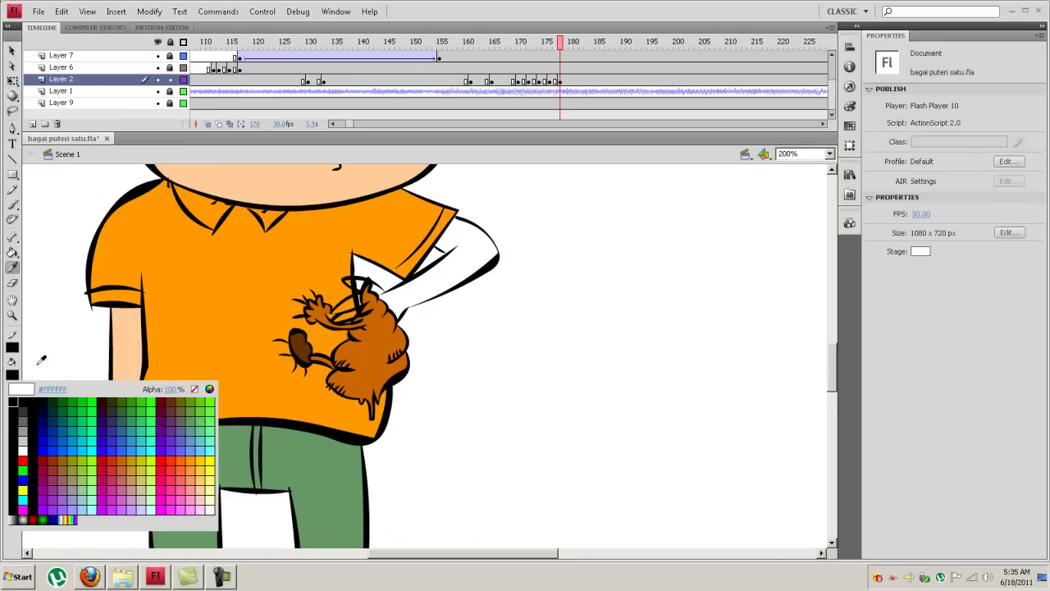
left_click(134, 341)
key("k")
left_click(414, 289)
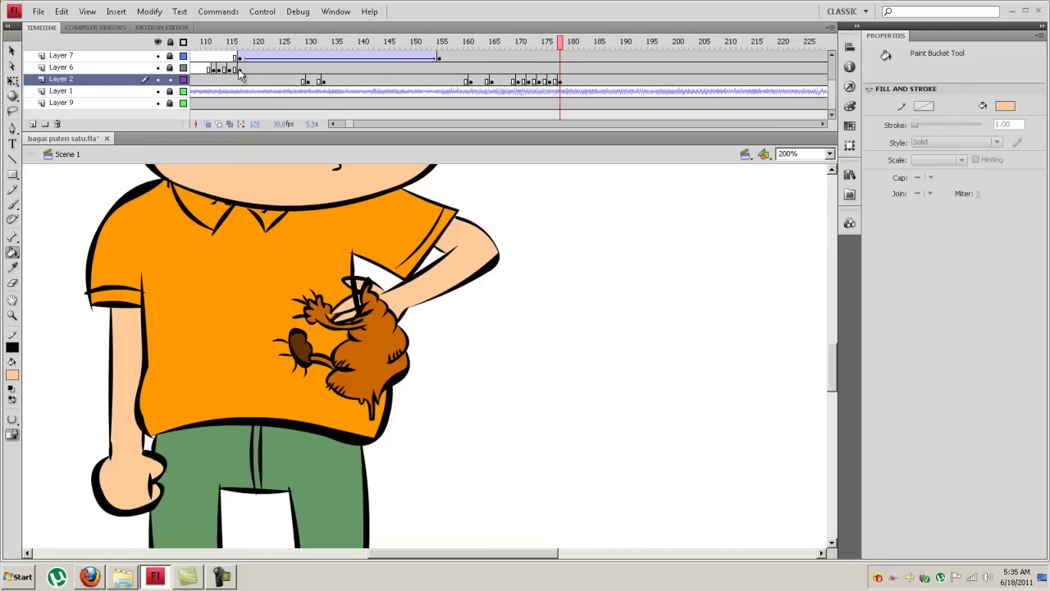
Hide the layers other than Layer 2 and paint over the shirt line crossing the fingers with skin colour
left_click(159, 43)
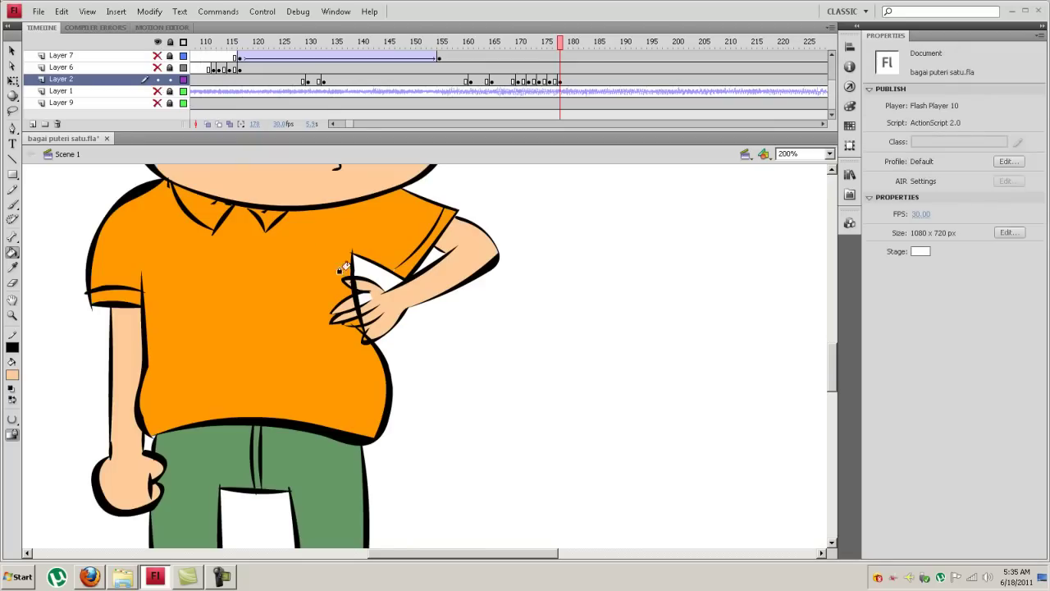
left_click(345, 322)
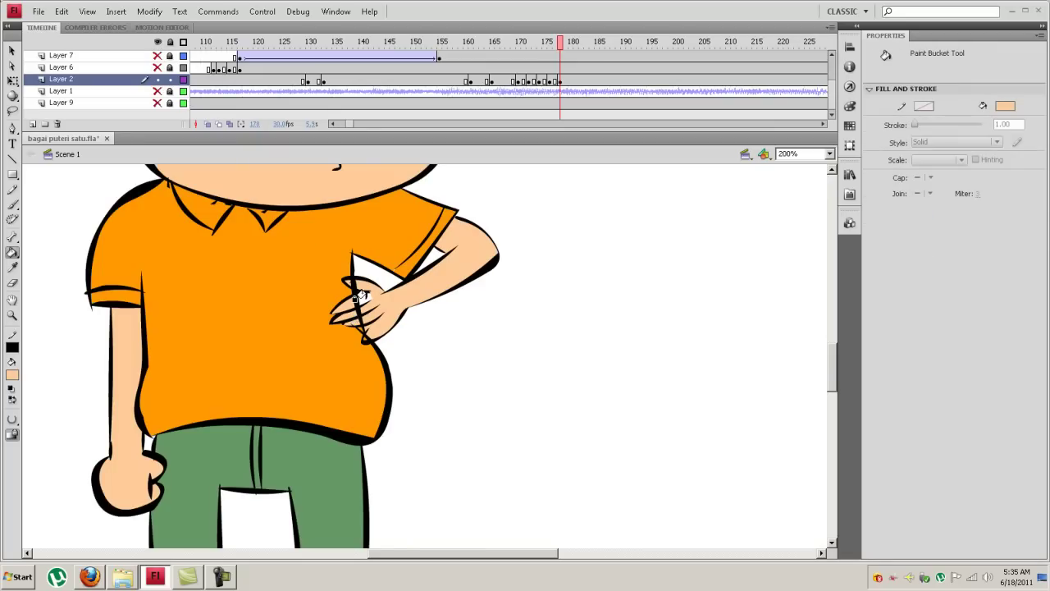
key("b")
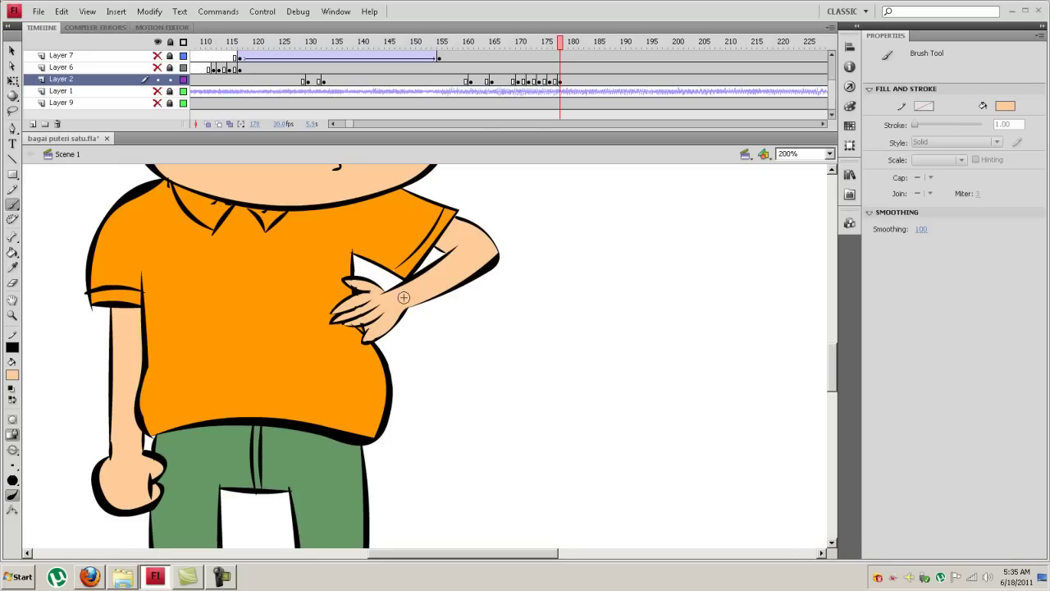
Try to erase the edge of the hand's lowest finger, then undo the erasing
key("e")
mouse_move(386, 332)
left_mouse_down()
mouse_move(364, 342)
mouse_move(372, 328)
left_mouse_up()
key("ctrl+z")
key("ctrl+z")
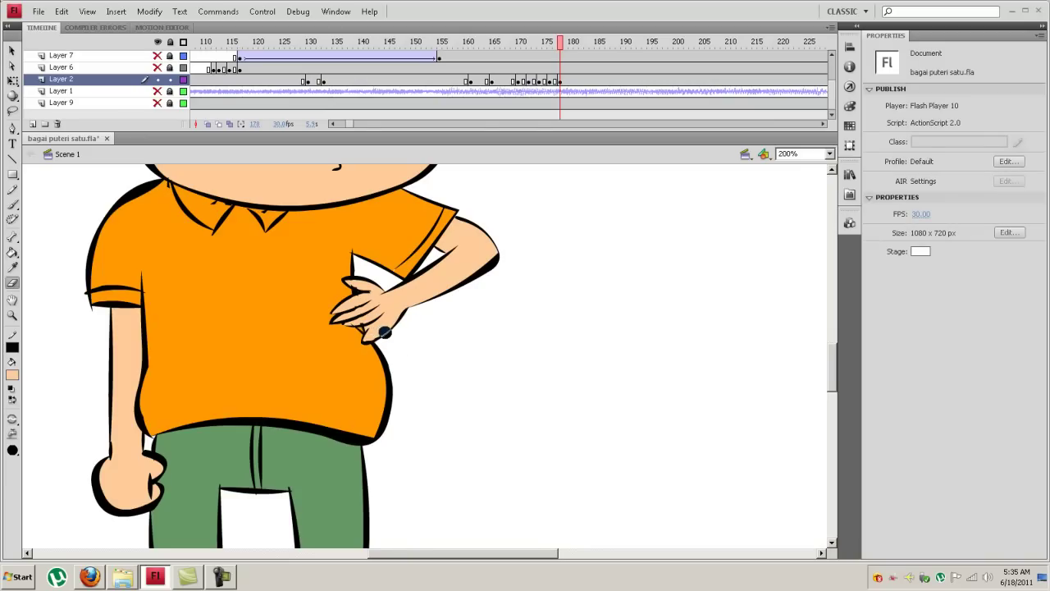
Redraw the hand's lower edge in black and remove the surplus finger shape with its leftover outline below
key("b")
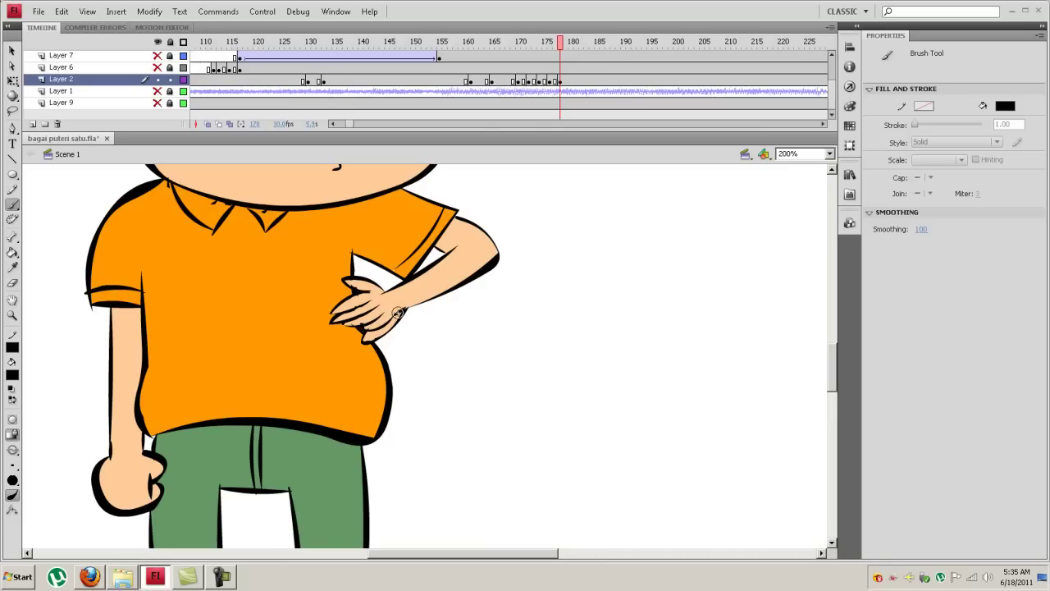
key("y")
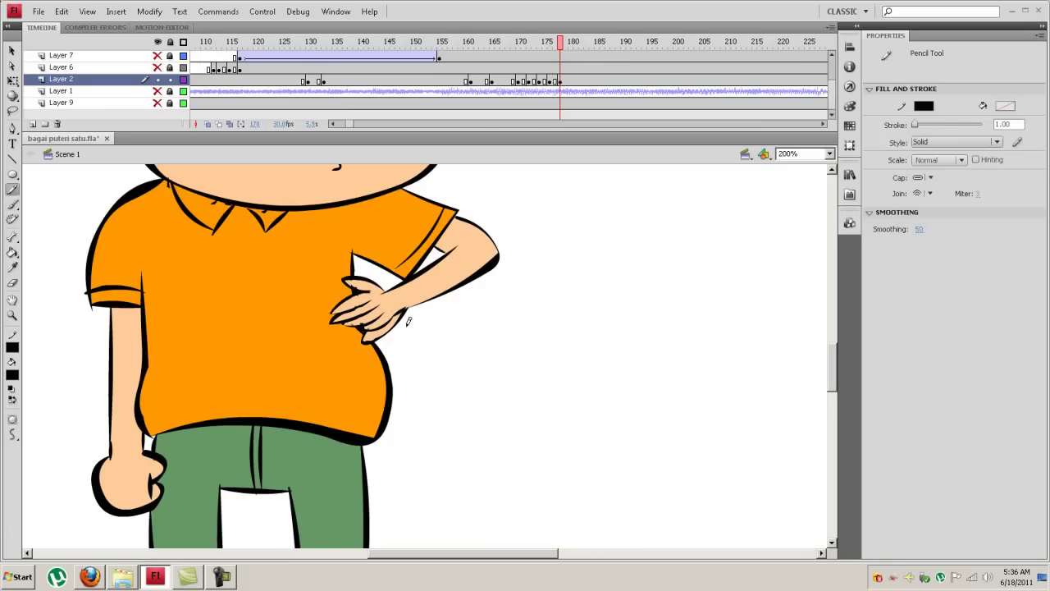
key("e")
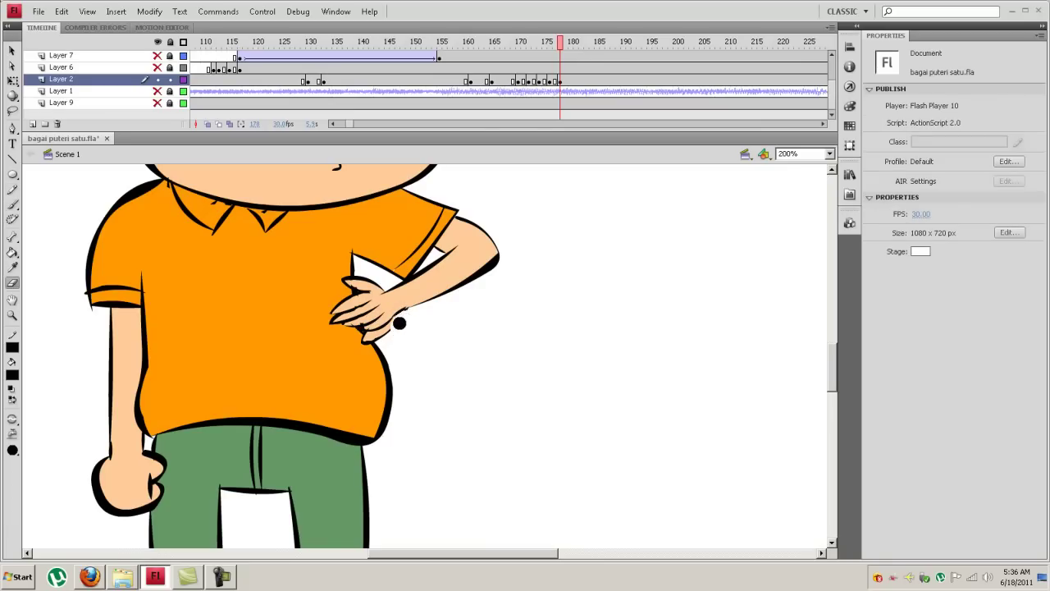
key("v")
left_click(380, 331)
key("Delete")
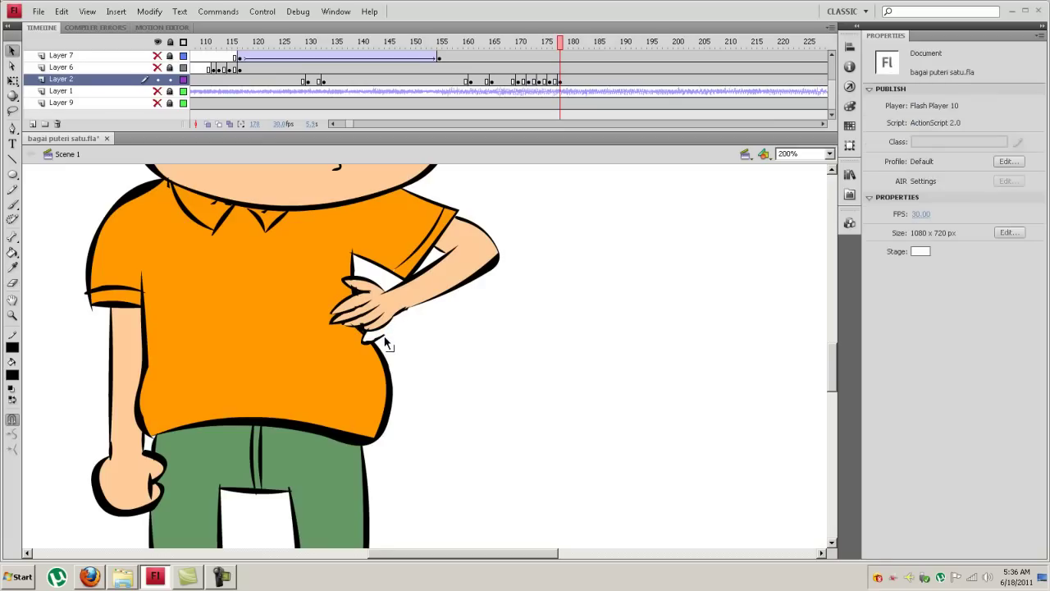
key("e")
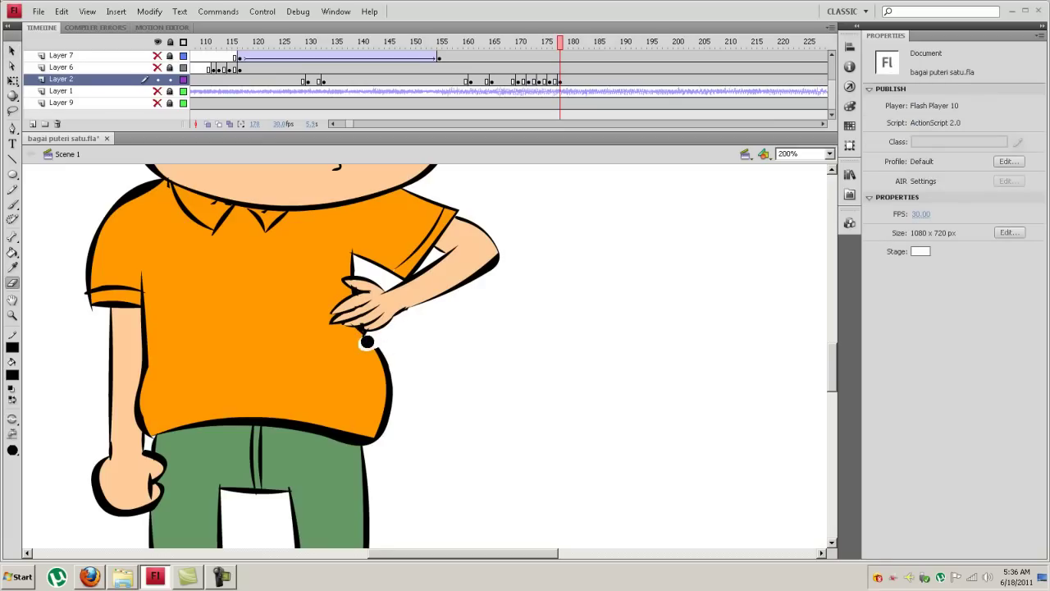
left_click_drag(366, 338, 383, 338)
Repair the belly outline below the hand in black and paint the gap in the shirt with its orange
key("i")
left_click(381, 355)
key("b")
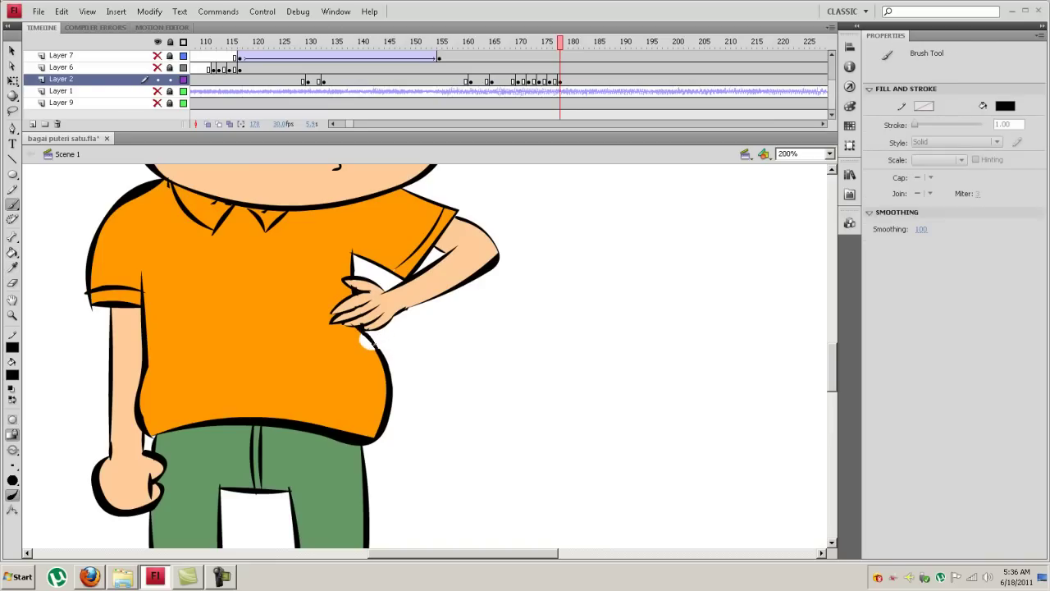
key("i")
left_click(357, 341)
key("space")
left_click_drag(352, 370, 393, 404)
key("b")
key("e")
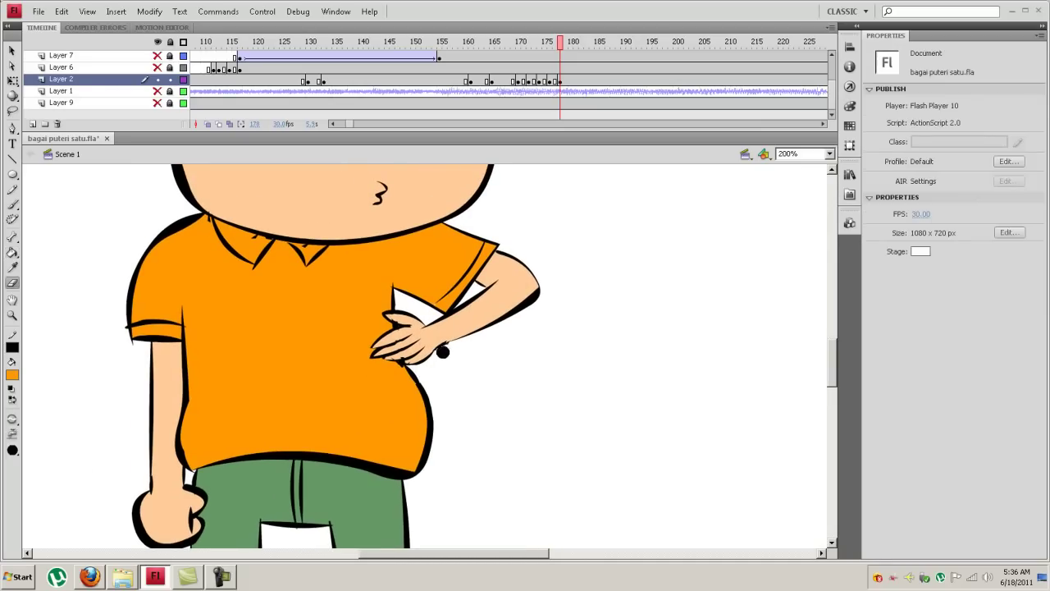
left_click_drag(454, 358, 448, 306)
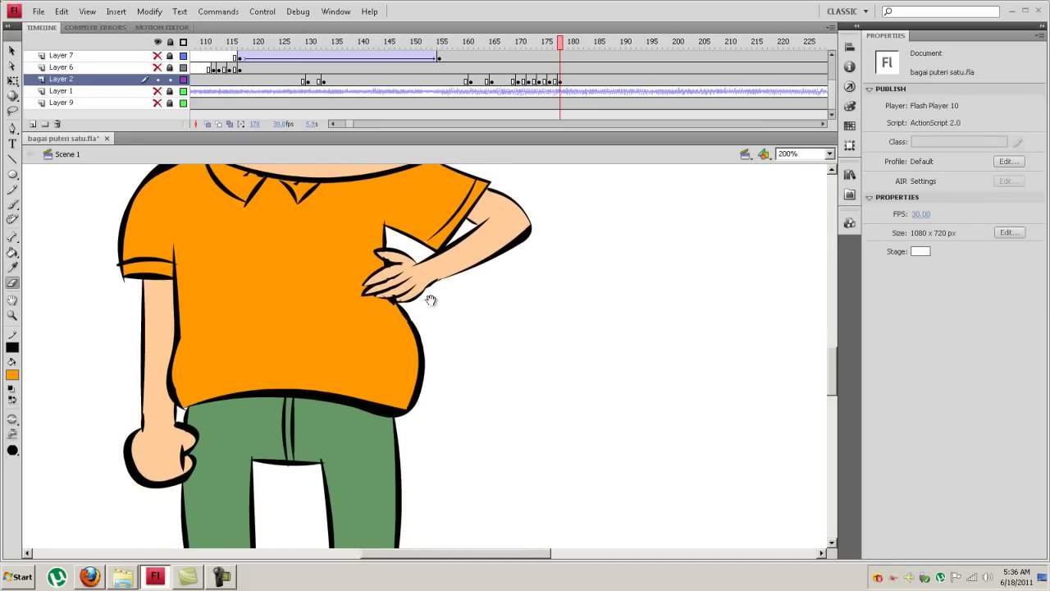
key("space")
left_click_drag(364, 342, 383, 391)
left_click_drag(423, 338, 378, 380)
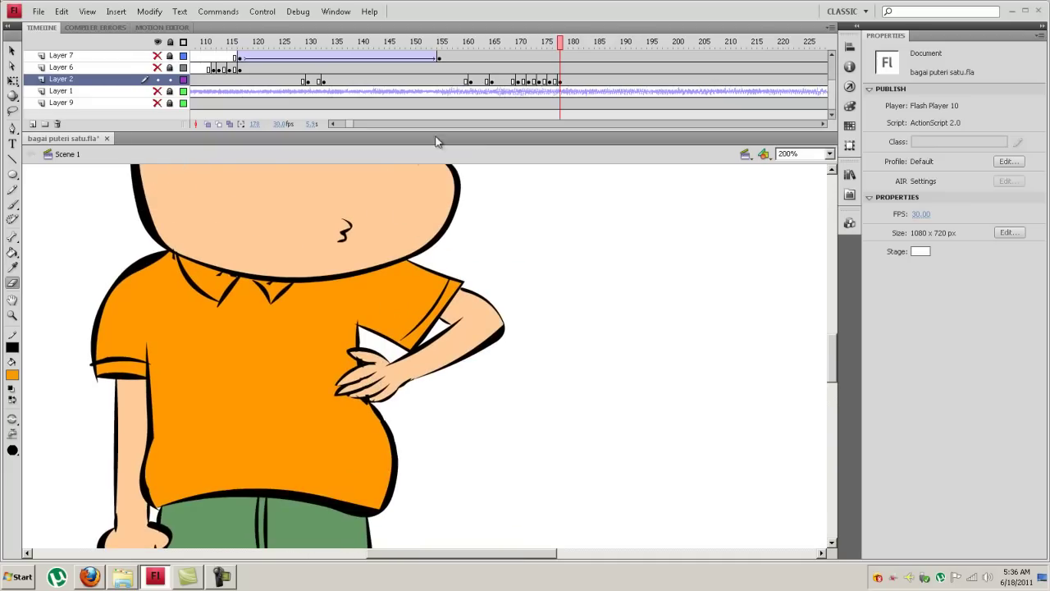
Make all layers visible again and save the file
left_click(557, 43)
left_click(559, 43)
left_click(158, 41)
left_click(157, 41)
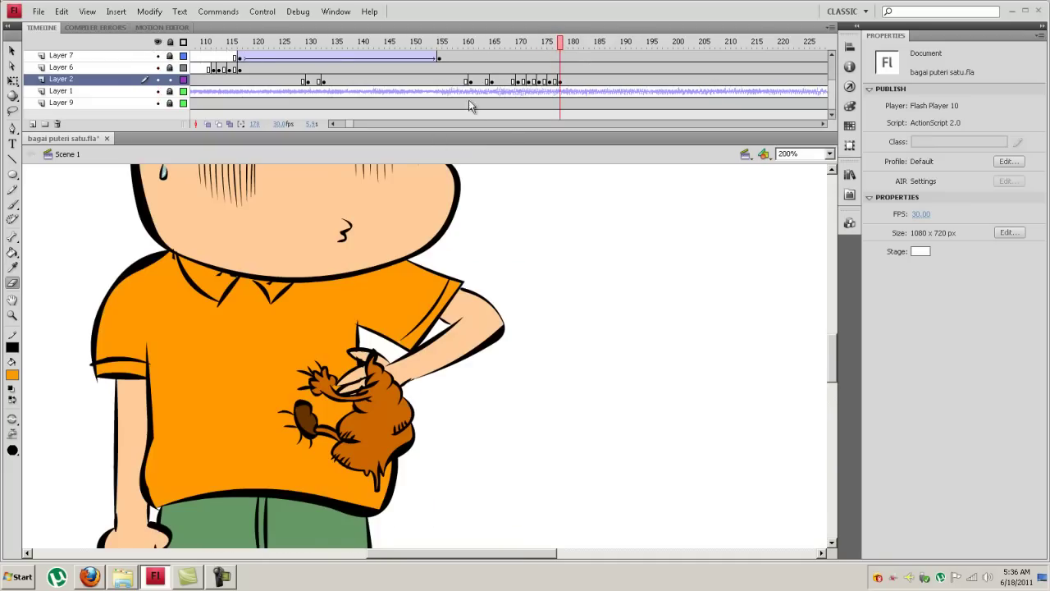
key("ctrl+s")
Lasso the forearm and hand at frame 178 on Layer 2 and cut the selected artwork
left_click(562, 81)
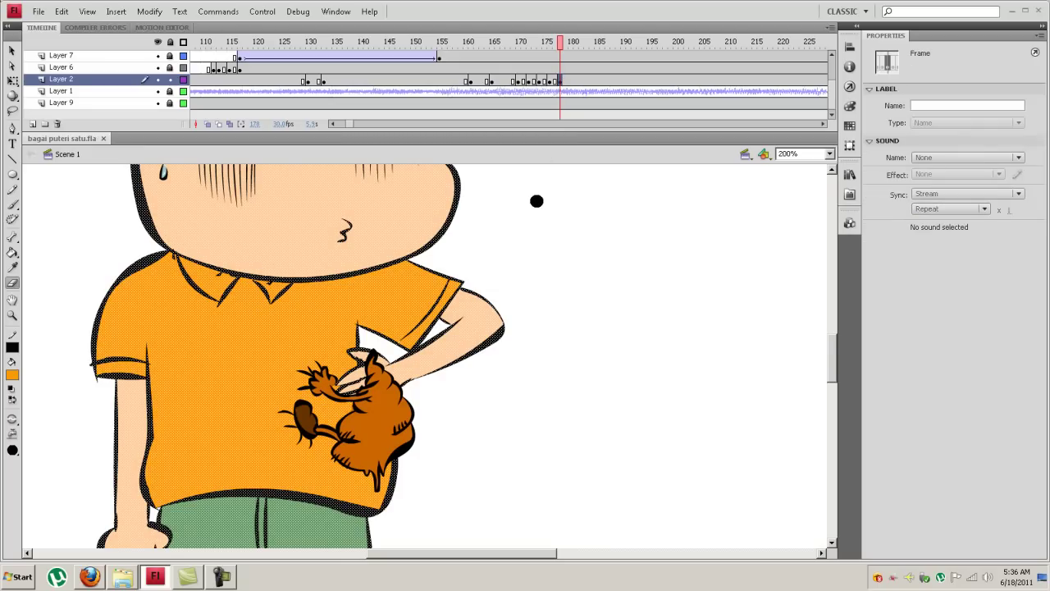
key("l")
mouse_move(534, 353)
left_mouse_down()
mouse_move(483, 388)
mouse_move(365, 424)
mouse_move(339, 420)
mouse_move(313, 370)
mouse_move(329, 339)
mouse_move(390, 345)
left_mouse_up()
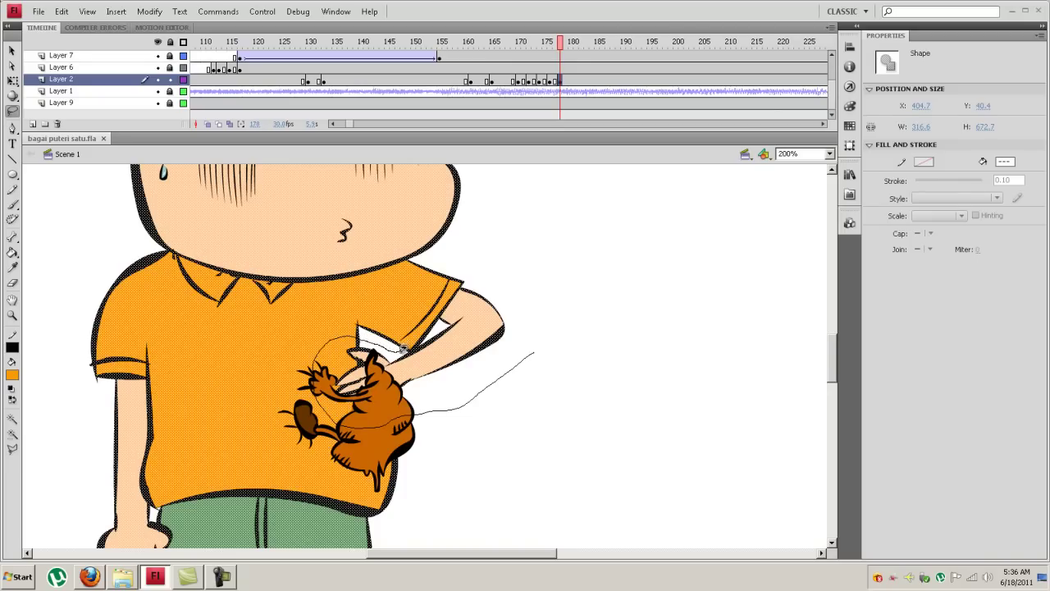
mouse_move(419, 337)
left_mouse_down()
mouse_move(442, 325)
mouse_move(462, 336)
mouse_move(480, 374)
mouse_move(521, 319)
mouse_move(496, 300)
mouse_move(405, 348)
mouse_move(335, 342)
mouse_move(324, 359)
mouse_move(330, 391)
mouse_move(370, 419)
mouse_move(414, 401)
mouse_move(444, 376)
mouse_move(489, 363)
mouse_move(533, 308)
left_mouse_up()
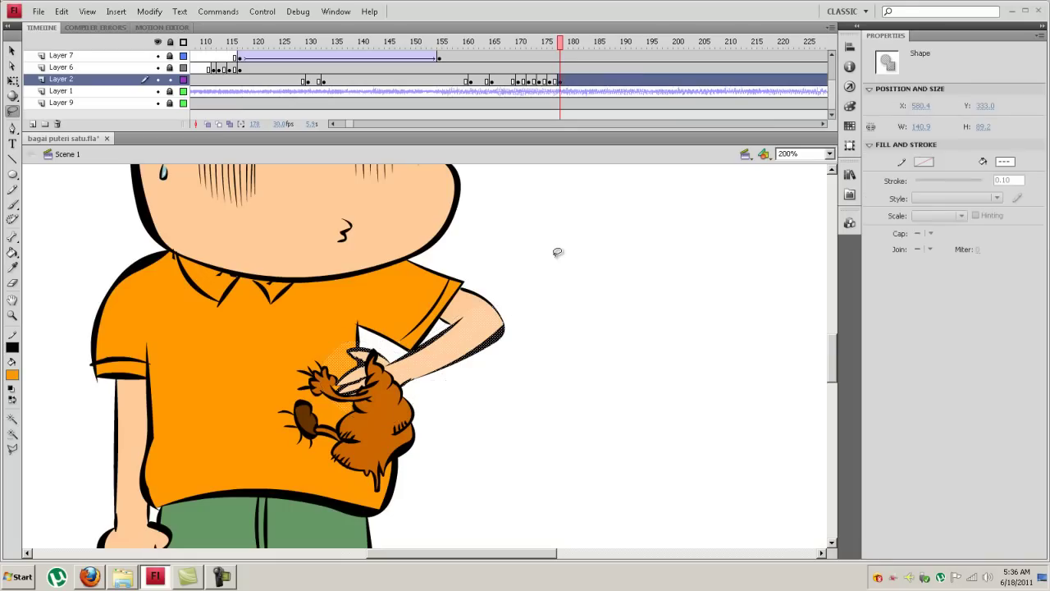
key("Delete")
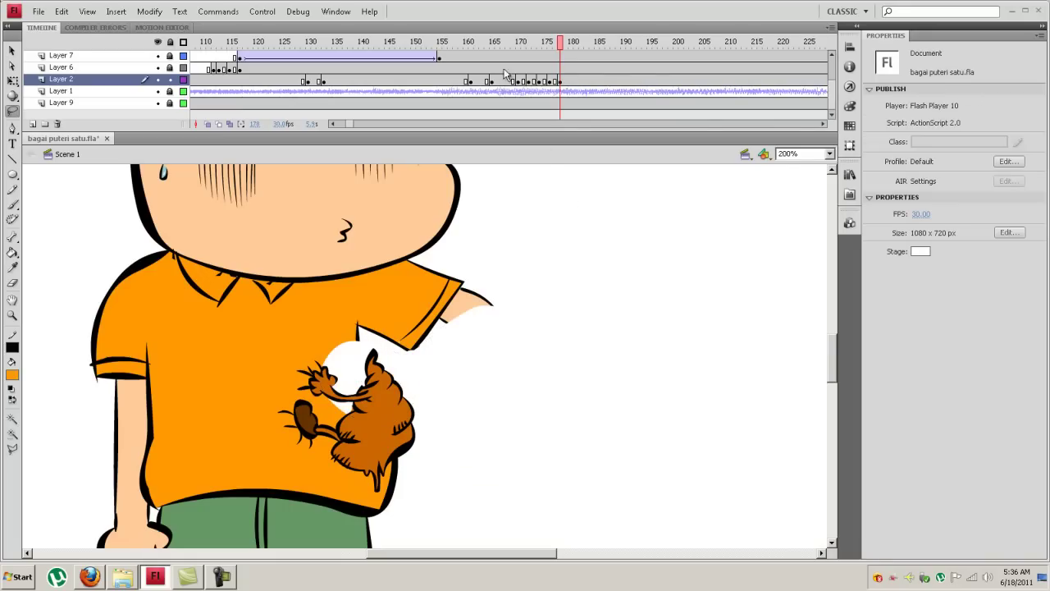
Add a layer above tahi, insert a keyframe at frame 178 and paste the cut arm in place there
left_click(33, 124)
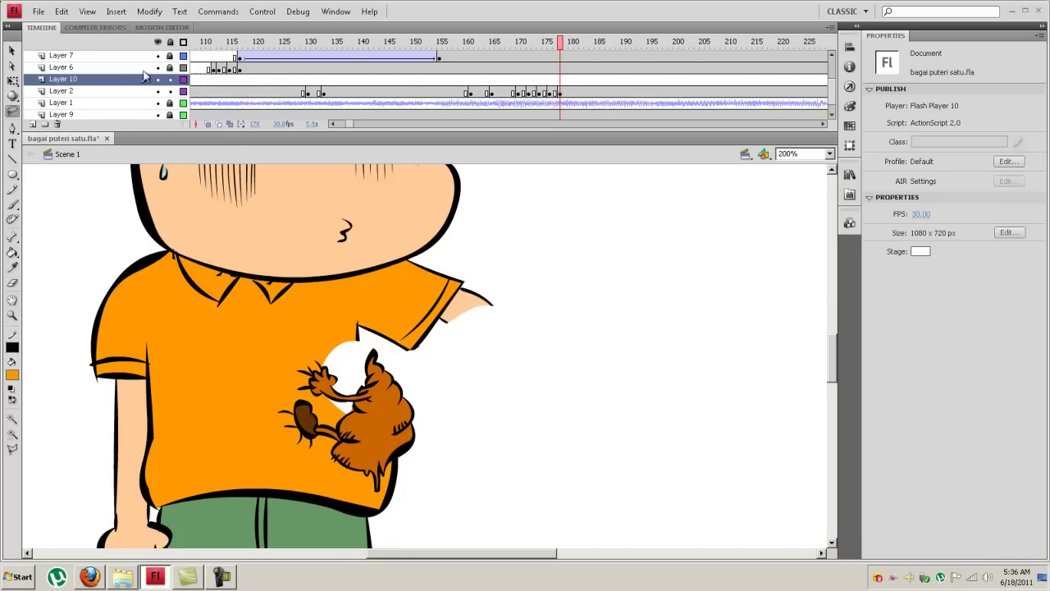
left_click_drag(123, 87, 146, 46)
left_click(561, 56)
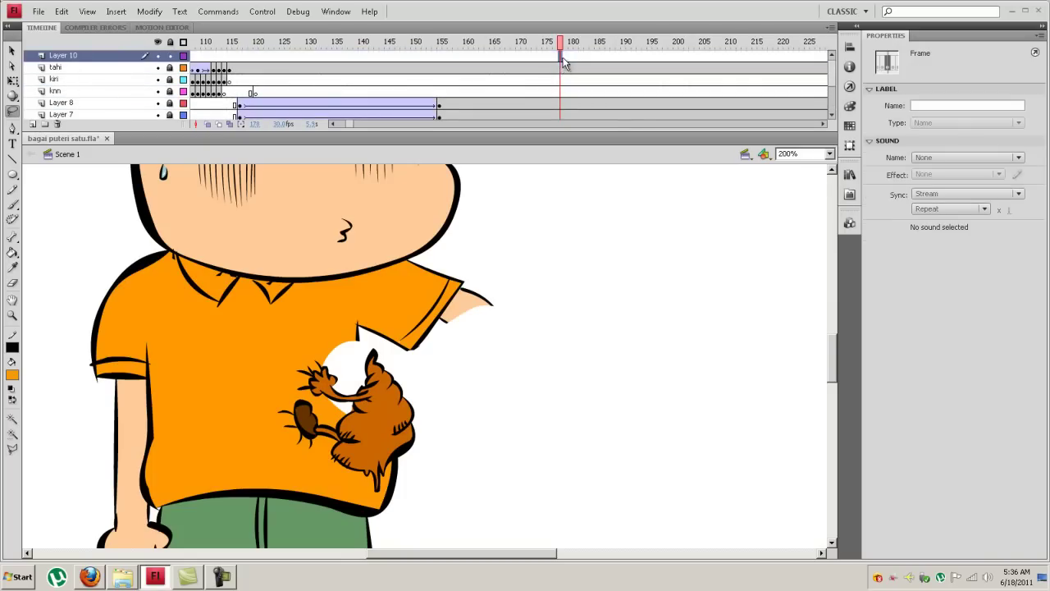
right_click(520, 218)
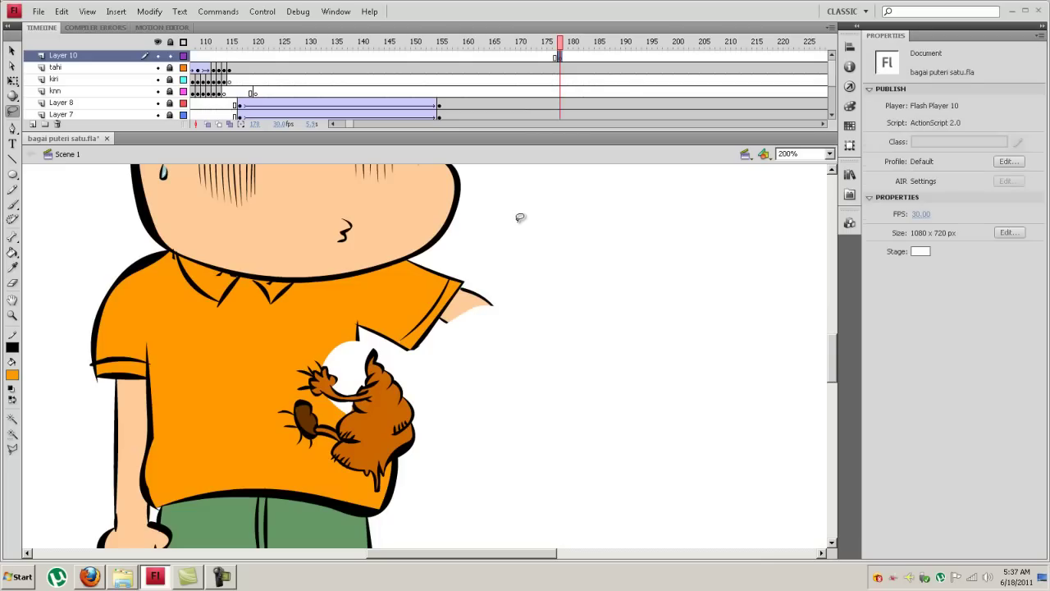
left_click(543, 262)
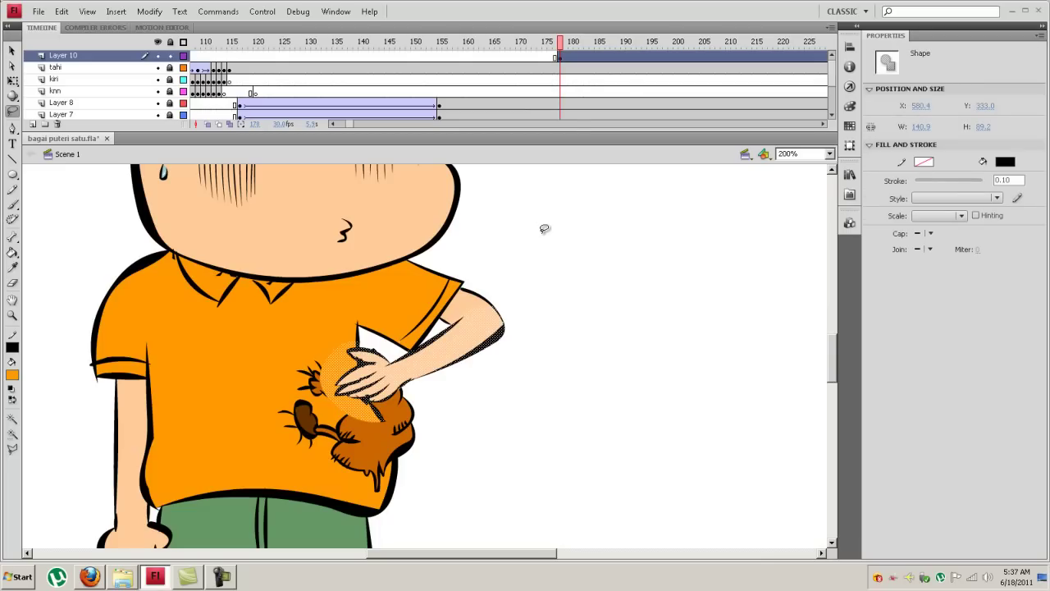
left_click(544, 229)
Cut the orange shirt piece around the hand from the new top layer
key("v")
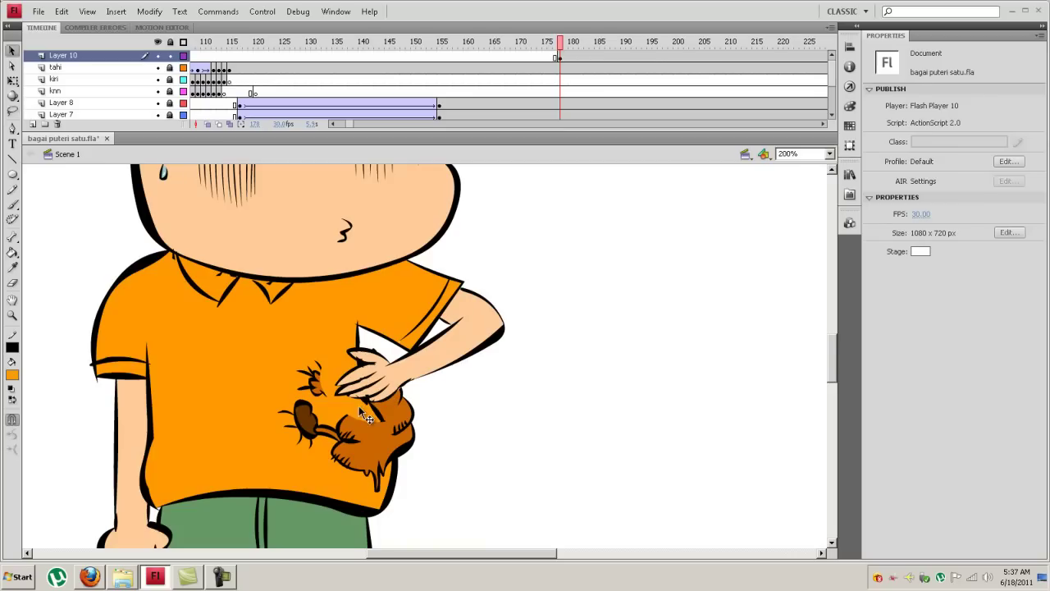
left_click(365, 417)
left_click(397, 409)
left_click(371, 418)
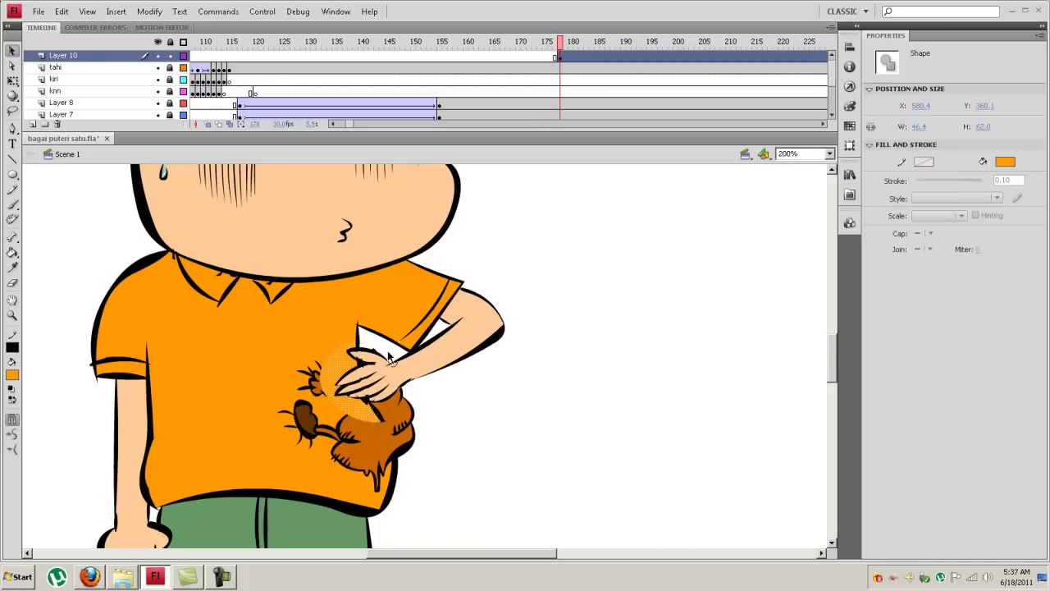
key("Delete")
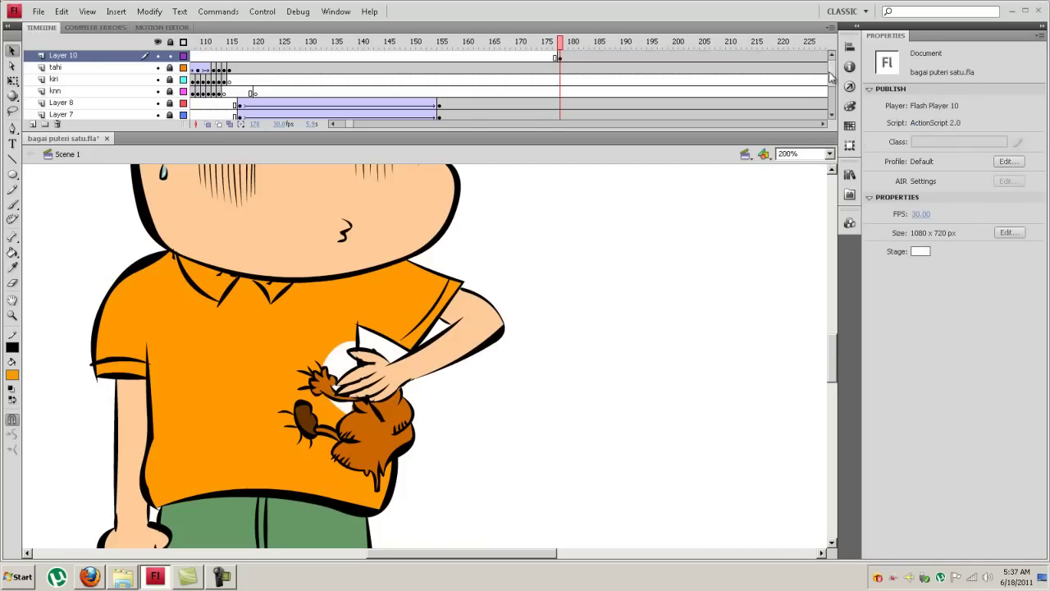
Paste the orange shirt piece in place at frame 178 on Layer 2
scroll(829, 75, "down", 3)
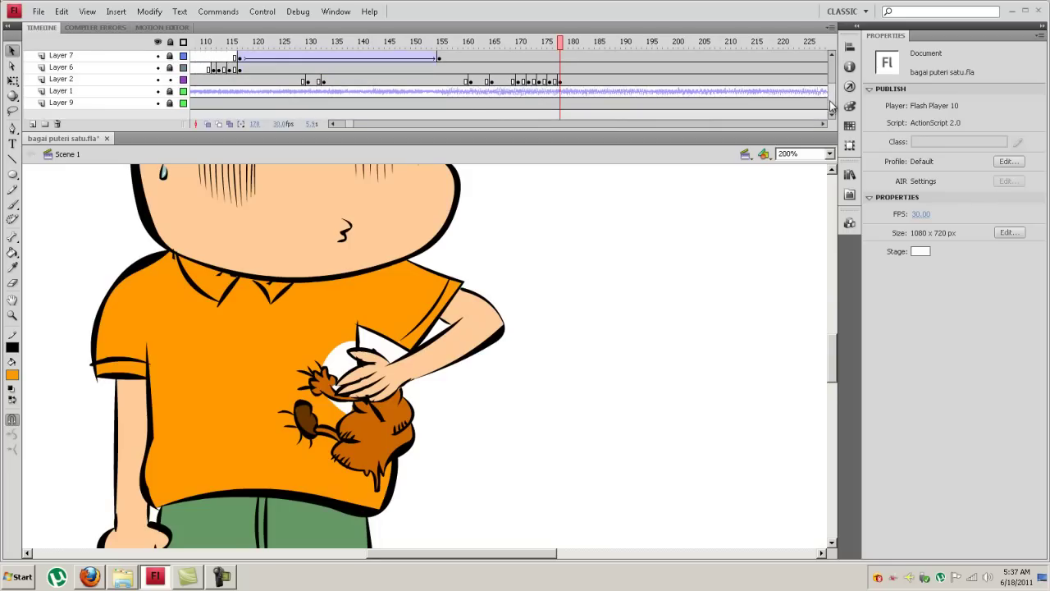
scroll(829, 103, "up", 3)
scroll(829, 99, "down", 3)
left_click(561, 81)
left_click(521, 214)
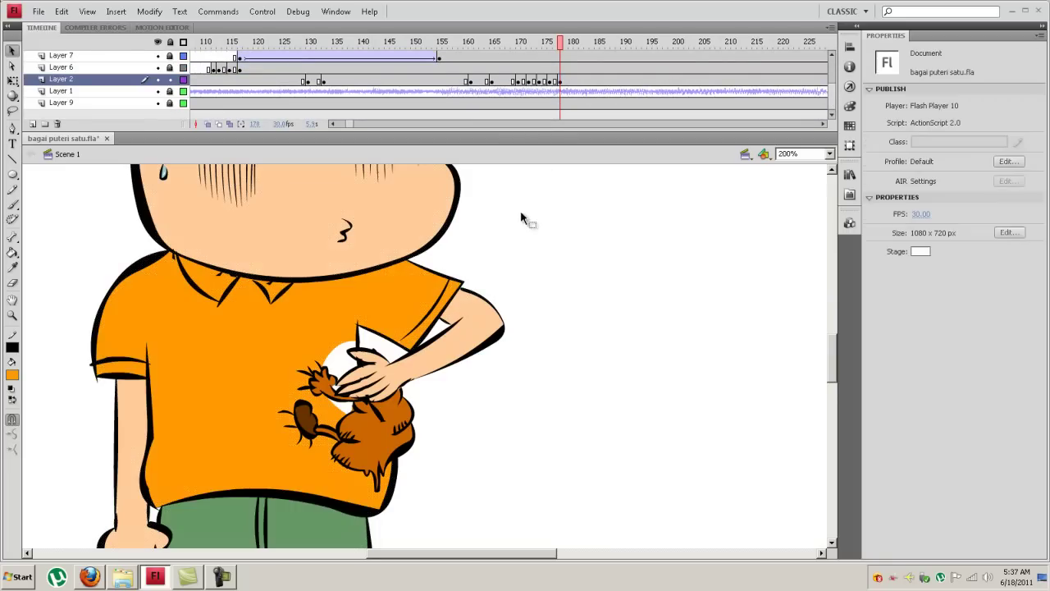
right_click(520, 210)
left_click(537, 239)
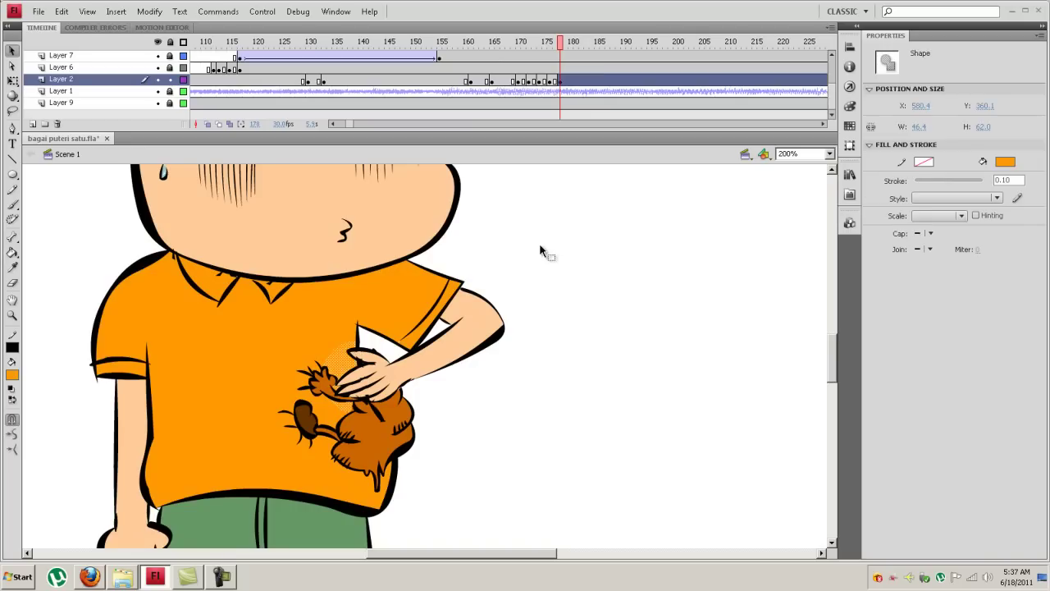
left_click(539, 243)
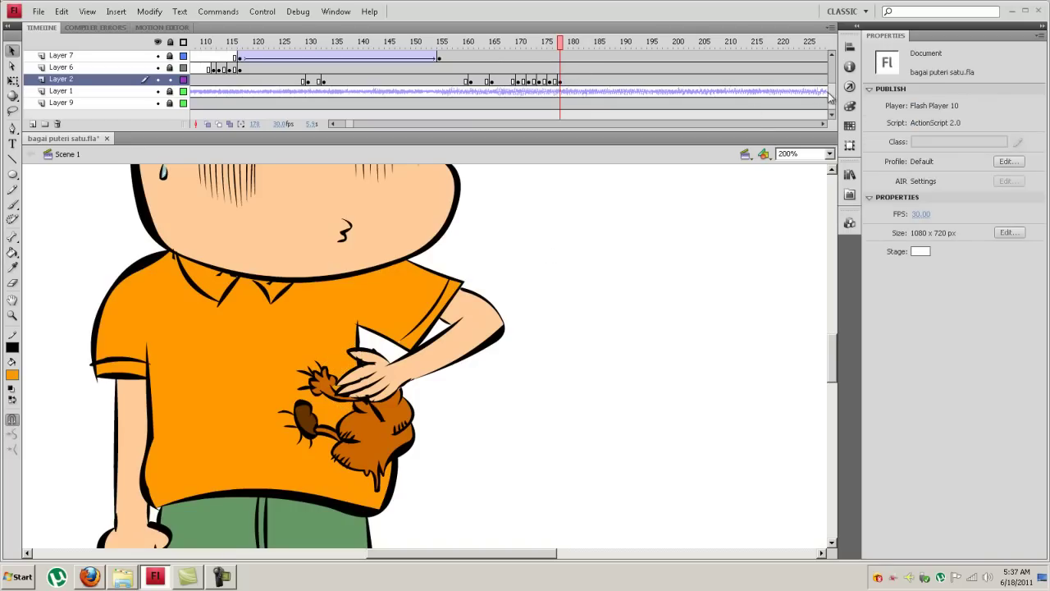
scroll(828, 97, "up", 3)
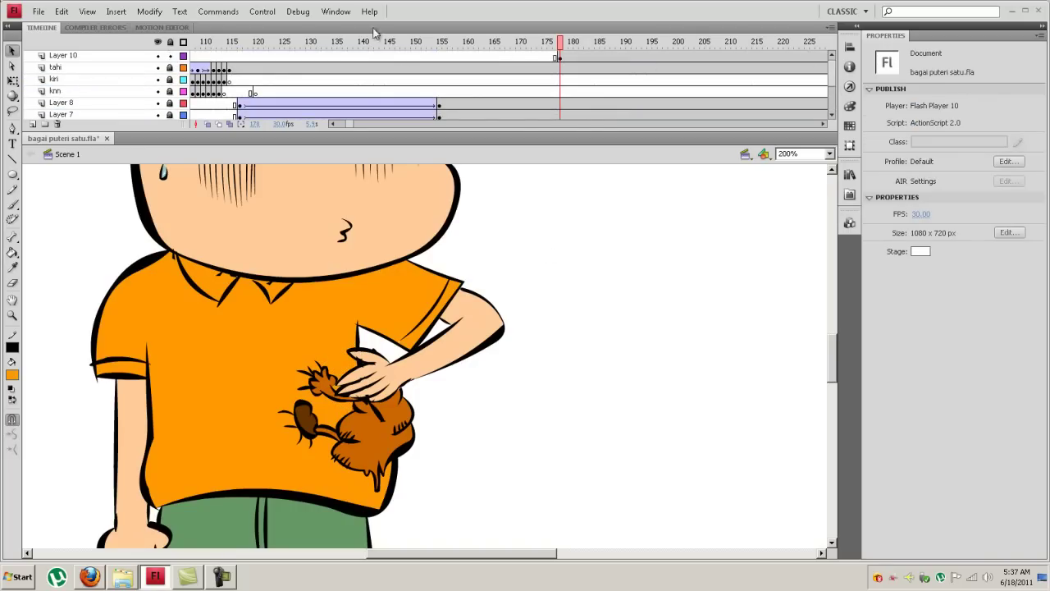
left_click(559, 57)
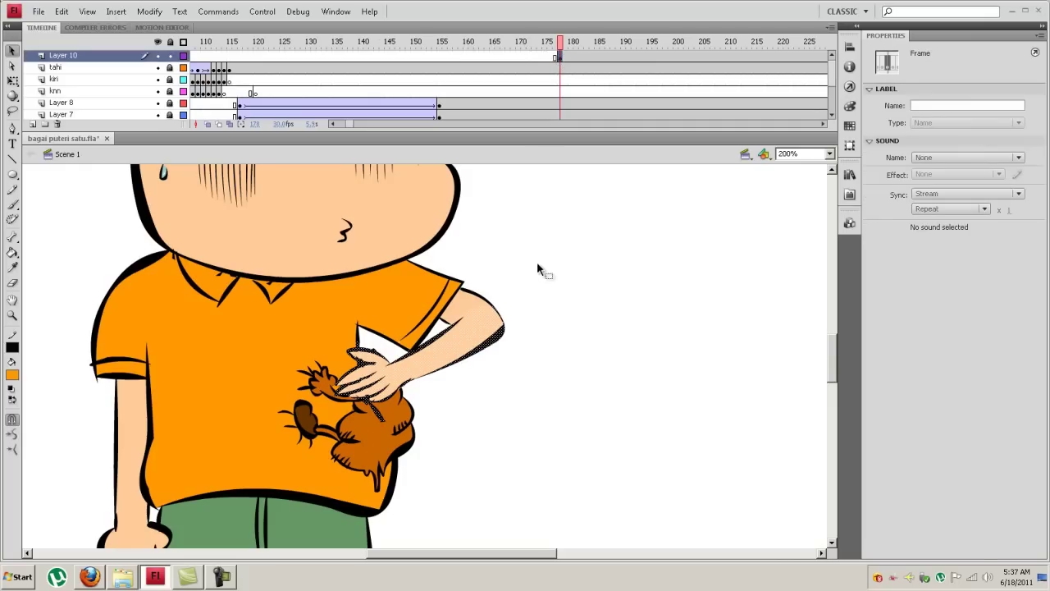
left_click(560, 271)
key("e")
mouse_move(398, 425)
left_mouse_down()
mouse_move(382, 426)
mouse_move(367, 408)
left_mouse_up()
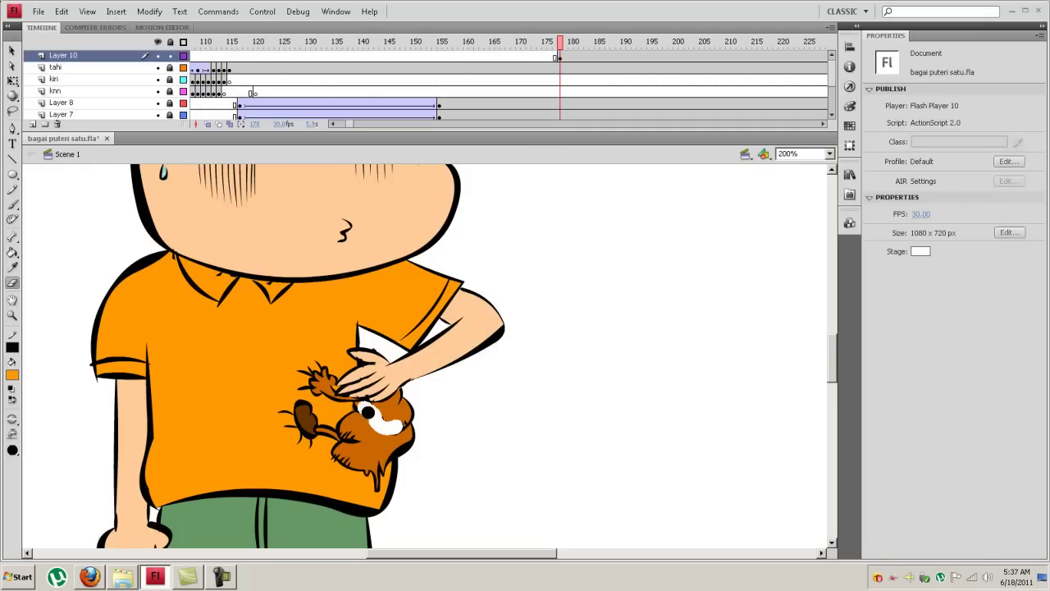
key("ctrl+z")
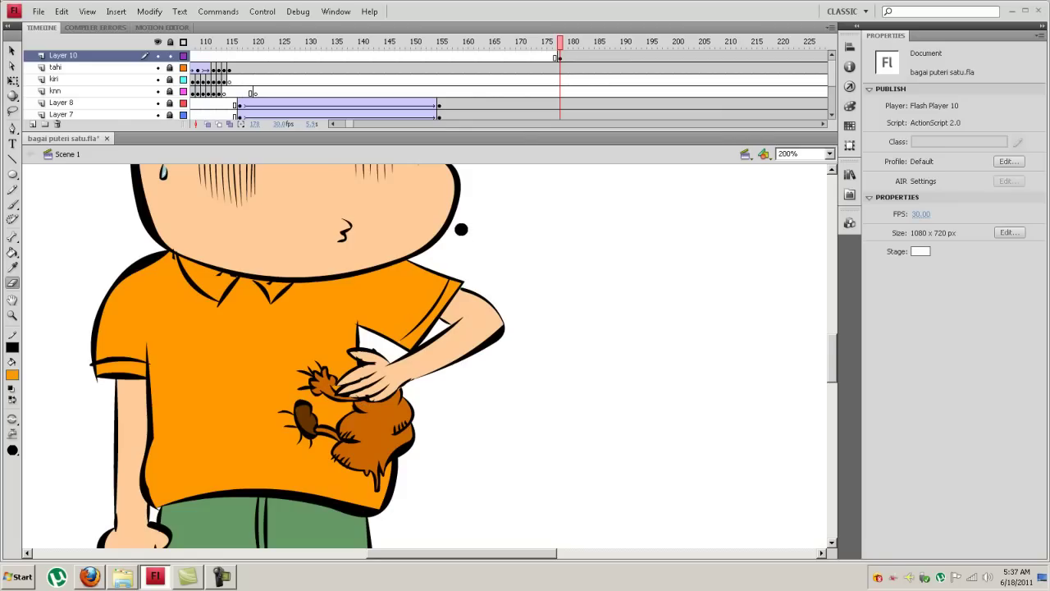
Insert a keyframe at frame 178 on the tahi layer and unlock that layer for editing
left_click(560, 57)
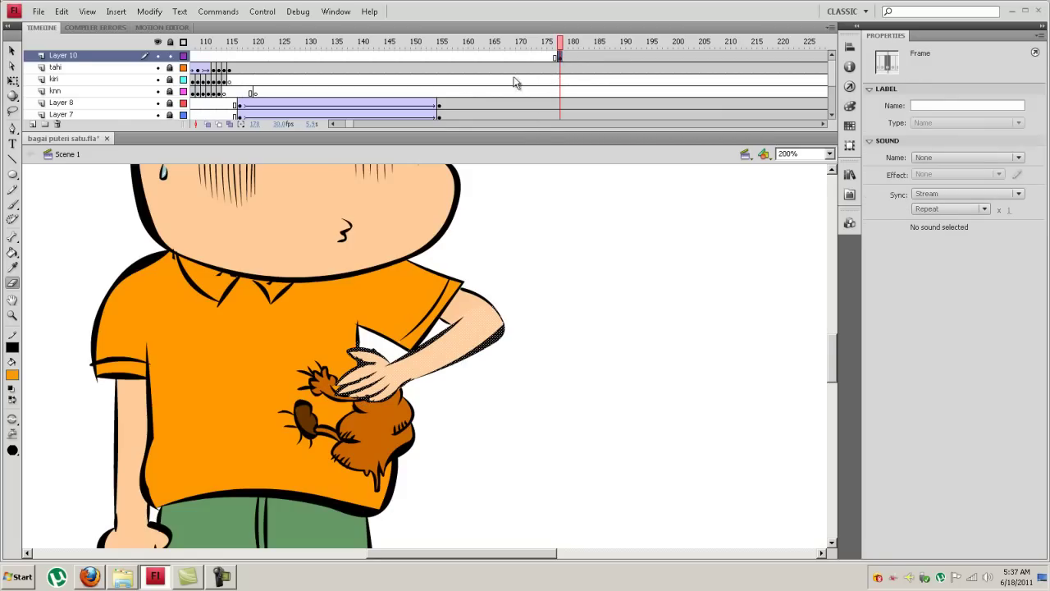
left_click(131, 69)
left_click(159, 69)
left_click(159, 69)
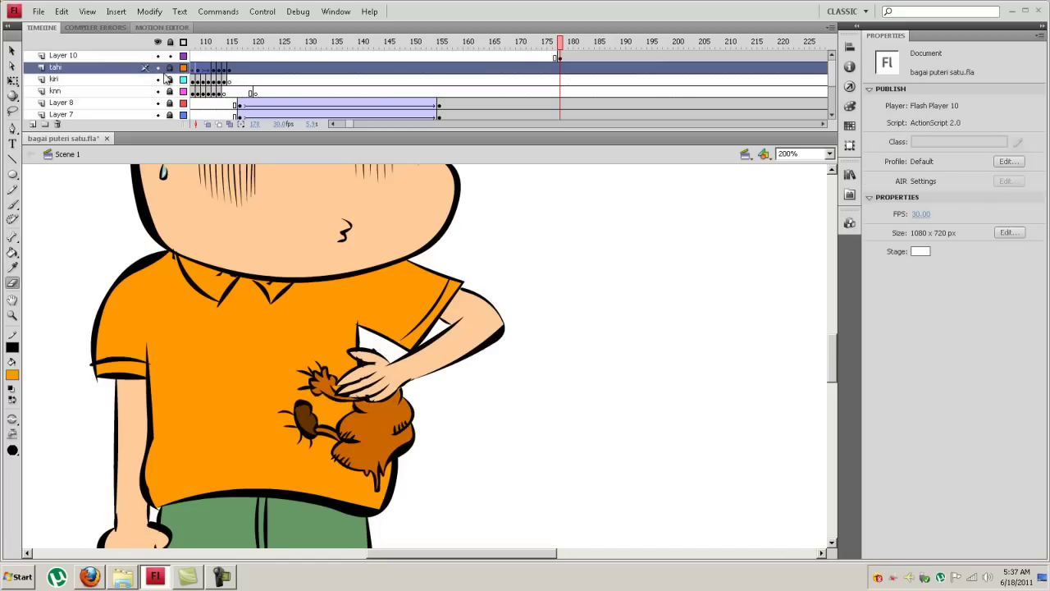
left_click(560, 68)
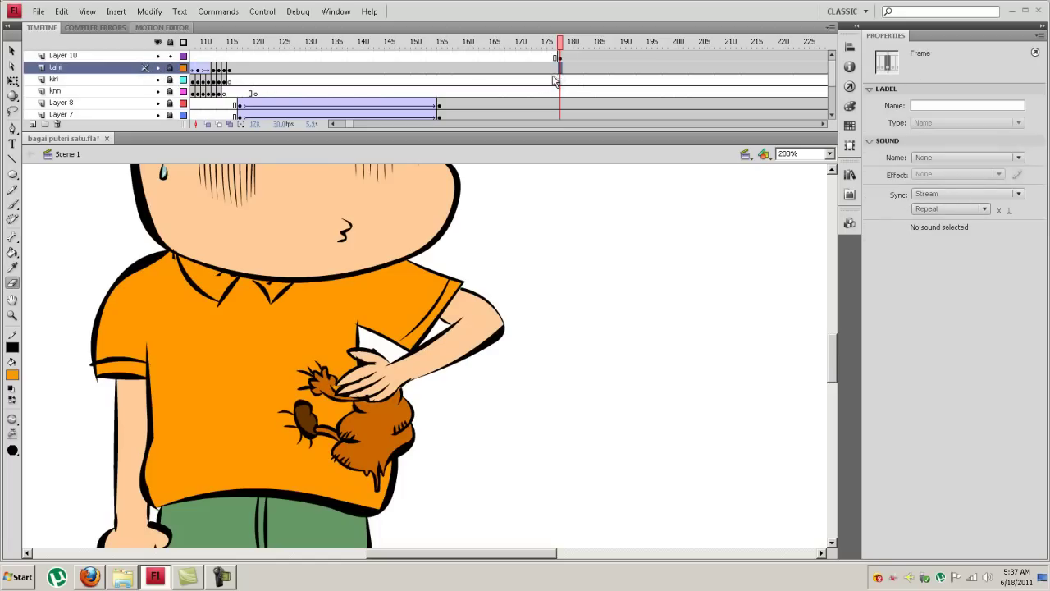
key("F6")
left_click(170, 55)
left_click(170, 67)
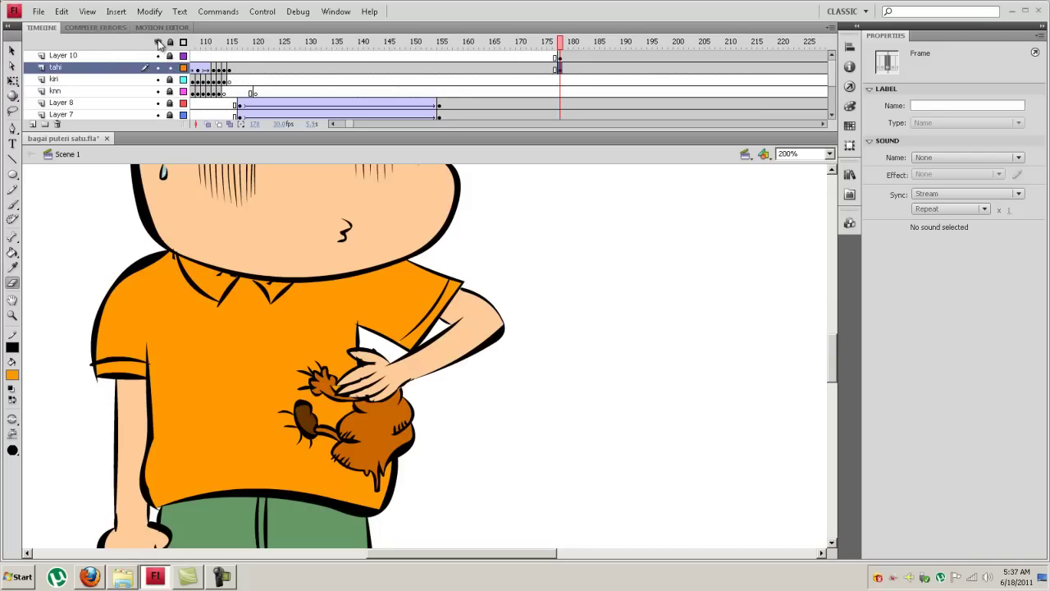
Hide all layers except tahi and Layer 10, and erase the stray black line above the hand's thumb
left_click(159, 41)
left_click(158, 67)
left_click(158, 55)
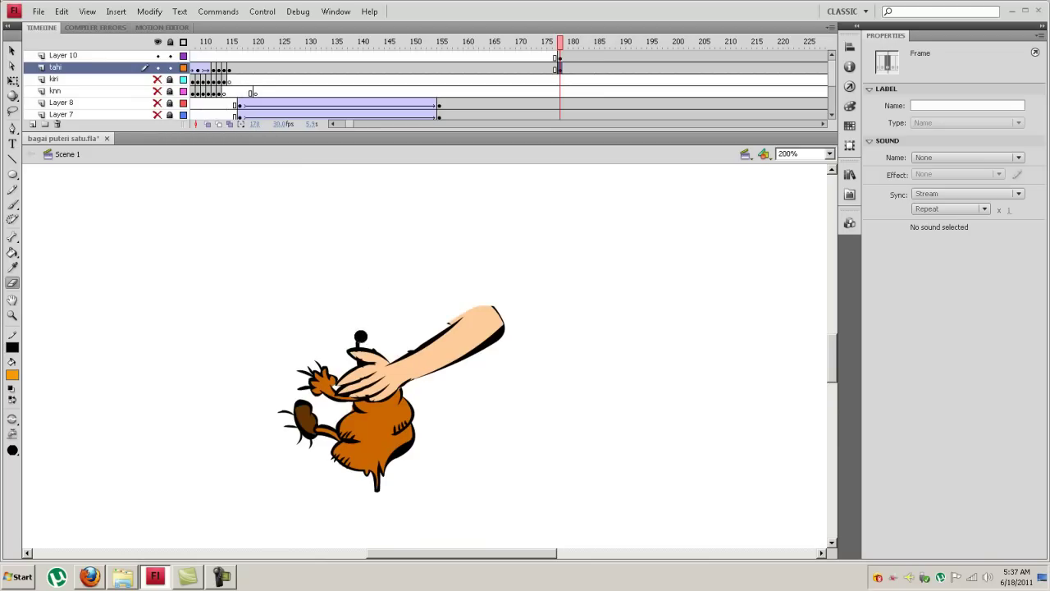
left_click(359, 332)
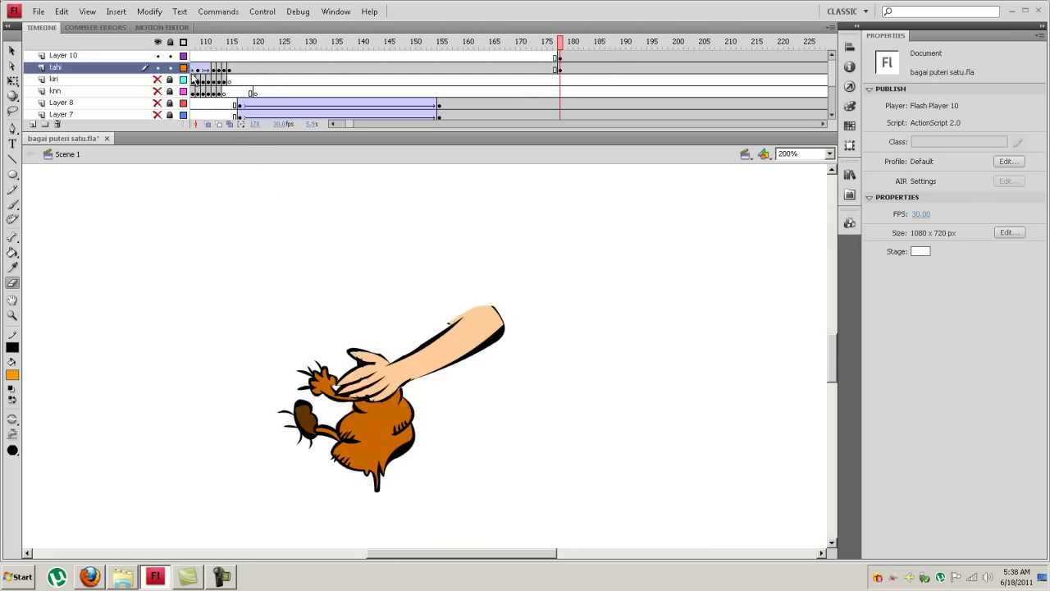
Add a layer above Layer 10 with a blank keyframe at frame 178, and lock Layer 10 and tahi
left_click(131, 56)
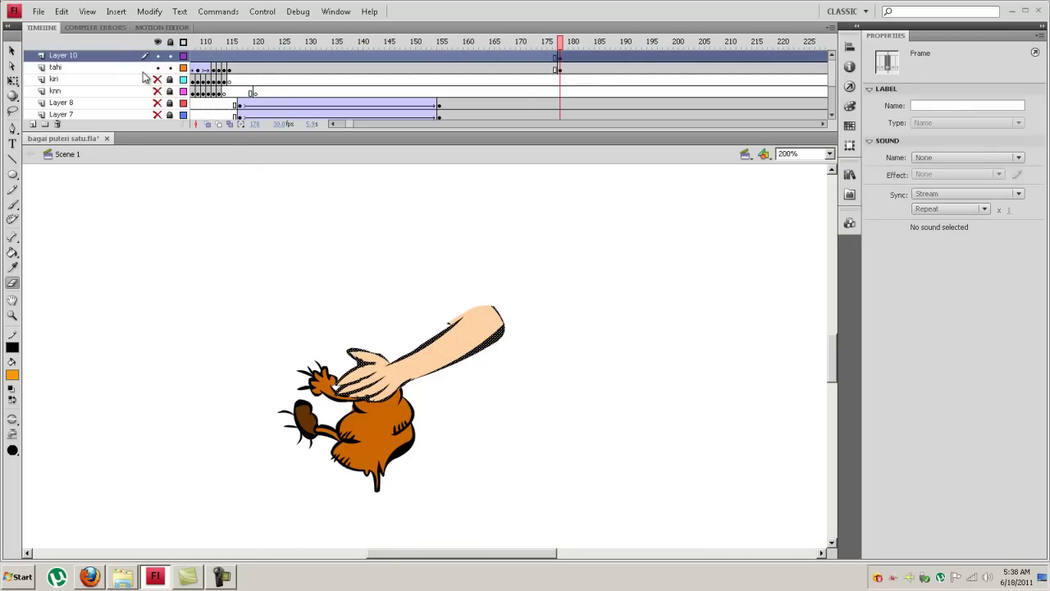
left_click(33, 124)
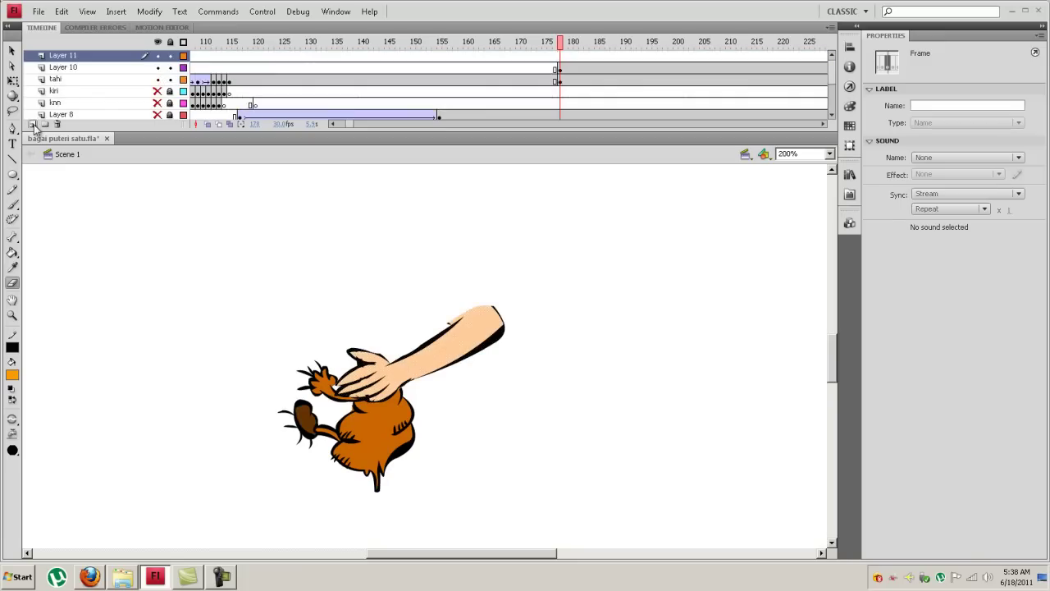
left_click(555, 56)
left_click(559, 58)
key("F7")
left_click(140, 367)
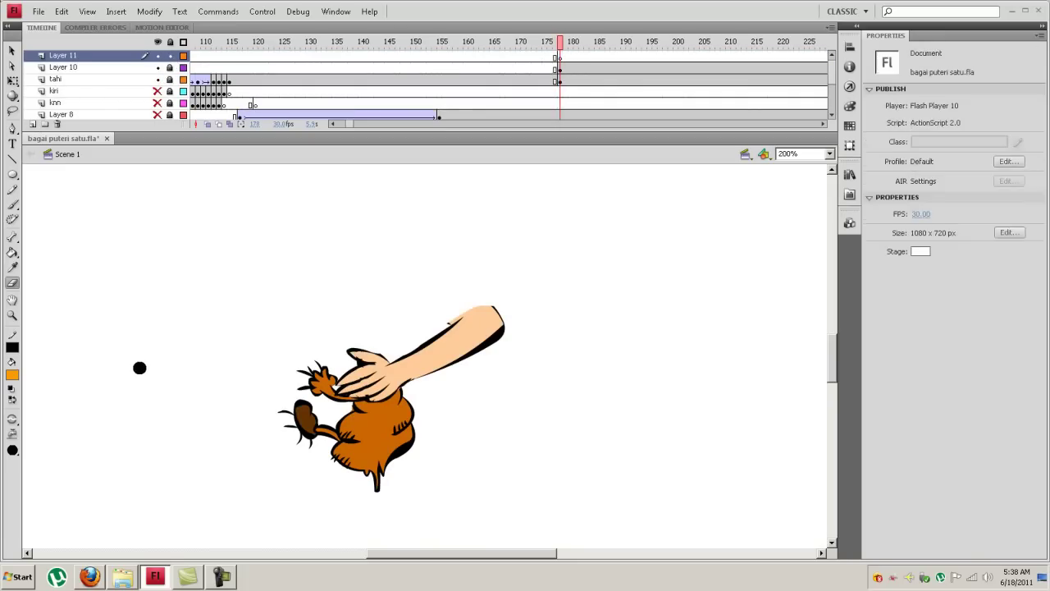
Brush a black splash outline with two small droplets beneath the hand at frame 178 on Layer 11
key("v")
left_click(13, 374)
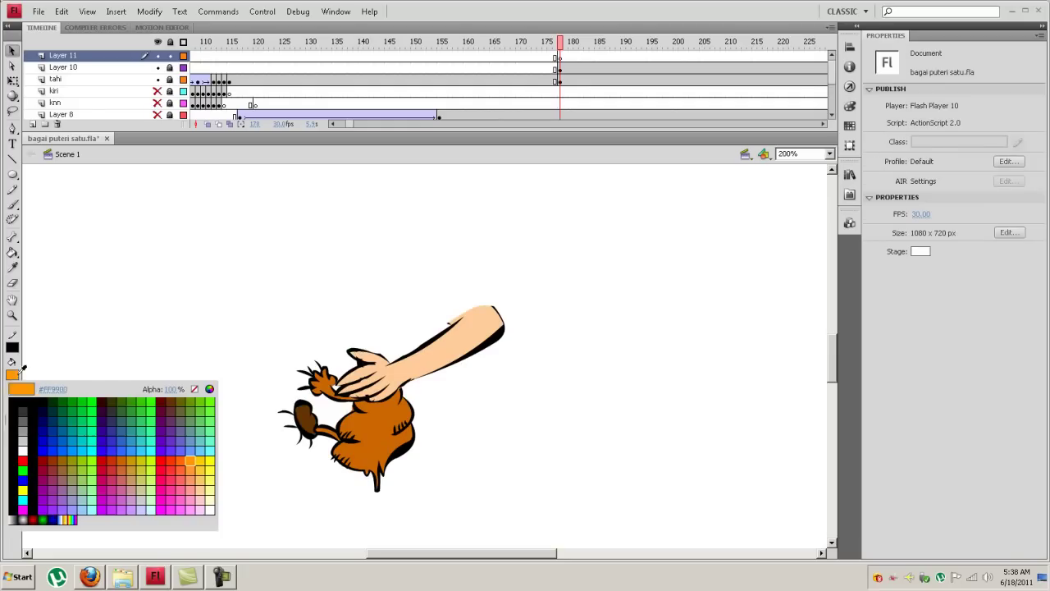
left_click(362, 406)
key("b")
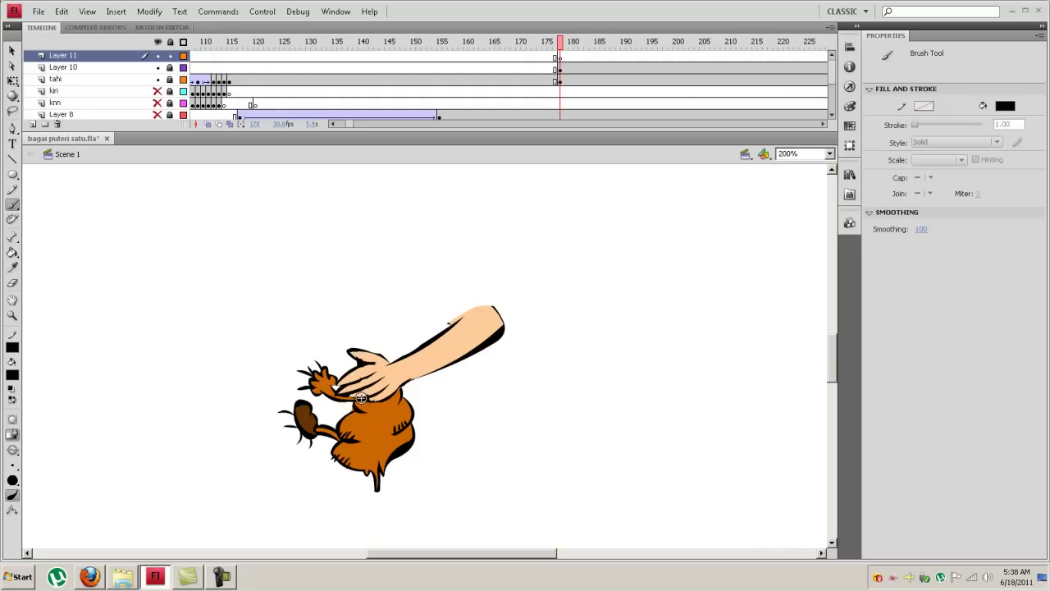
left_click_drag(361, 390, 365, 394)
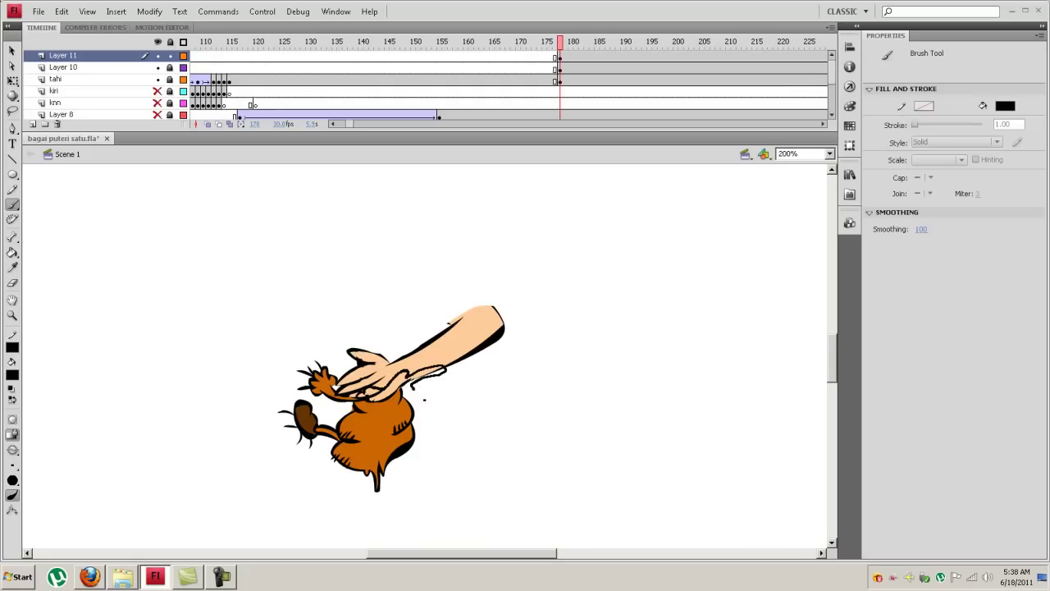
left_click_drag(409, 392, 397, 403)
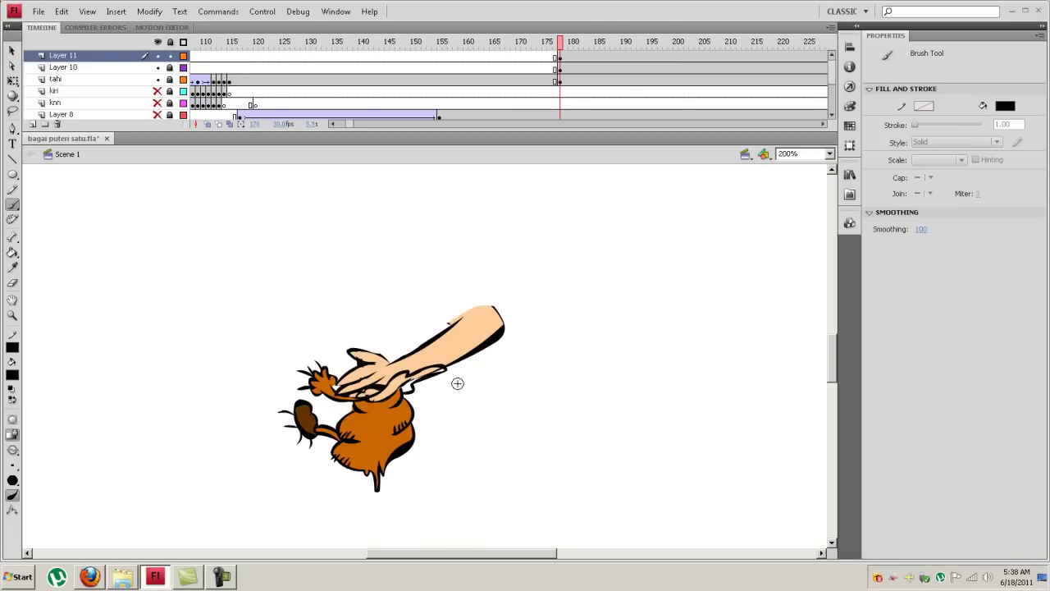
left_click_drag(432, 394, 436, 399)
Insert a blank keyframe at frame 179 on Layer 11, turn on onion skinning and brush a longer splash outline with droplets
left_click(566, 63)
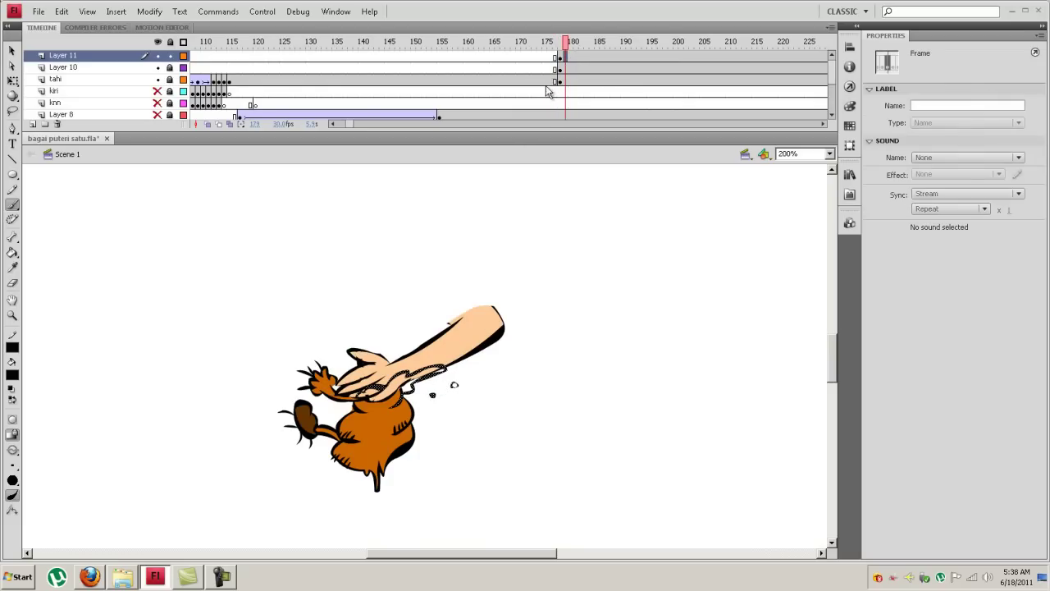
left_click(494, 192)
left_click(207, 123)
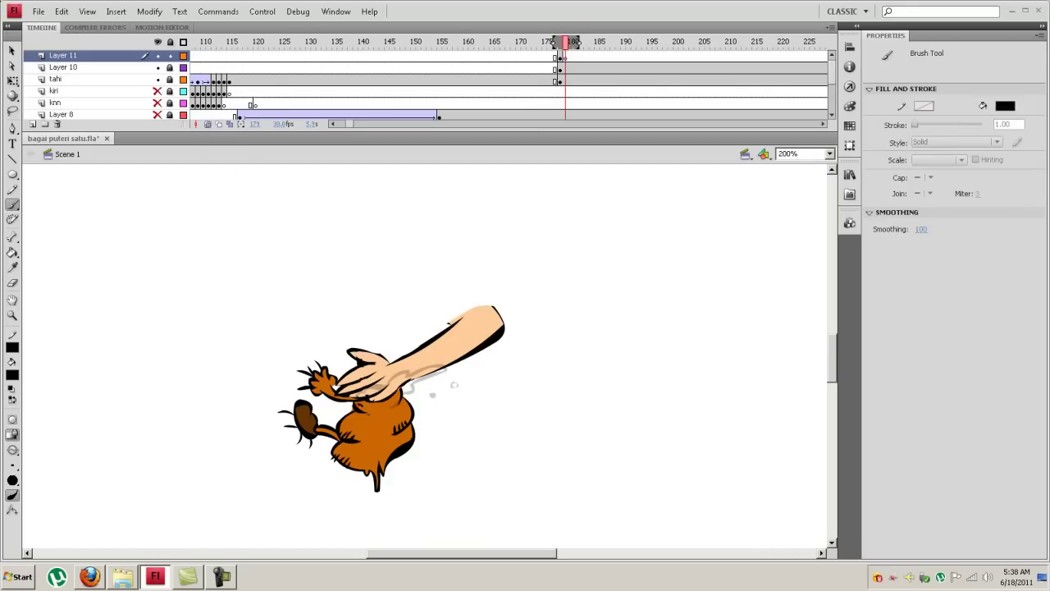
left_click_drag(447, 384, 490, 379)
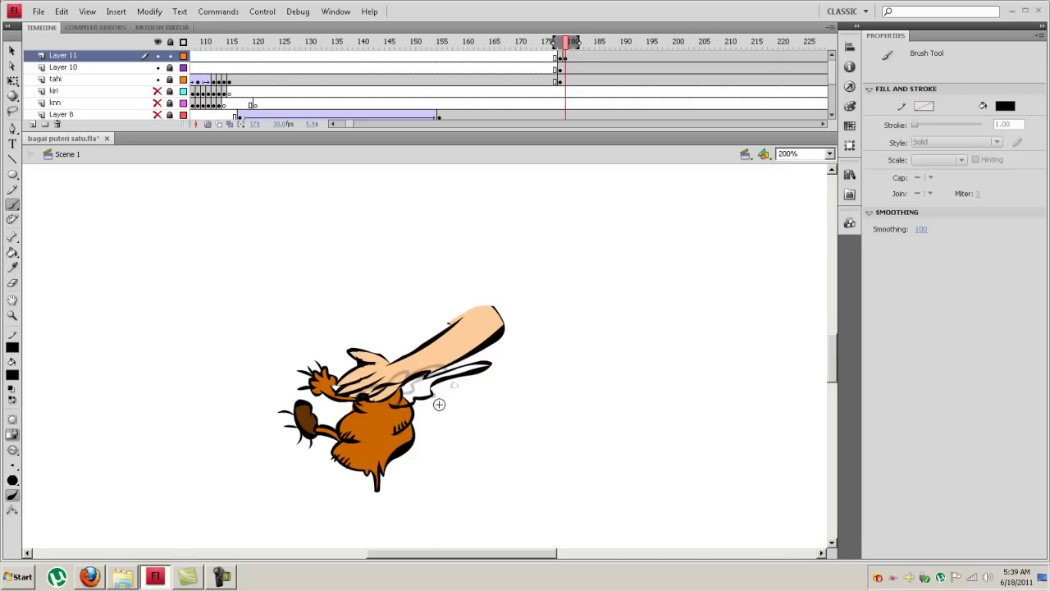
key("e")
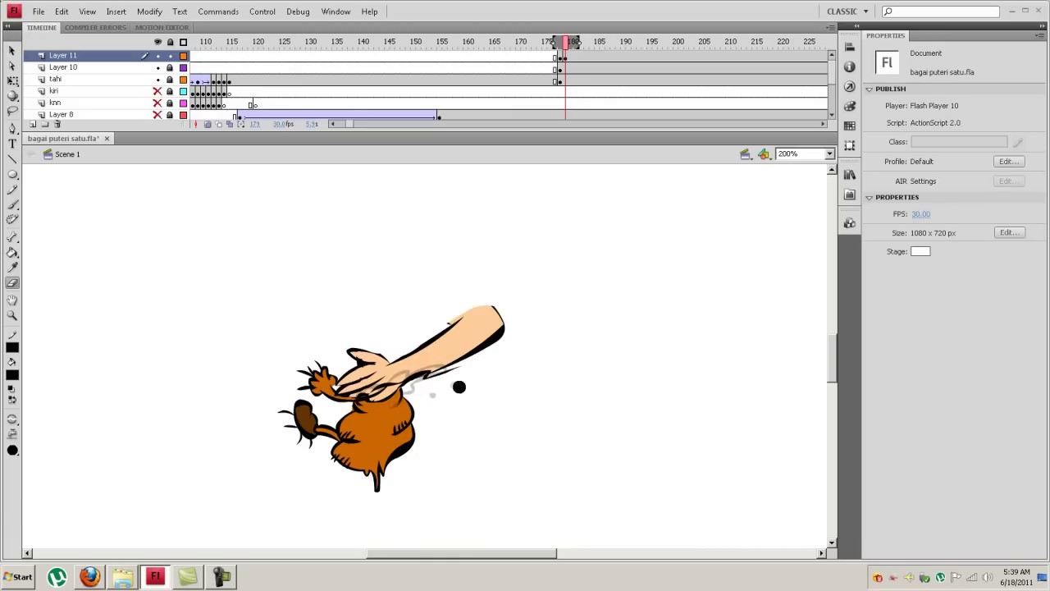
key("b")
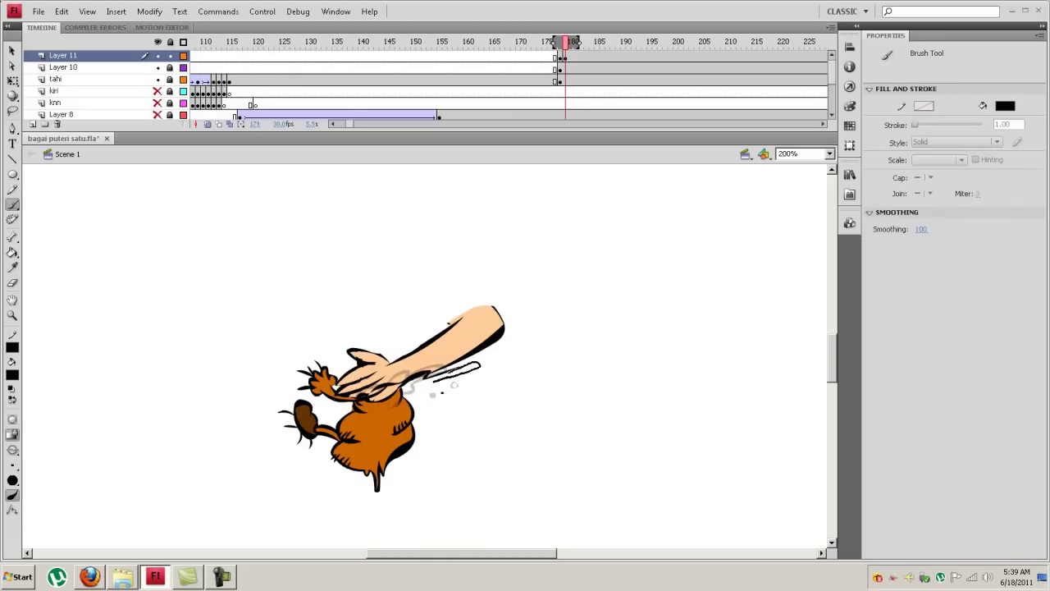
left_click_drag(405, 397, 439, 400)
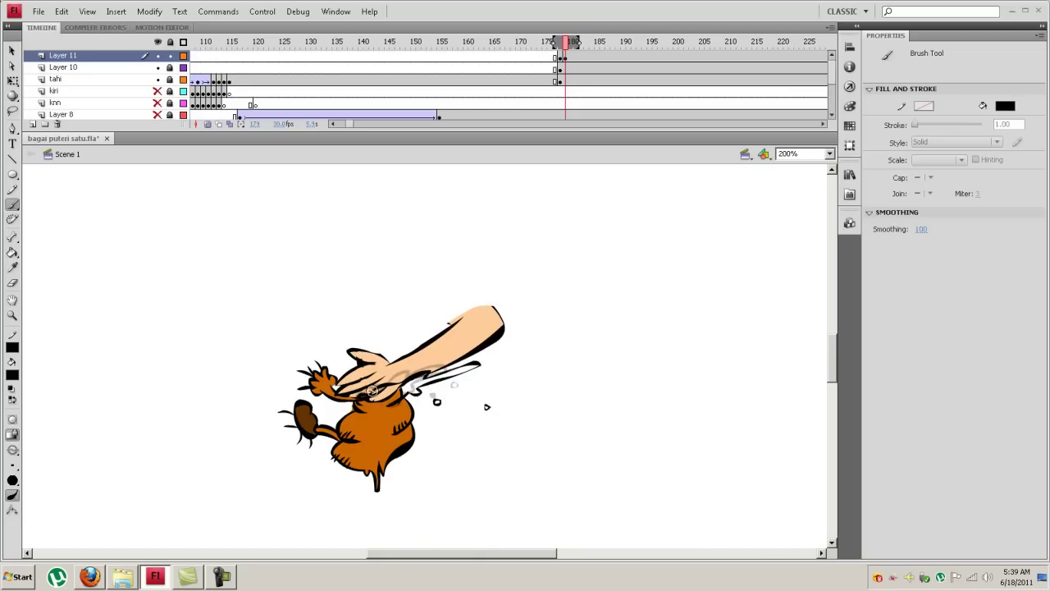
Insert a blank keyframe at frame 180 on Layer 11 and brush the splash outline with droplets flying farther out
left_click(573, 56)
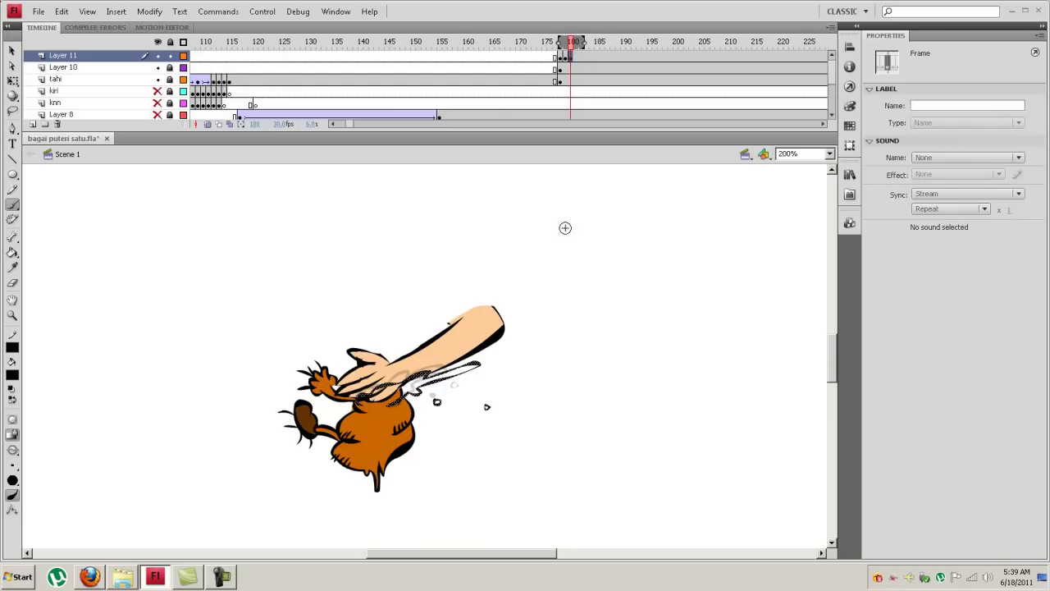
key("F7")
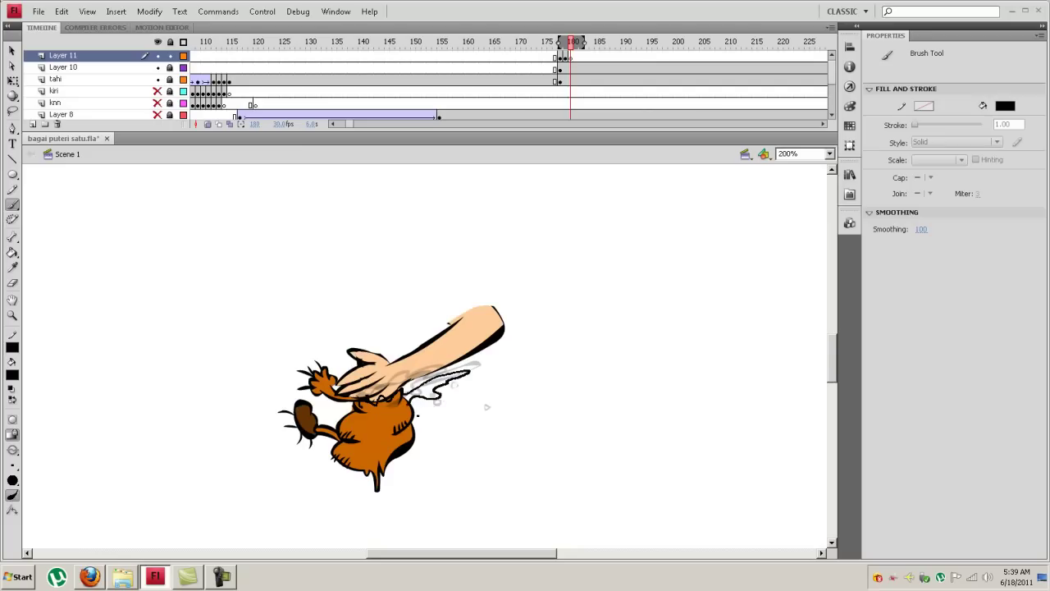
left_click_drag(408, 403, 392, 405)
left_click(482, 417)
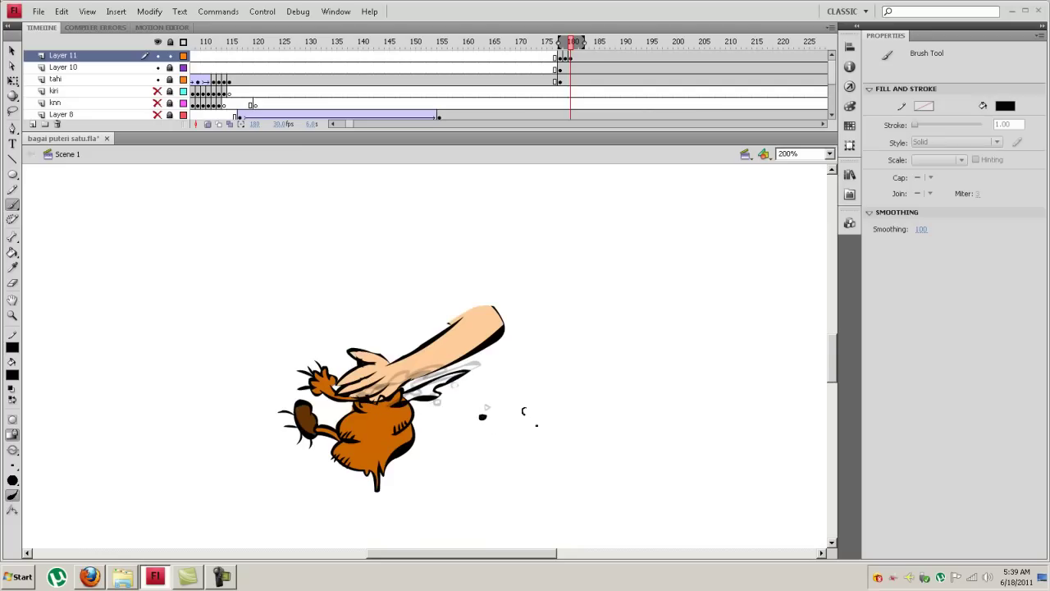
left_click(498, 396)
Insert a blank keyframe at frame 181 on Layer 11 and brush a long arcing splash with three falling droplets
left_click(577, 58)
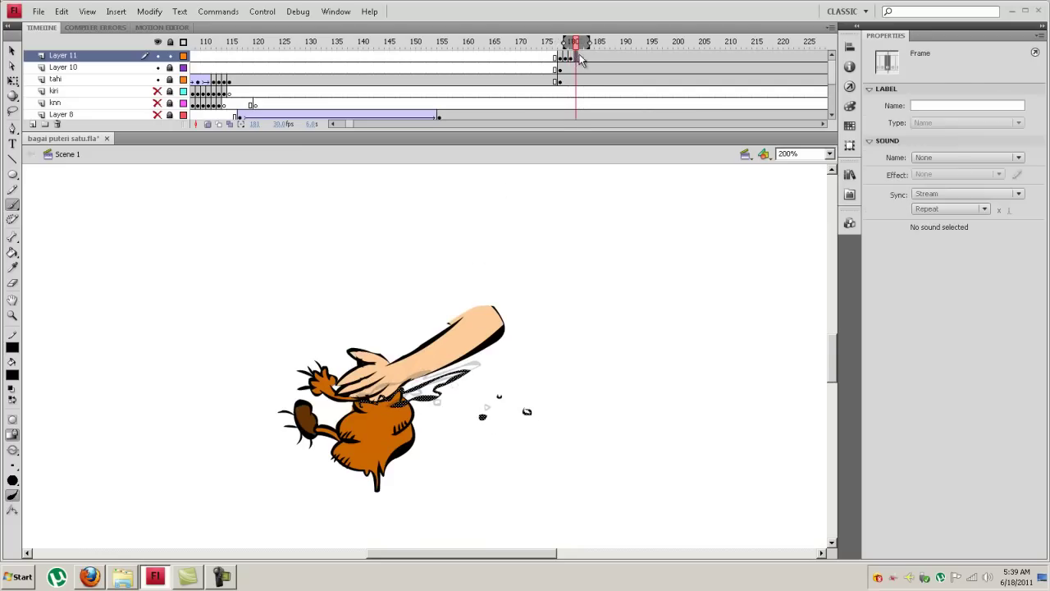
key("Delete")
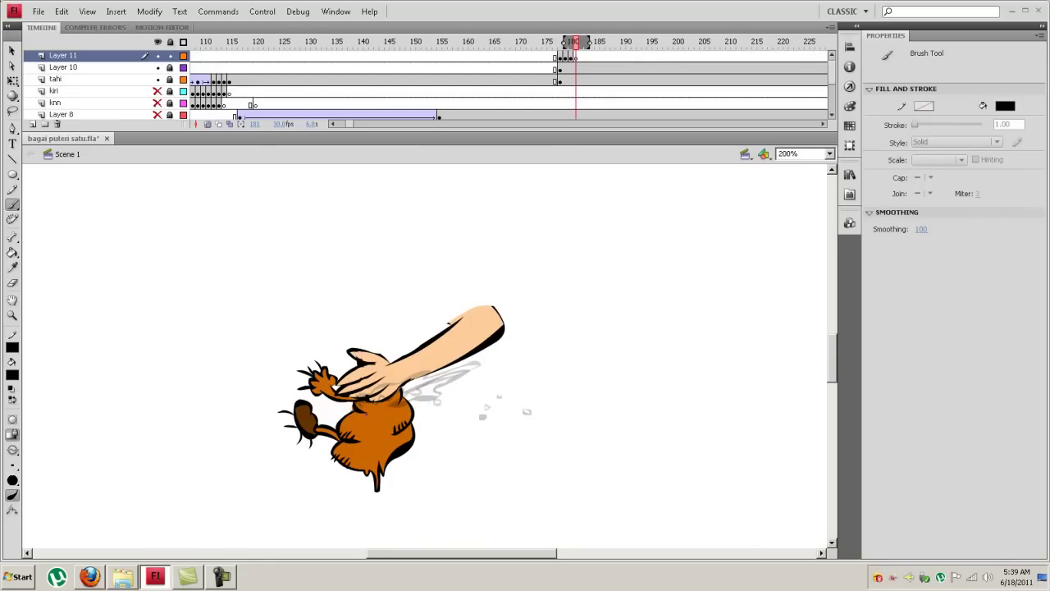
left_click_drag(450, 394, 533, 402)
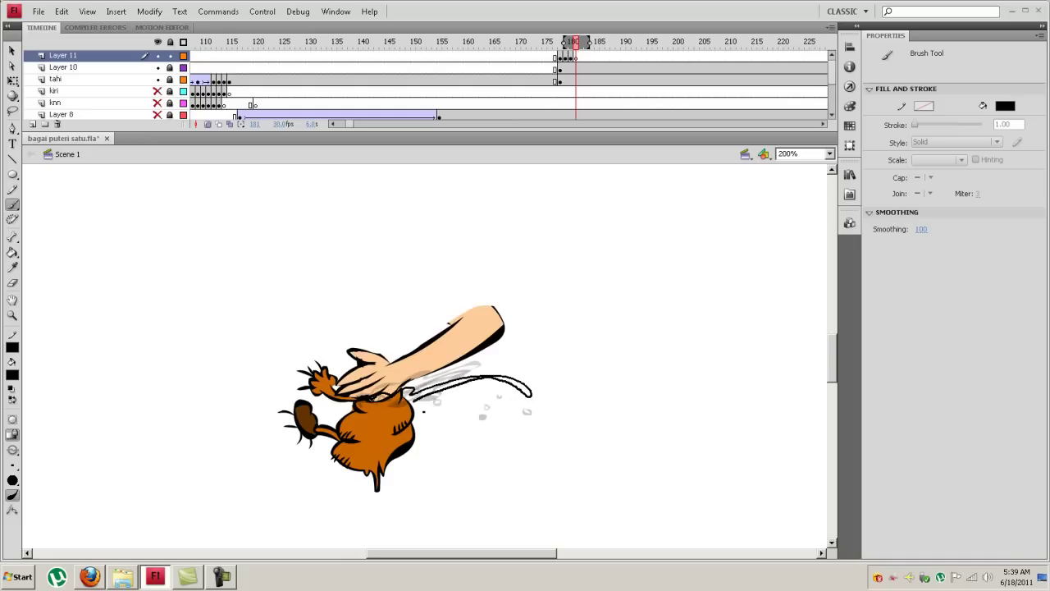
left_click_drag(408, 401, 409, 404)
left_click_drag(557, 434, 560, 437)
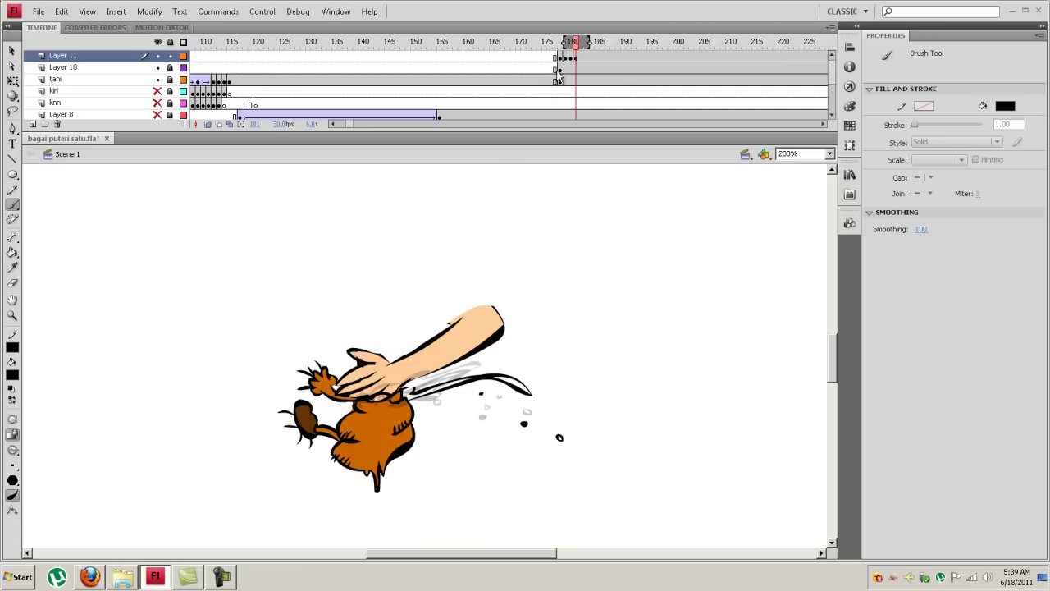
Turn off onion skinning, return to frame 178 and sample the figure's brown as the fill colour
left_click(211, 116)
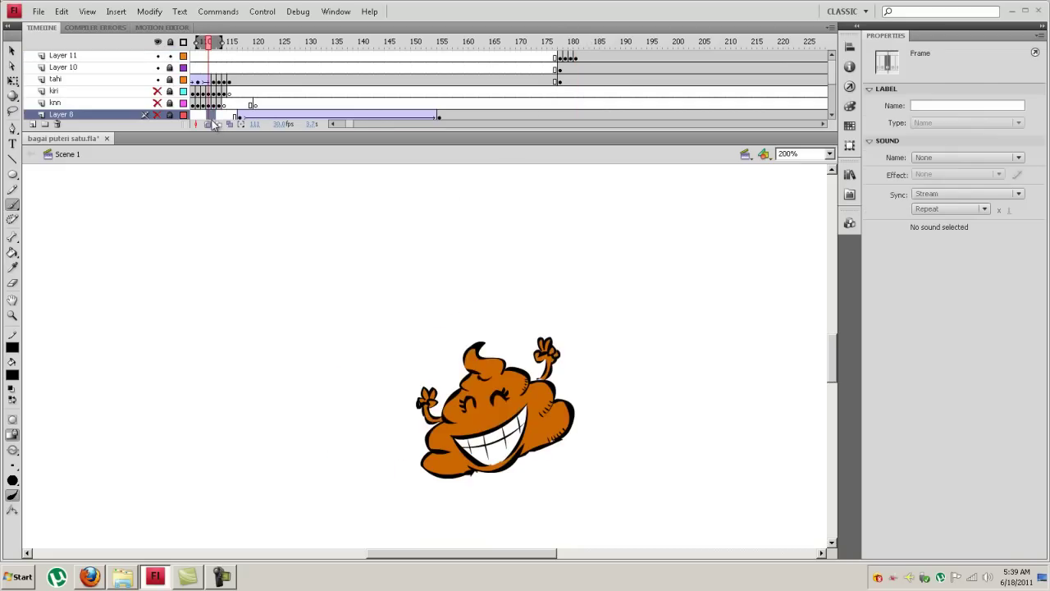
left_click(565, 44)
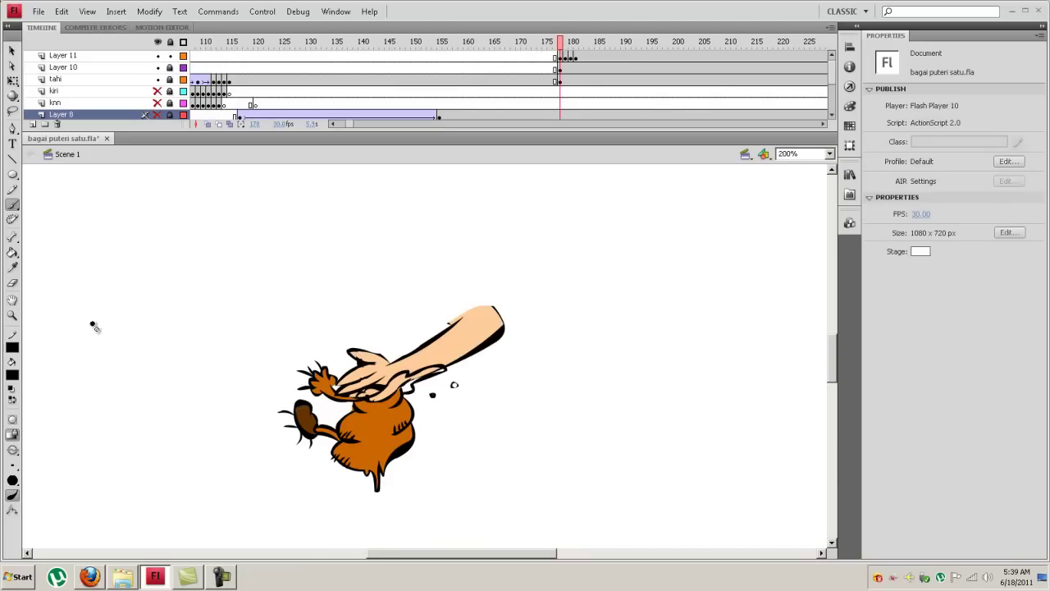
left_click(12, 375)
left_click(376, 424)
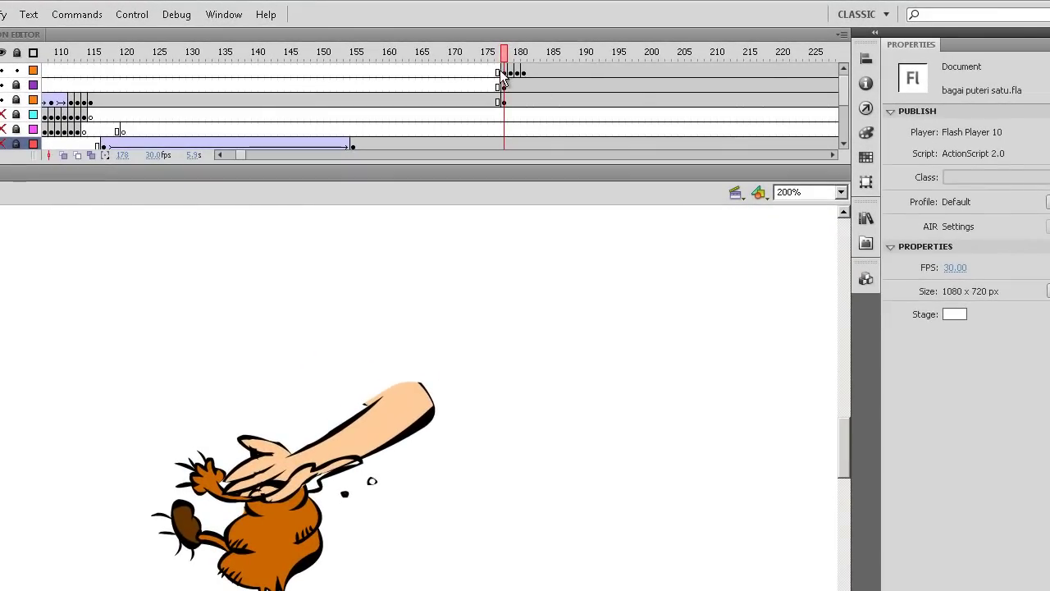
Hide every layer except Layer 11 at frame 178 to isolate the splash outline for painting
left_click(502, 71)
left_click(4, 53)
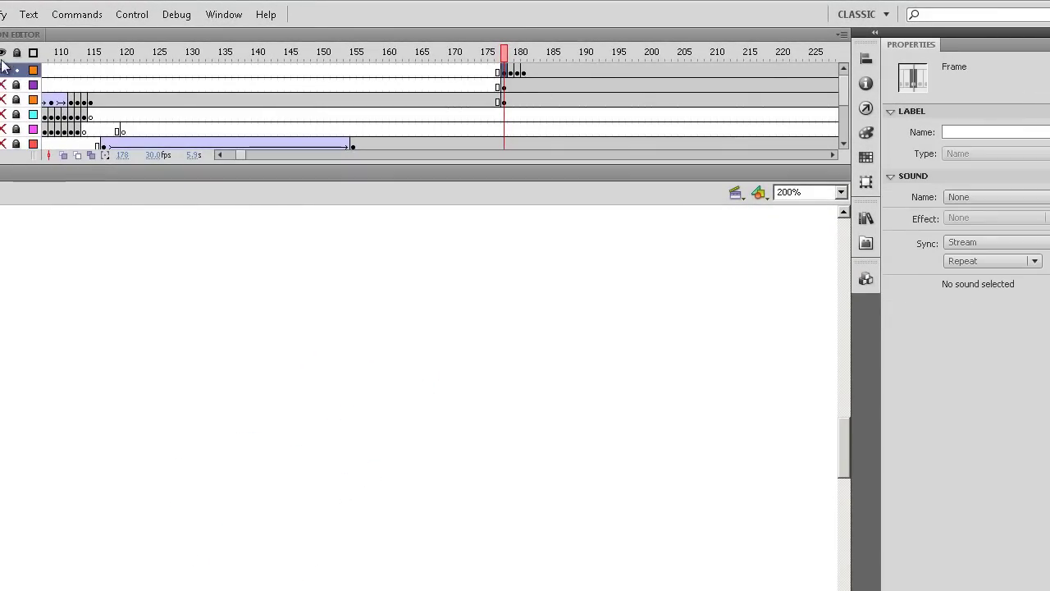
left_click(4, 71)
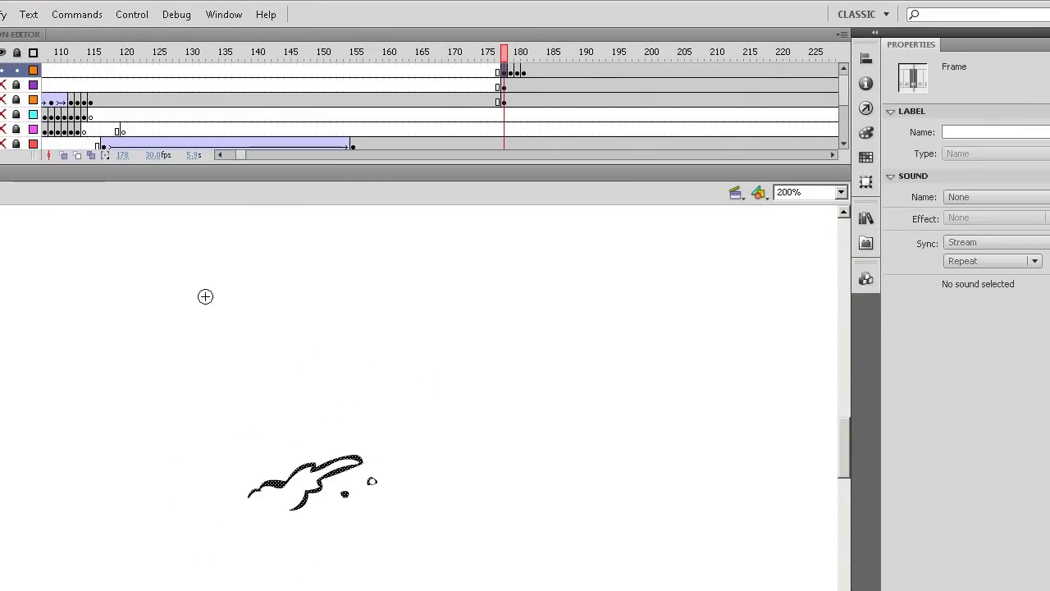
key("b")
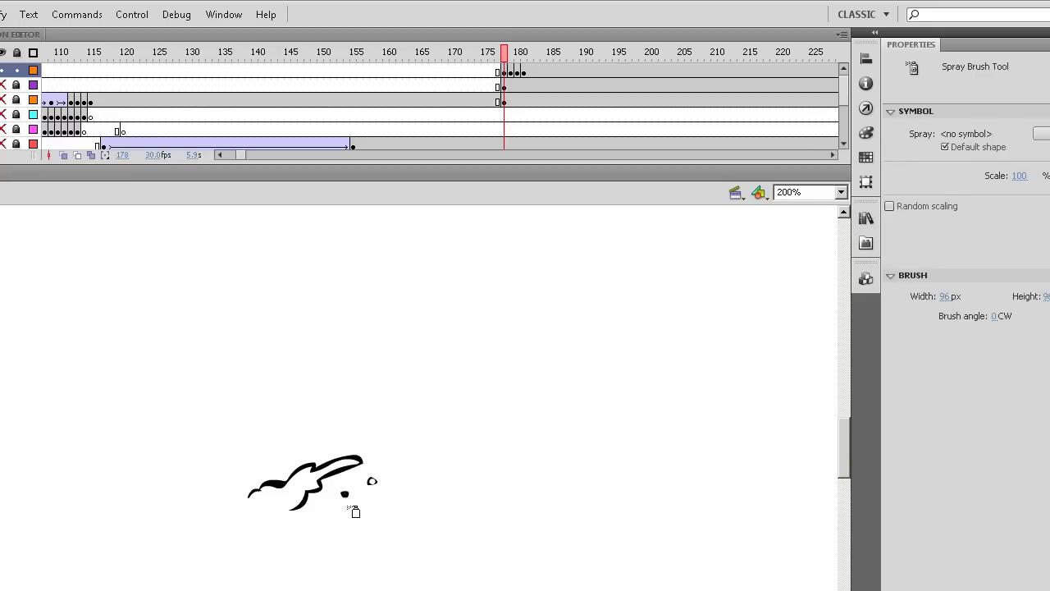
Close the open base of the frame 178 splash with a brown brush stroke and fill its body and tip with brown
key("b")
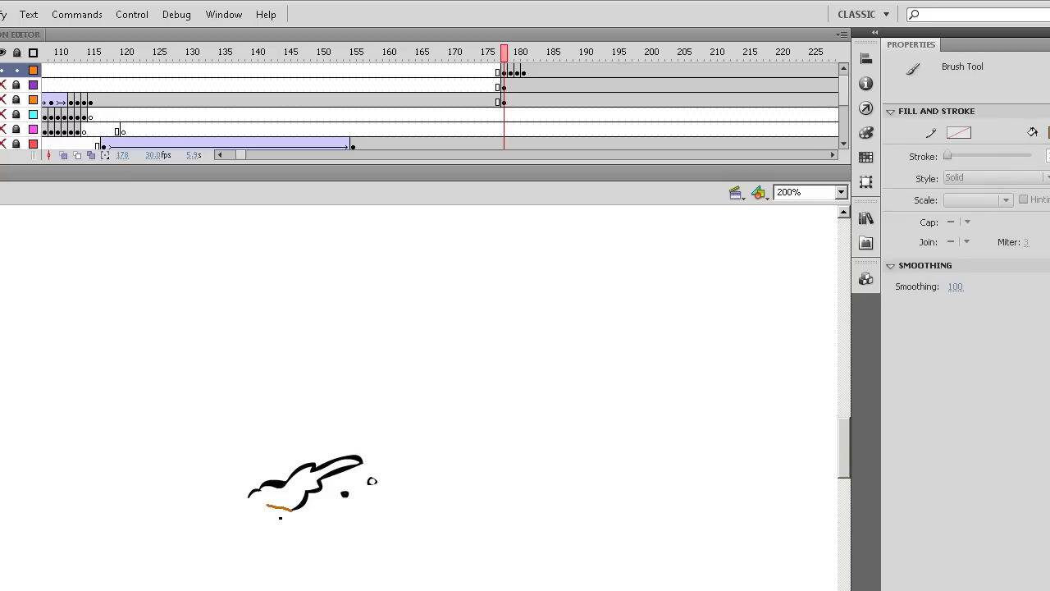
left_click_drag(292, 510, 249, 497)
key("k")
left_click(283, 488)
left_click(340, 461)
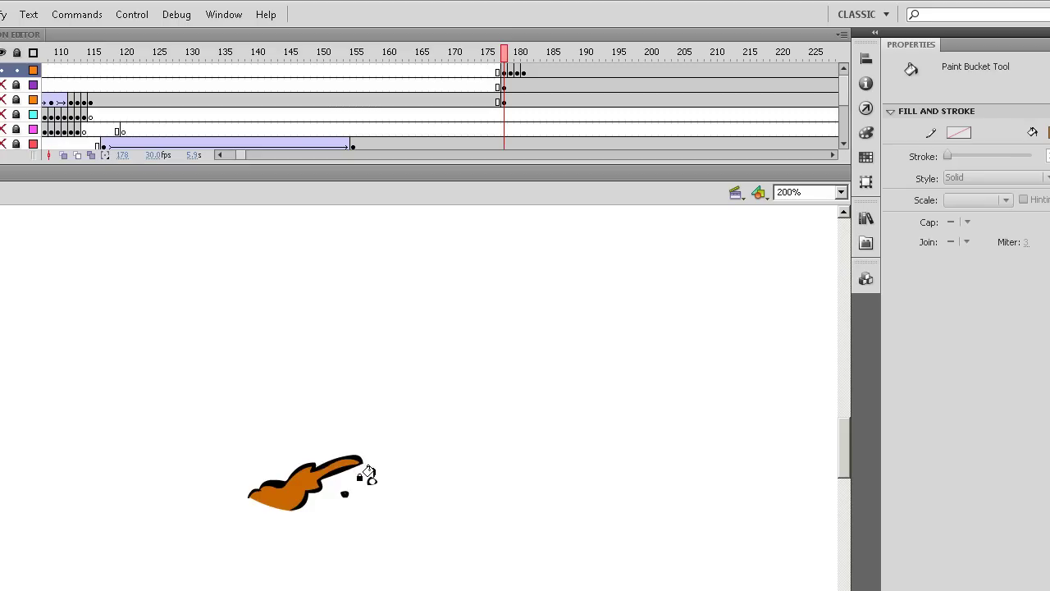
At frame 179 on Layer 11, close the splash's base with a brown stroke and fill the body, thin tip and droplets brown
left_click(510, 72)
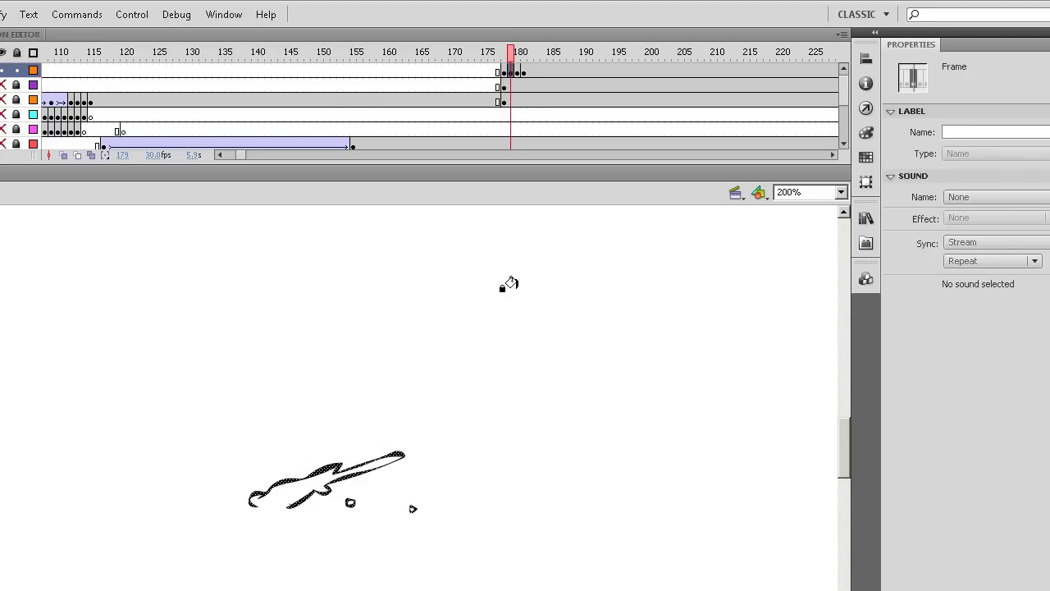
key("b")
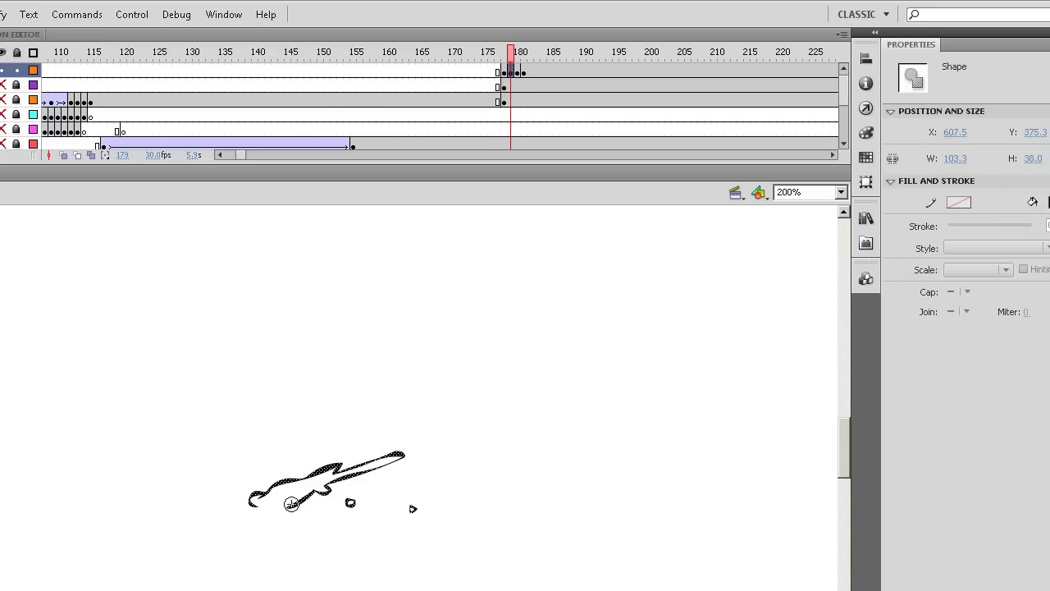
left_click_drag(258, 506, 287, 508)
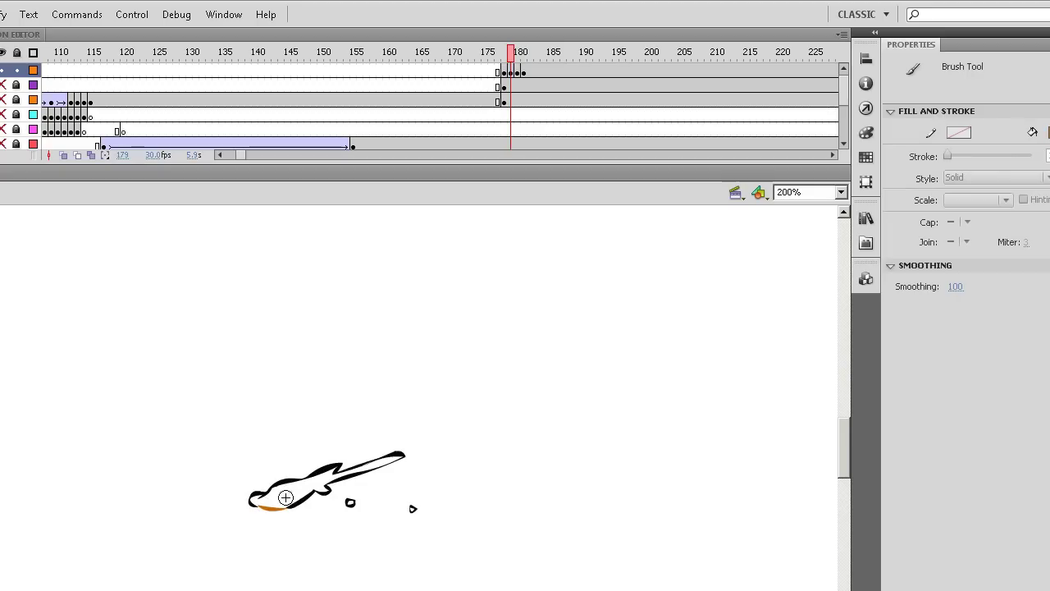
key("k")
left_click(286, 497)
key("ctrl+z")
left_click(353, 469)
left_click(361, 463)
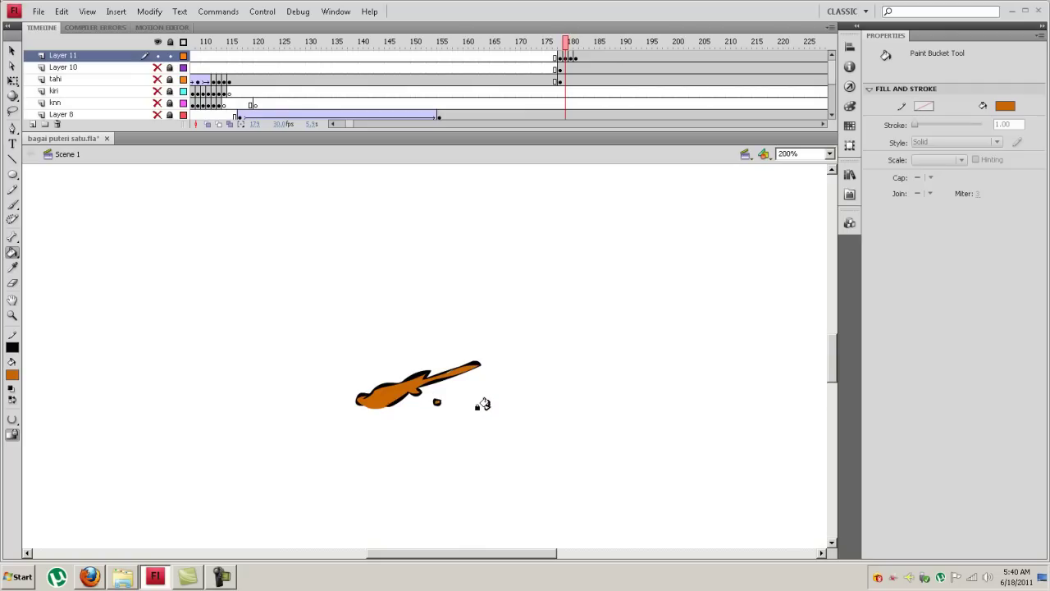
key("ctrl+equal")
key("ctrl+equal")
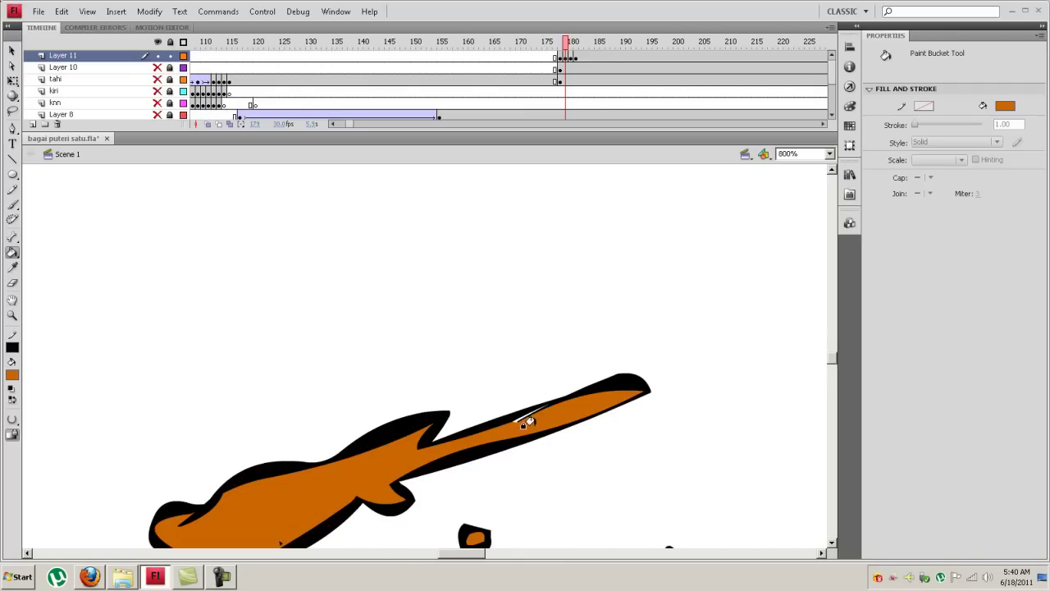
key("ctrl+minus")
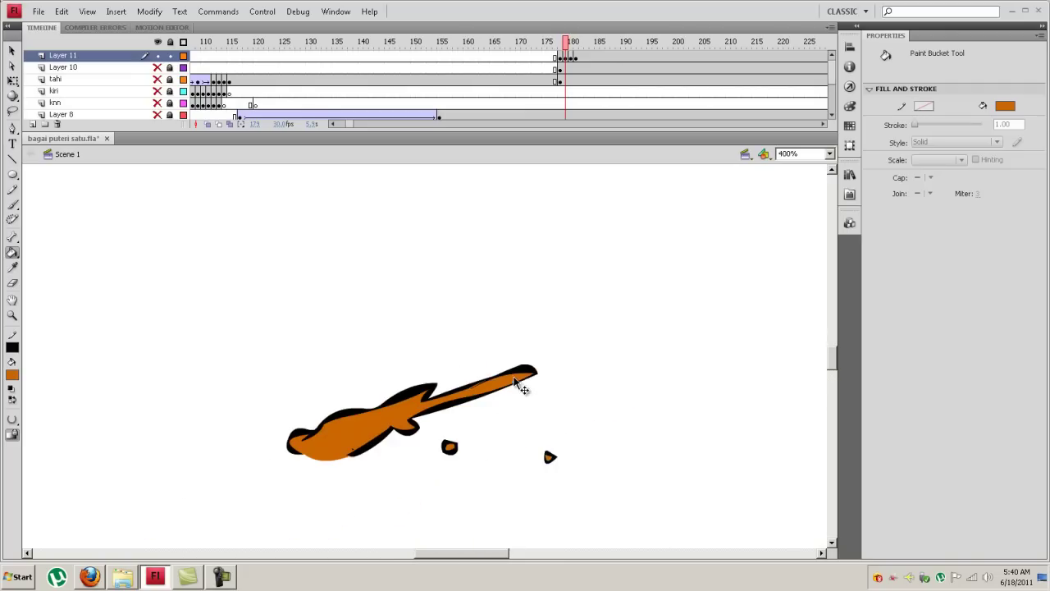
At frame 180 on Layer 11, close the splash's base with a brown stroke and fill its body and the farthest droplet brown
left_click(572, 56)
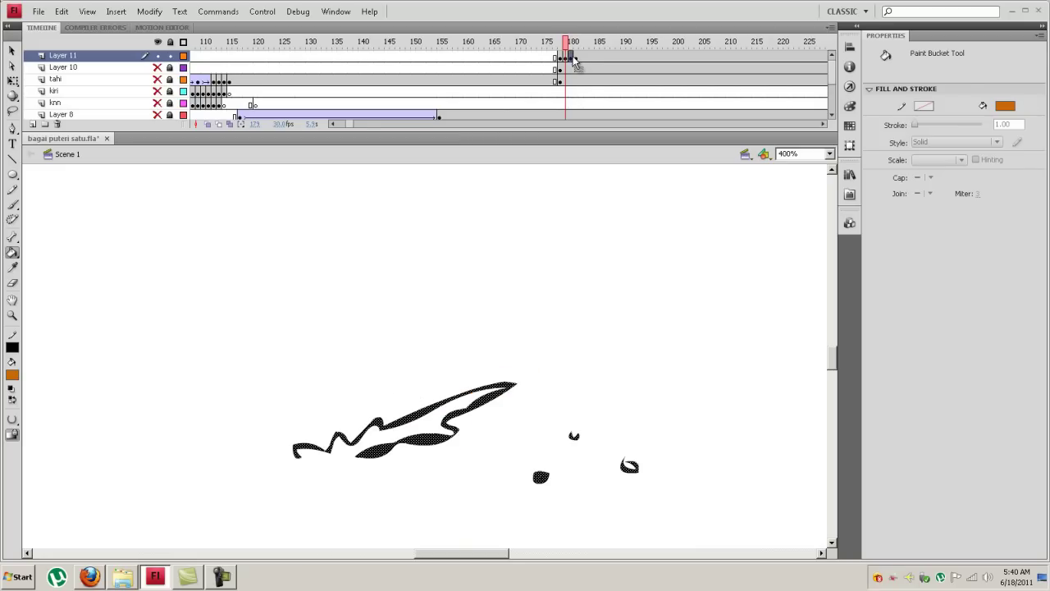
key("b")
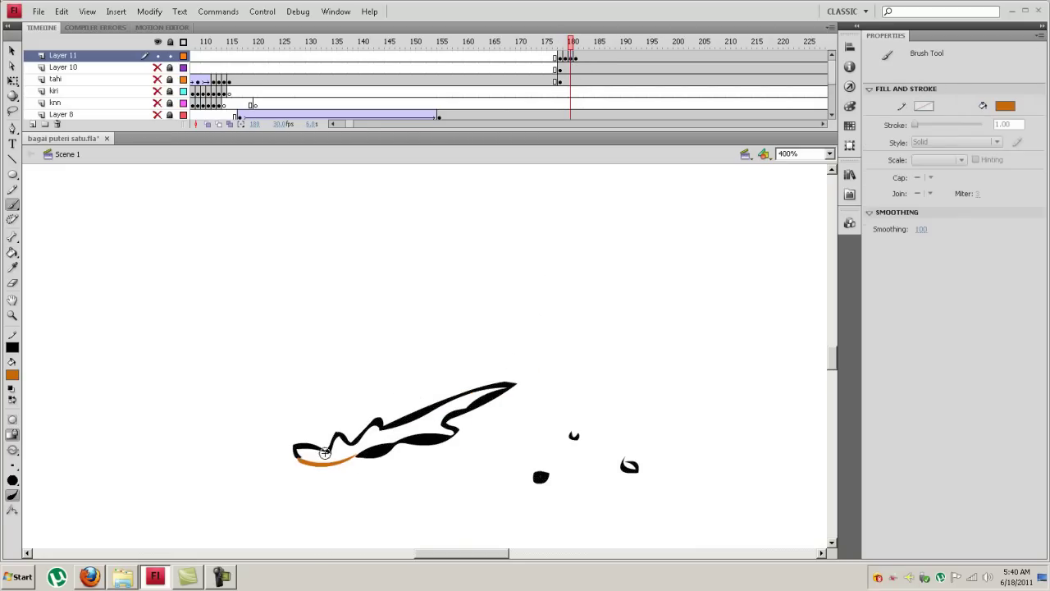
key("k")
left_click(325, 452)
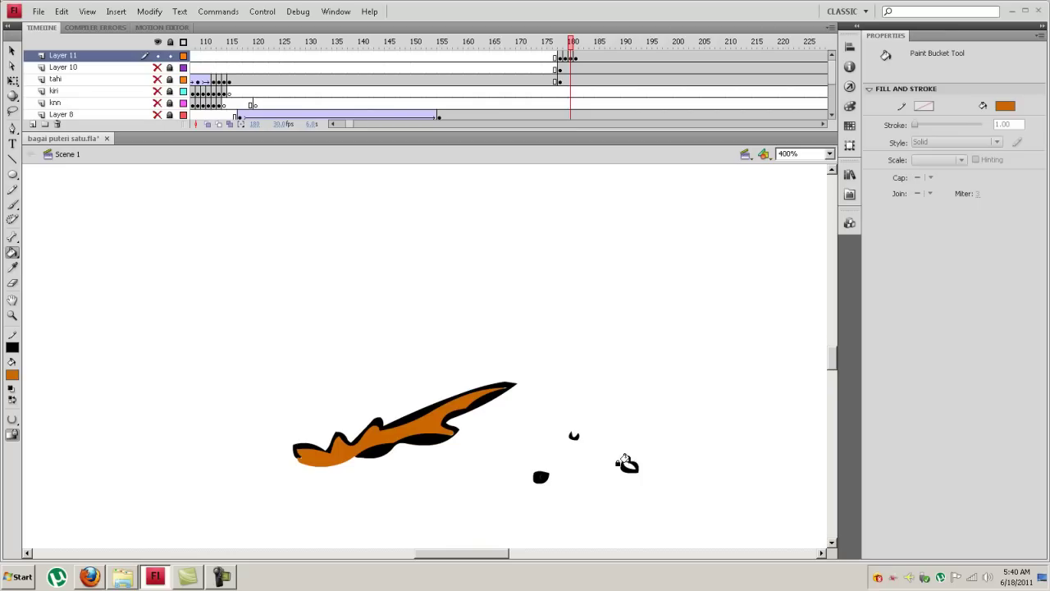
left_click(628, 466)
right_click(629, 466)
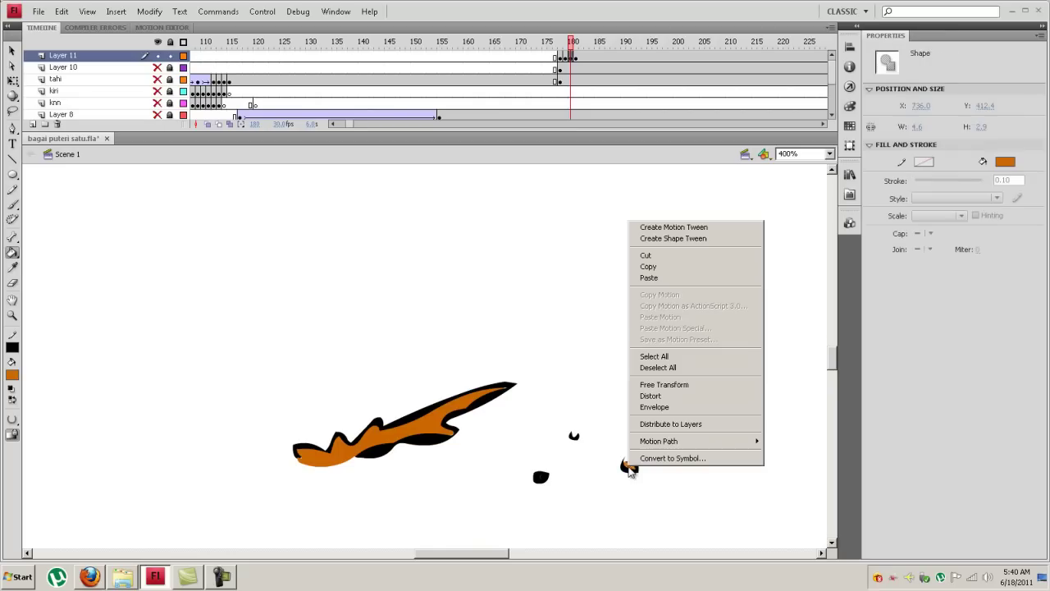
left_click(545, 279)
left_click_drag(590, 310, 500, 250)
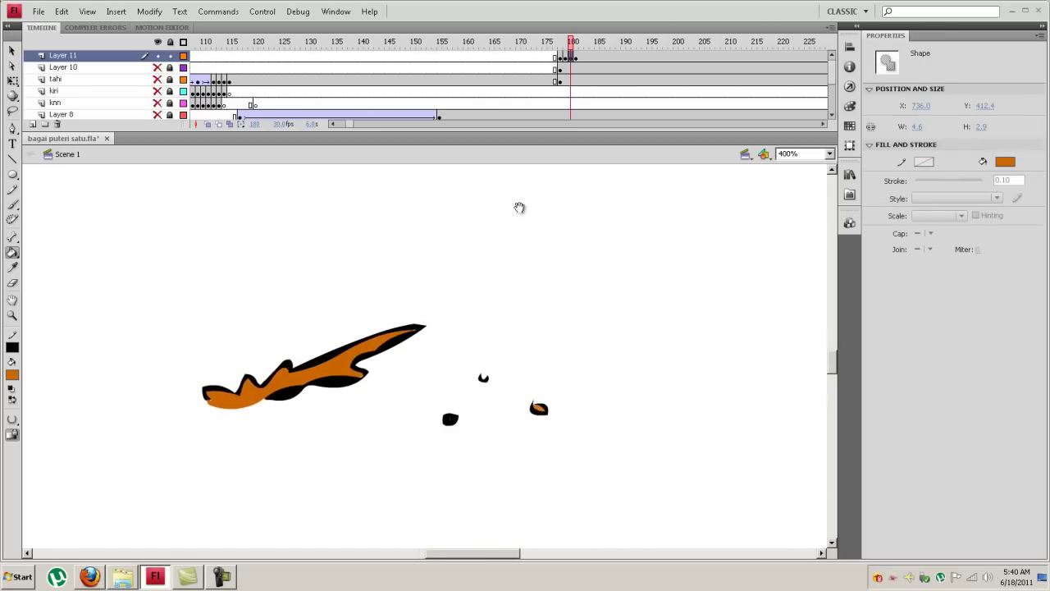
At frame 181 on Layer 11, close the arcing splash's base with a brown stroke and fill its body up to the narrow middle
left_click(577, 57)
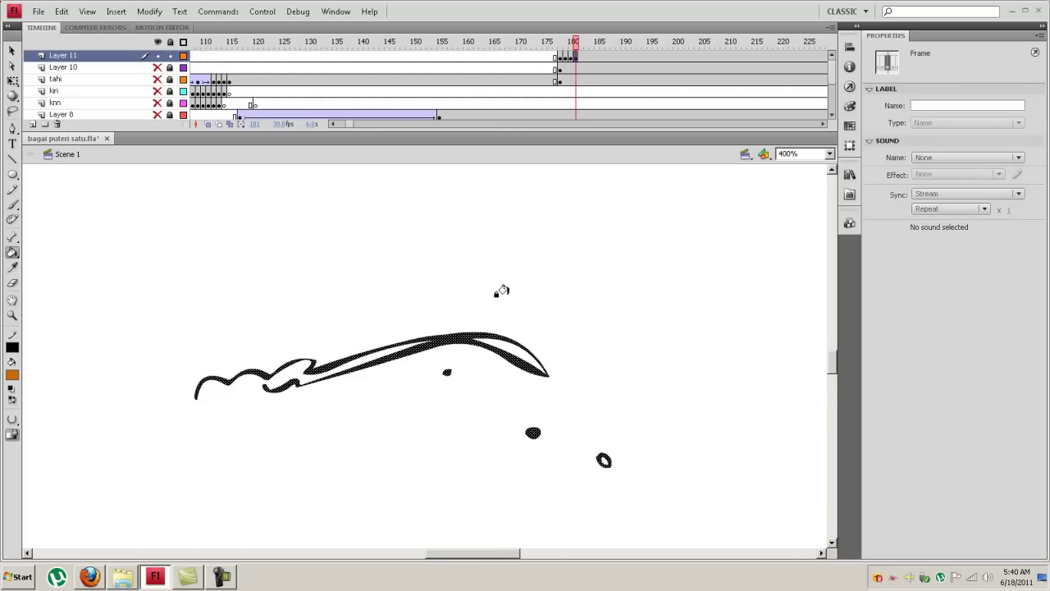
key("v")
left_click(422, 311)
key("b")
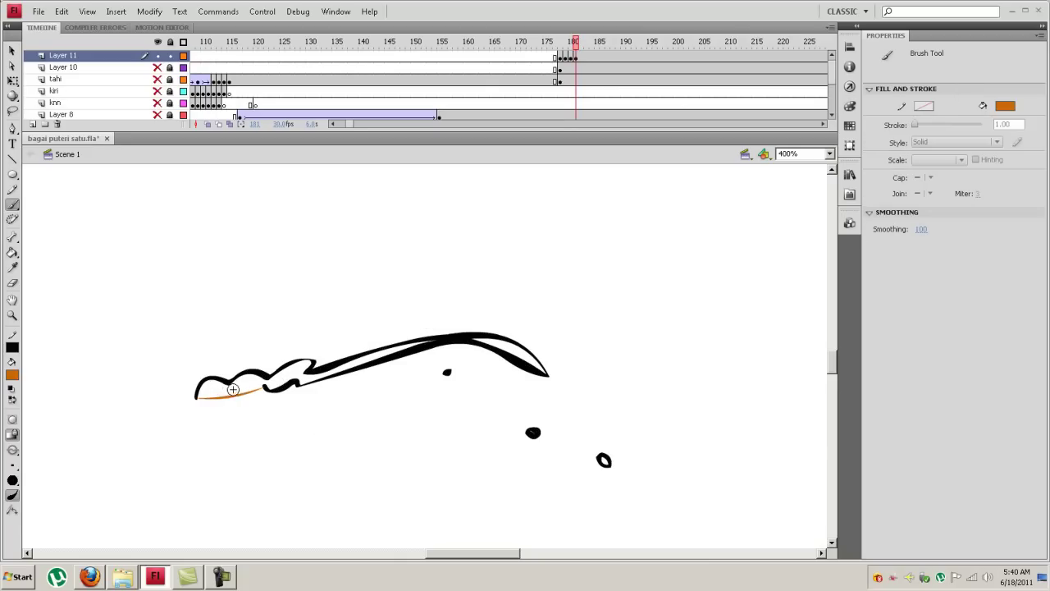
key("k")
left_click(221, 387)
left_click(273, 379)
left_click(337, 360)
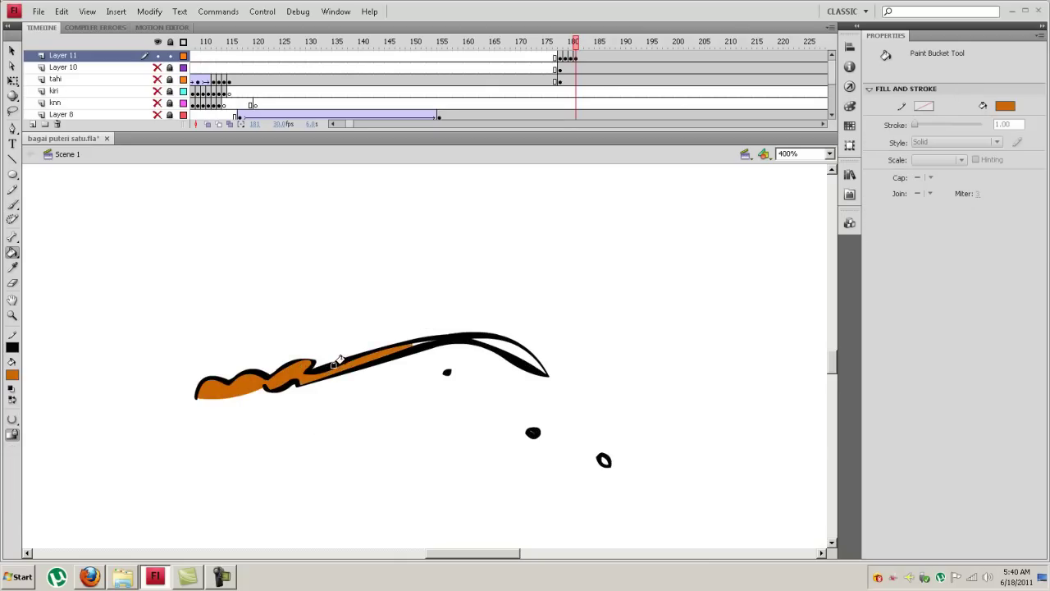
Fill the curved tip of the frame 181 splash and its farthest droplet with brown
left_click(410, 343)
key("ctrl+z")
left_click(412, 340)
key("ctrl+z")
left_click(412, 342)
key("ctrl+z")
left_click(484, 341)
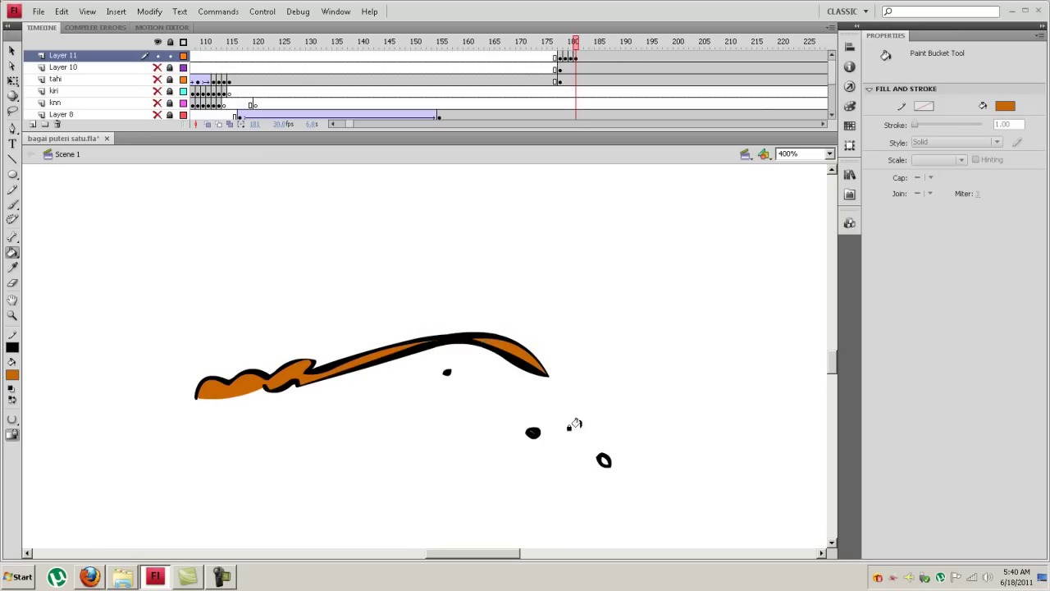
right_click(604, 461)
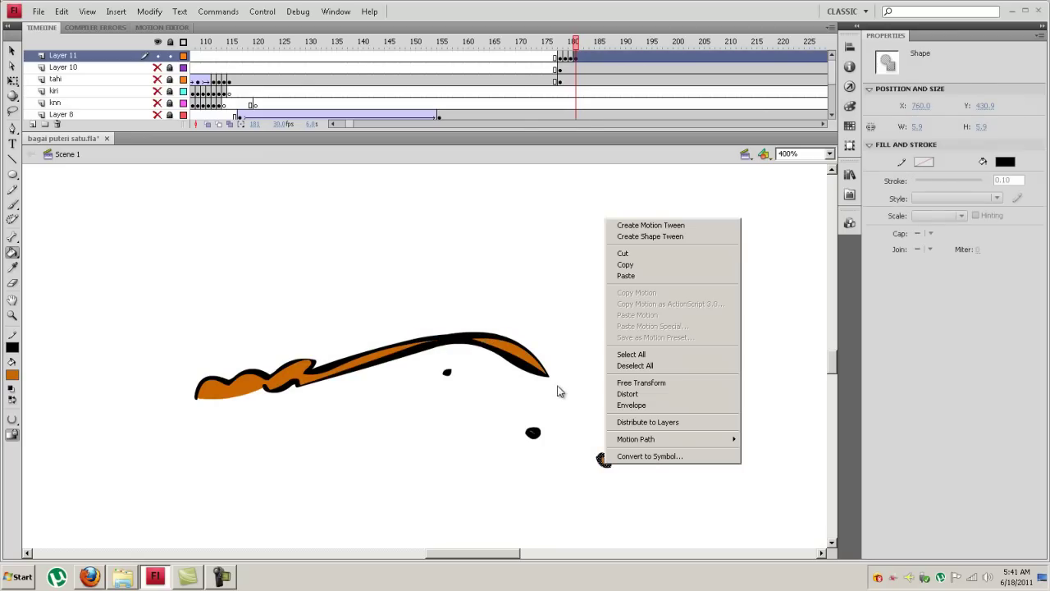
left_click(510, 396)
key("v")
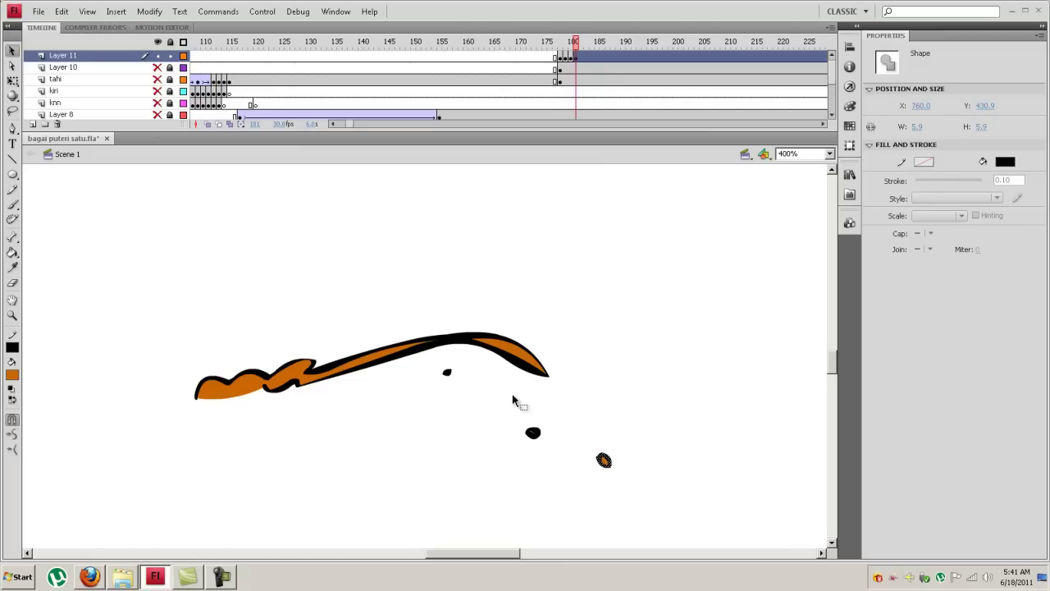
left_click(515, 397)
Show and unlock all layers, and scrub around frame 181 to check the splash against the boy
key("ctrl+minus")
key("ctrl+minus")
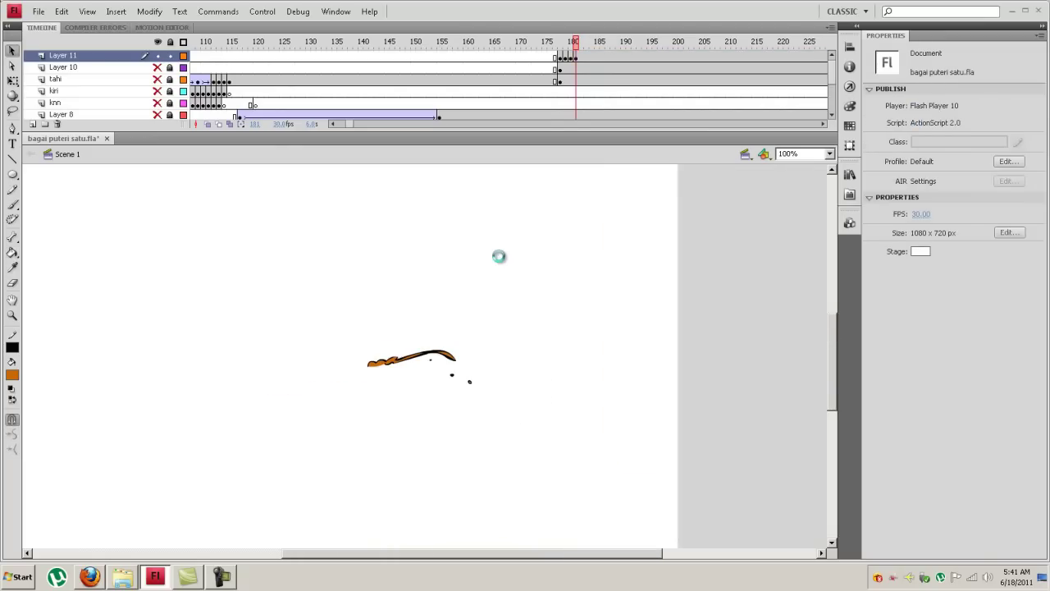
left_click(170, 41)
left_click(169, 41)
mouse_move(577, 45)
left_mouse_down()
mouse_move(551, 45)
mouse_move(578, 50)
left_mouse_up()
left_click(157, 41)
left_click(158, 41)
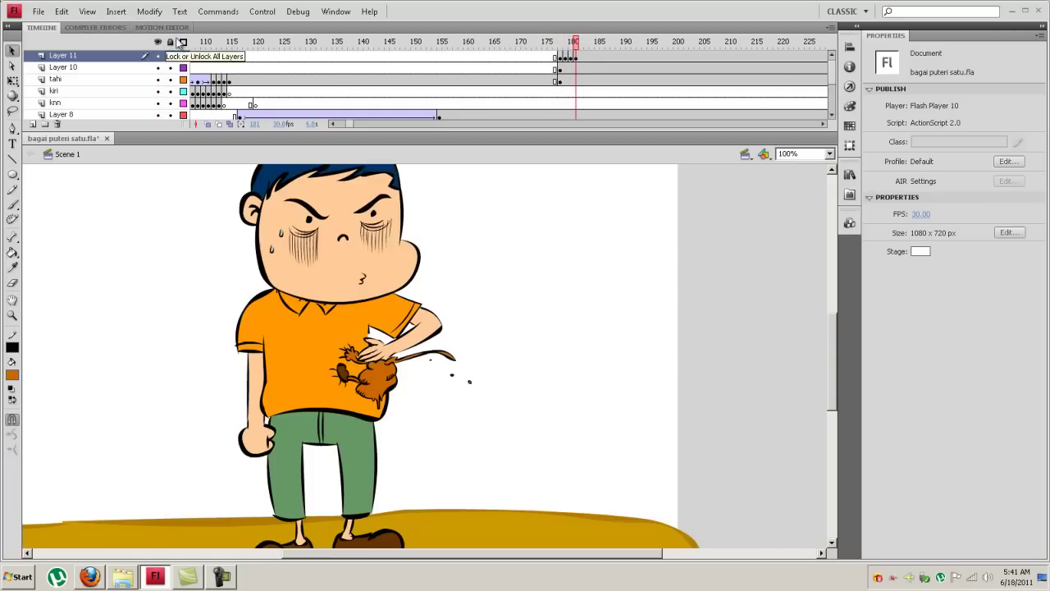
mouse_move(574, 49)
left_mouse_down()
mouse_move(556, 46)
mouse_move(576, 49)
left_mouse_up()
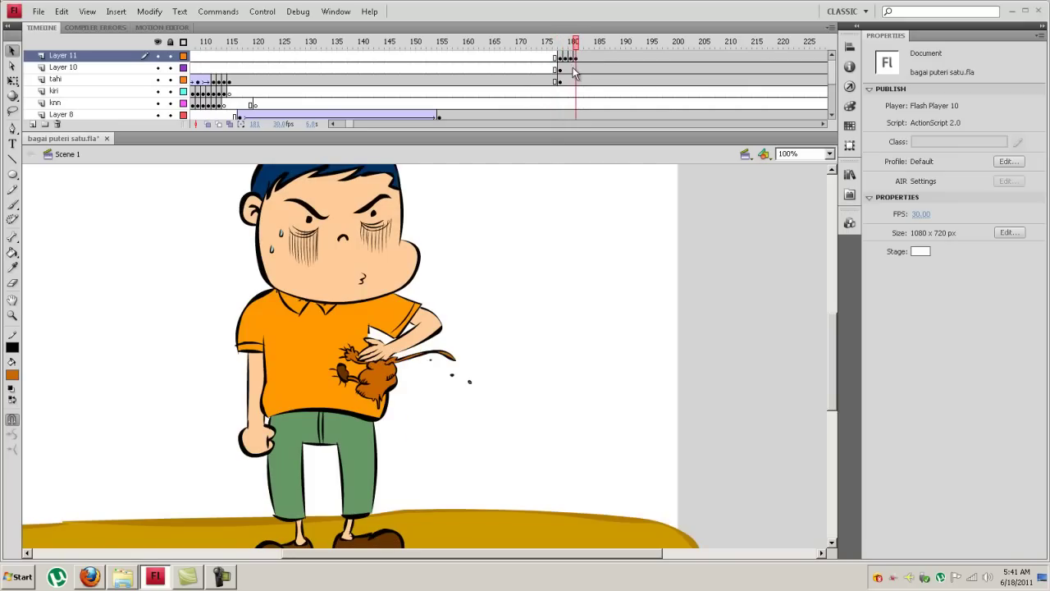
Lock the layers below Layer 10, keep Layer 10 editable and insert a keyframe on it at frame 179
left_click(570, 70)
left_click(170, 41)
left_click(170, 67)
left_click(564, 70)
left_click(565, 69)
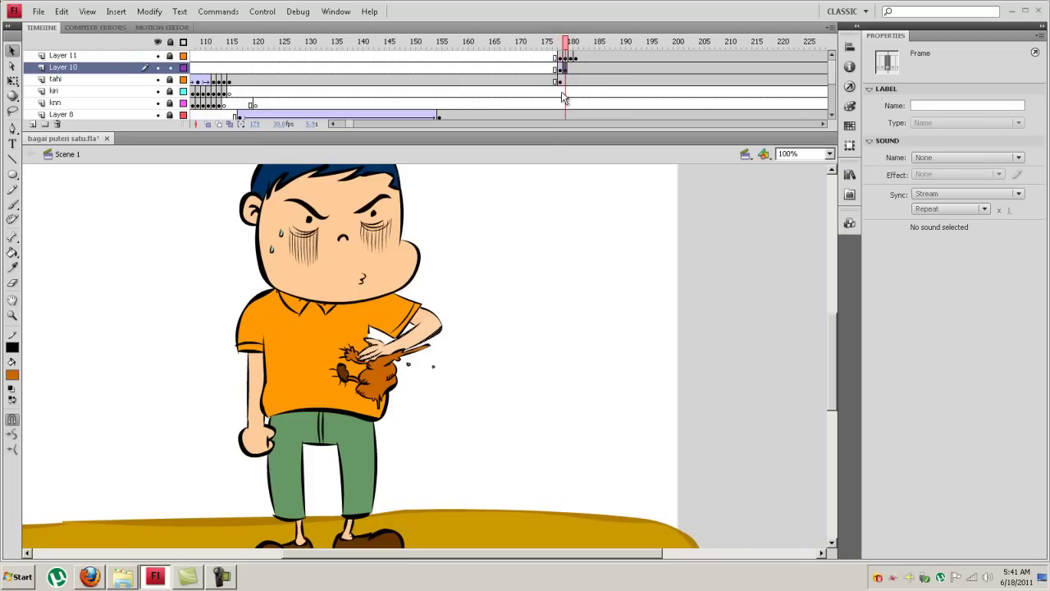
Rotate the boy's forearm slightly downward at frame 179 with Free Transform and nudge it back in line with the elbow
key("ctrl+=")
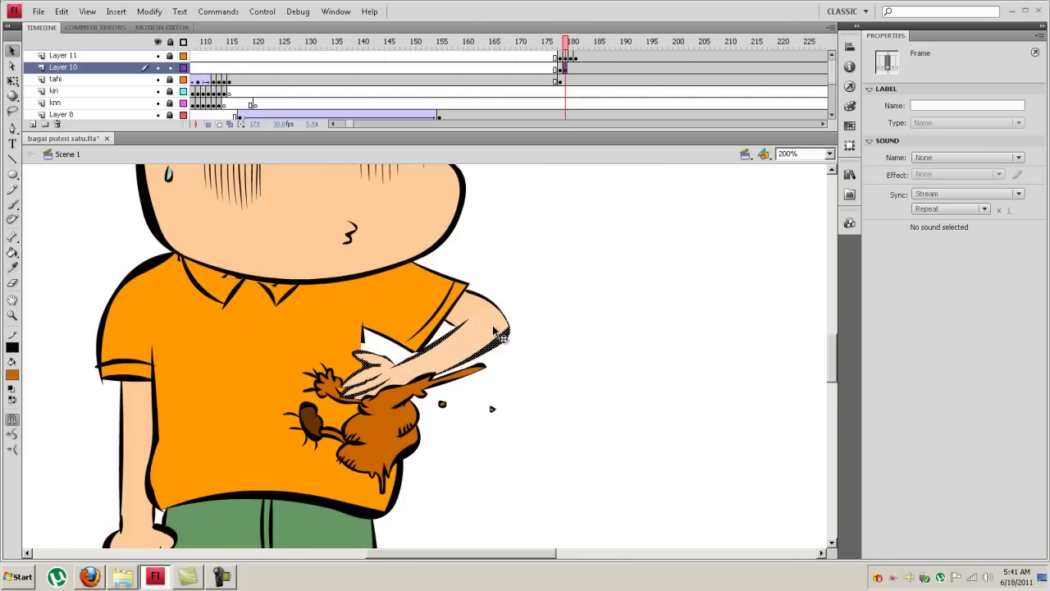
key("q")
mouse_move(517, 304)
left_mouse_down()
mouse_move(506, 289)
mouse_move(481, 322)
left_mouse_up()
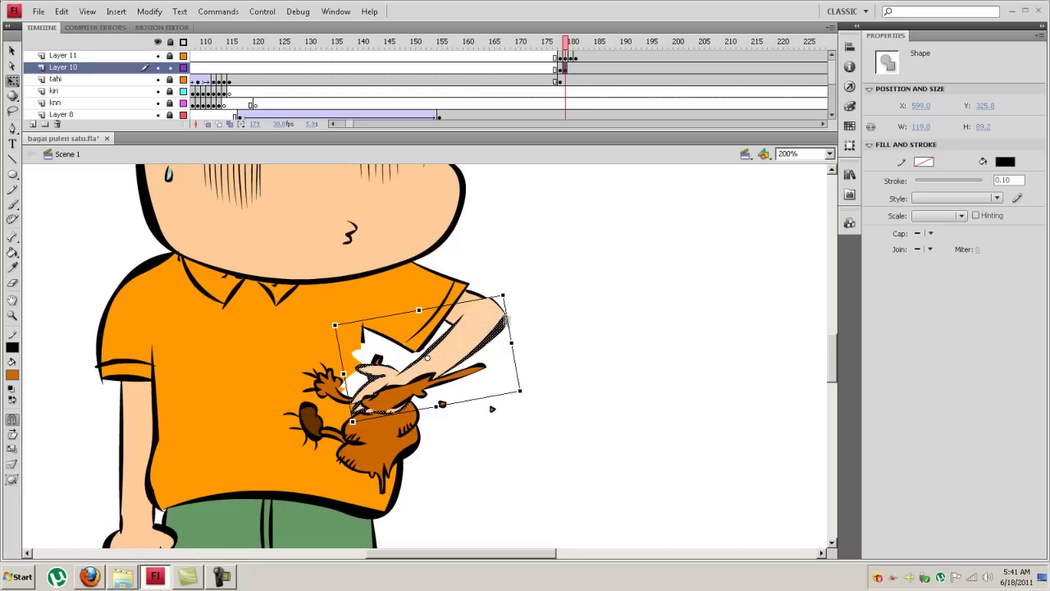
key("Left")
key("Left")
key("Left")
key("Down")
key("Right")
key("Right")
key("Down")
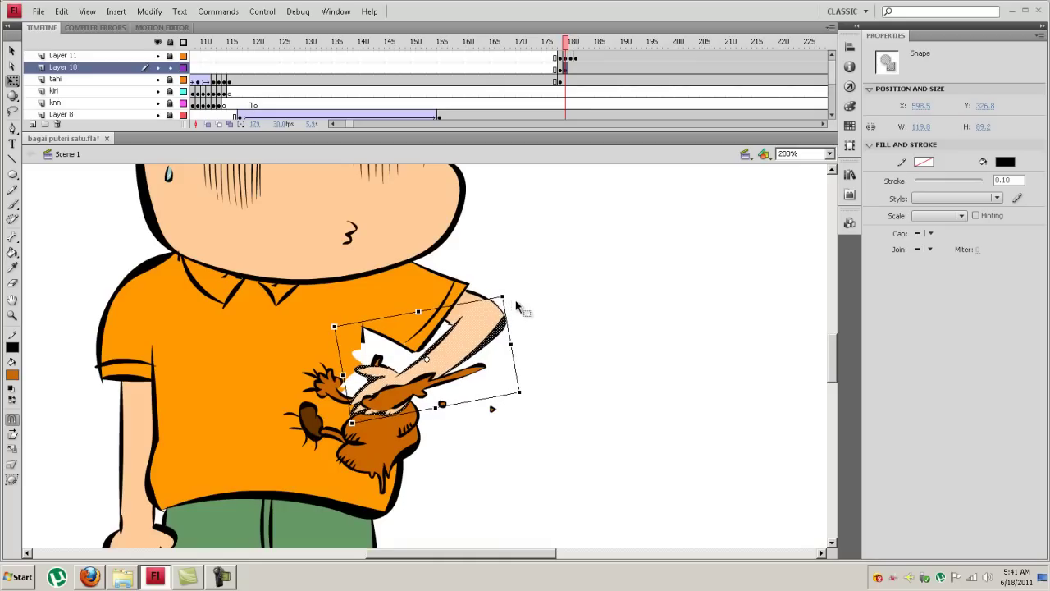
left_click(577, 308)
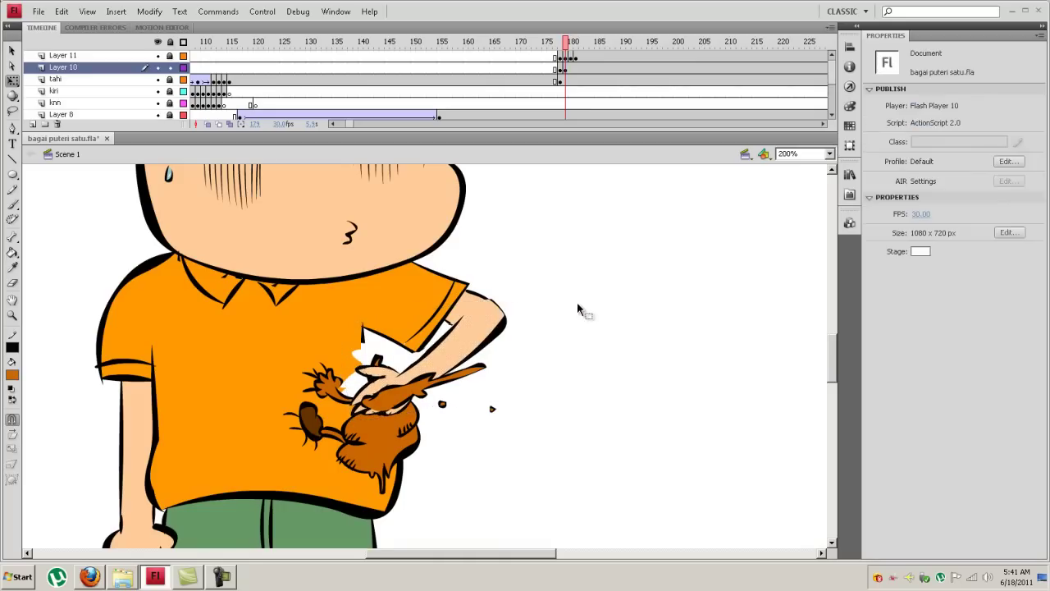
Insert a keyframe at frame 180 on Layer 10, rotate the forearm a little farther down and nudge it to meet the elbow
left_click(572, 69)
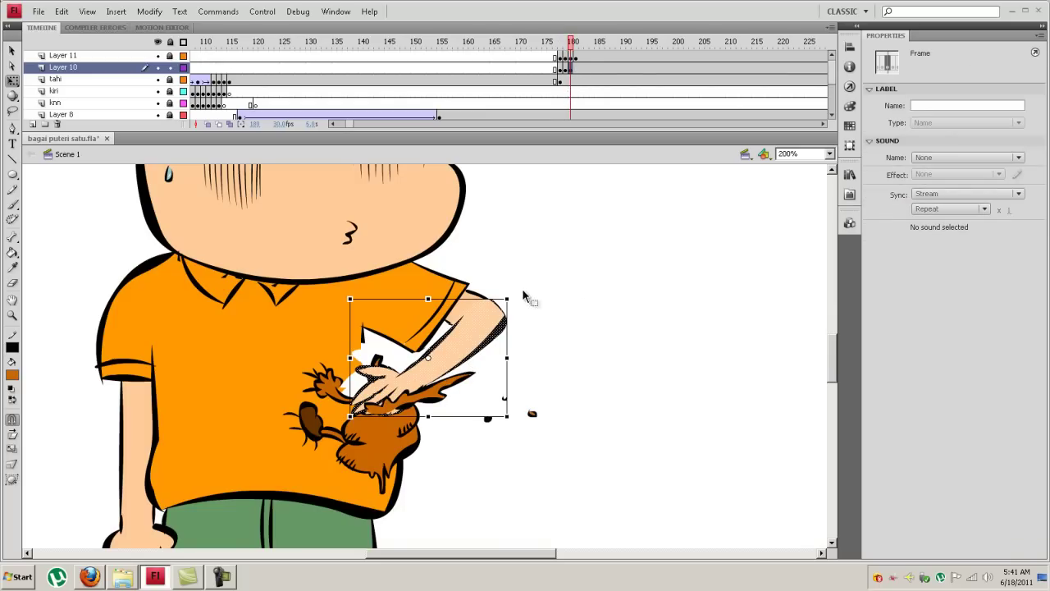
left_click_drag(513, 293, 511, 287)
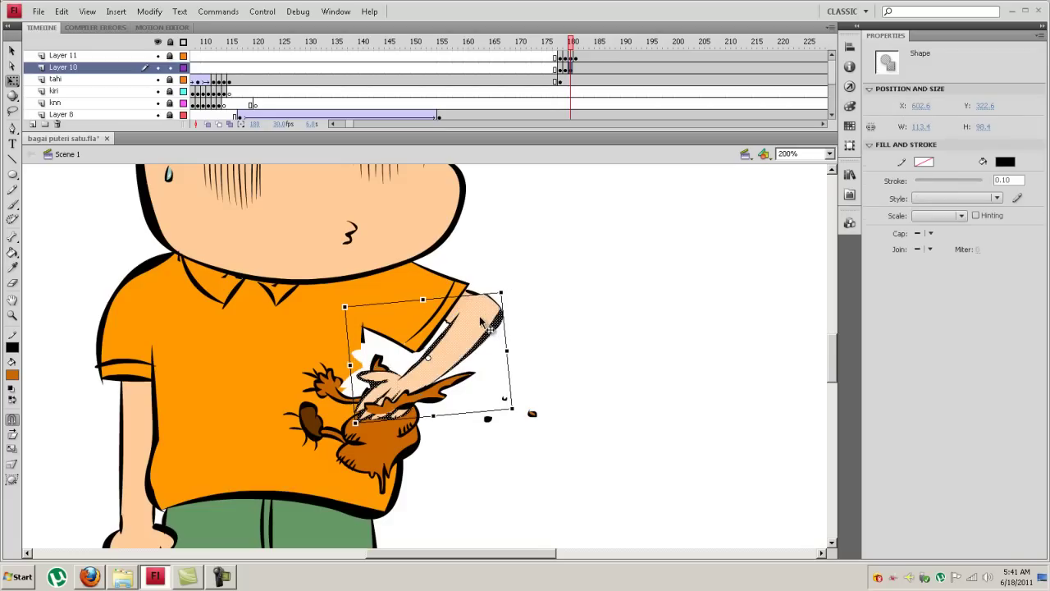
key("Right")
key("Right")
key("Right")
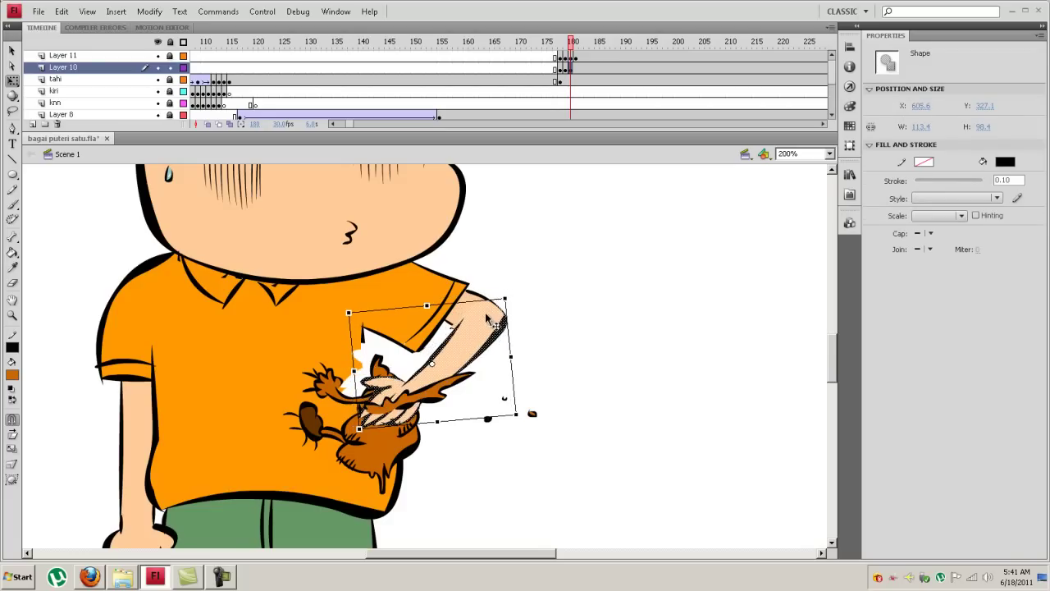
key("Up")
key("Up")
key("Up")
key("Up")
key("Up")
key("Right")
key("Up")
left_click_drag(491, 312, 497, 312)
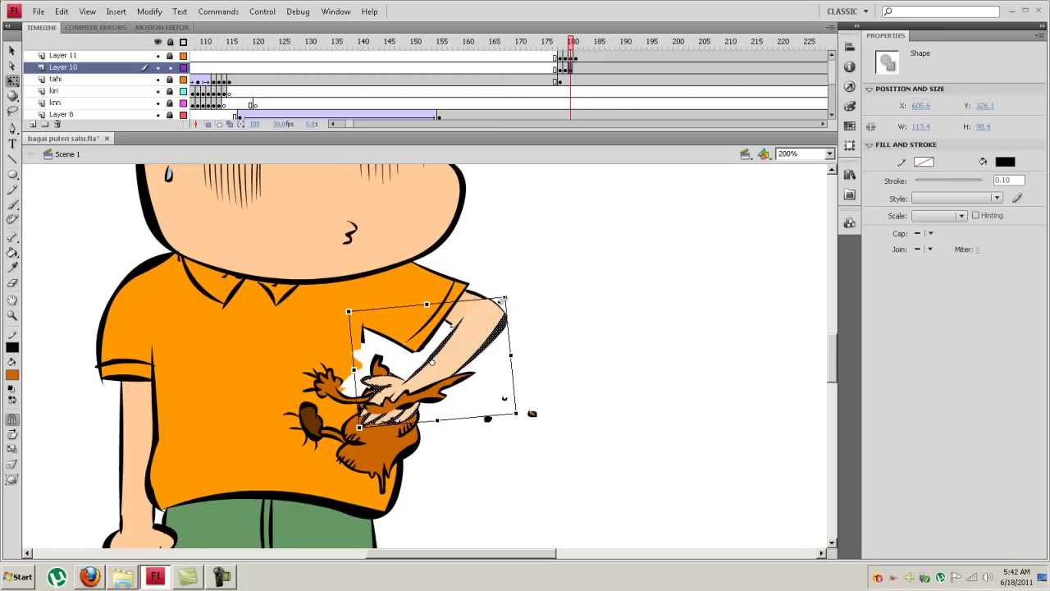
left_click(543, 286)
Insert a keyframe at frame 181 on Layer 10, swing the forearm outward away from the body and align it with the elbow
left_click(577, 68)
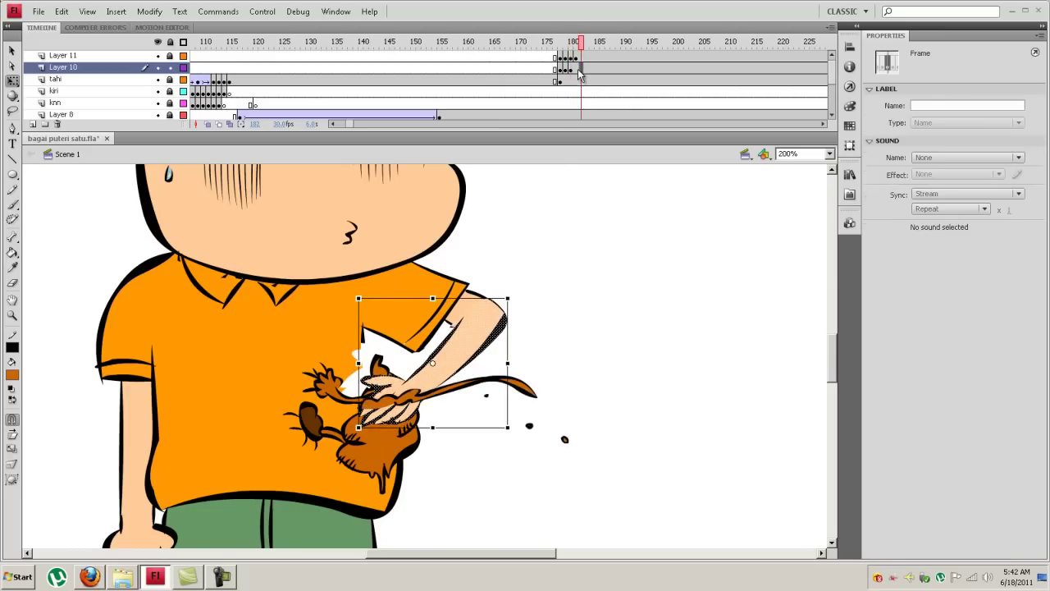
left_click(576, 71)
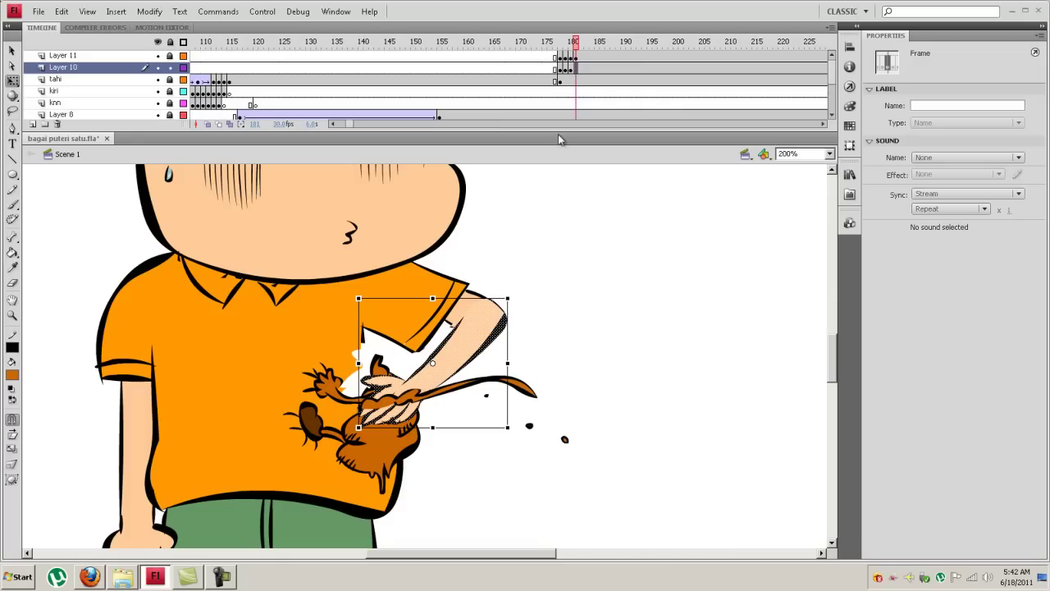
left_click_drag(510, 284, 475, 266)
left_click_drag(456, 311, 485, 322)
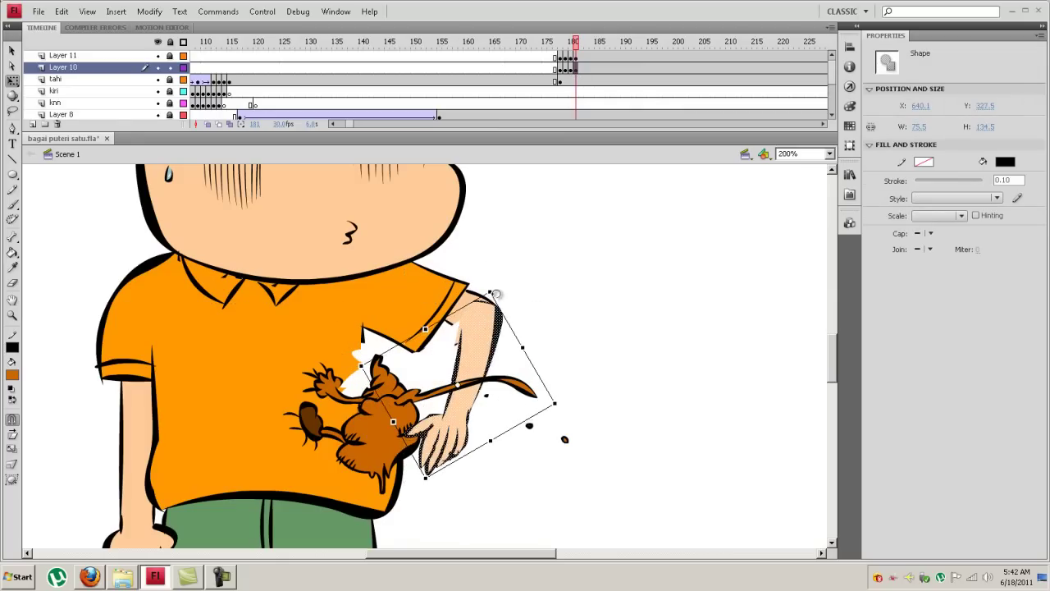
left_click_drag(499, 285, 502, 324)
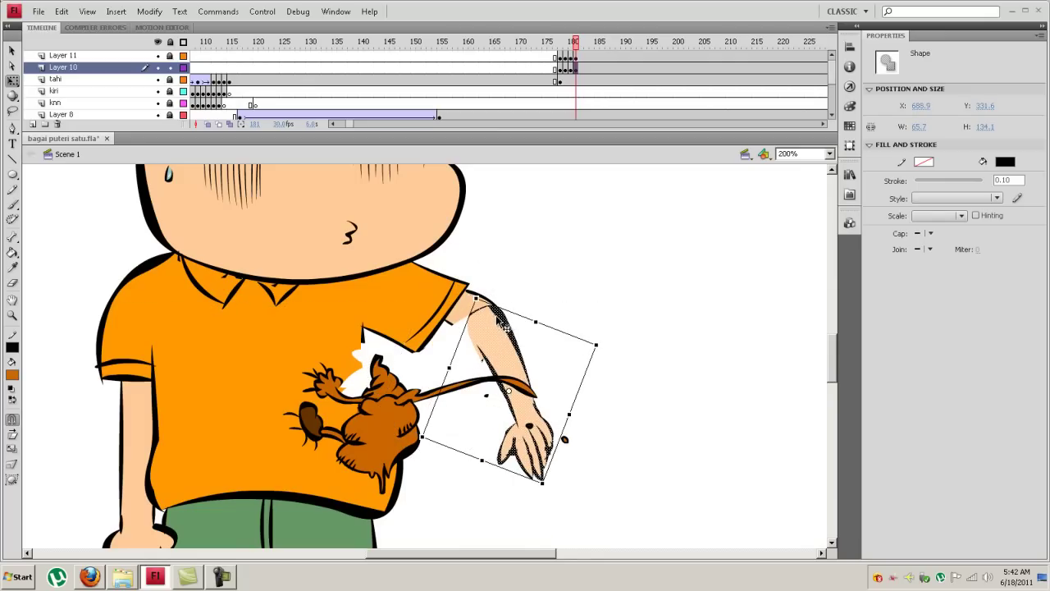
left_click(557, 287)
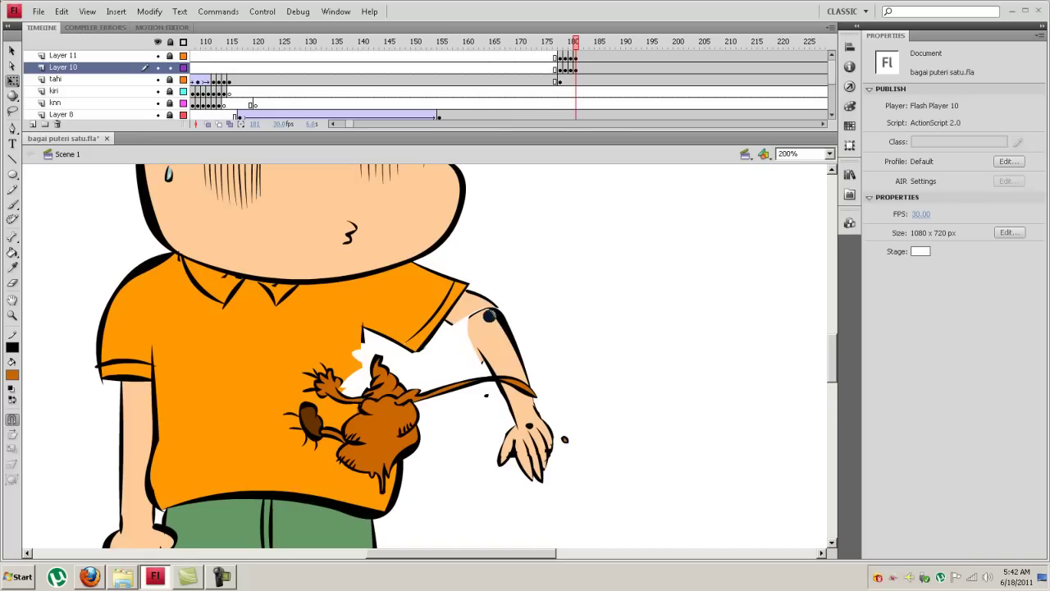
Erase the forearm's overlapping elbow end, the old hand and the stray marks along the inner forearm
key("e")
mouse_move(479, 315)
left_mouse_down()
mouse_move(490, 314)
mouse_move(485, 327)
left_mouse_up()
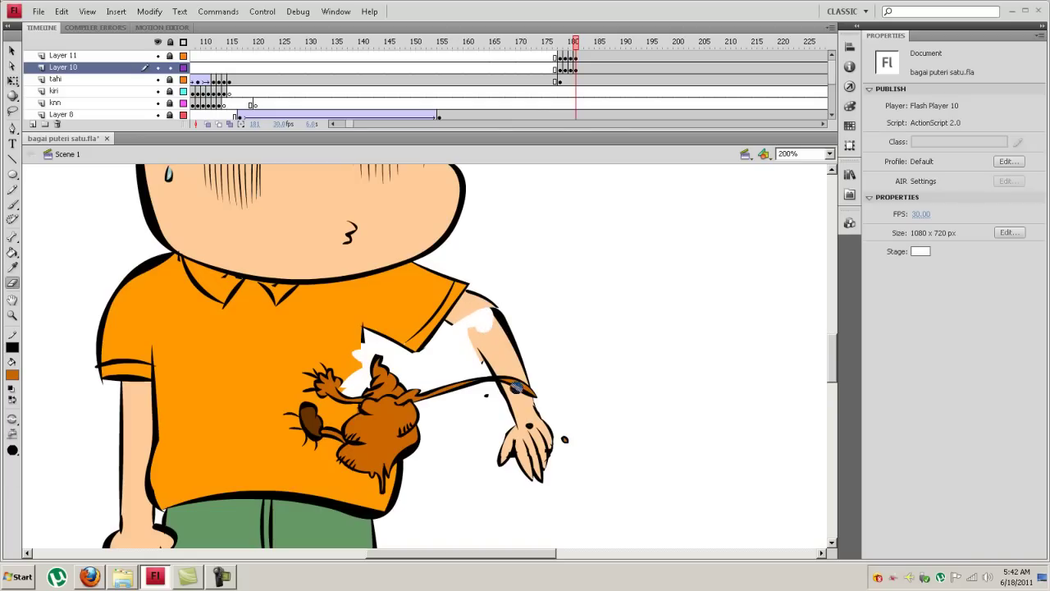
mouse_move(502, 471)
left_mouse_down()
mouse_move(550, 468)
mouse_move(561, 435)
mouse_move(510, 430)
left_mouse_up()
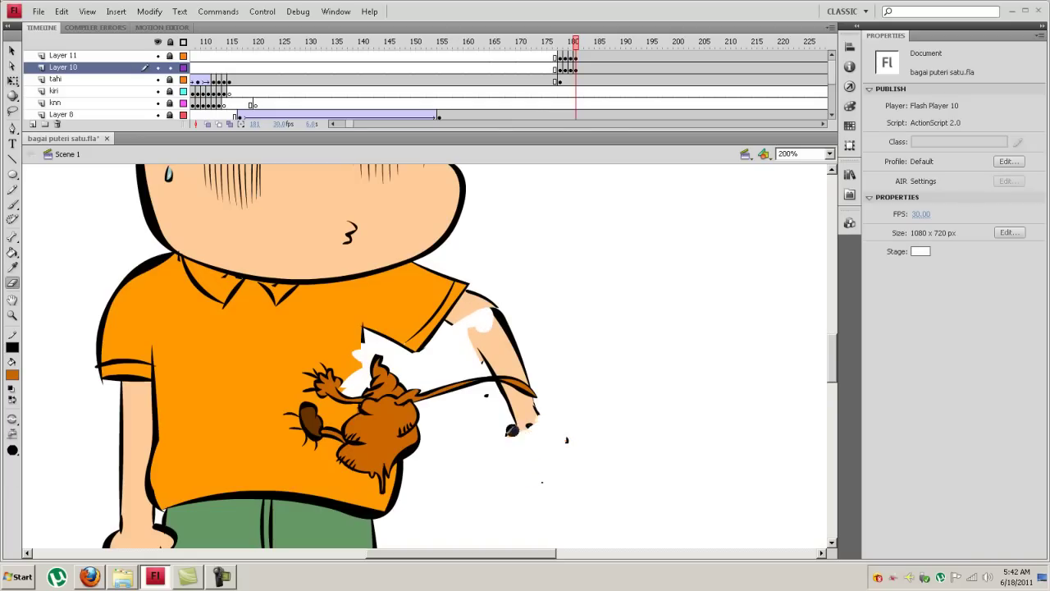
mouse_move(474, 362)
left_mouse_down()
mouse_move(466, 332)
mouse_move(472, 349)
mouse_move(503, 357)
left_mouse_up()
Sample the outline's black and brush both side contours of a new hand from the wrist, undoing unsuitable strokes
key("i")
left_click(505, 321)
key("b")
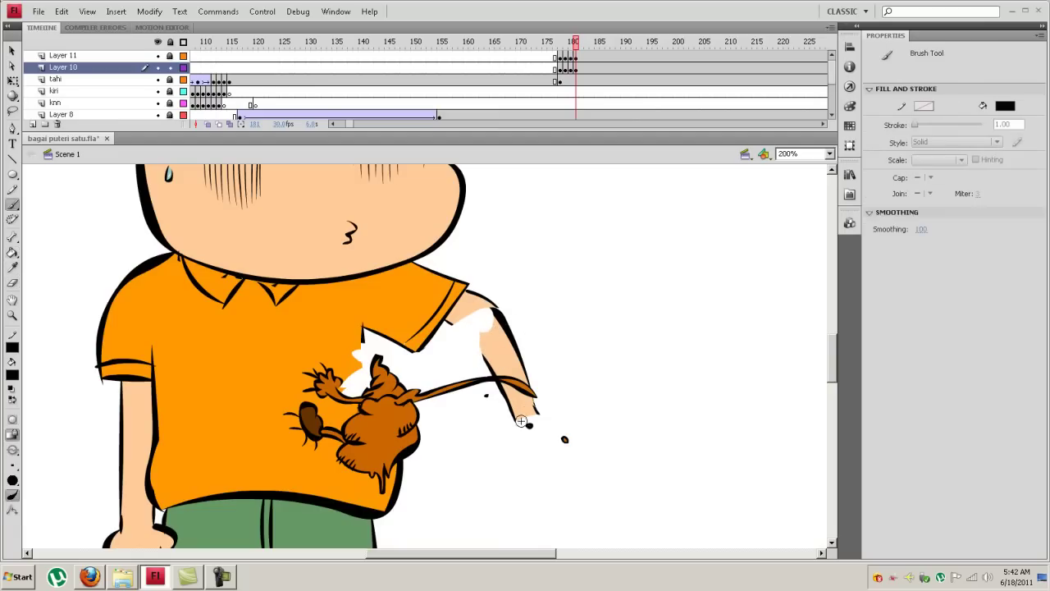
left_click_drag(523, 446, 532, 455)
mouse_move(552, 457)
left_mouse_down()
mouse_move(545, 451)
mouse_move(558, 443)
left_mouse_up()
key("ctrl+z")
key("ctrl+z")
left_click_drag(528, 469, 529, 449)
key("ctrl+z")
mouse_move(536, 413)
left_mouse_down()
mouse_move(557, 435)
mouse_move(571, 429)
mouse_move(541, 454)
left_mouse_up()
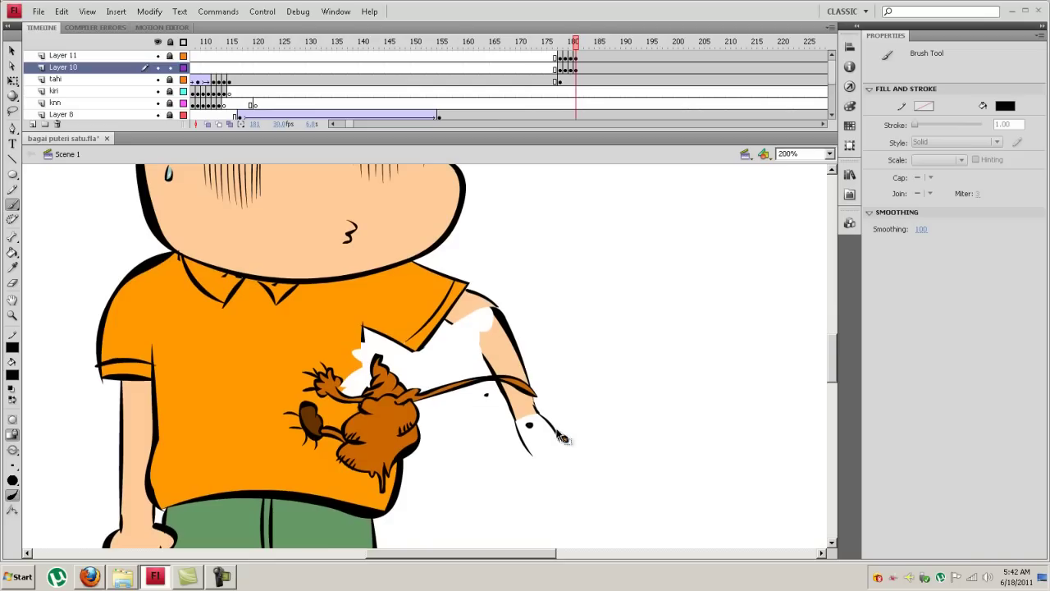
Brush the outlines of the new hand's four fingers, extending them from the side contours
key("ctrl+equal")
key("ctrl+equal")
left_click_drag(645, 455, 458, 297)
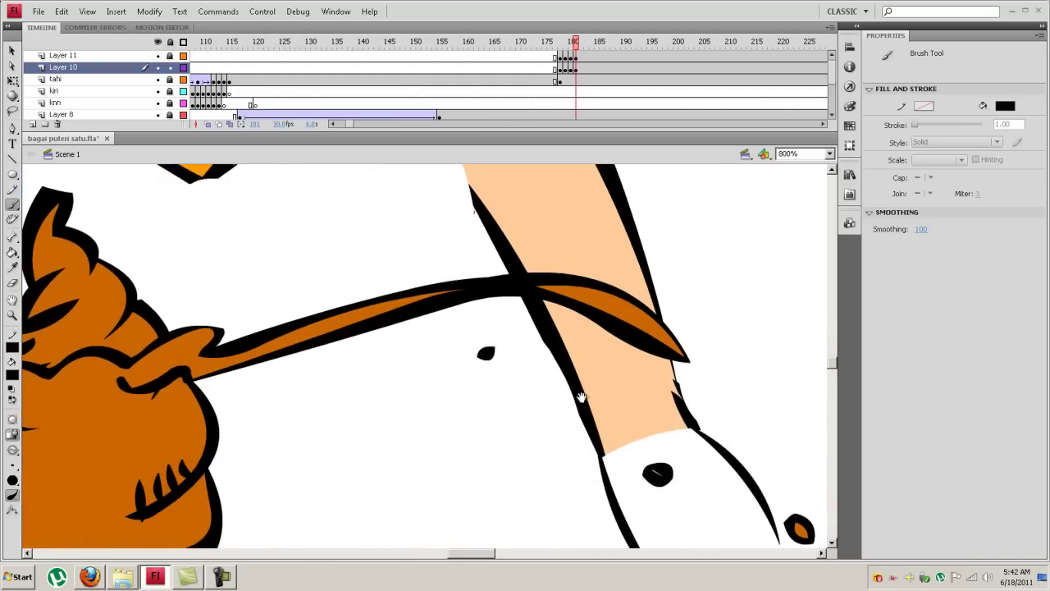
left_click_drag(599, 428, 446, 275)
mouse_move(629, 389)
left_mouse_down()
mouse_move(699, 412)
mouse_move(676, 439)
mouse_move(615, 407)
mouse_move(655, 433)
mouse_move(673, 422)
mouse_move(633, 438)
mouse_move(667, 448)
left_mouse_up()
mouse_move(589, 415)
left_mouse_down()
mouse_move(626, 467)
mouse_move(670, 475)
mouse_move(666, 449)
left_mouse_up()
mouse_move(548, 424)
left_mouse_down()
mouse_move(583, 475)
mouse_move(631, 479)
mouse_move(650, 468)
left_mouse_up()
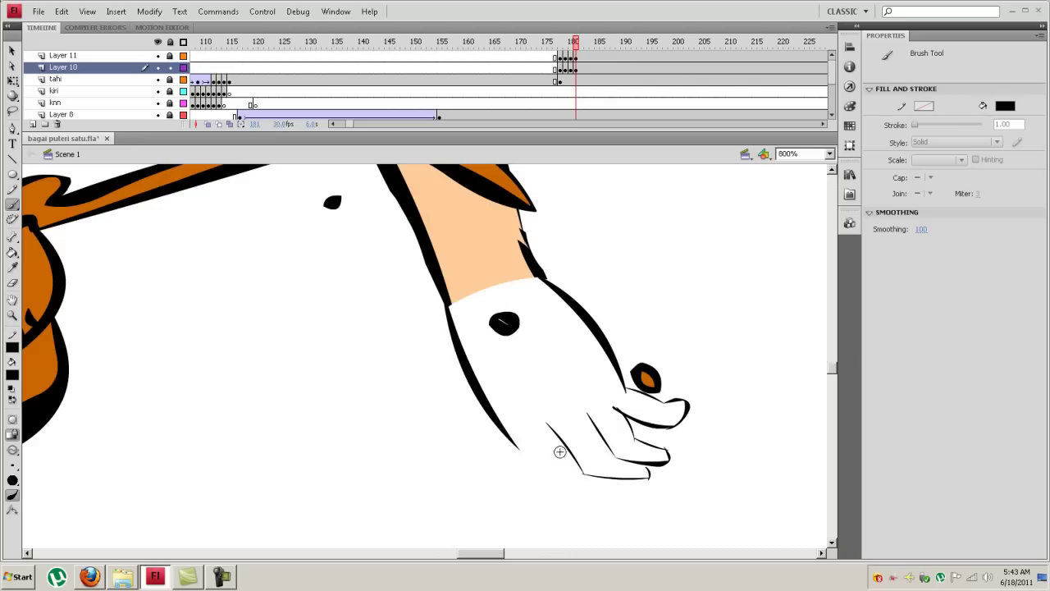
left_click_drag(517, 445, 614, 484)
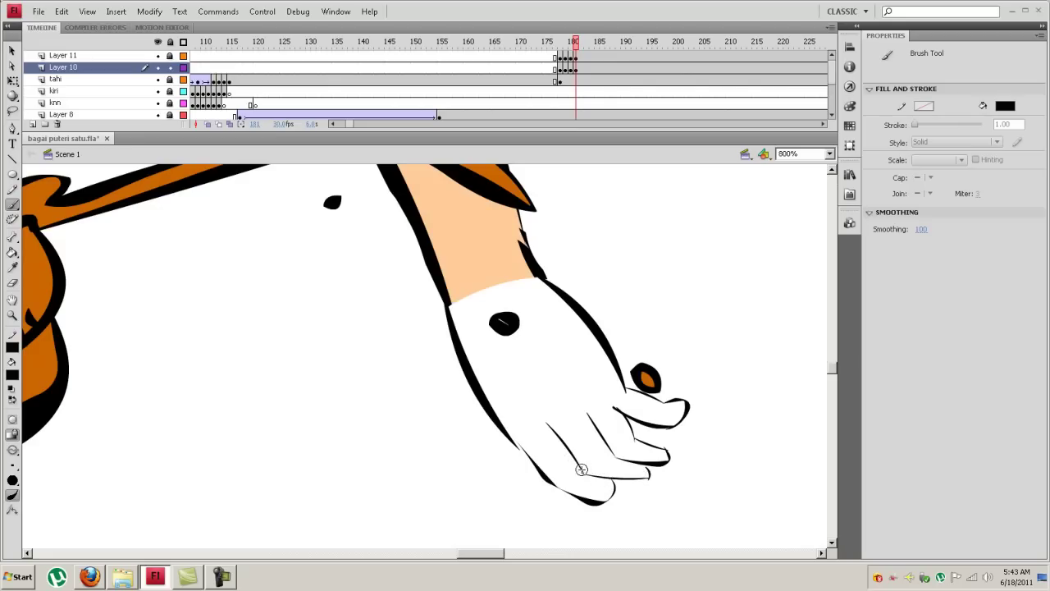
Erase the straight outline of the finger beside the lowest one and redraw it as a rounded fingertip
key("e")
mouse_move(547, 423)
left_mouse_down()
mouse_move(582, 471)
mouse_move(648, 476)
left_mouse_up()
key("b")
left_click_drag(551, 424, 579, 464)
left_click_drag(657, 486, 648, 471)
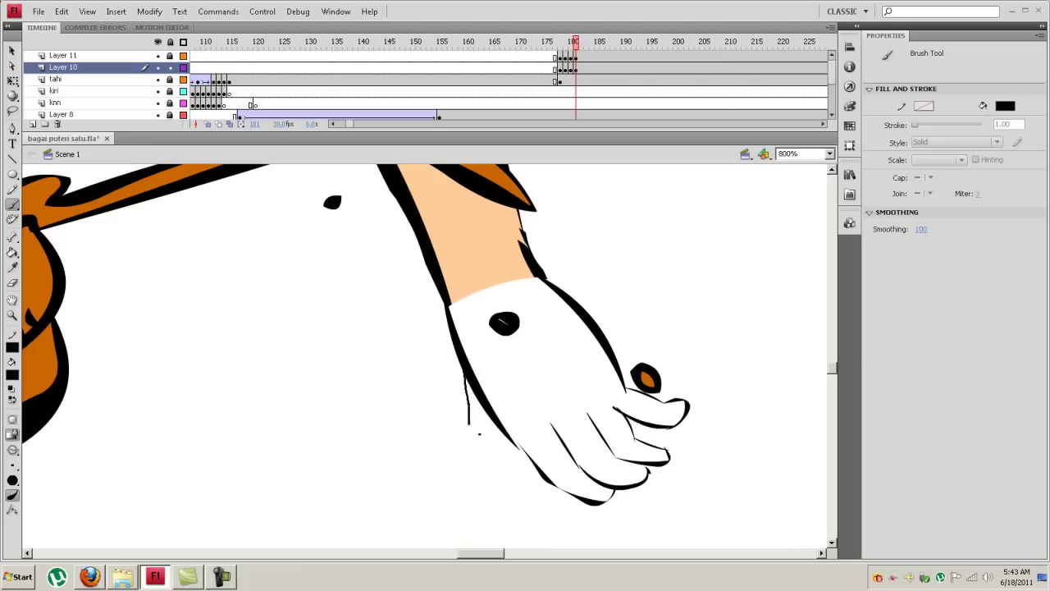
Brush a small thumb along the inner edge of the palm, undoing the misplaced strokes
mouse_move(479, 438)
left_mouse_down()
mouse_move(481, 389)
mouse_move(465, 371)
mouse_move(517, 454)
left_mouse_up()
key("ctrl+z")
key("ctrl+z")
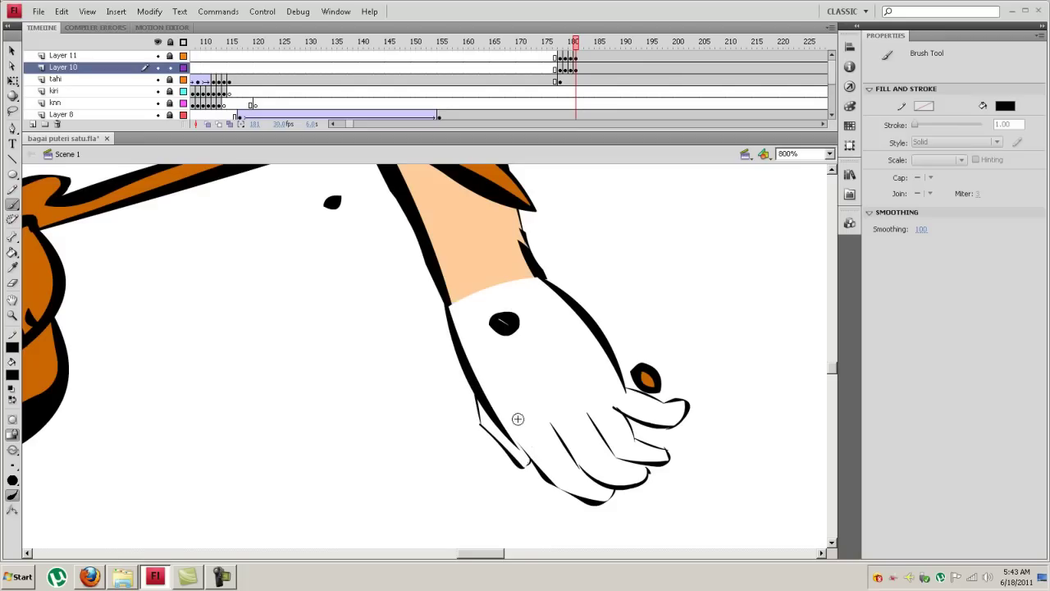
Brush the inner elbow line, erase the thick outer forearm outline and redraw it joining the upper arm
key("ctrl+minus")
key("ctrl+minus")
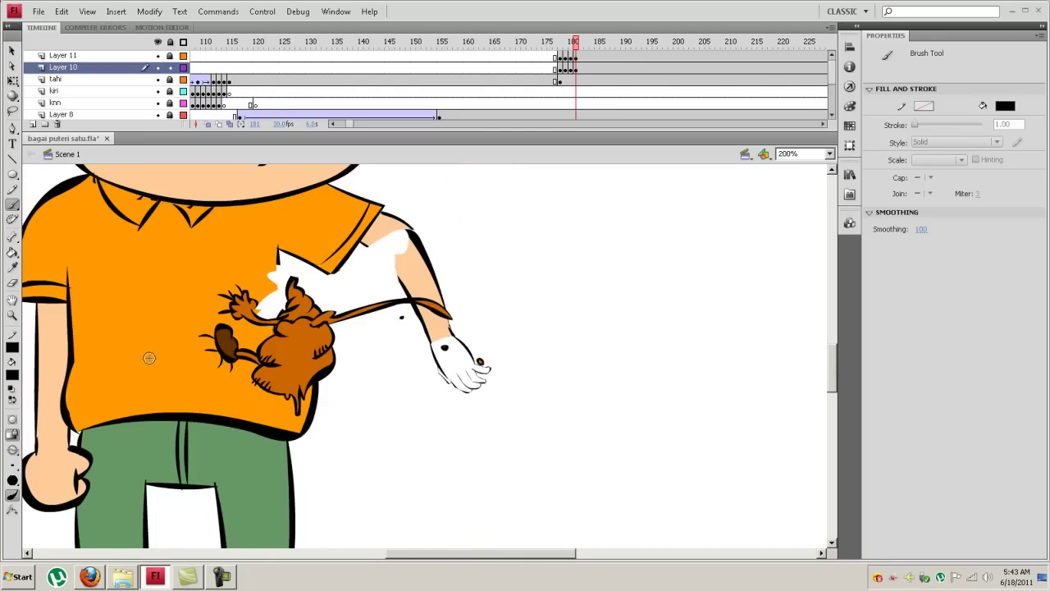
left_click_drag(382, 240, 382, 237)
key("e")
left_click_drag(410, 238, 438, 276)
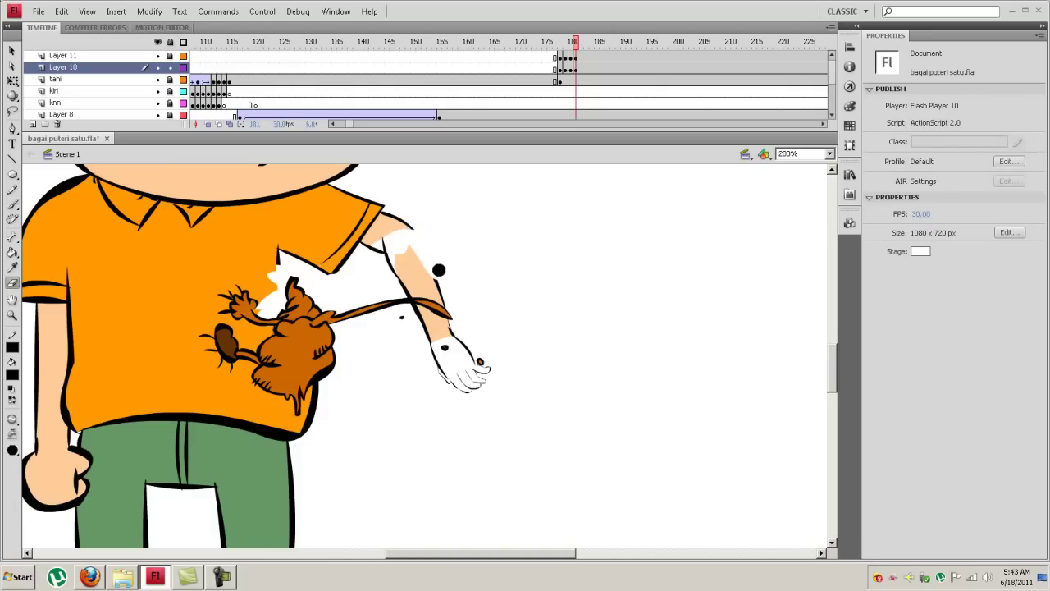
key("b")
left_click_drag(420, 238, 413, 226)
key("e")
Sample the arm's skin colour and fill the new hand and the white gap at the elbow
key("i")
left_click(421, 273)
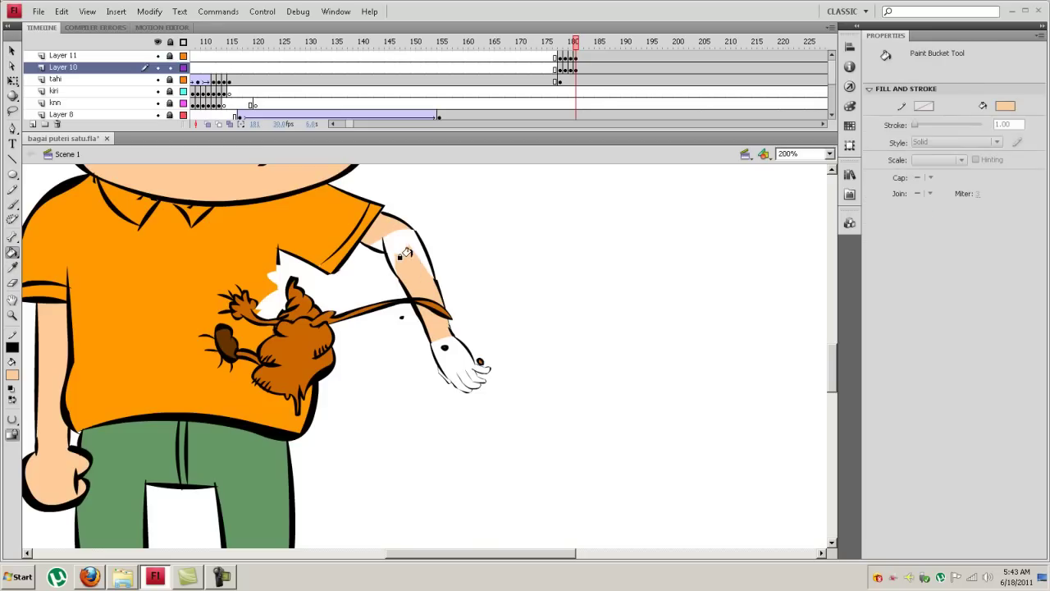
key("b")
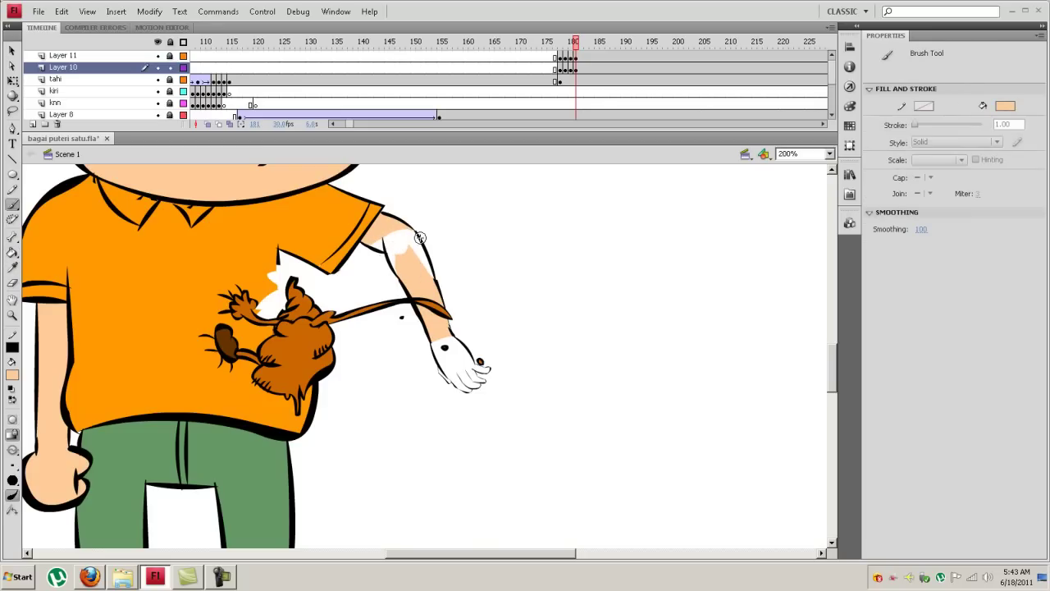
key("k")
left_click(469, 365)
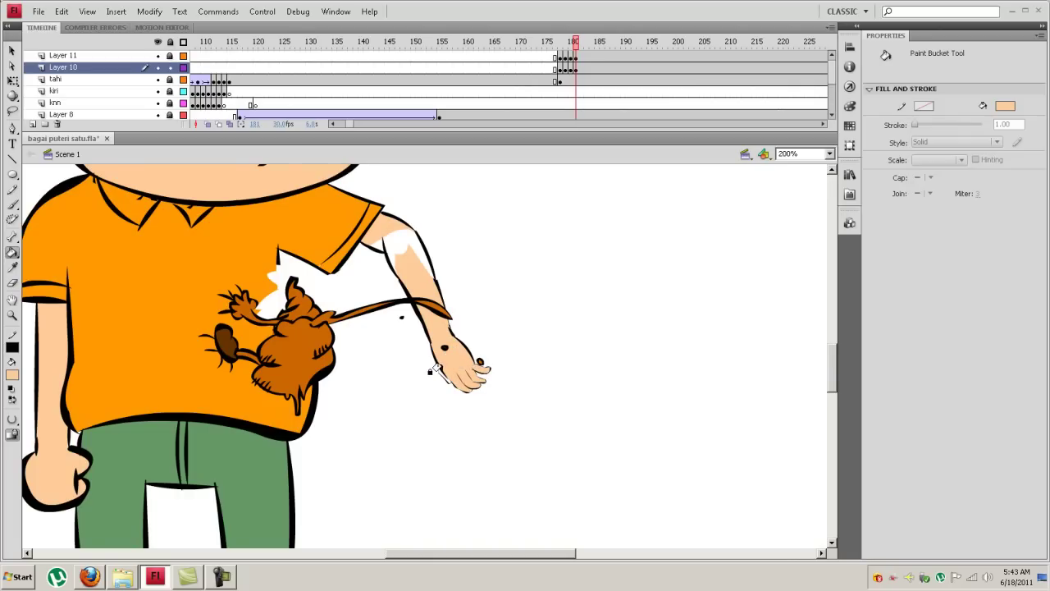
left_click(395, 249)
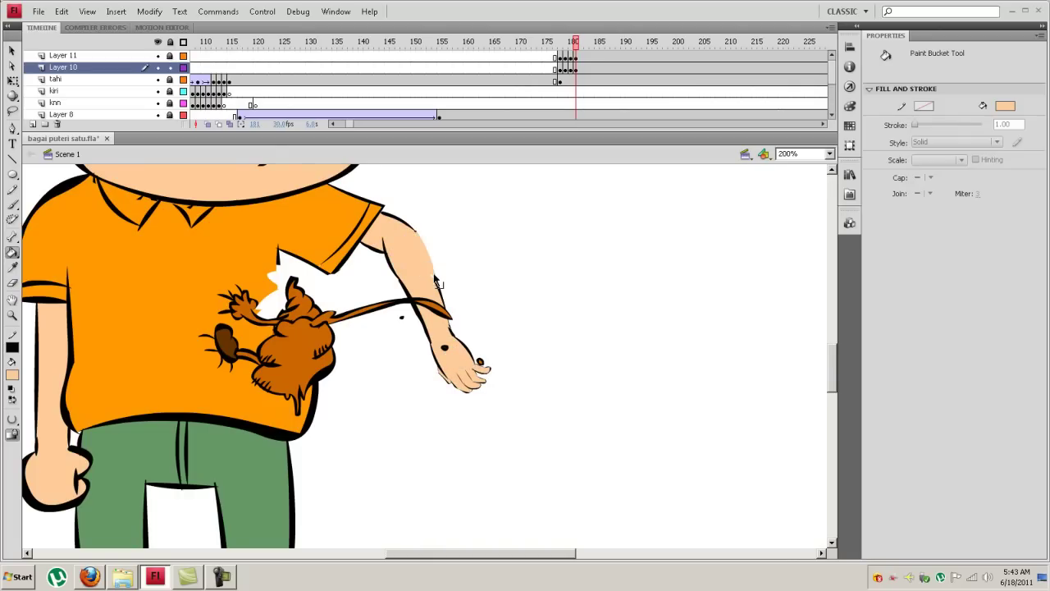
mouse_move(480, 317)
left_mouse_down()
mouse_move(510, 266)
mouse_move(506, 296)
left_mouse_up()
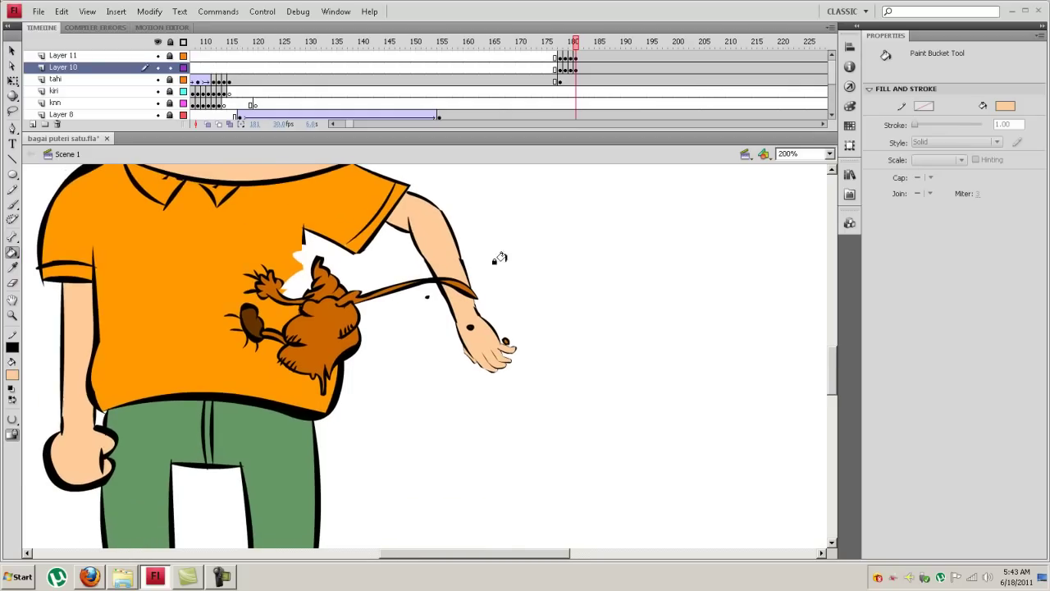
Check the arm poses around frame 180, and add a layer above tahi with a blank keyframe at frame 178
mouse_move(577, 44)
left_mouse_down()
mouse_move(565, 44)
mouse_move(572, 49)
left_mouse_up()
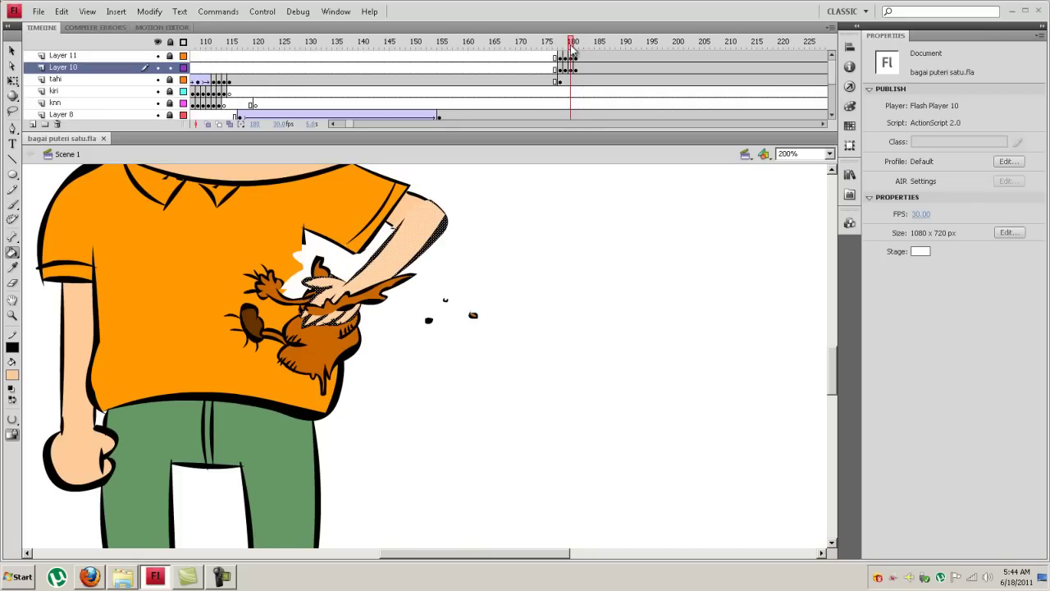
left_click(562, 81)
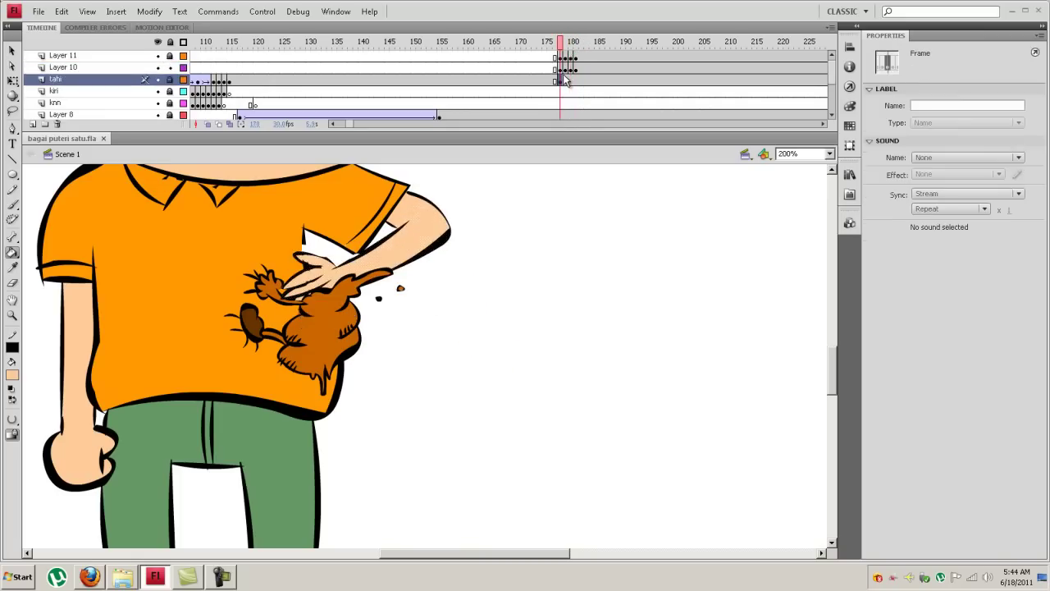
left_click_drag(566, 49, 573, 49)
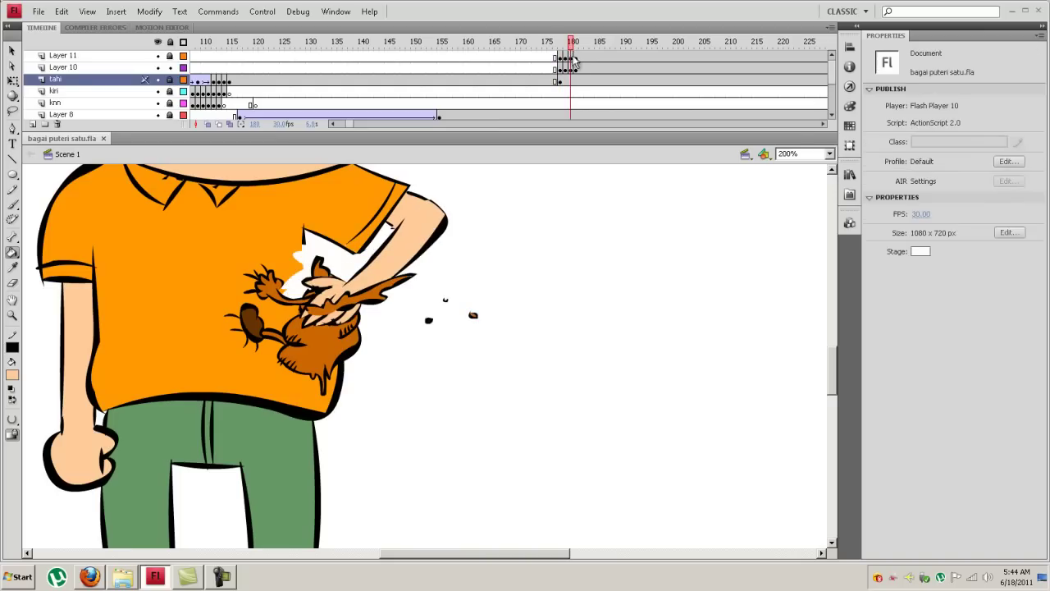
left_click(562, 82)
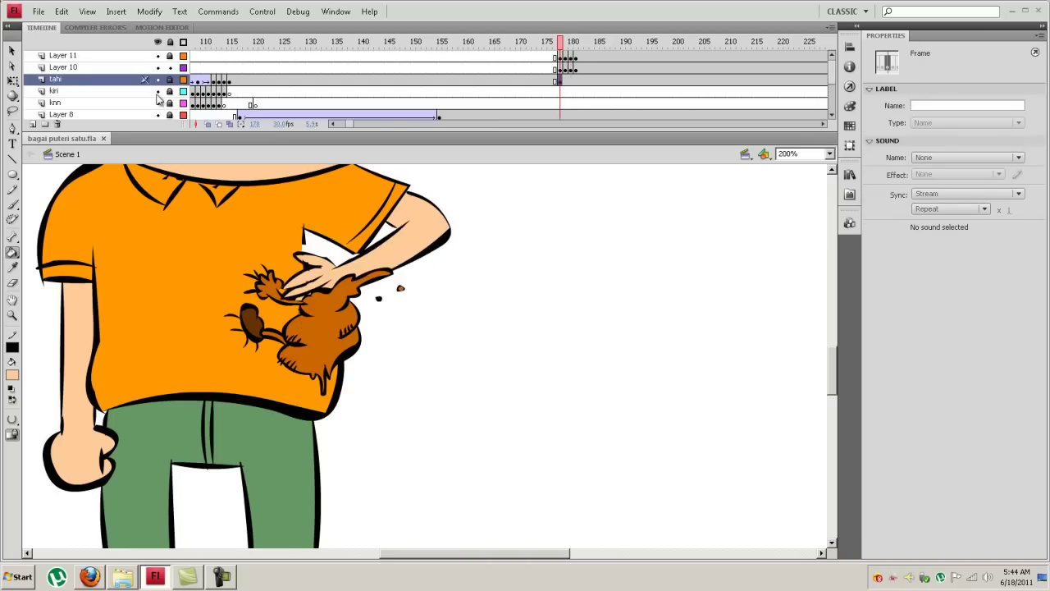
left_click(32, 124)
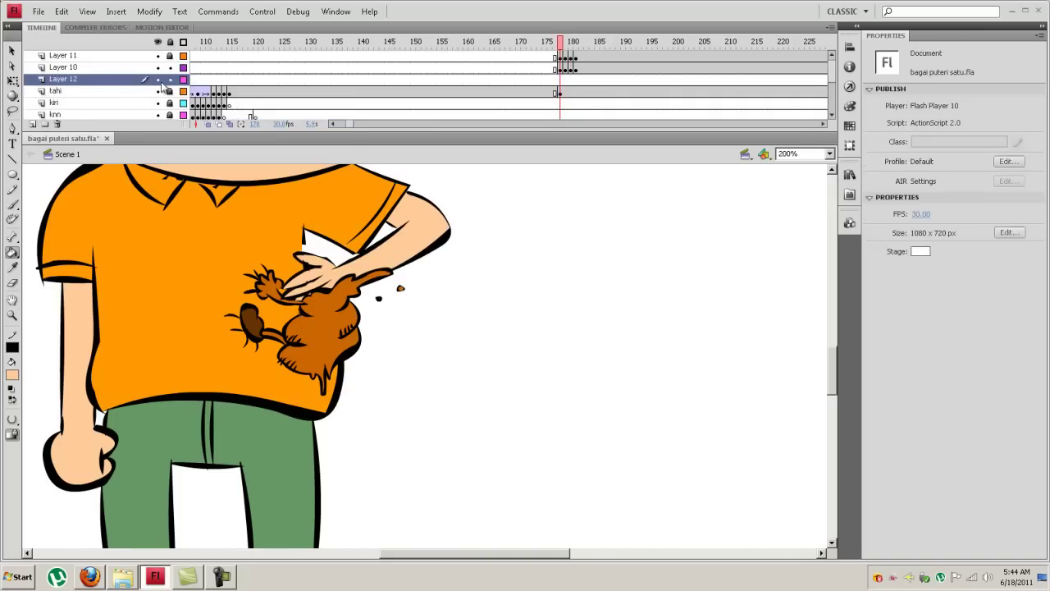
left_click(558, 80)
key("F7")
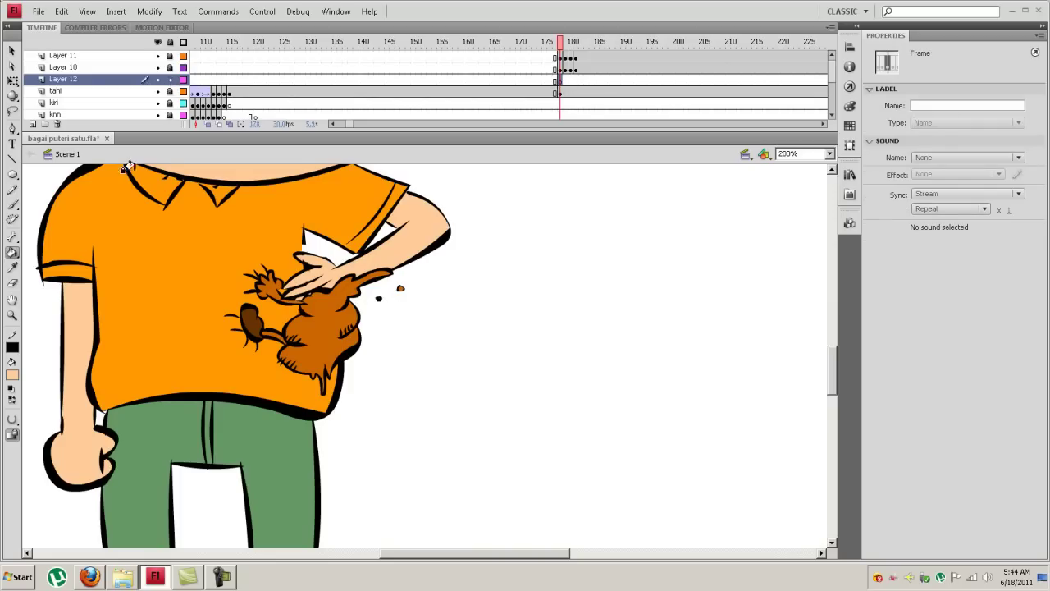
Set the fill colour to black and brush the shirt's missing side outline below the sleeve on Layer 12
left_click(16, 371)
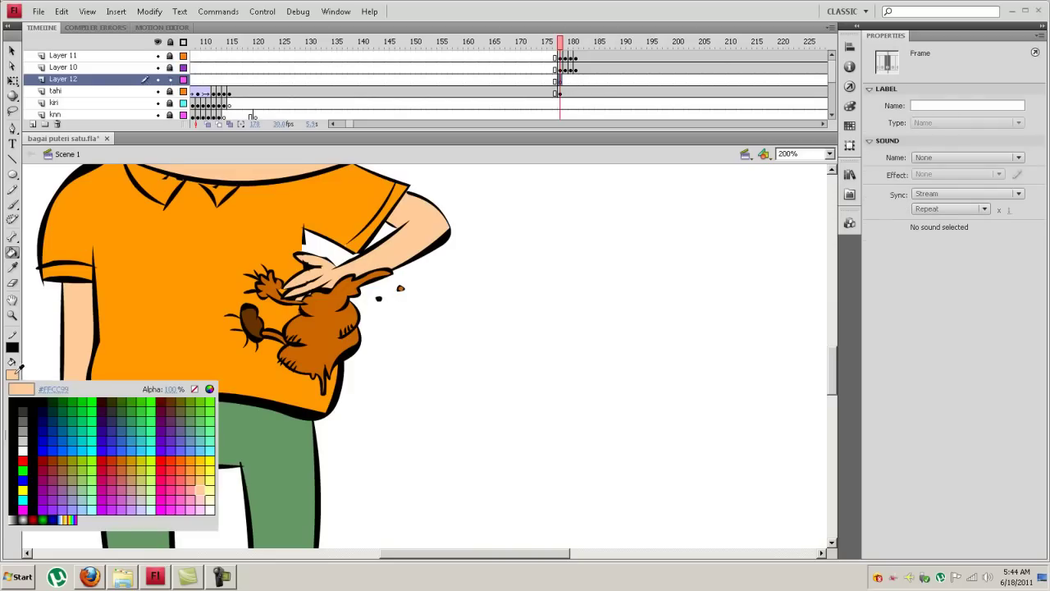
left_click(96, 312)
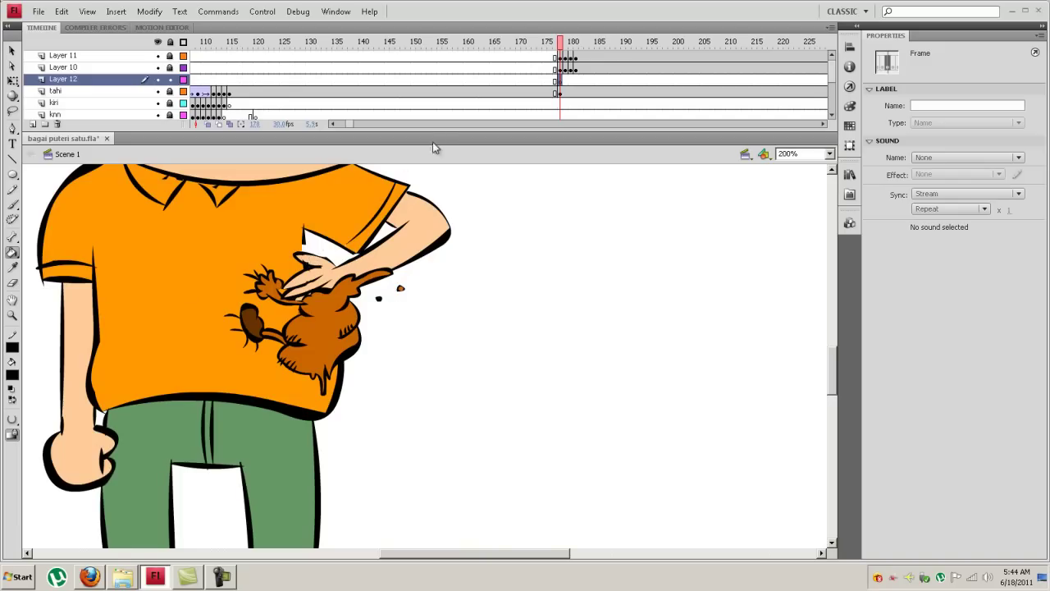
key("b")
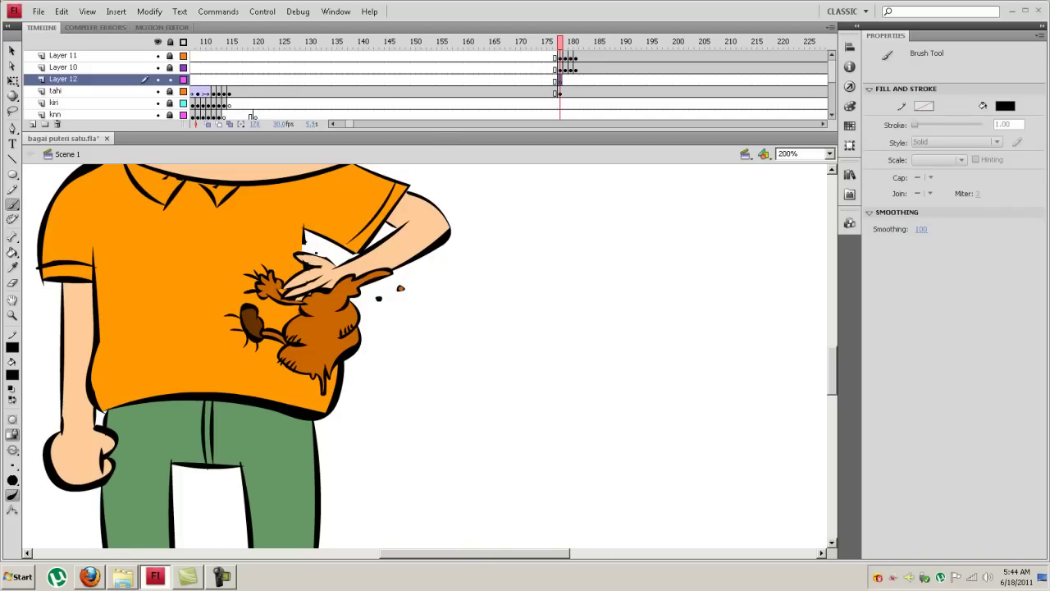
left_click_drag(309, 261, 306, 238)
key("ctrl+z")
At frame 181, temporarily hide the tahi layer, sample the shirt's orange and fill the white shirt gap under the sleeve on Layer 12
left_click(572, 44)
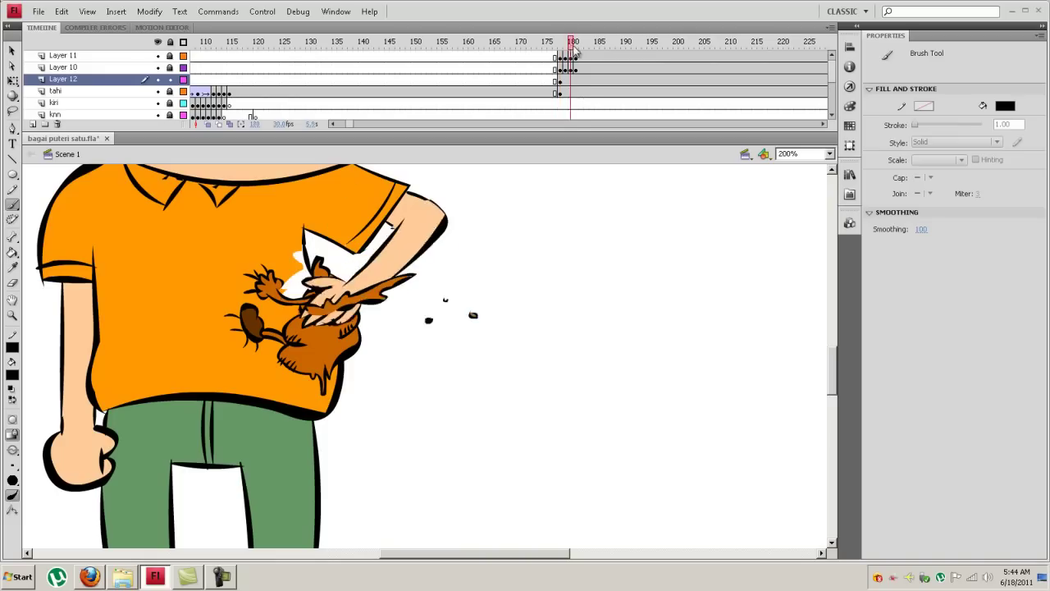
left_click(575, 45)
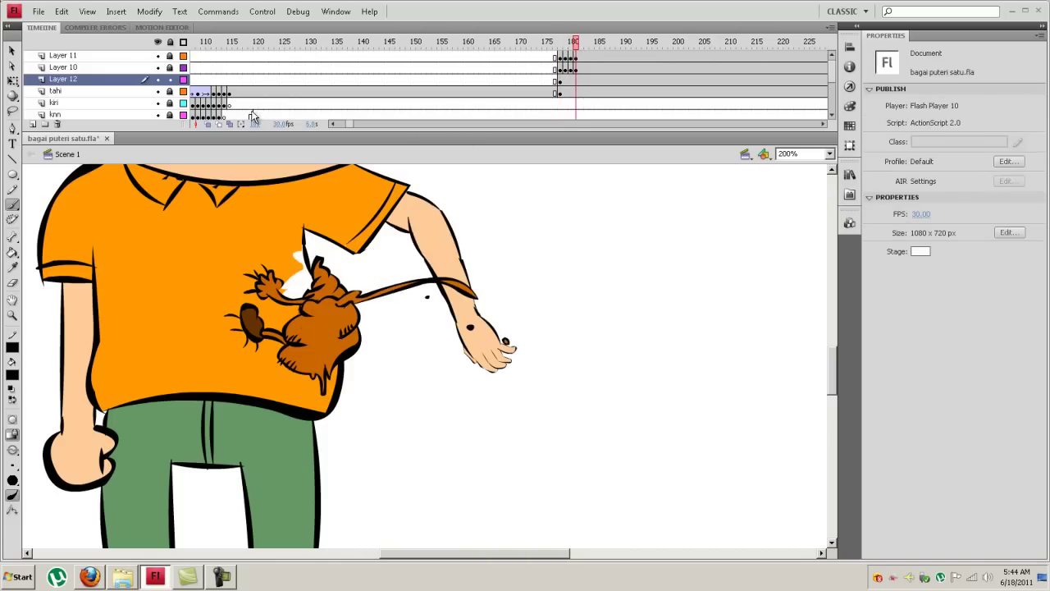
left_click(157, 91)
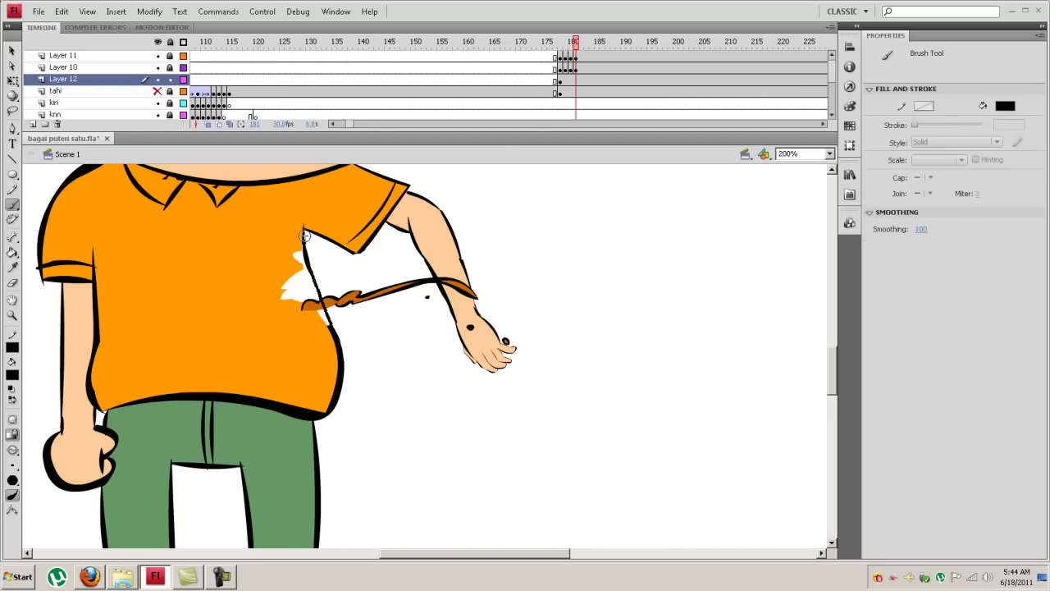
left_click(12, 374)
left_click(297, 328)
key("b")
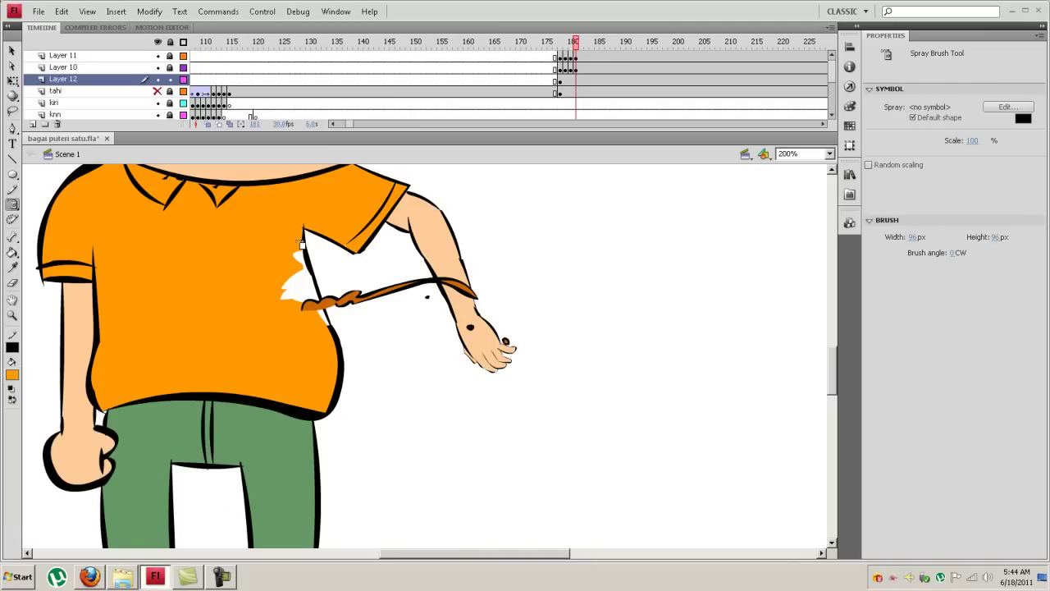
key("b")
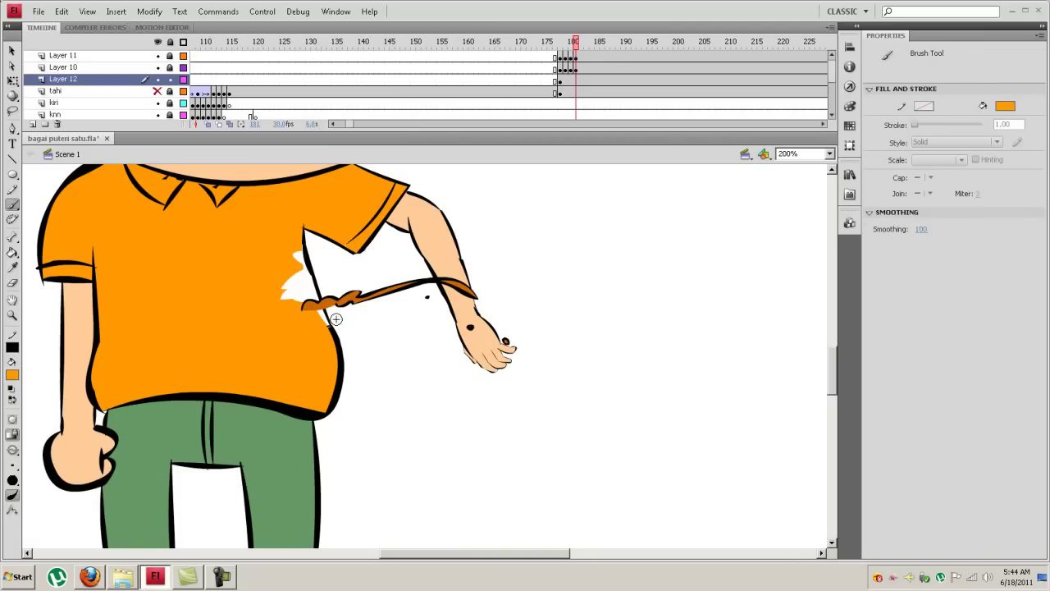
key("k")
left_click(297, 287)
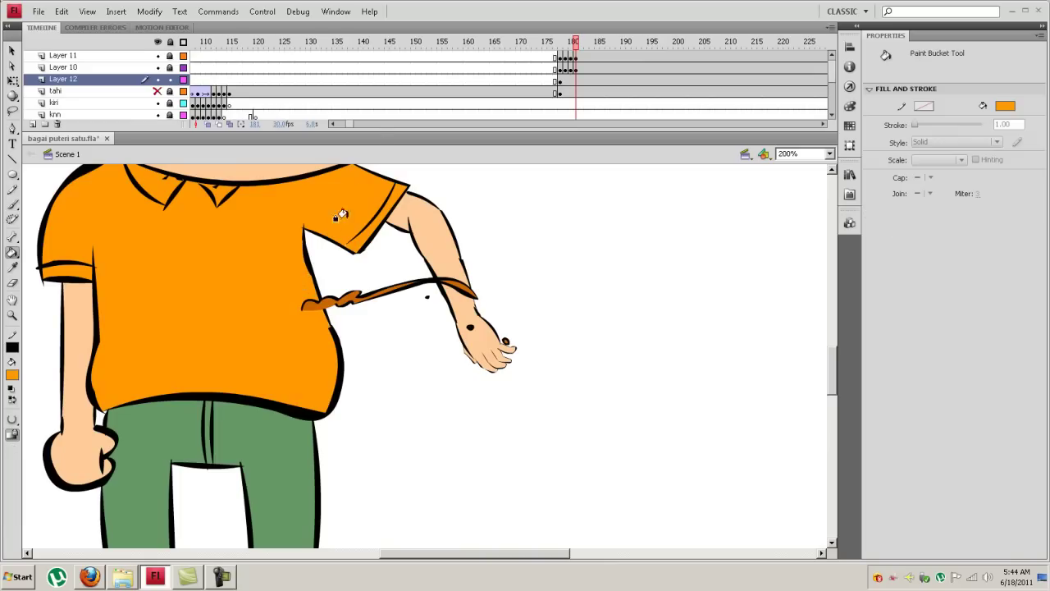
left_click(158, 91)
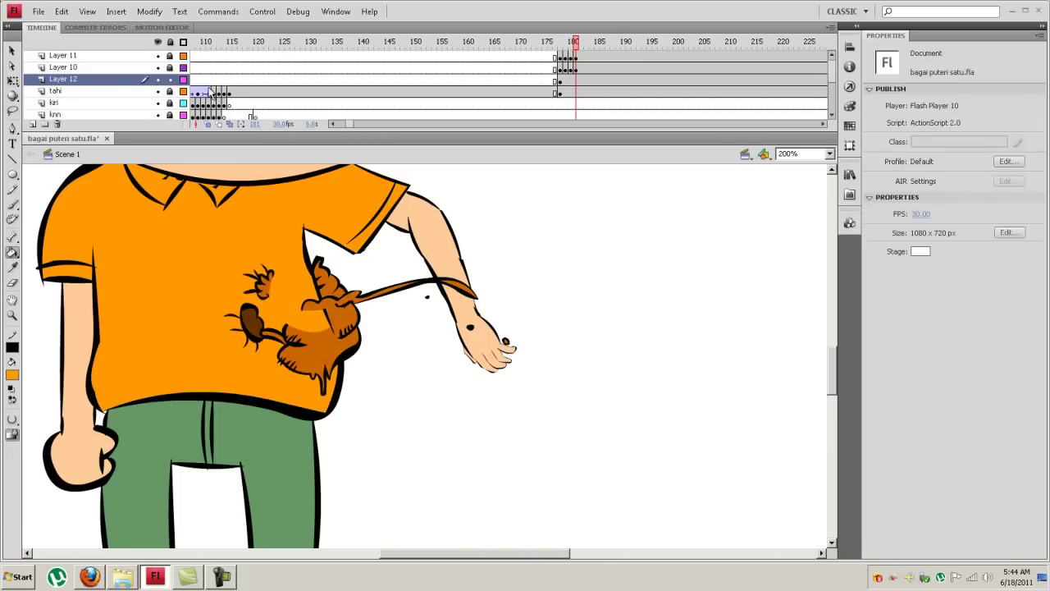
Move Layer 12 below the tahi layer and check the brown figure over the repaired shirt at frame 181
mouse_move(579, 47)
left_mouse_down()
mouse_move(563, 45)
mouse_move(575, 48)
left_mouse_up()
left_click(570, 80)
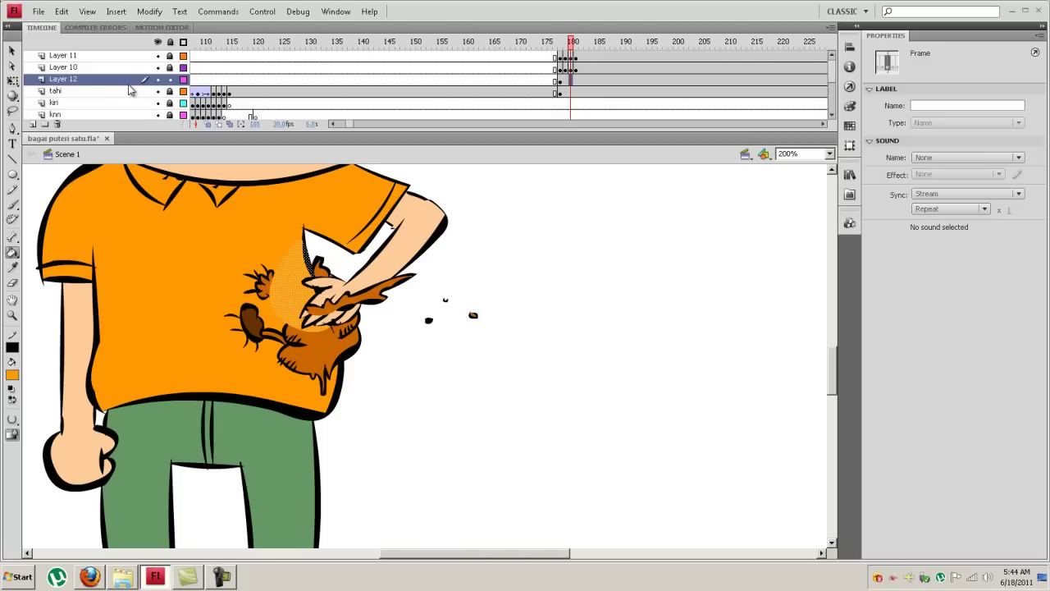
left_click_drag(127, 89, 138, 99)
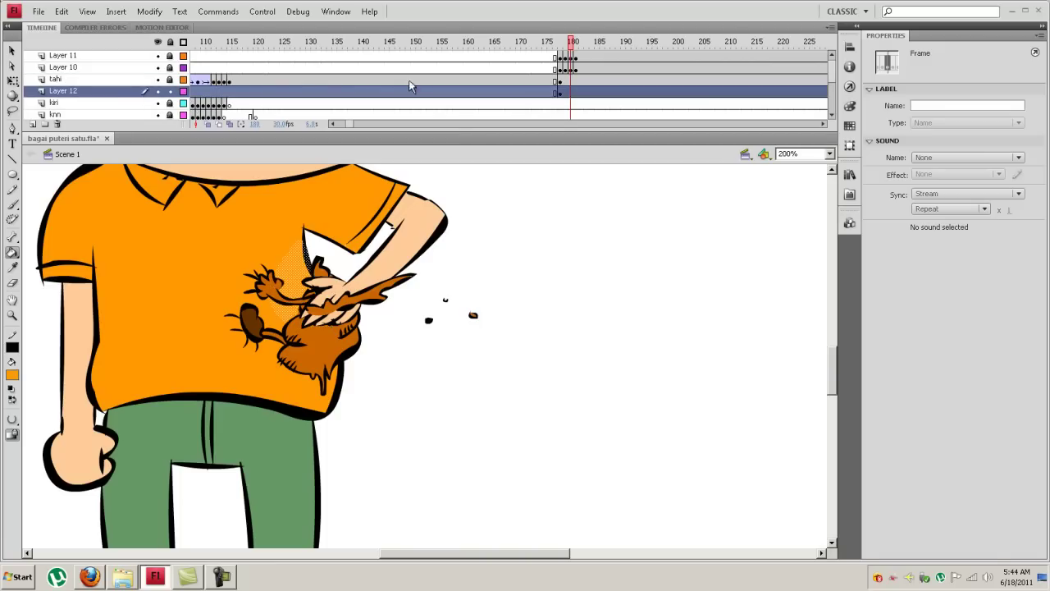
key("v")
left_click(521, 234)
mouse_move(571, 45)
left_mouse_down()
mouse_move(556, 43)
mouse_move(577, 47)
left_mouse_up()
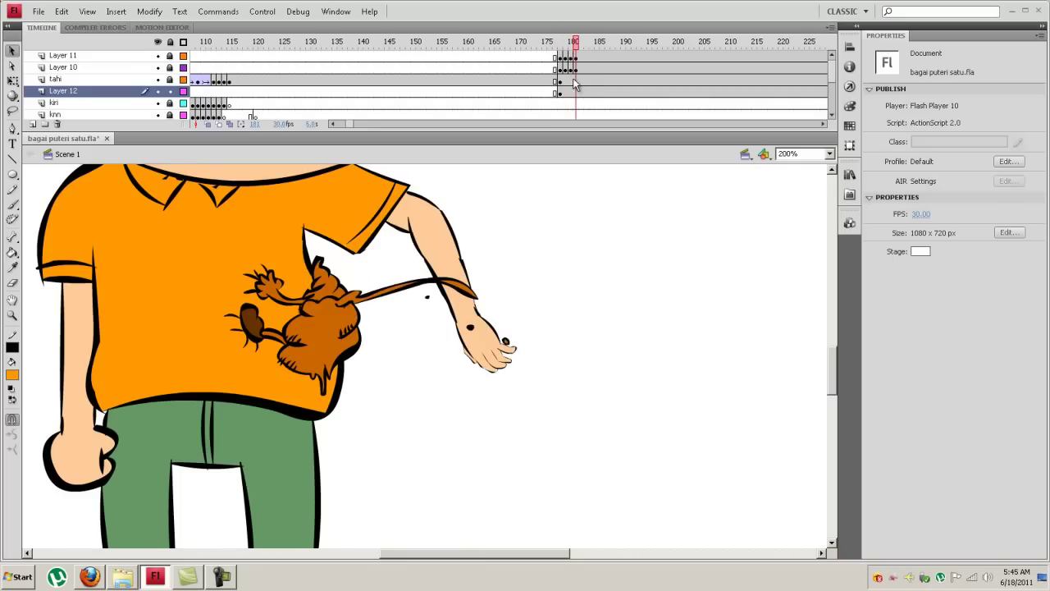
Unlock the tahi layer, lock the others, and leave only tahi, Layer 10 and Layer 11 visible
left_click(567, 81)
left_click(566, 93)
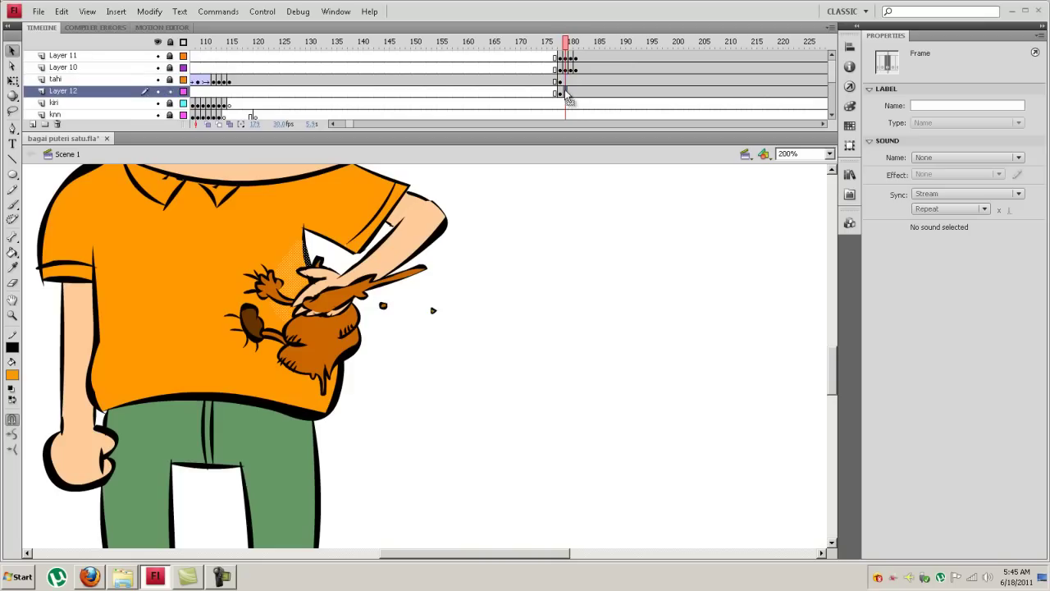
left_click(565, 81)
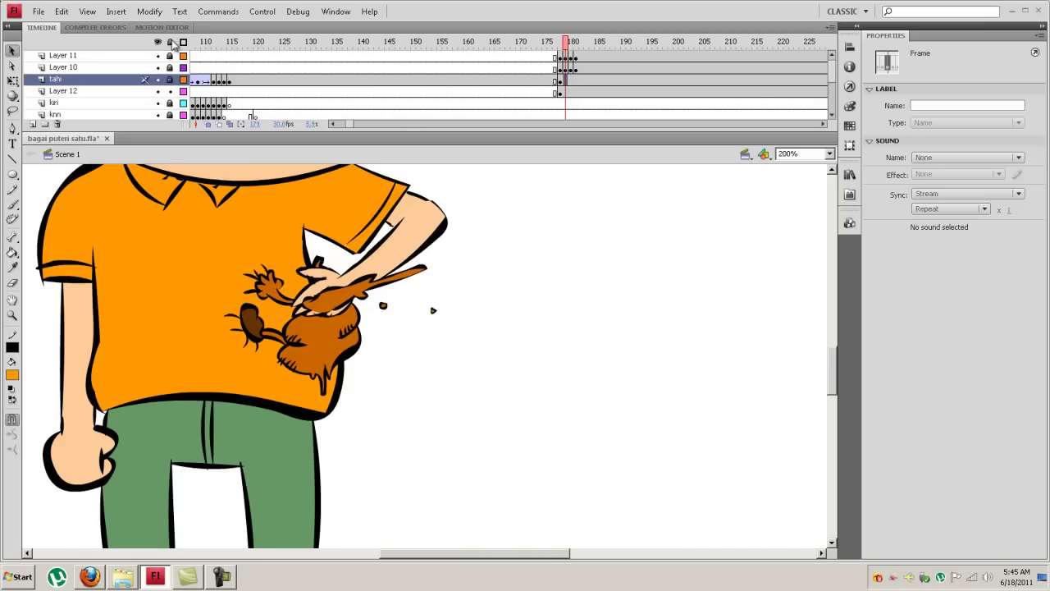
left_click(170, 79)
left_click(565, 83)
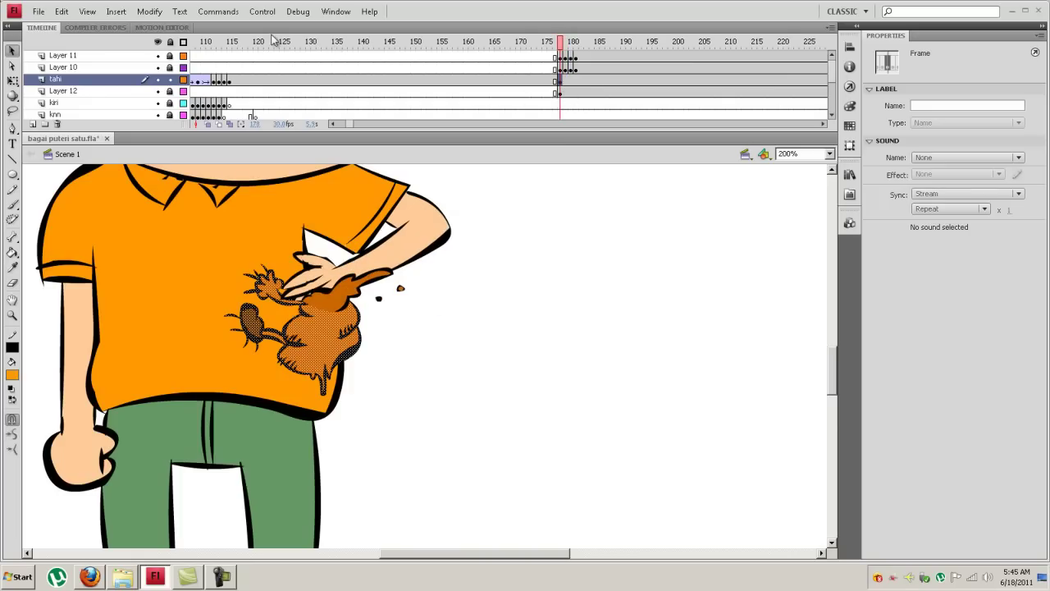
left_click(158, 41)
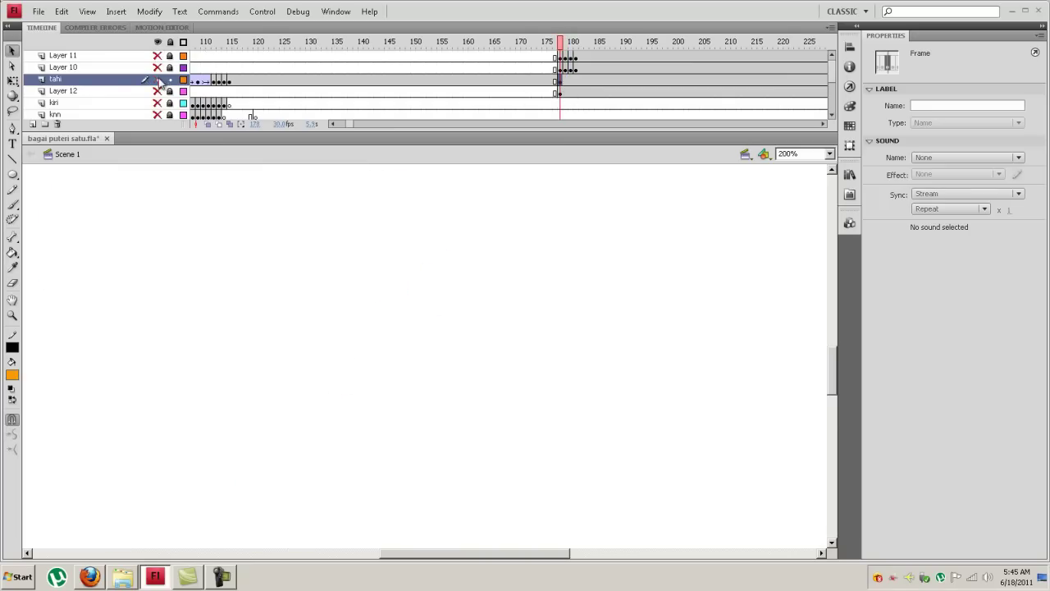
left_click(158, 80)
left_click(157, 67)
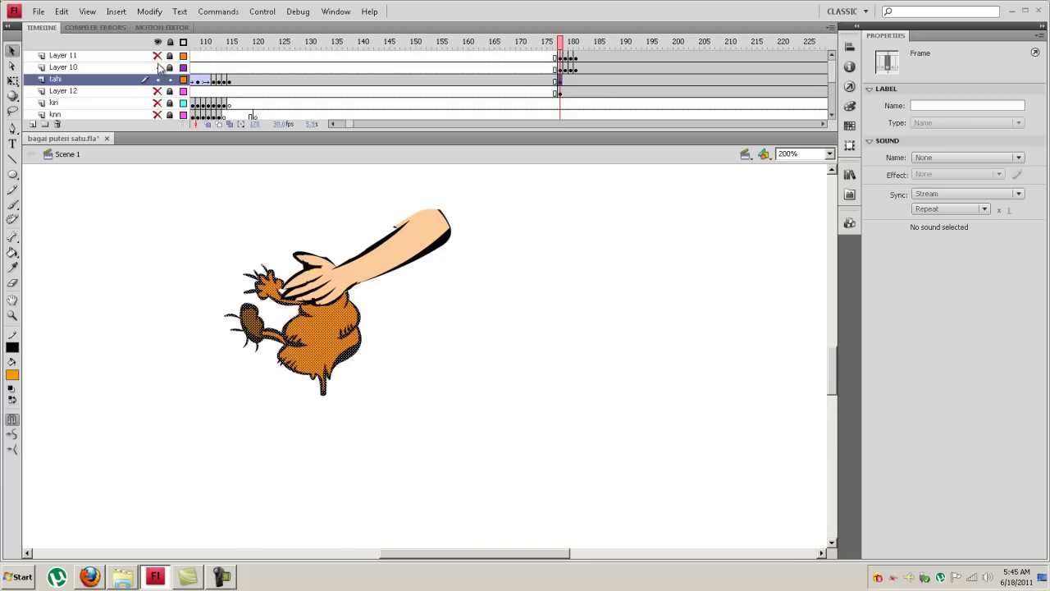
left_click(157, 54)
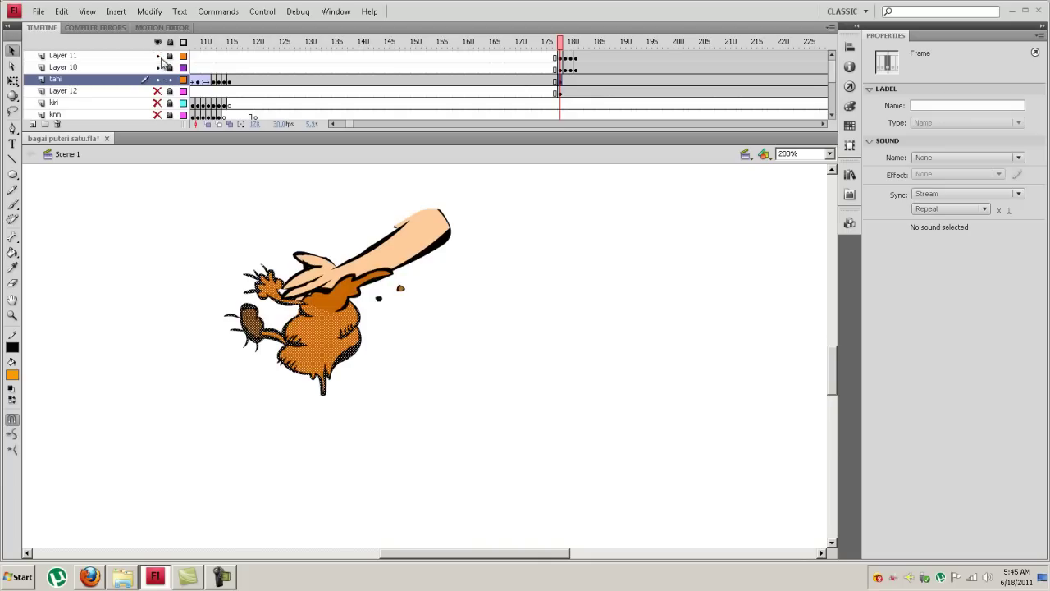
Insert a keyframe on tahi at frame 179 and erase the brown figure's tip sticking out above the hand
left_click(566, 80)
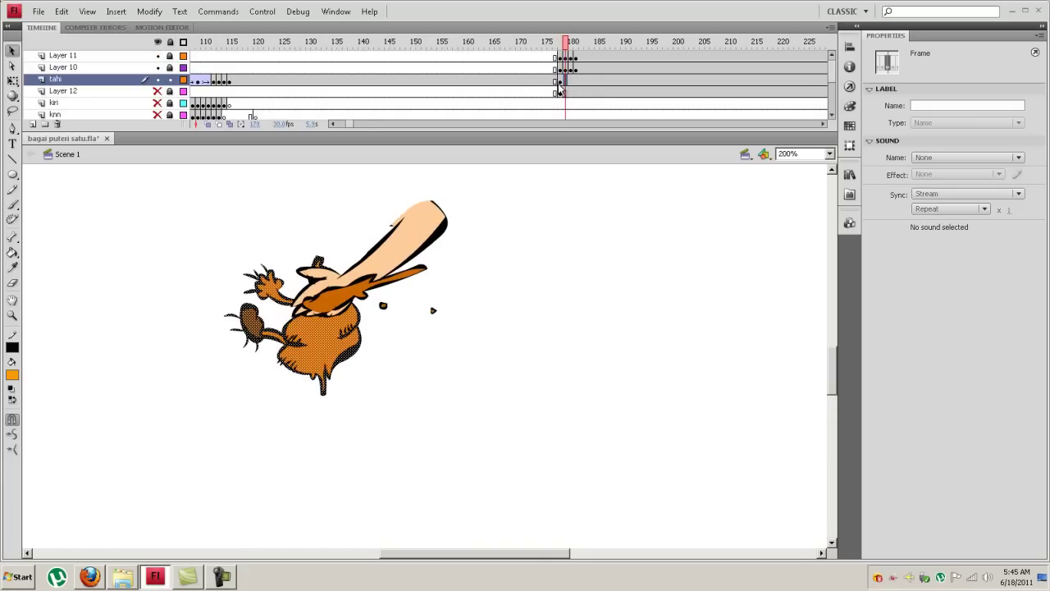
key("e")
mouse_move(321, 254)
left_mouse_down()
mouse_move(319, 281)
mouse_move(317, 273)
mouse_move(333, 276)
mouse_move(328, 254)
mouse_move(317, 261)
mouse_move(332, 291)
left_mouse_up()
key("ctrl+z")
key("ctrl+z")
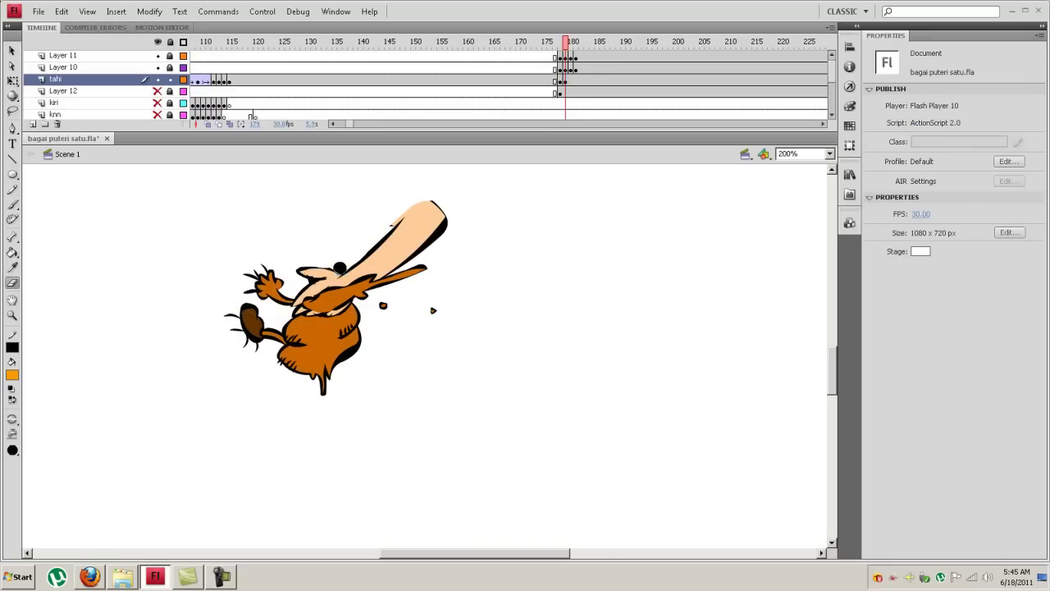
Insert tahi keyframes at frames 180 and 181 and erase the figure's leftover marks around the hand
left_click(569, 80)
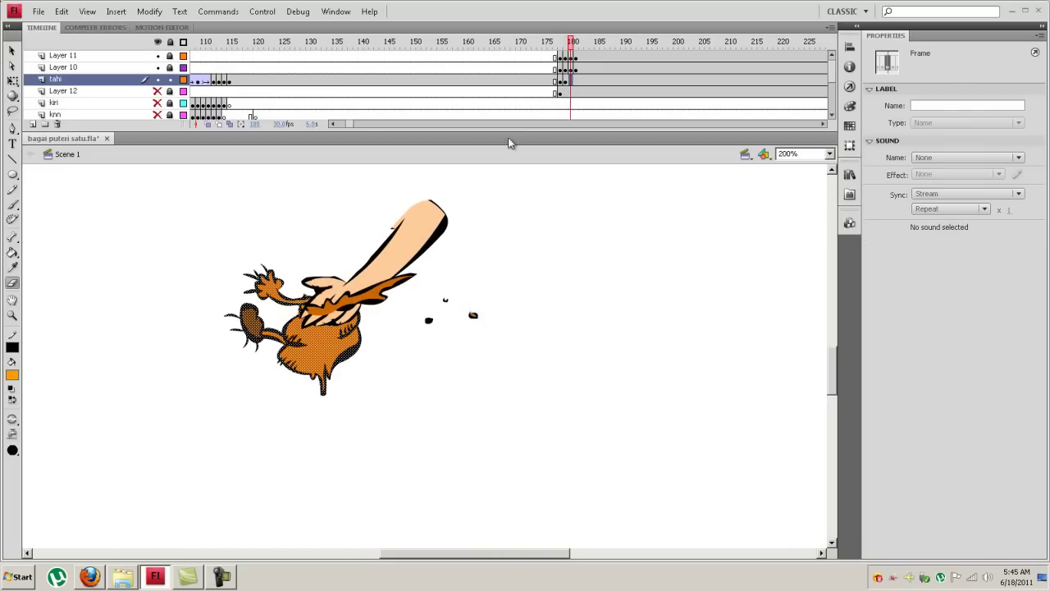
left_click_drag(324, 282, 314, 291)
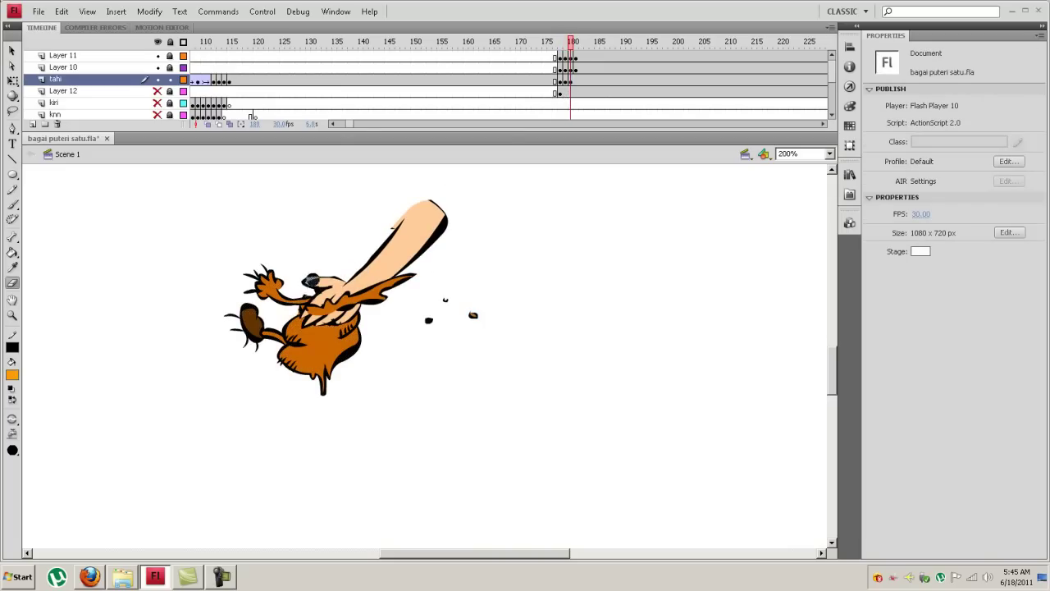
left_click(577, 80)
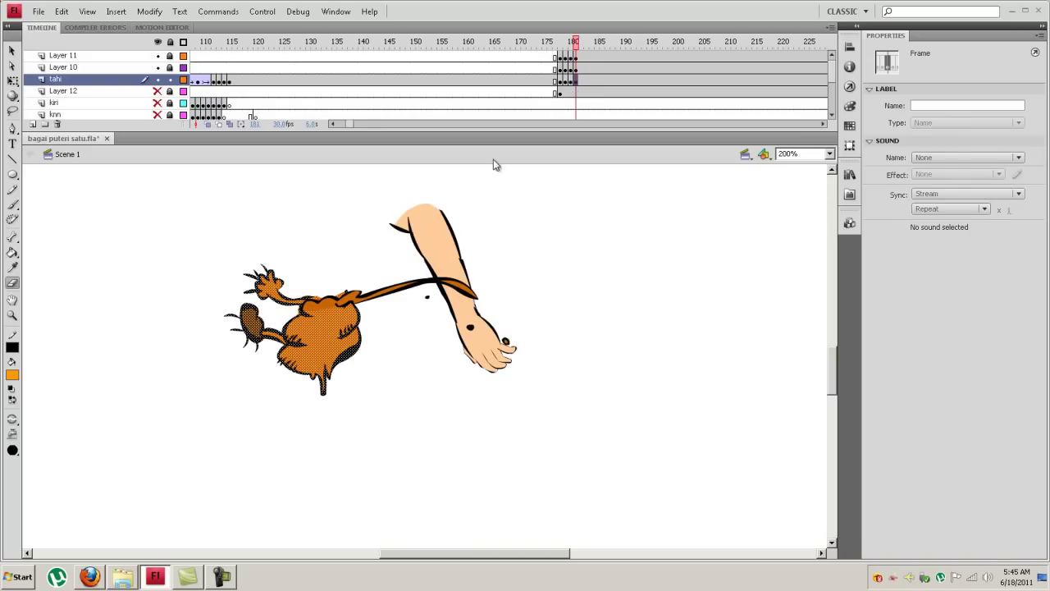
left_click(310, 279)
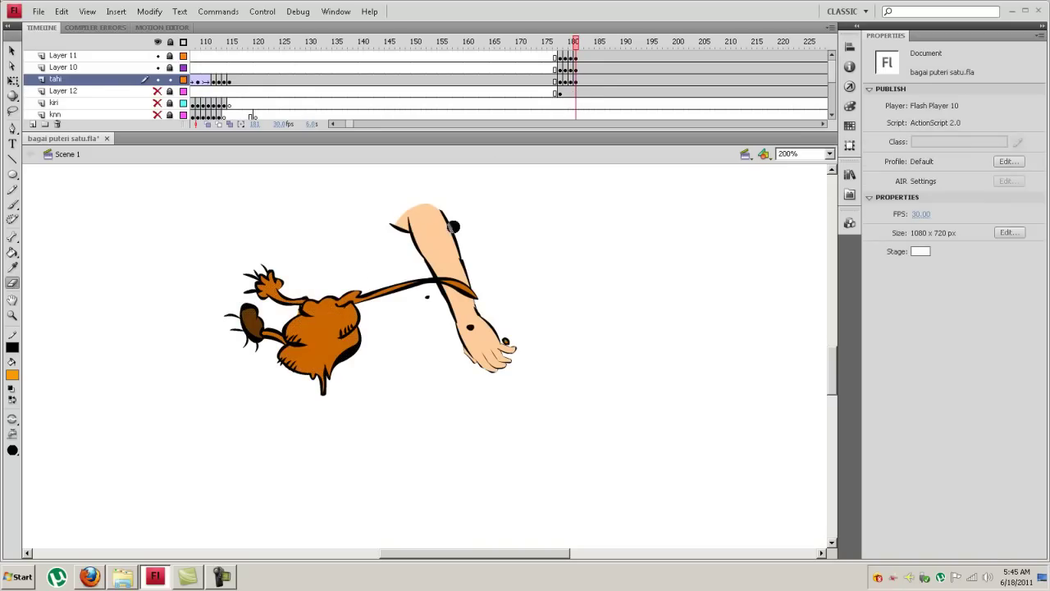
Show all layers again and scrub back from frame 181 to 178 to check the arm swing
left_click(158, 42)
left_click(157, 42)
left_click_drag(576, 43, 552, 44)
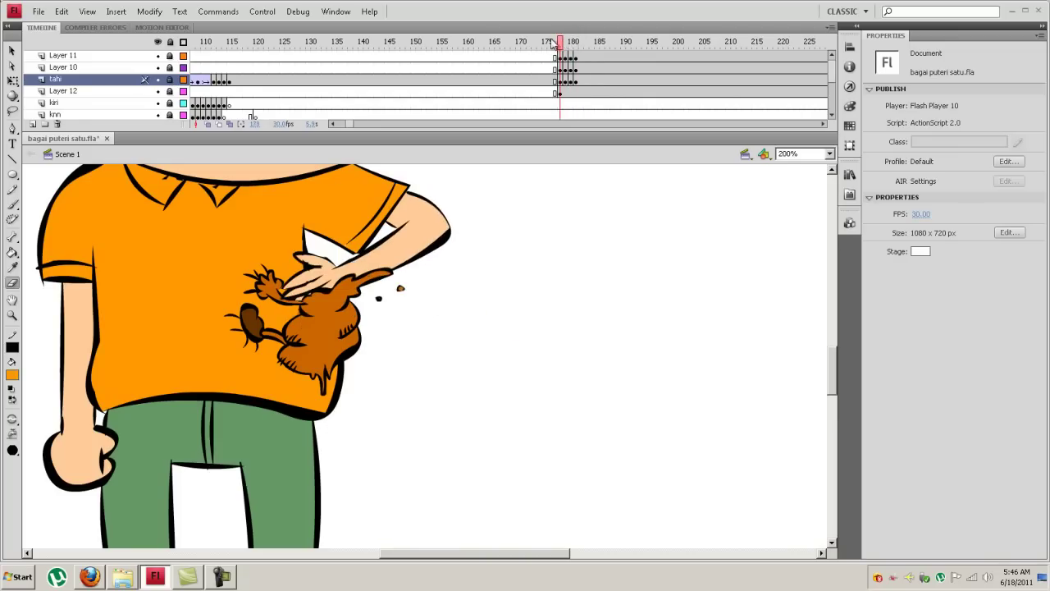
Unlock Layer 10, copy its arm frames 178 to 181, and paste them at frames 182 and 186
left_click(159, 68)
left_click_drag(565, 70, 573, 72)
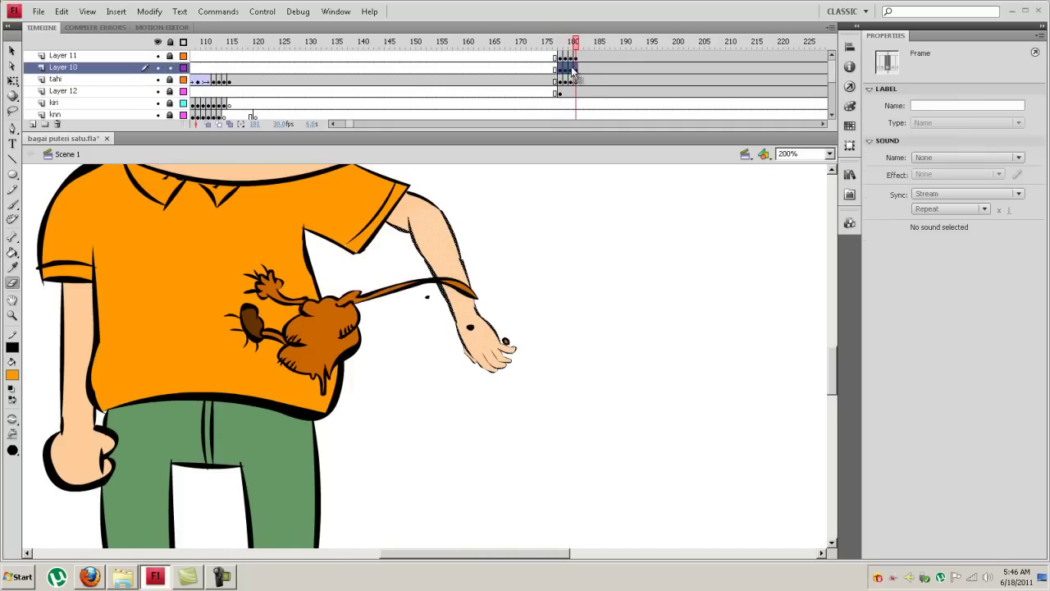
right_click(573, 72)
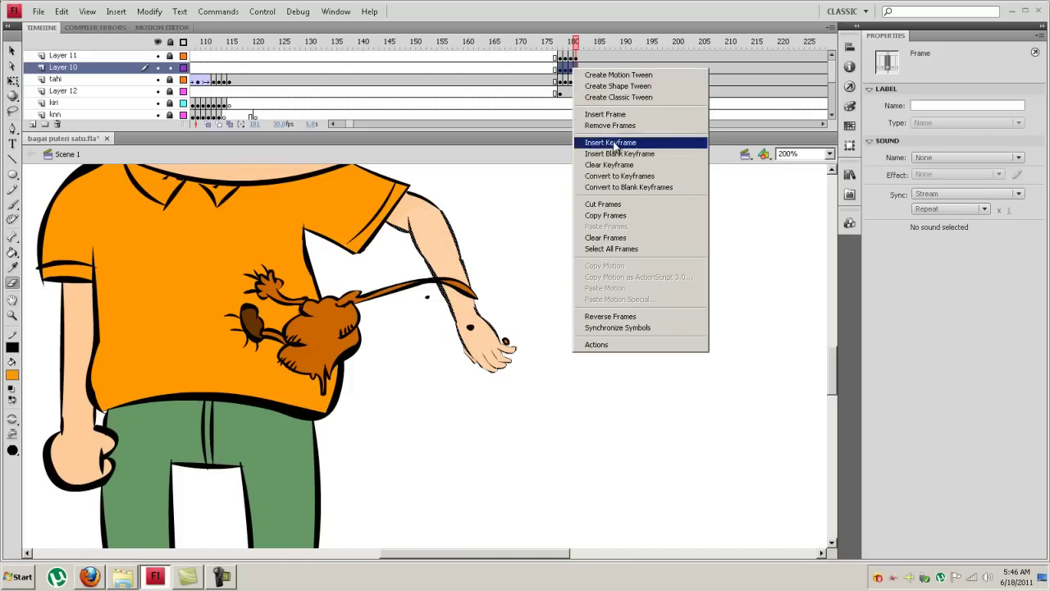
left_click(621, 215)
left_click(582, 70)
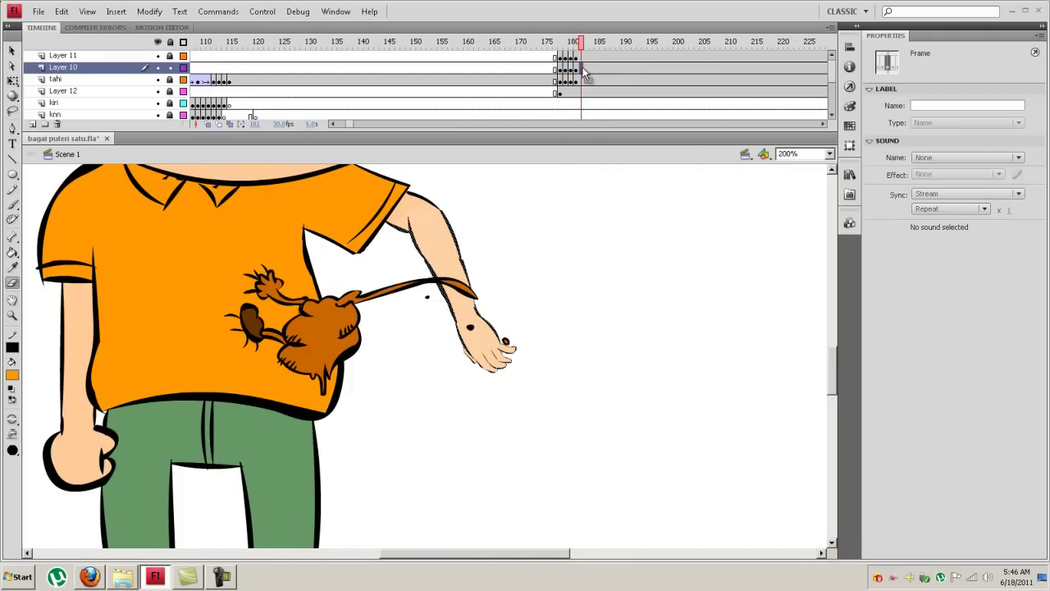
right_click(583, 72)
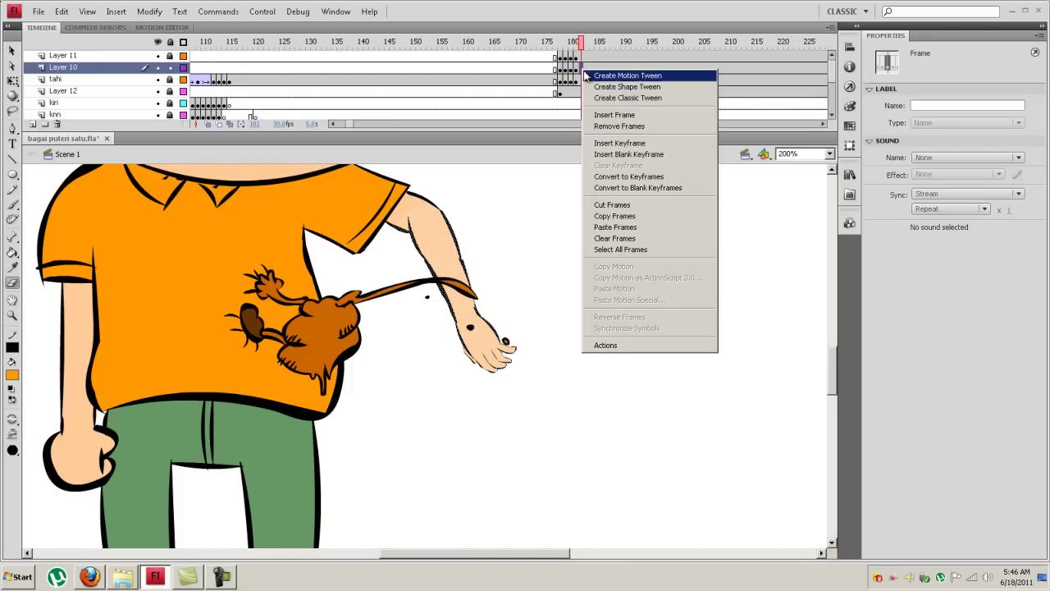
left_click(621, 227)
left_click(603, 68)
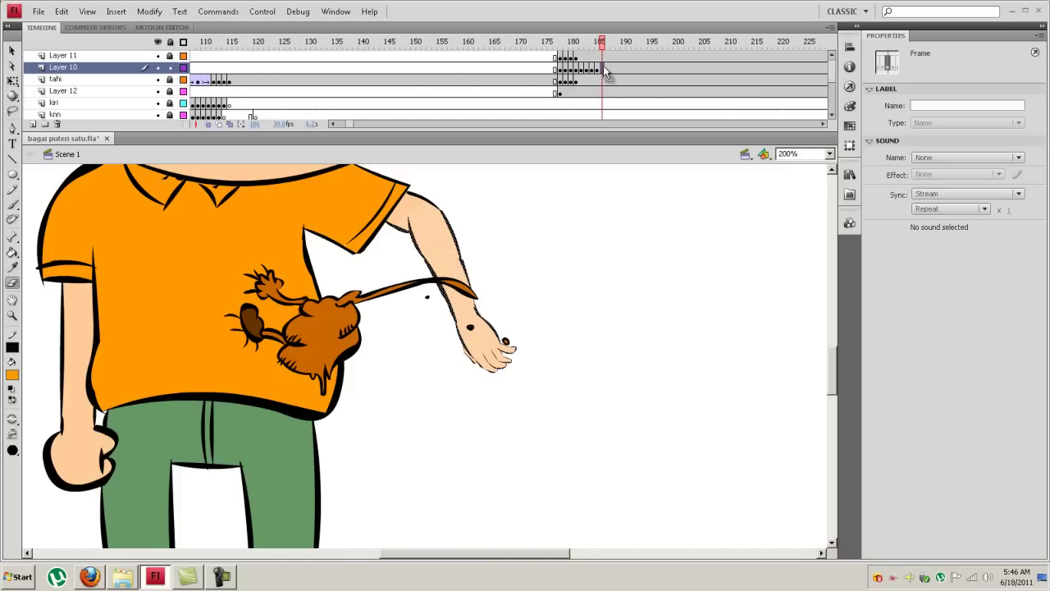
right_click(603, 66)
left_click(631, 225)
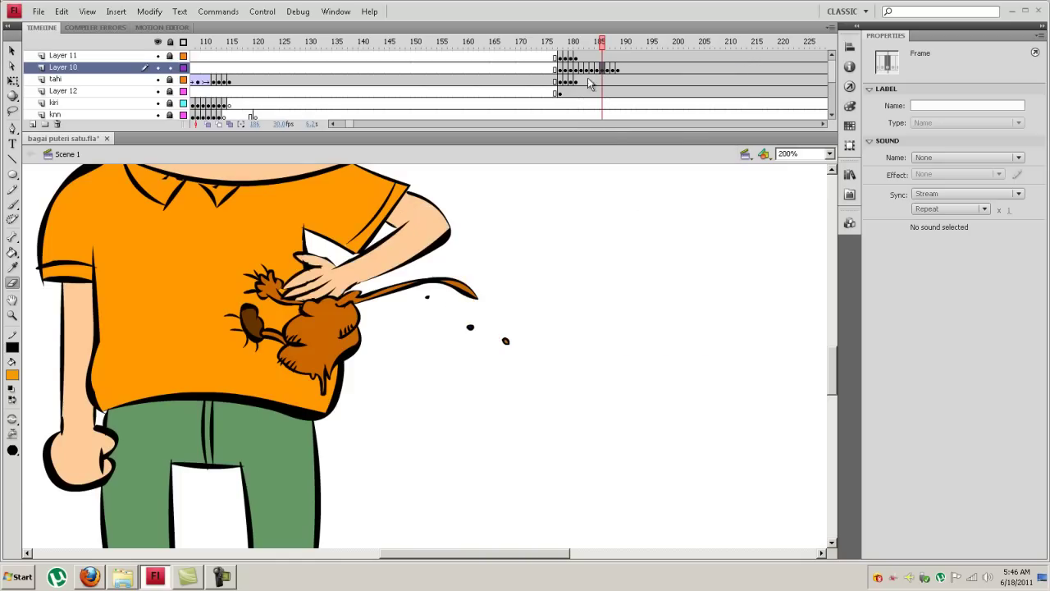
Unlock Layer 11, copy its splash frames 178 to 181 to frames 182 and 186, and save the file
left_click_drag(578, 58, 560, 57)
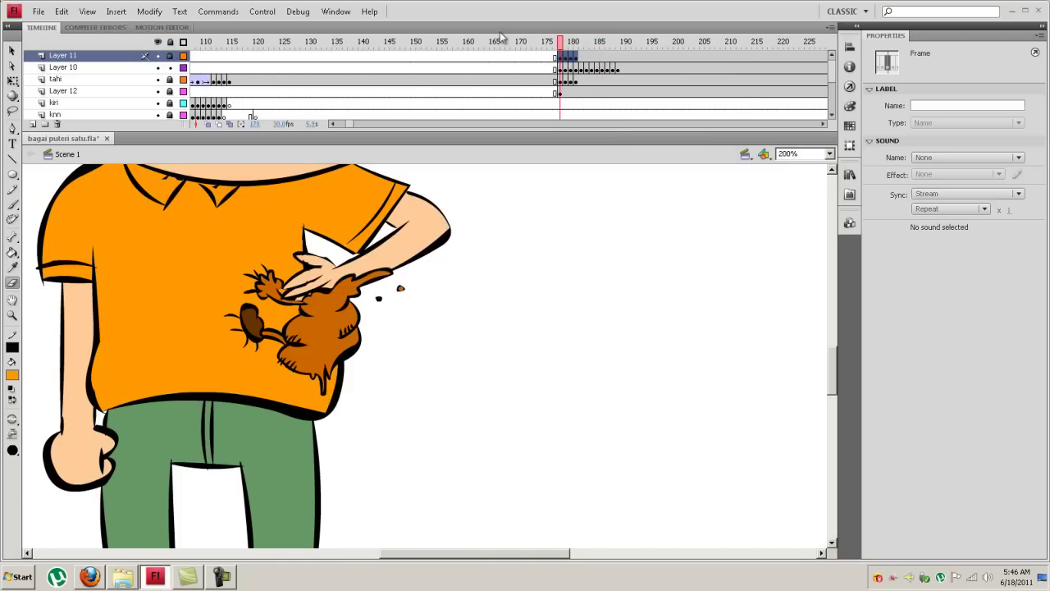
left_click(171, 55)
right_click(567, 56)
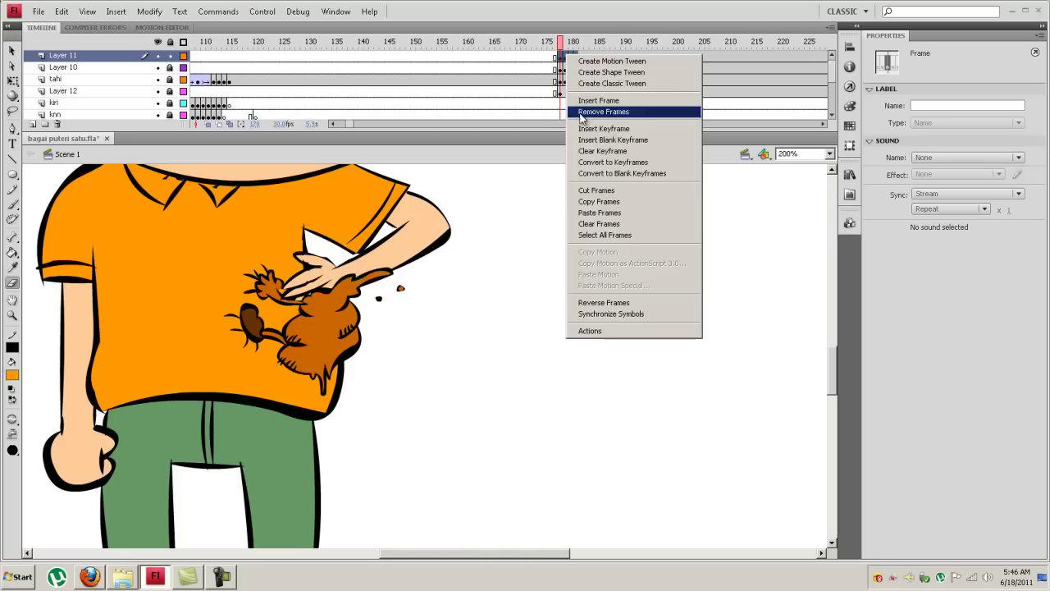
left_click(595, 203)
left_click(584, 62)
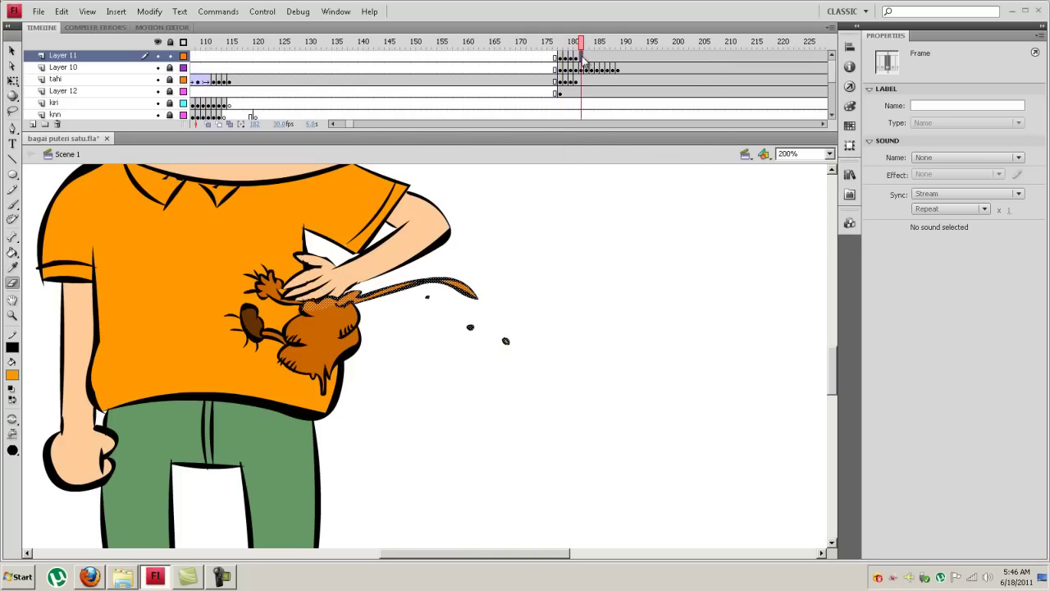
right_click(584, 59)
left_click(611, 213)
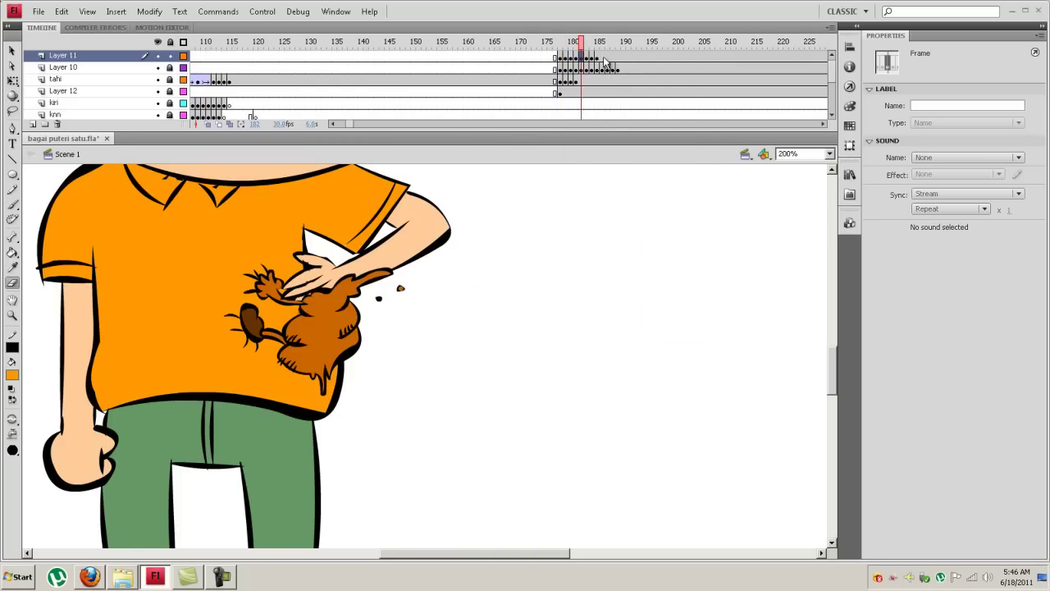
left_click(603, 64)
right_click(604, 59)
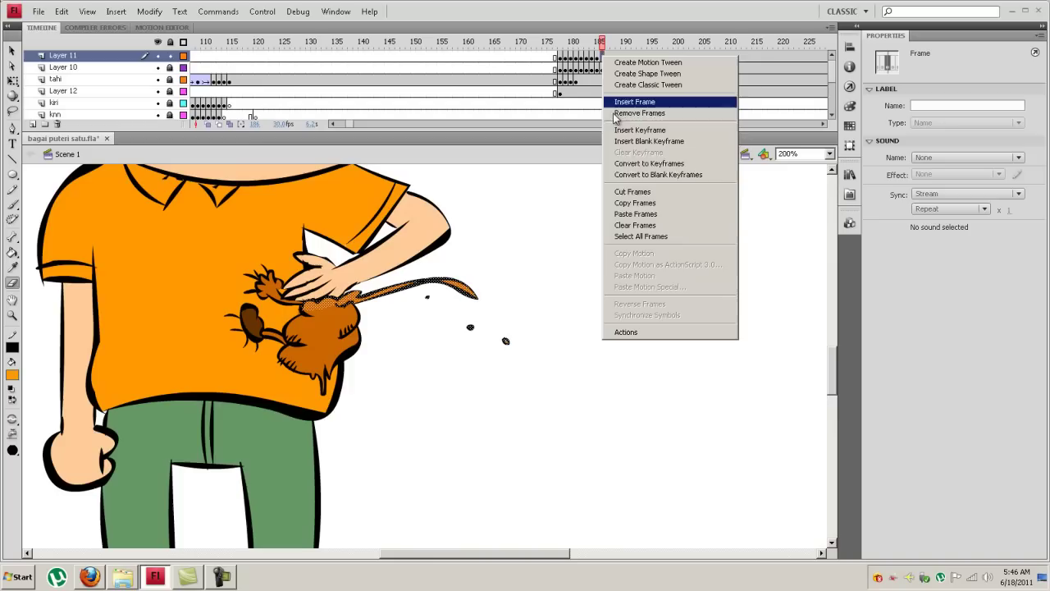
left_click(611, 213)
left_click_drag(607, 45, 551, 46)
key("ctrl+s")
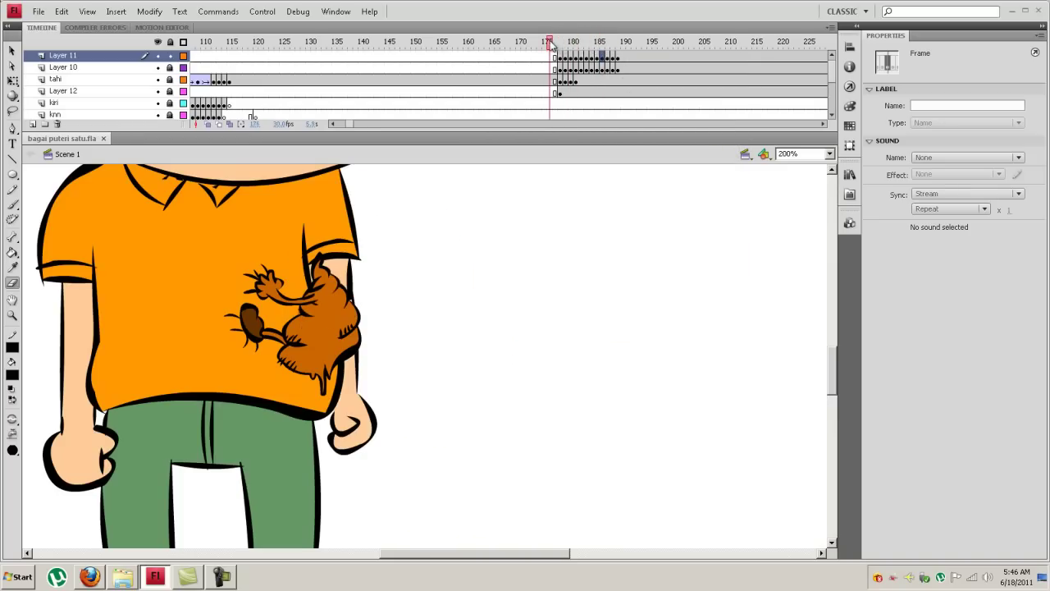
Play back the arm swing, and insert frames on Layers 10 and 11 from frame 178 to hold each pose longer
left_click(12, 51)
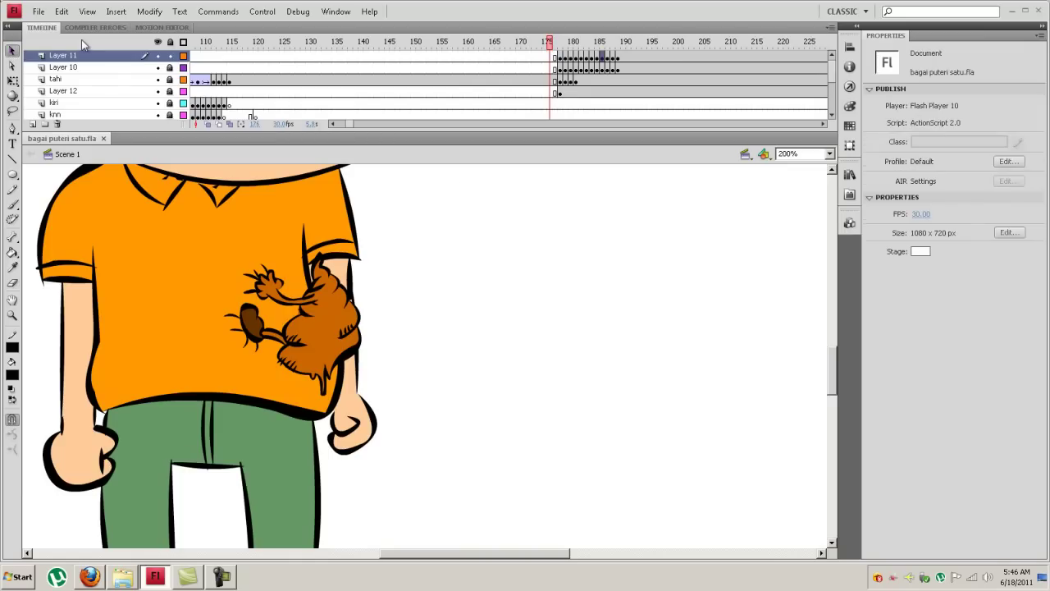
key("Return")
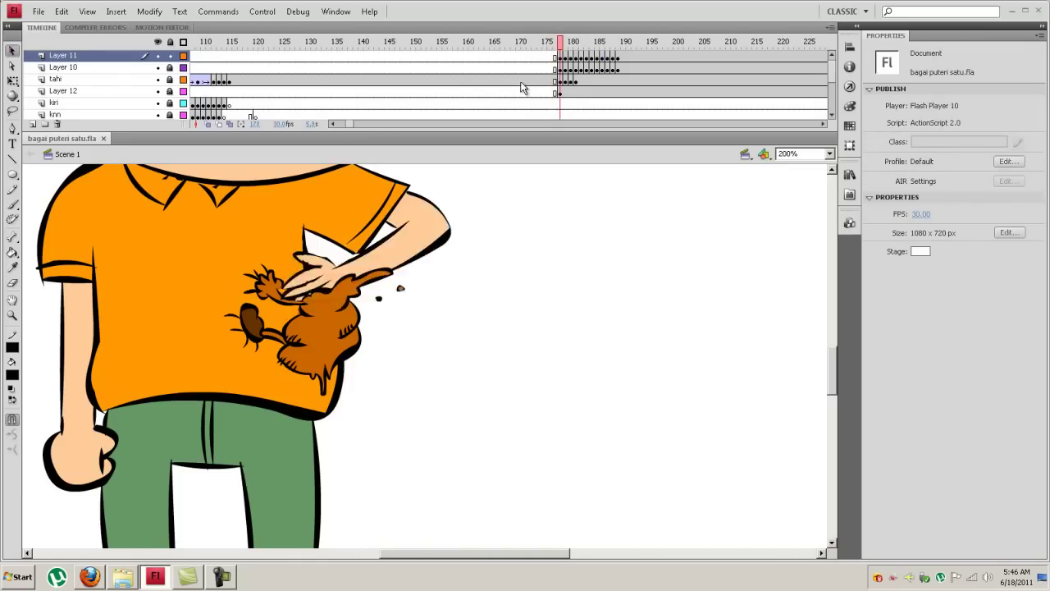
left_click_drag(680, 44, 497, 45)
key("Return")
left_click_drag(647, 49, 534, 46)
left_click(561, 69)
key("F5")
key("F5")
key("Return")
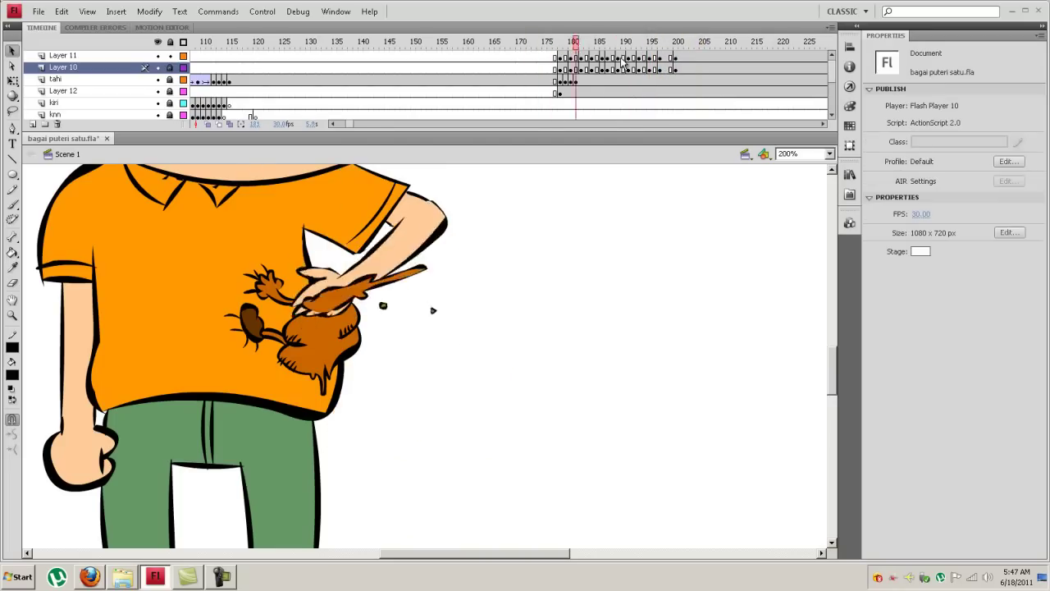
Remove the extra frame at 185 on Layers 10 and 11 and replay the arm swing
left_click(600, 69)
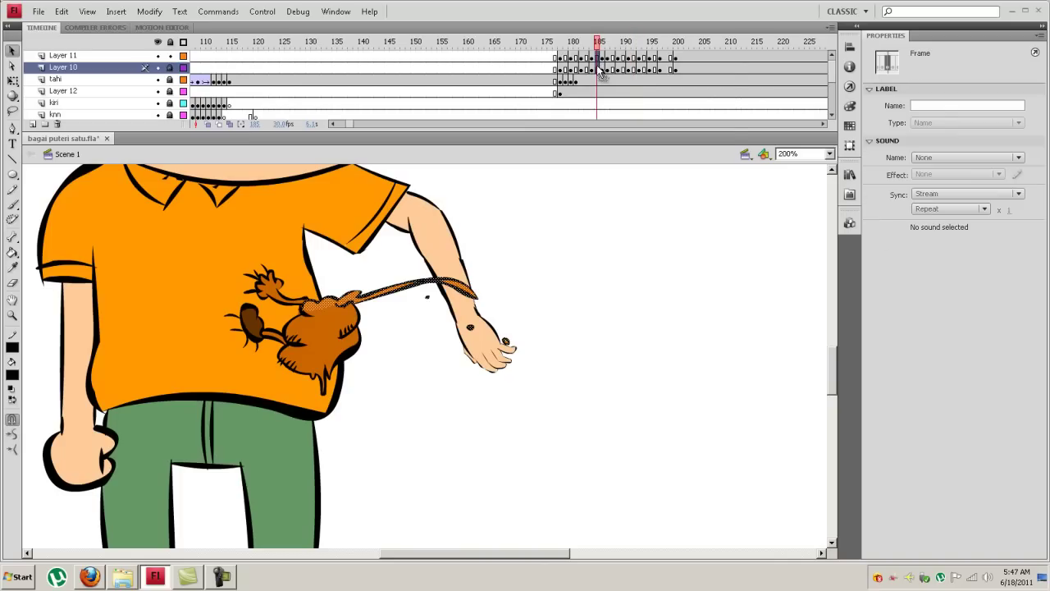
right_click(599, 69)
left_click(644, 122)
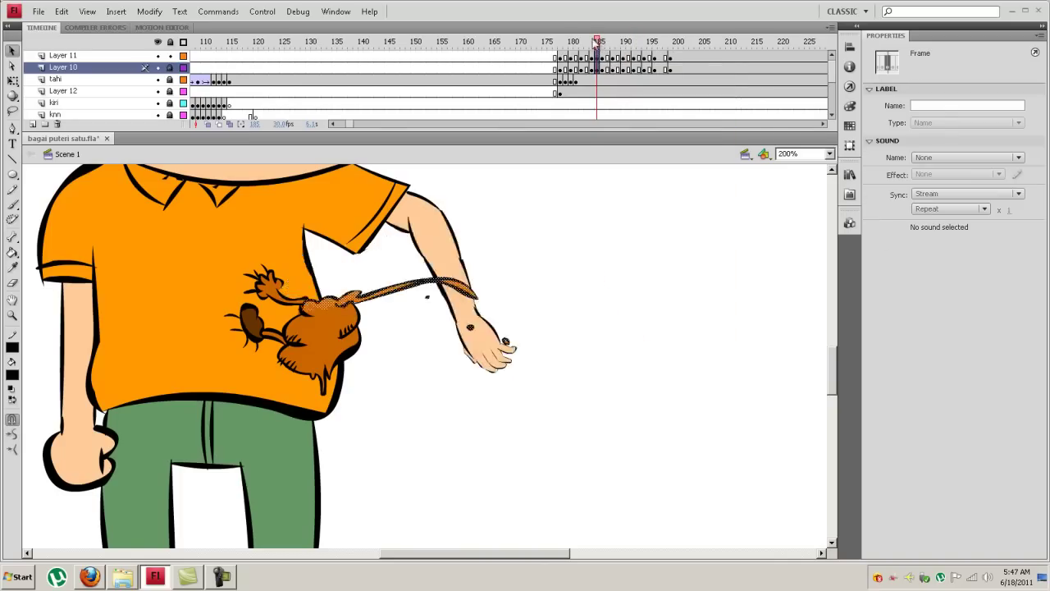
left_click_drag(595, 42, 531, 50)
key("Return")
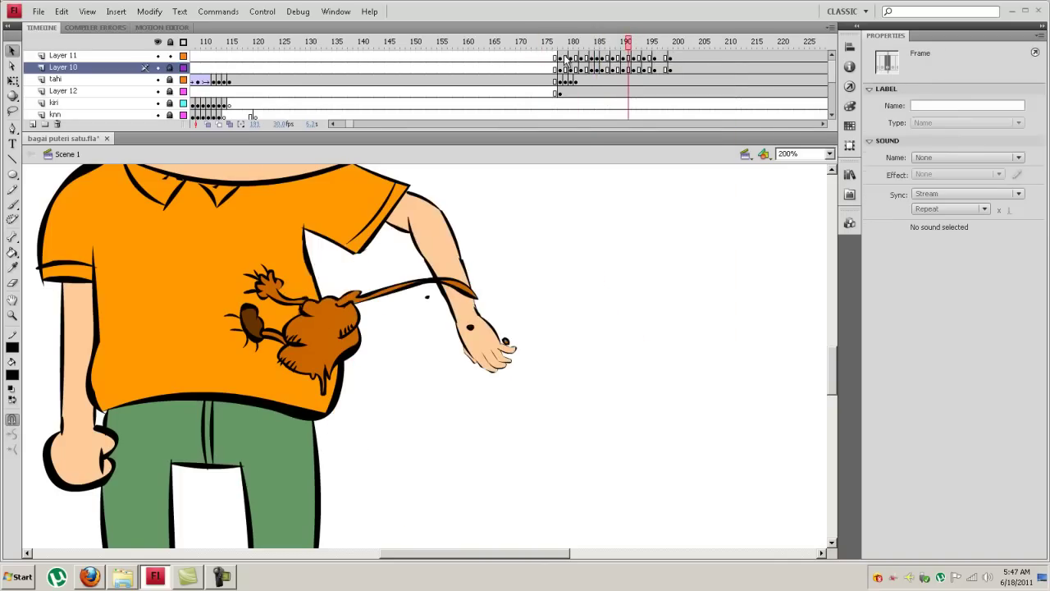
Extend the first two swing poses on Layers 10 and 11 to frames 178–181 and 182–184, and replay the swing
left_click(568, 69)
key("F5")
key("F5")
left_click_drag(580, 56, 534, 48)
key("F5")
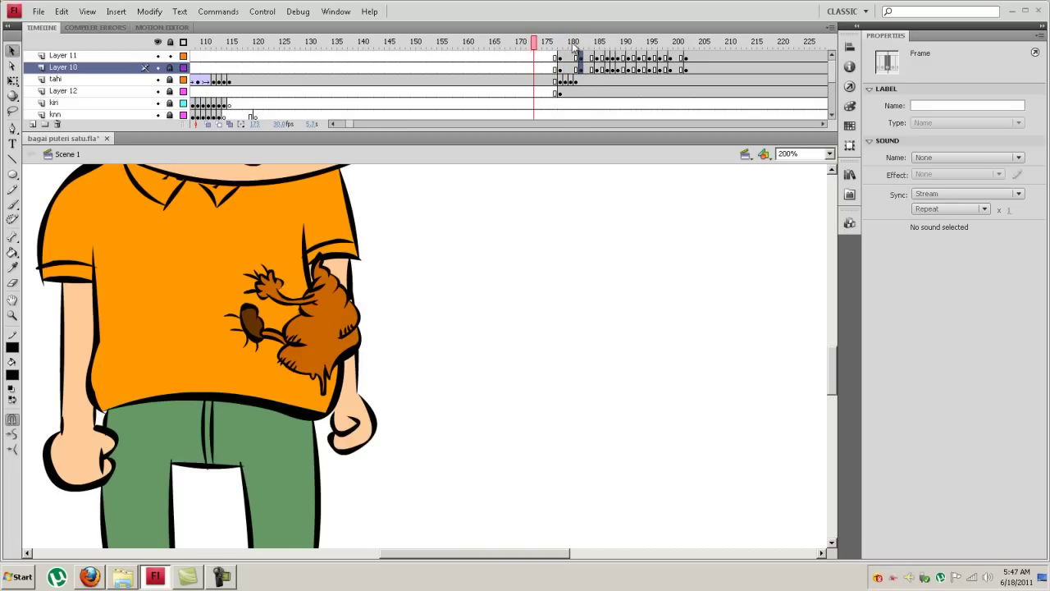
key("Return")
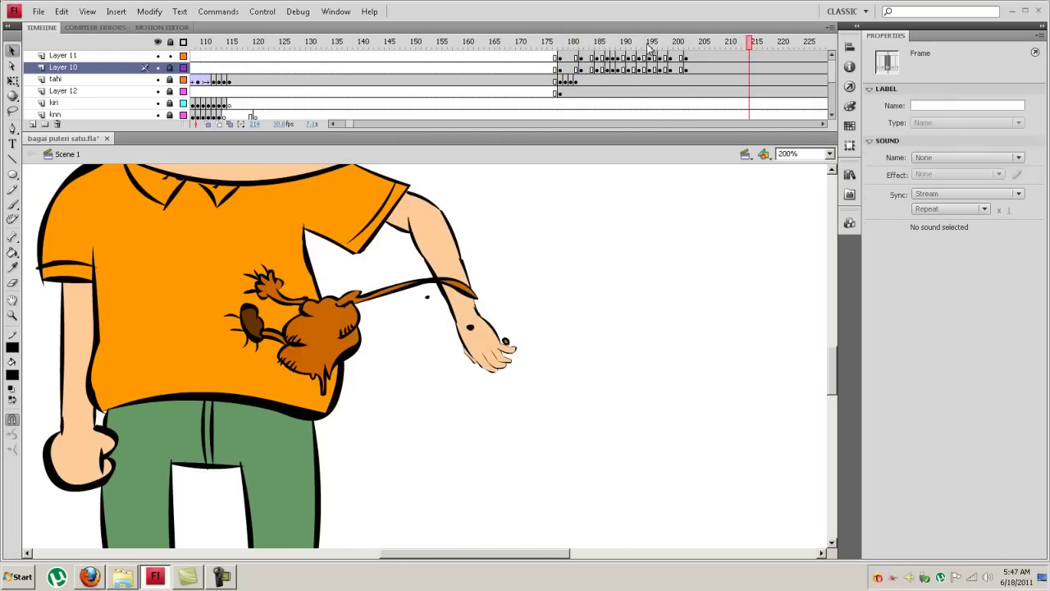
left_click_drag(729, 41, 543, 41)
key("Return")
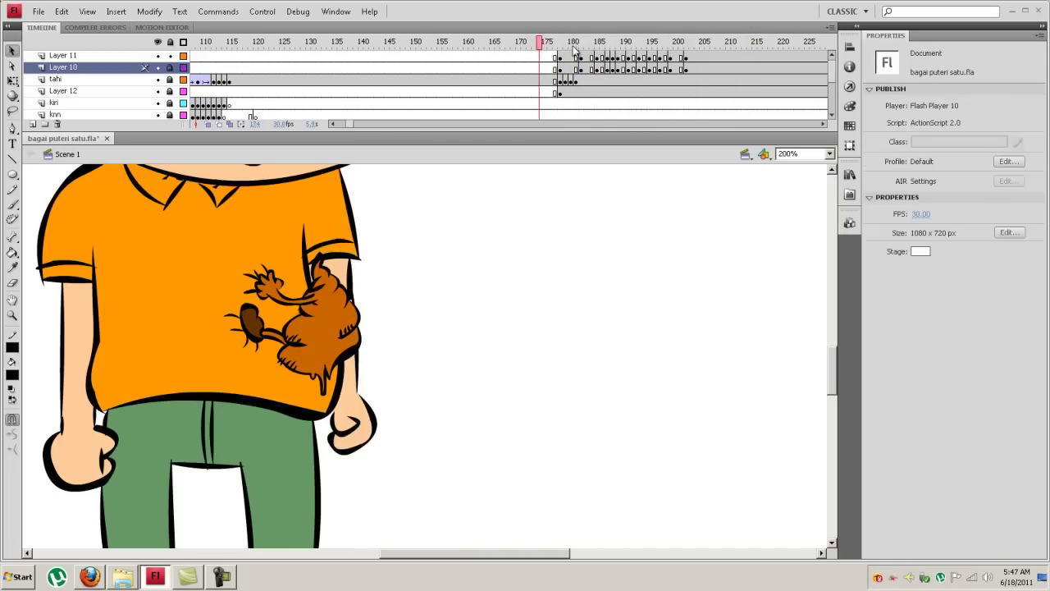
Hold the last swing poses on Layers 10 and 11 longer, placing the final pose at frame 205, and save the file
left_click(660, 67)
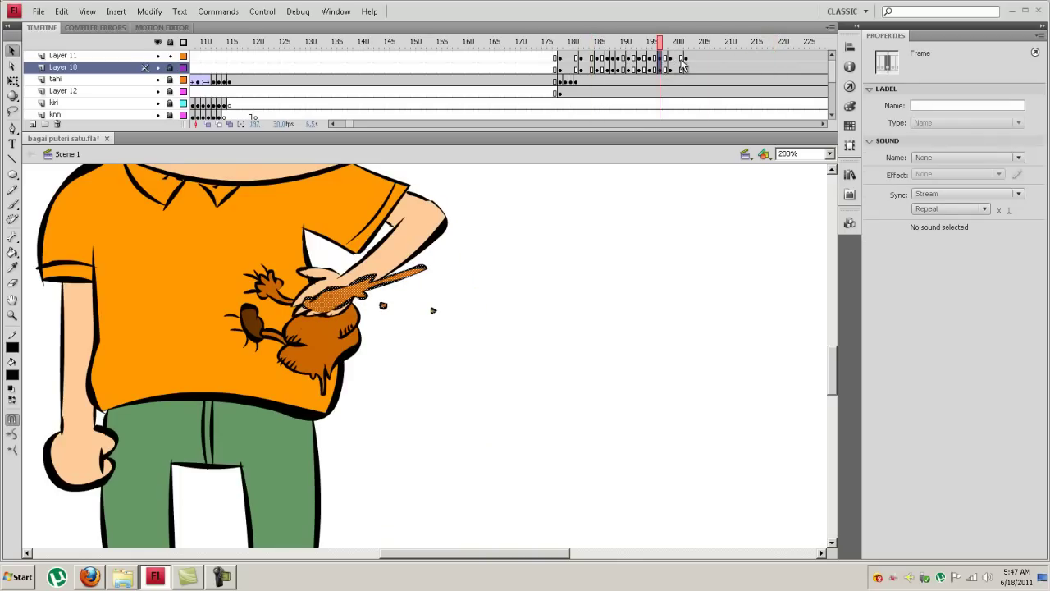
key("Return")
left_click(666, 68)
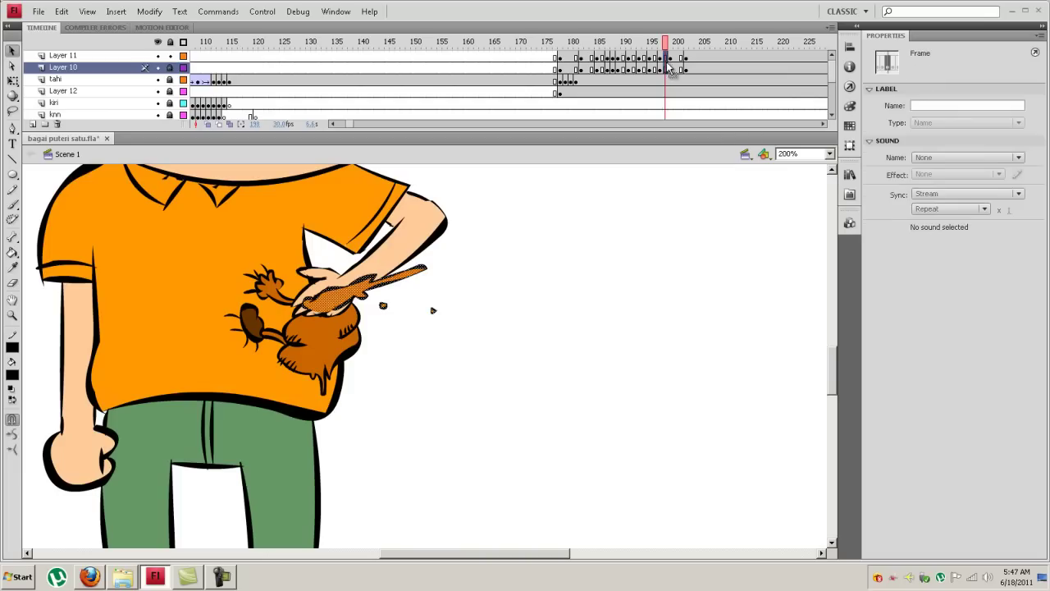
left_click(680, 68)
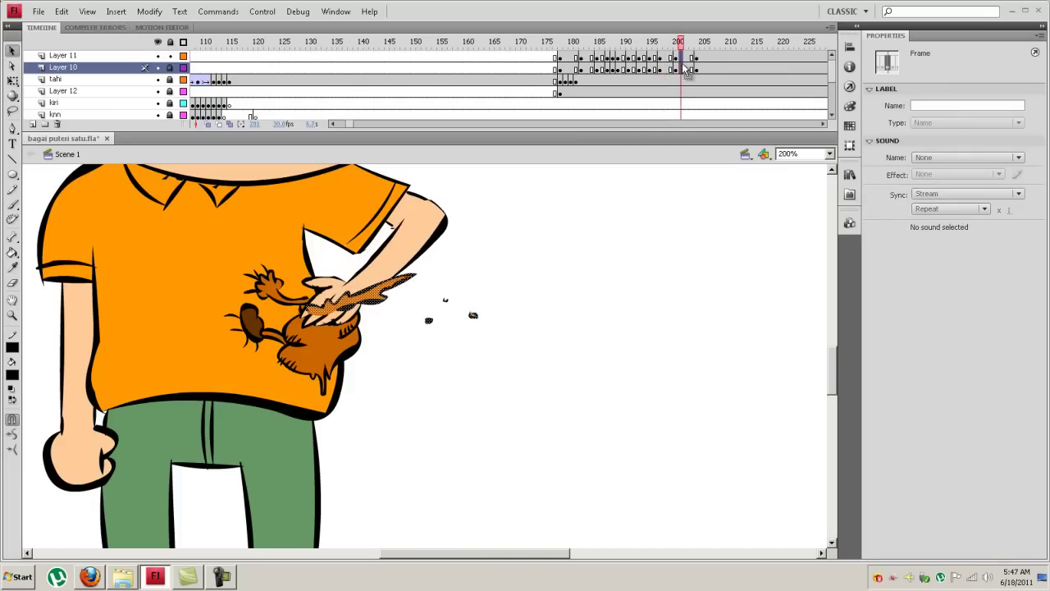
left_click_drag(682, 45, 555, 43)
key("Return")
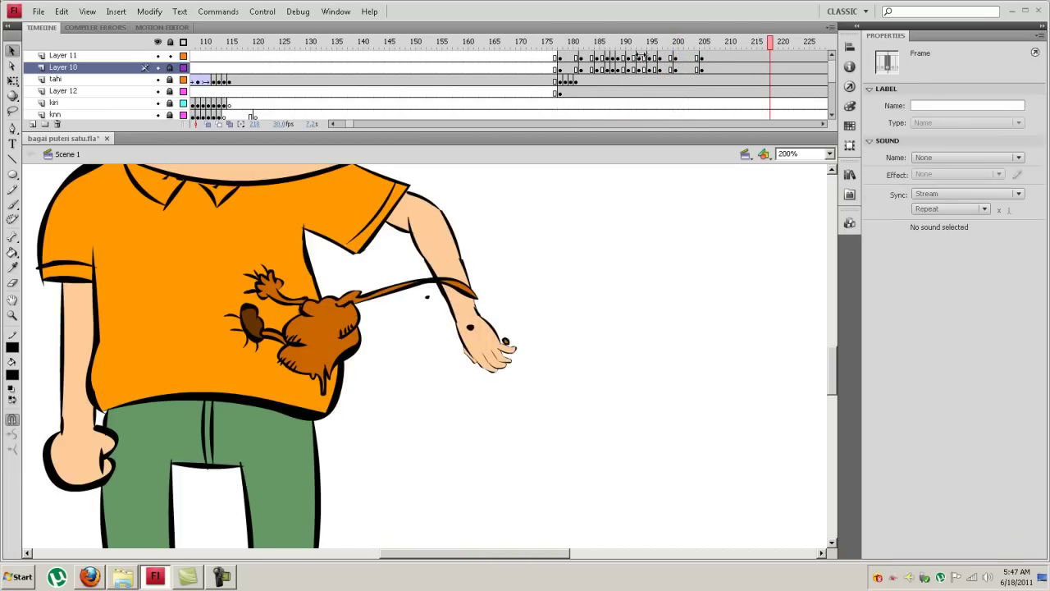
key("ctrl+s")
Unlock the tahi layer and insert keyframes at frames 182, 183 and 184, nudging the brown figure slightly
left_click_drag(769, 45, 592, 59)
left_click(584, 82)
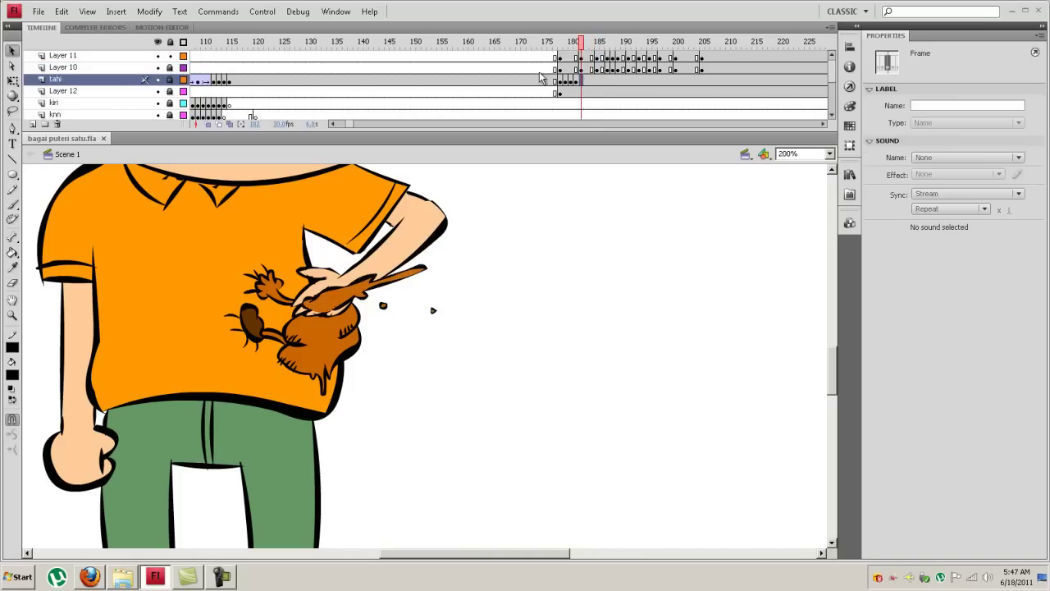
left_click(170, 56)
left_click(584, 79)
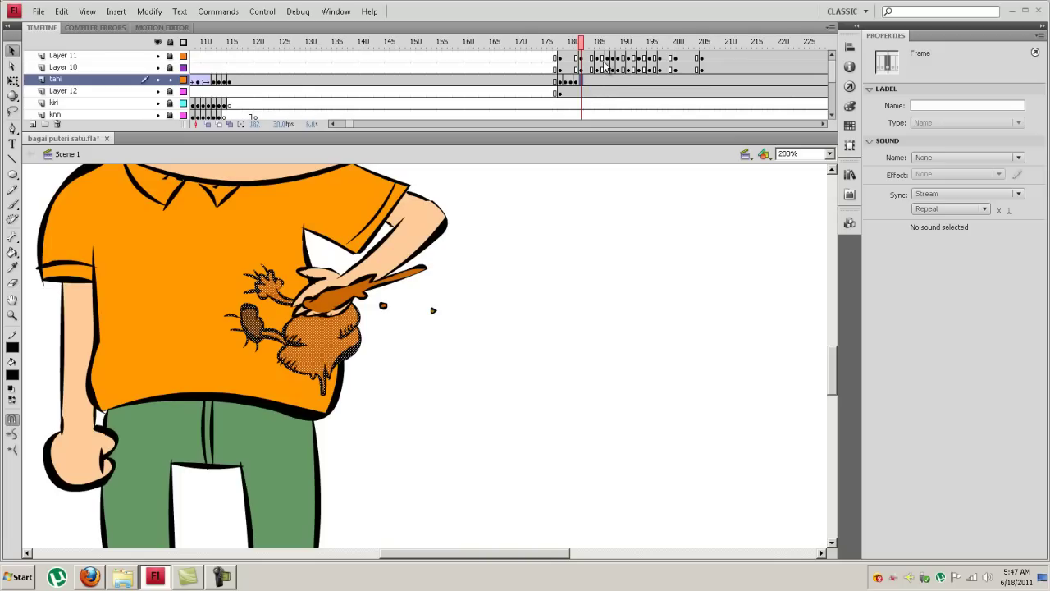
left_click(586, 45)
left_click(581, 80)
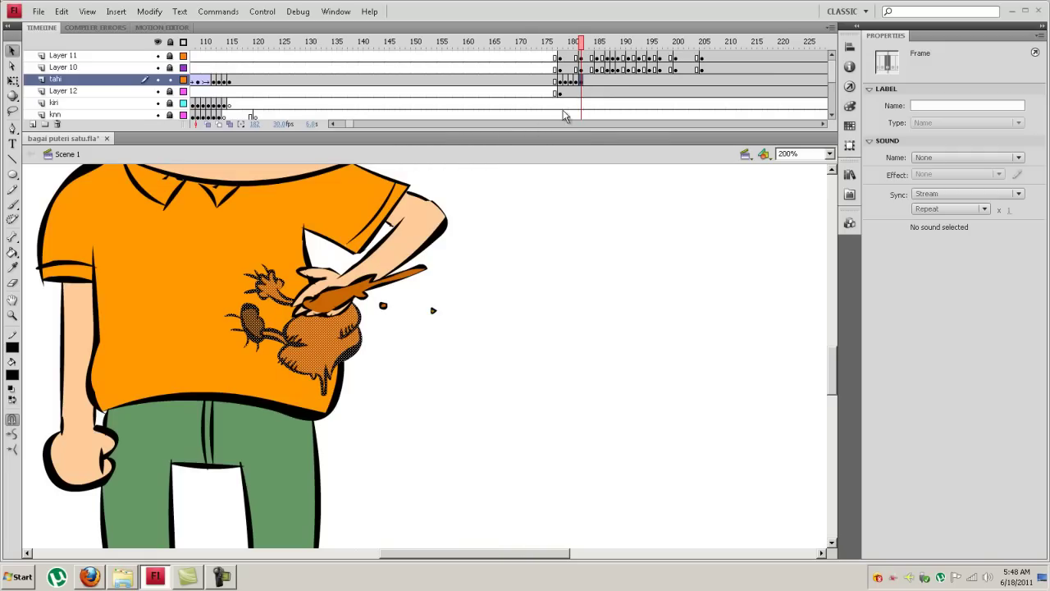
left_click(588, 81)
left_click(592, 82)
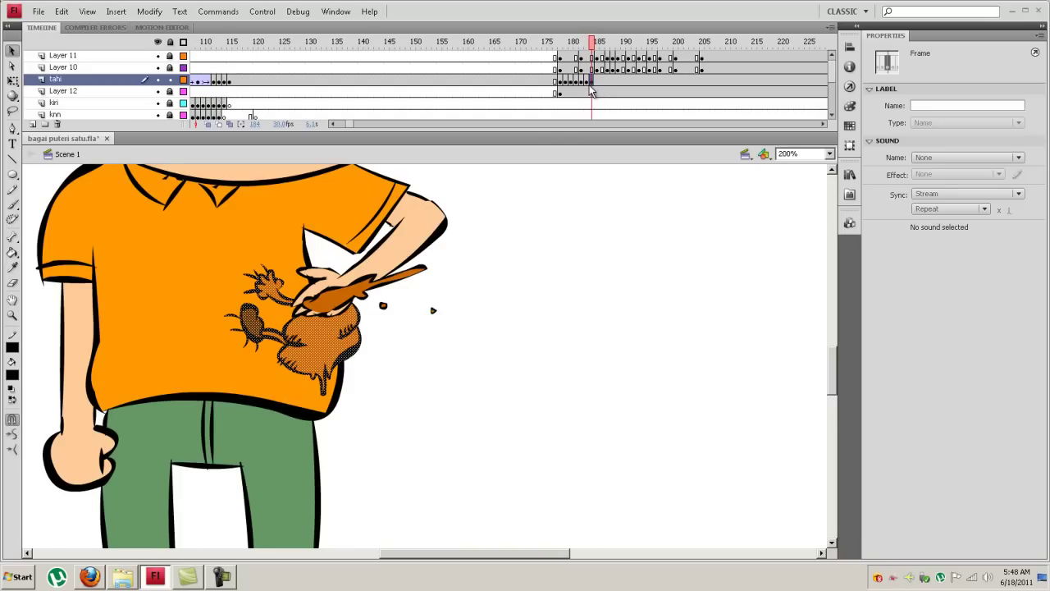
Insert tahi keyframes at frames 185, 186 and 187 with small figure nudges, and play back the shaking
key(".")
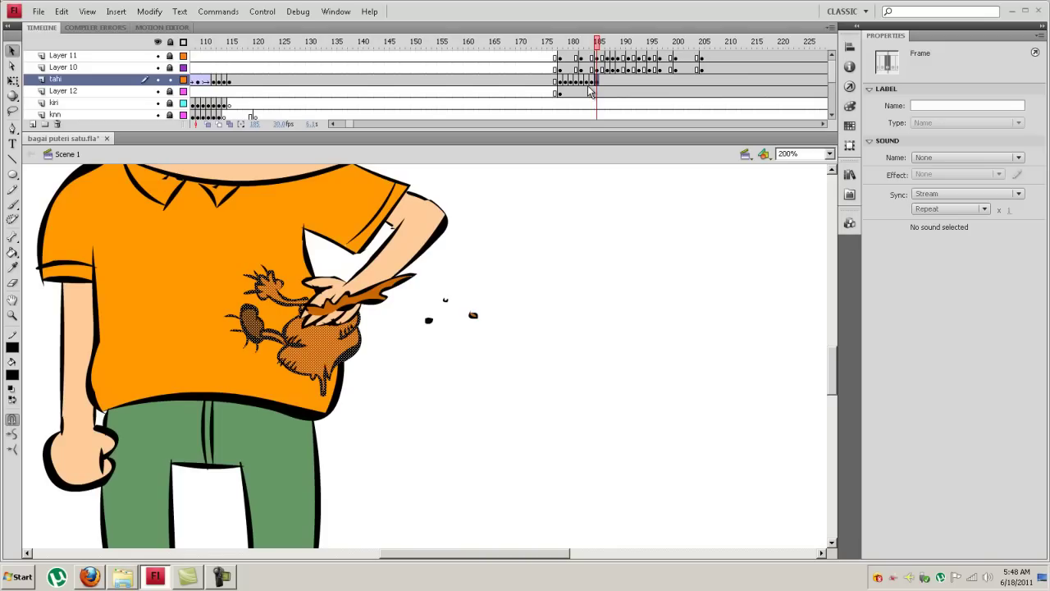
key(".")
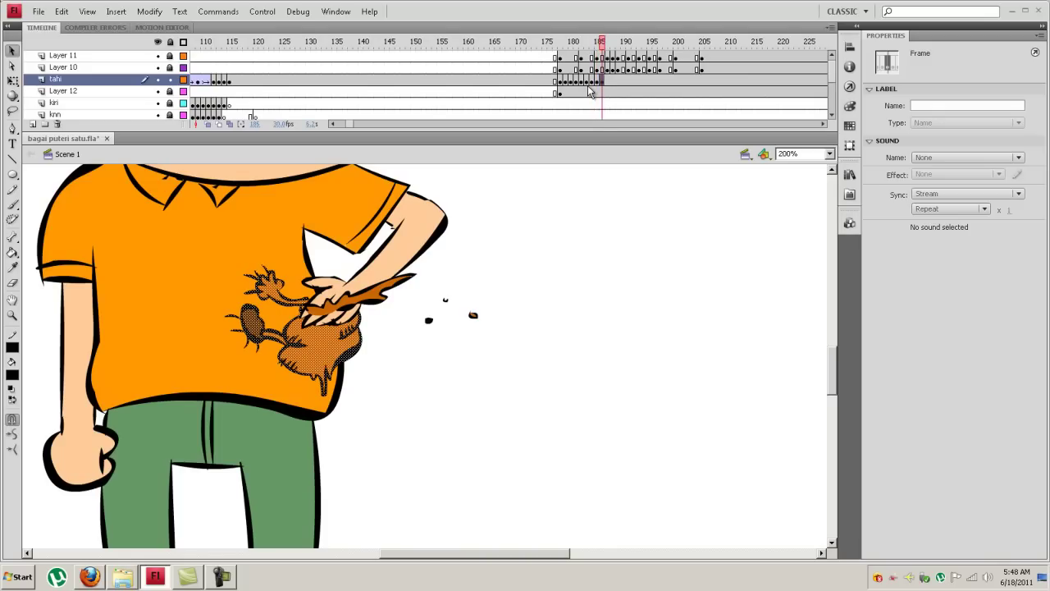
key(".")
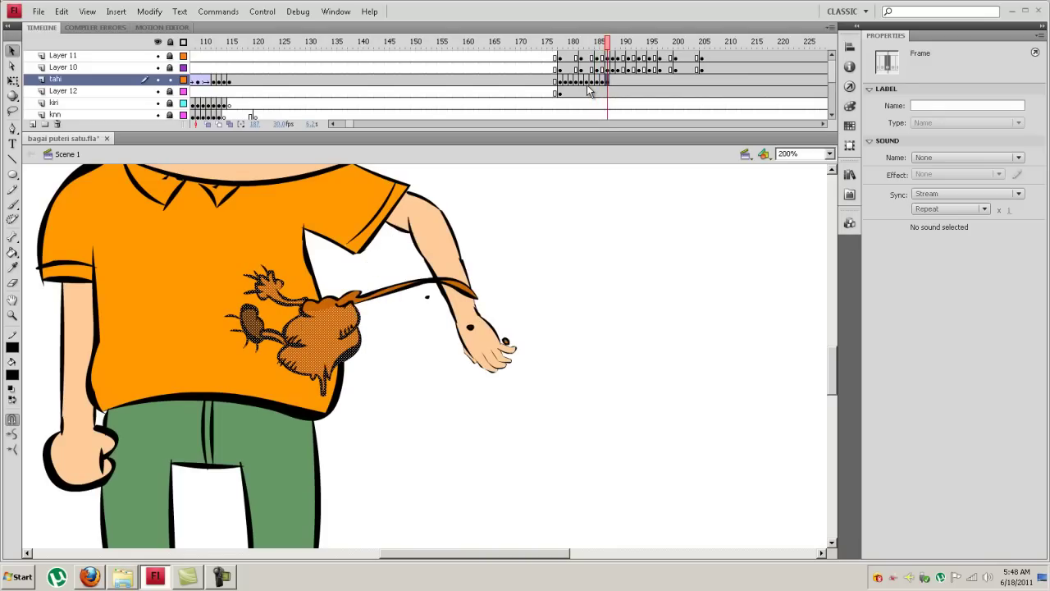
left_click(596, 43)
left_click_drag(594, 46, 571, 49)
left_click(621, 45)
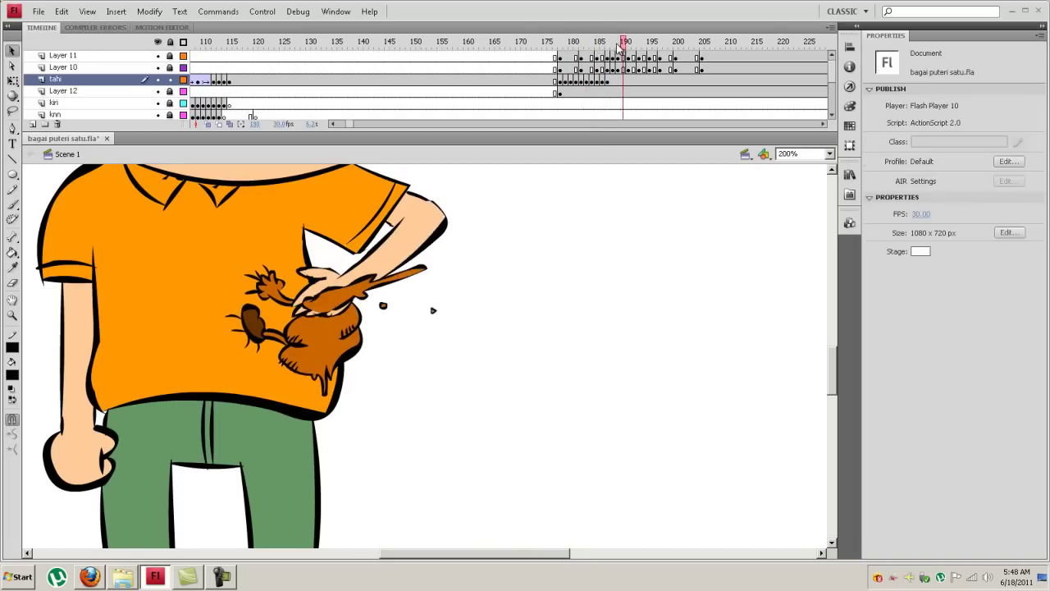
key("Return")
Create classic tweens for the tahi figure between keyframes at frames 187, 190 and 193, and preview the motion
left_click(598, 81)
left_click(641, 81)
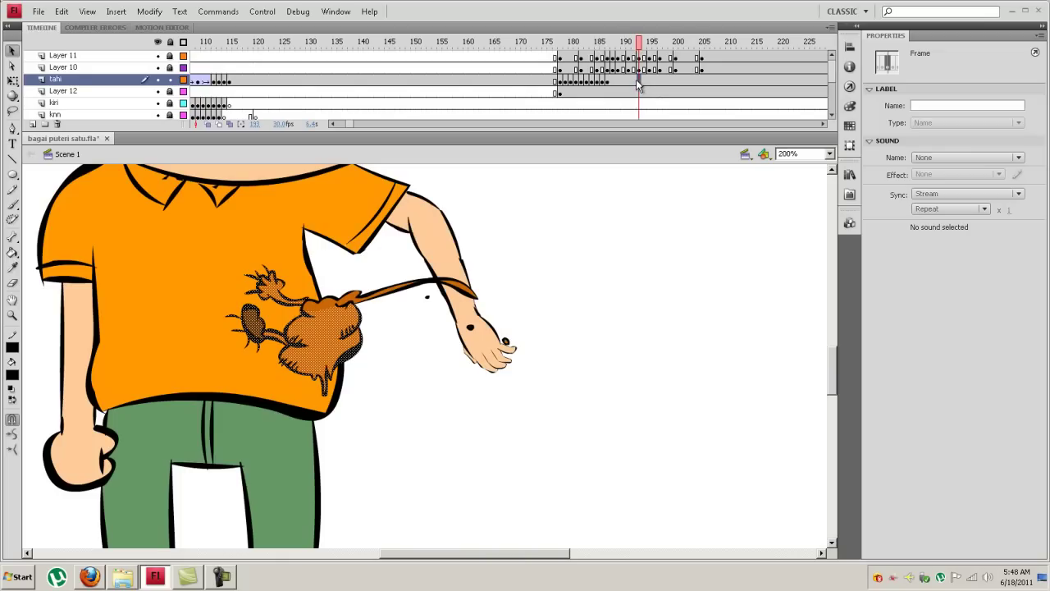
right_click(632, 81)
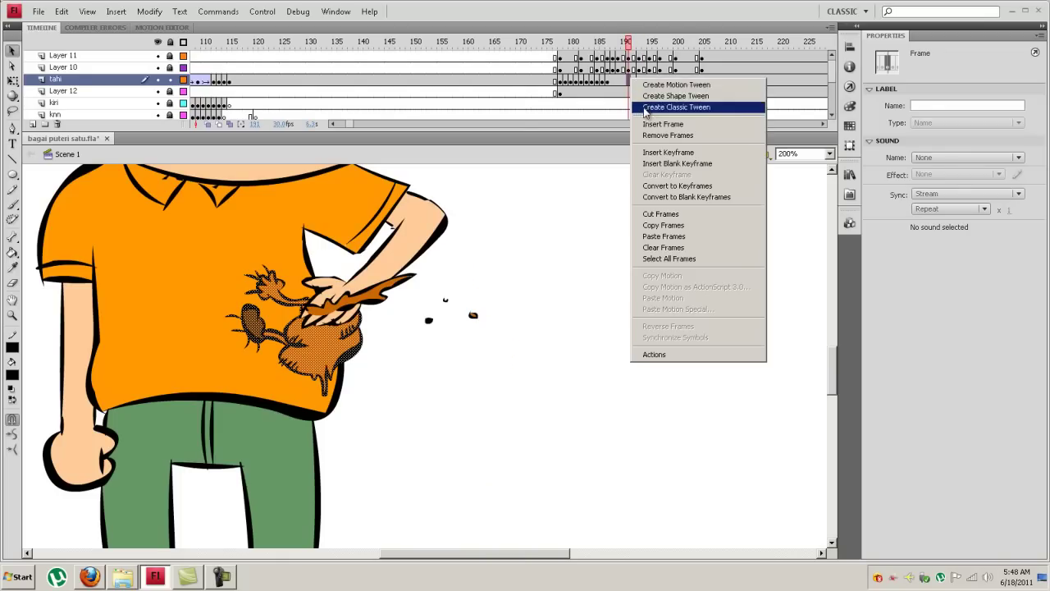
left_click(656, 105)
left_click(625, 82)
left_click(627, 85)
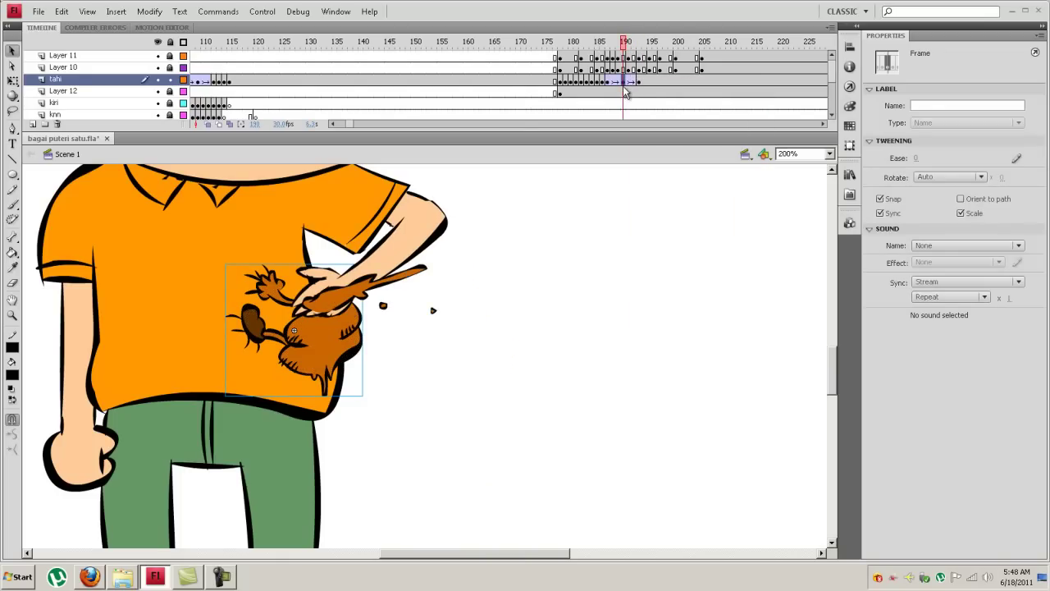
left_click(608, 43)
mouse_move(607, 43)
left_mouse_down()
mouse_move(633, 43)
mouse_move(593, 42)
left_mouse_up()
key("Return")
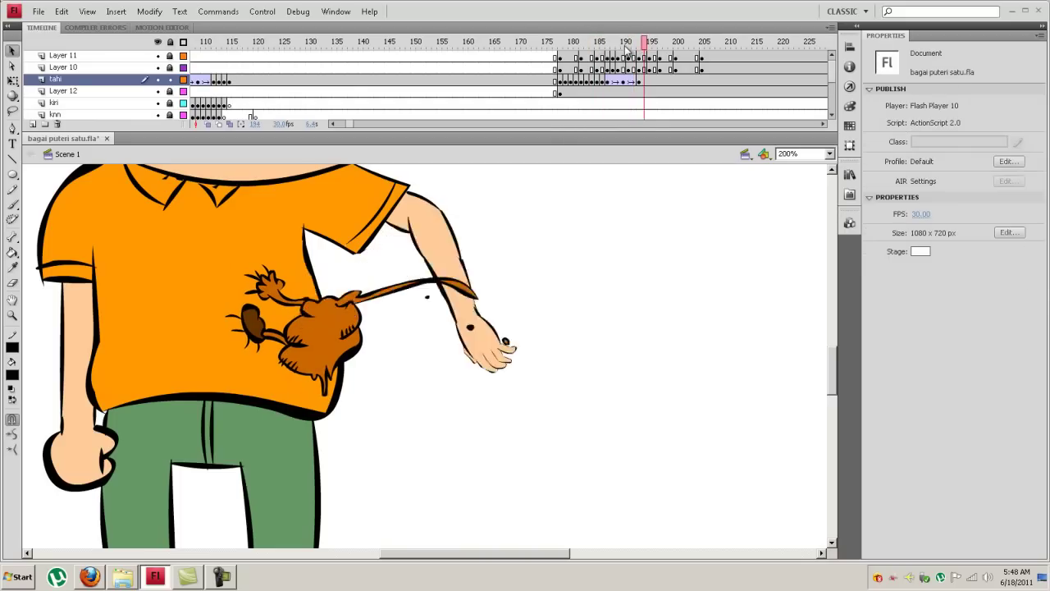
left_click_drag(781, 44, 629, 59)
key("Return")
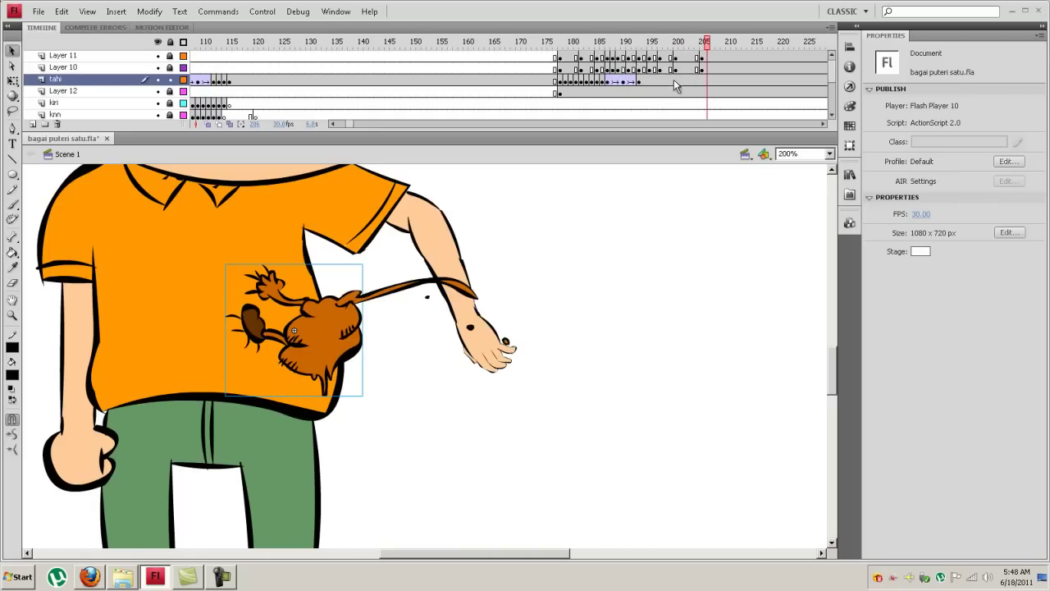
Insert a tahi keyframe at frame 199, classic-tween the figure from frame 193, and add a keyframe at frame 196
left_click(670, 82)
key("F6")
left_click(660, 81)
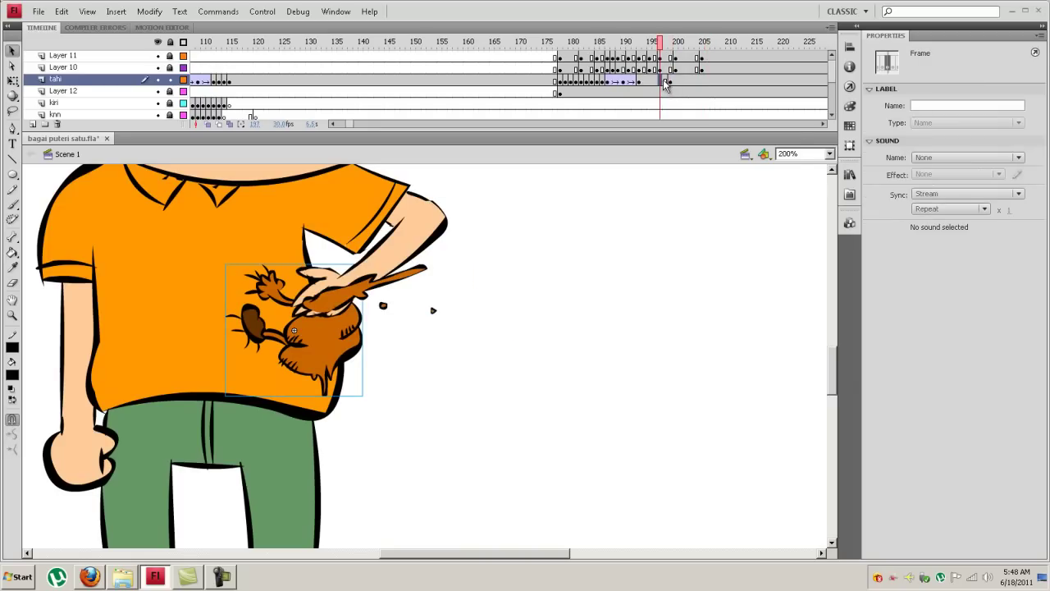
right_click(665, 86)
left_click(683, 108)
left_click(661, 86)
left_click(657, 83)
Nudge the brown figure slightly to the left in the tahi tween and add a keyframe at frame 197
key("Right")
key("Left")
key("Left")
key("Left")
key("Left")
key("Left")
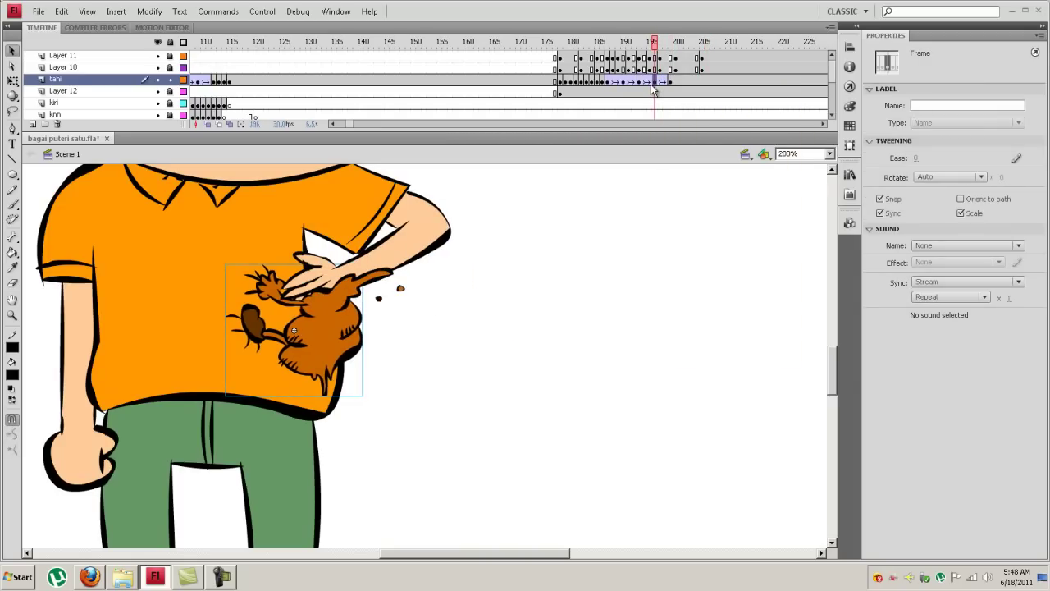
key("Left")
key("Left")
mouse_move(655, 42)
left_mouse_down()
mouse_move(628, 45)
mouse_move(646, 46)
left_mouse_up()
left_click(659, 82)
left_click(663, 83)
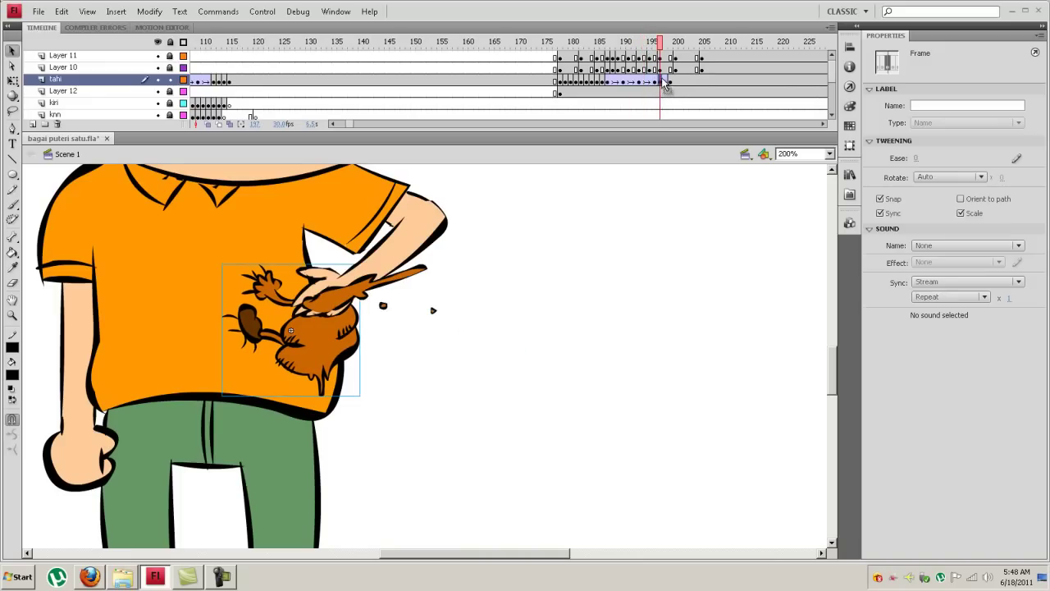
Move the last keyframe of the tahi tween to frame 205 and replay the animation to check its timing
left_click_drag(674, 86, 690, 84)
left_click_drag(660, 42, 555, 43)
key("Return")
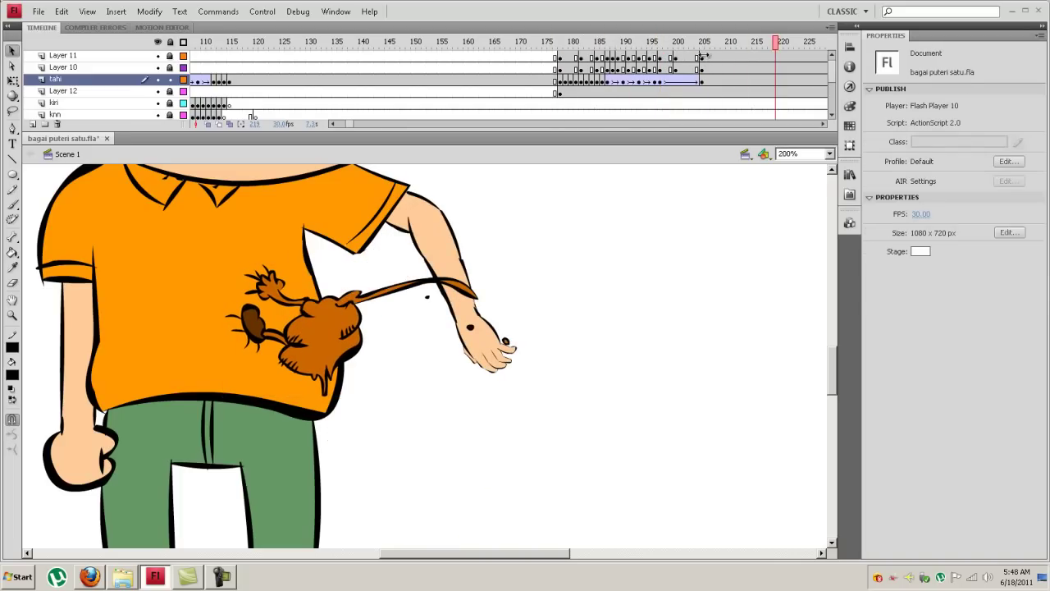
left_click_drag(769, 50, 709, 52)
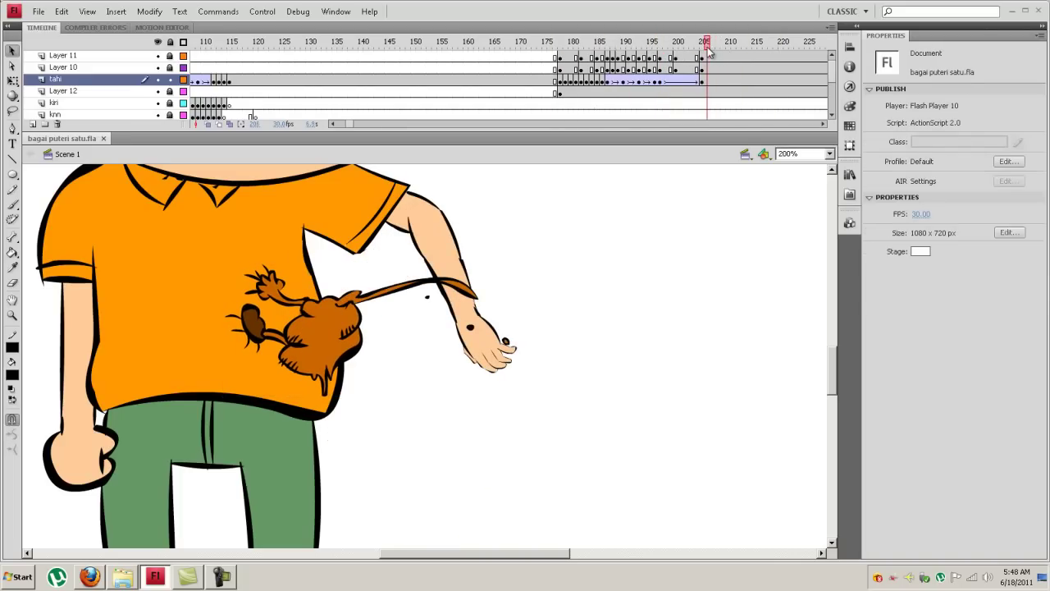
Insert a tahi keyframe at frame 206 and move the brown figure right, off the shirt to beside the boy's outstretched forearm
left_click(707, 79)
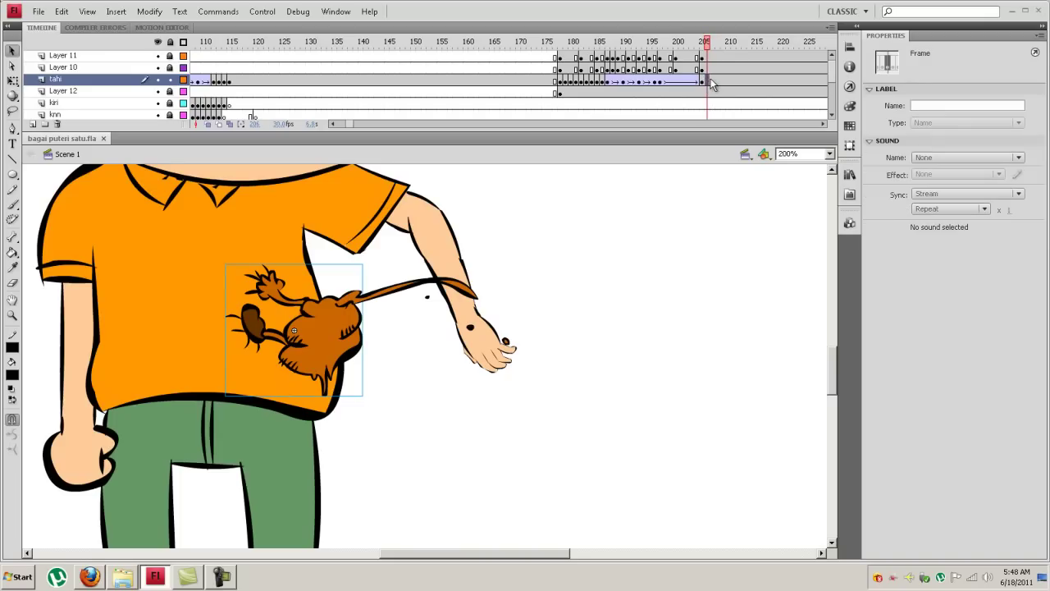
key("F6")
left_click(360, 301)
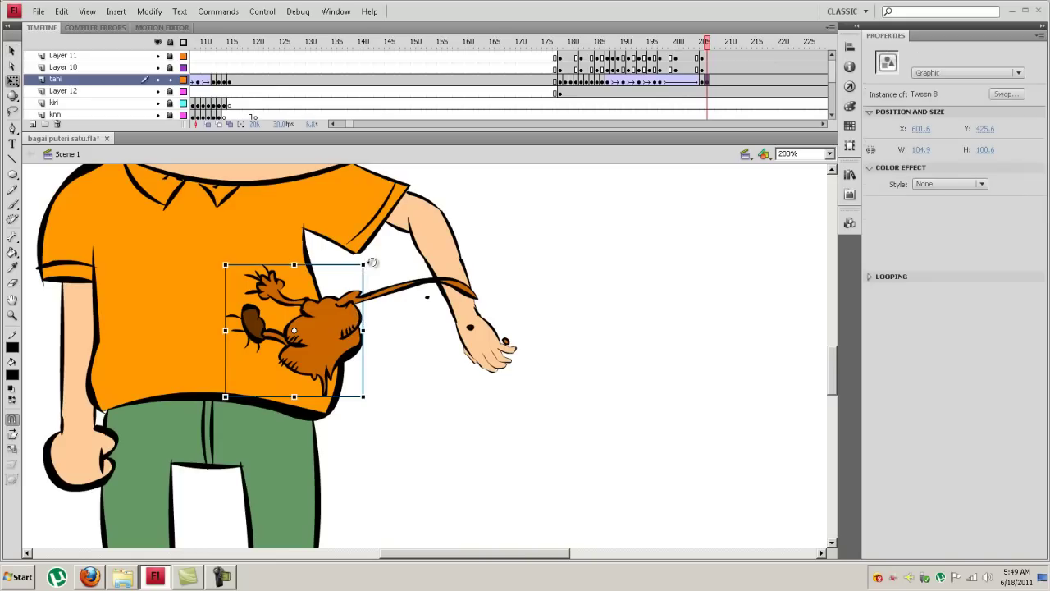
left_click_drag(350, 330, 462, 329)
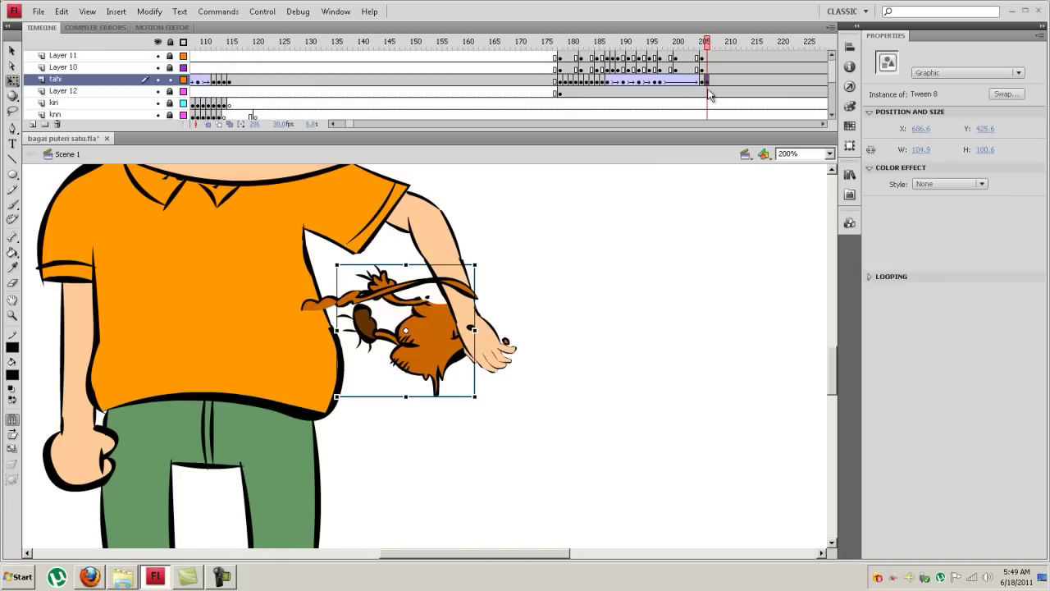
Insert a tahi keyframe at frame 217 and create a classic tween to it from frame 206
left_click(763, 81)
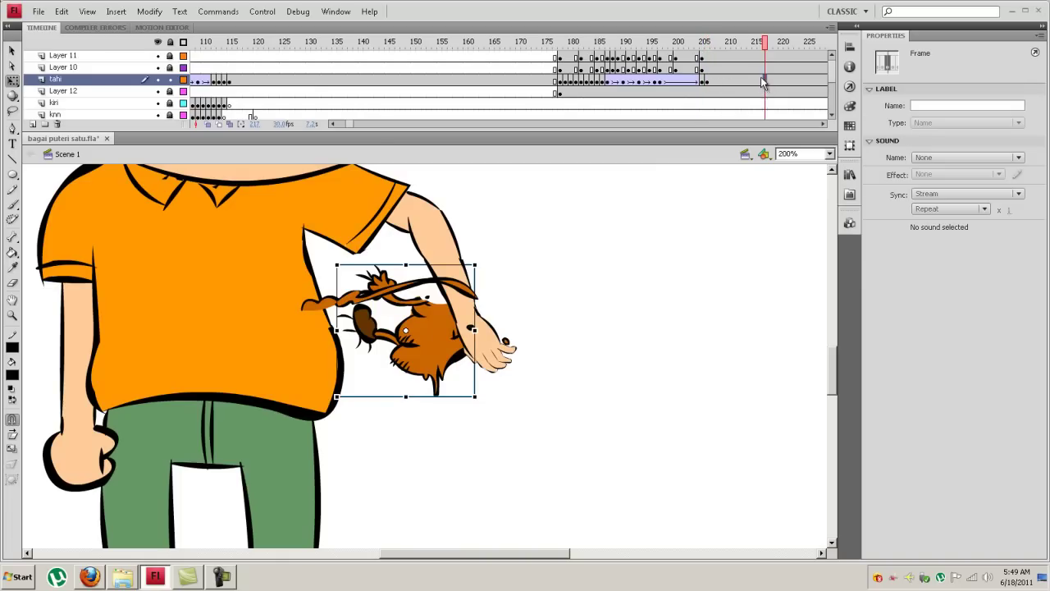
right_click(755, 82)
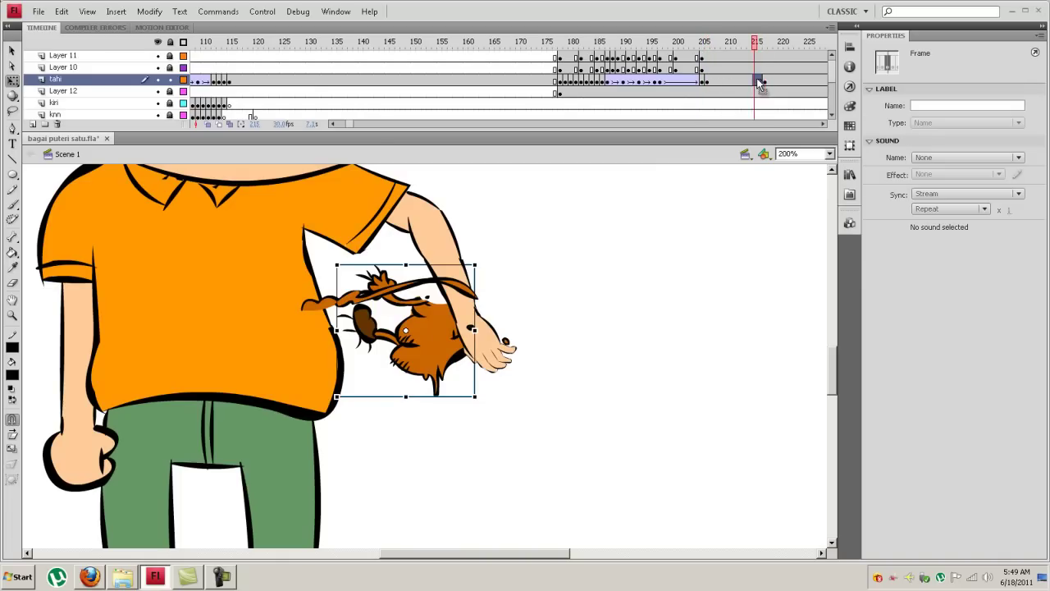
left_click(792, 105)
Add a tahi keyframe at frame 211, move the brown figure up and right over the boy's hand, and rotate it slightly clockwise
left_click(734, 82)
left_click(736, 83)
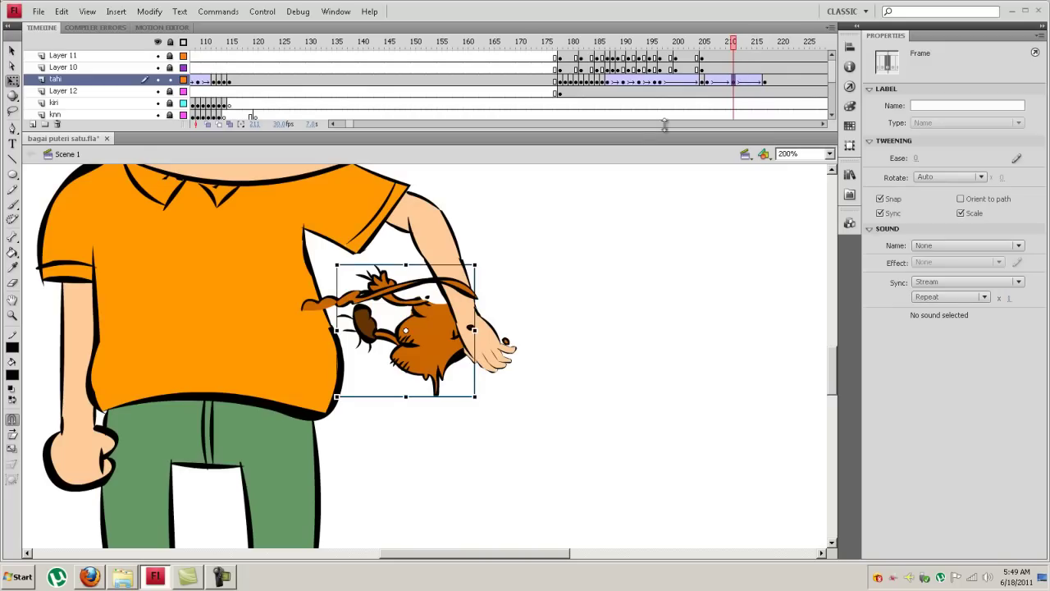
left_click_drag(434, 322, 530, 282)
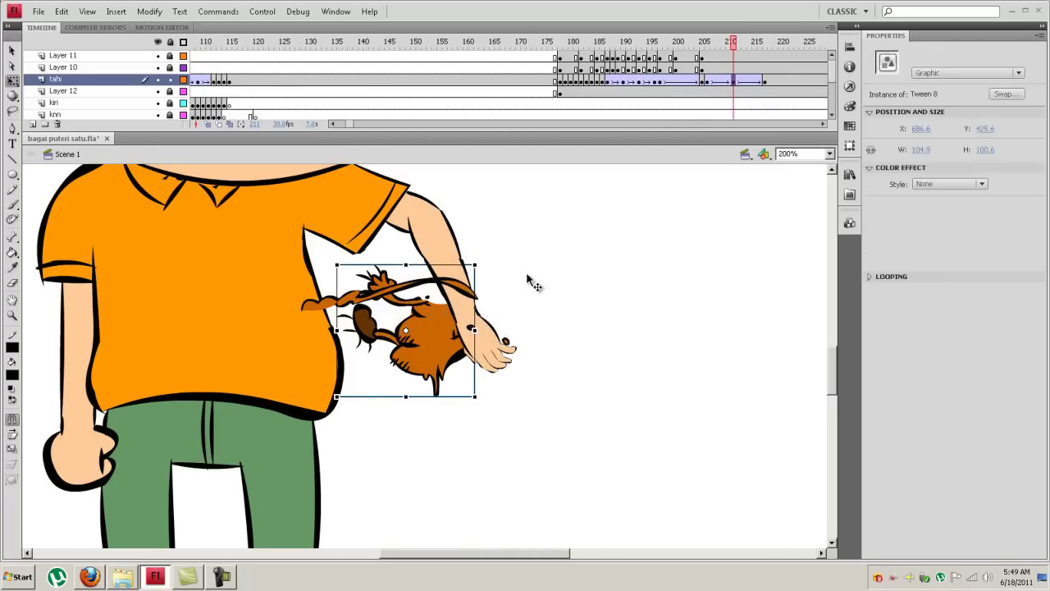
left_click_drag(578, 223, 607, 240)
Remove all frames of the tahi layer after the keyframe at frame 211
left_click_drag(739, 42, 743, 80)
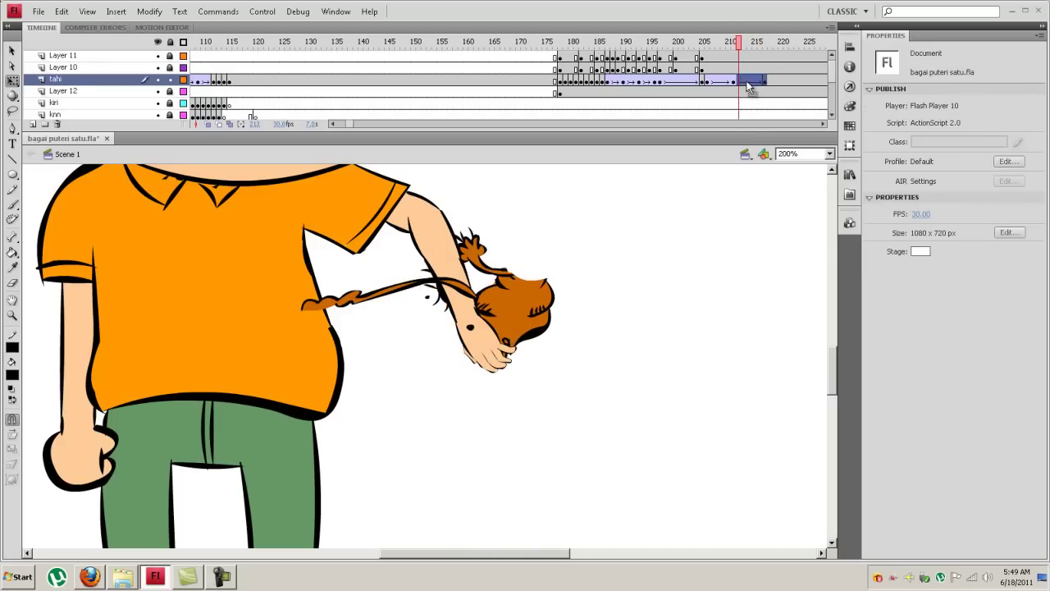
right_click(744, 81)
left_click(771, 135)
left_click_drag(739, 45, 738, 51)
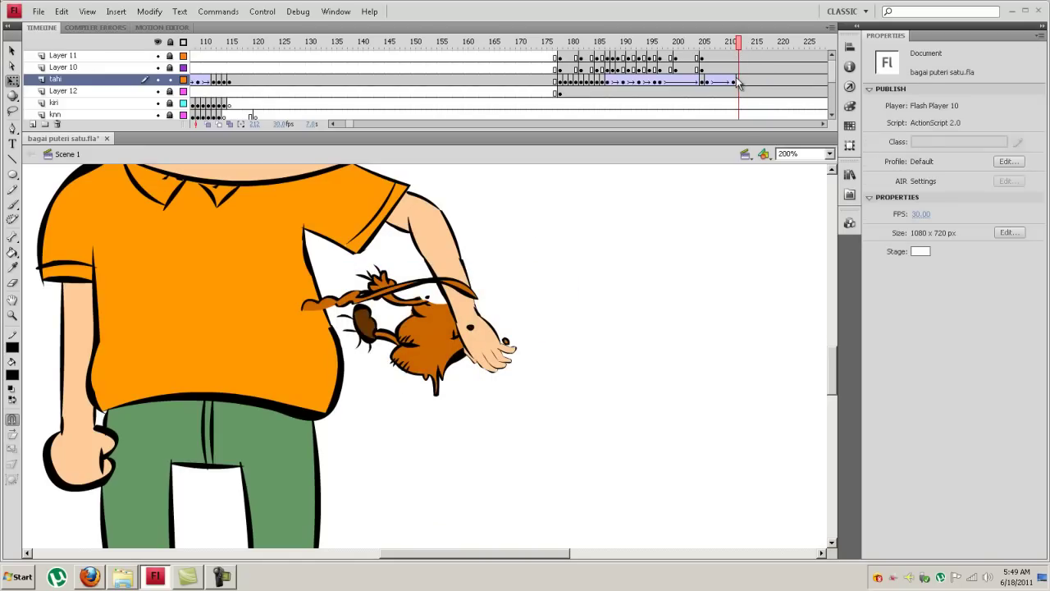
left_click(743, 81)
right_click(749, 82)
left_click(765, 133)
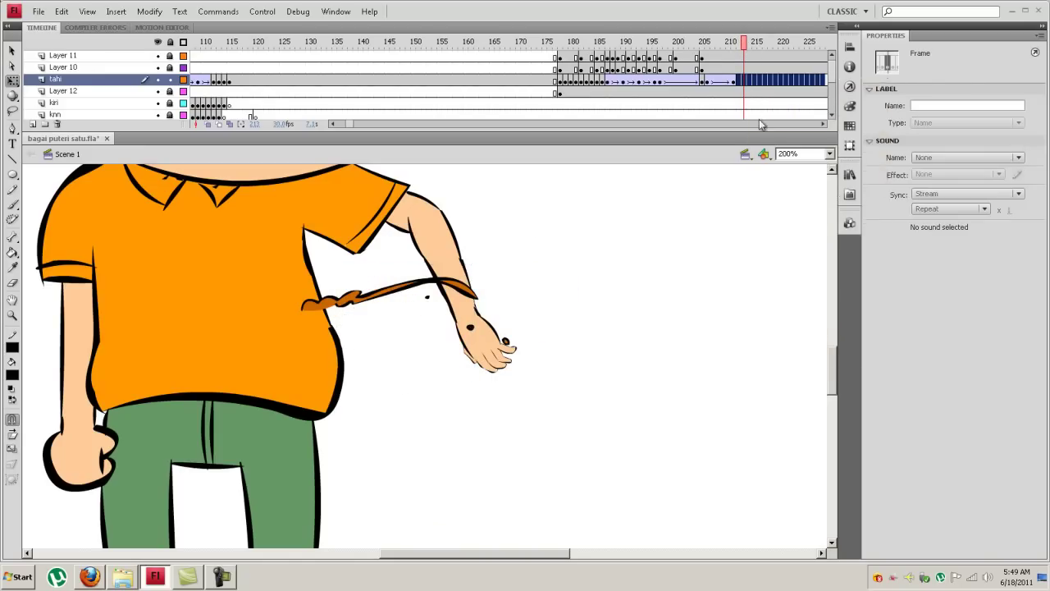
Lengthen the tahi tween after frame 206 so its last keyframe falls on frame 225, and preview the slower motion
left_click(732, 81)
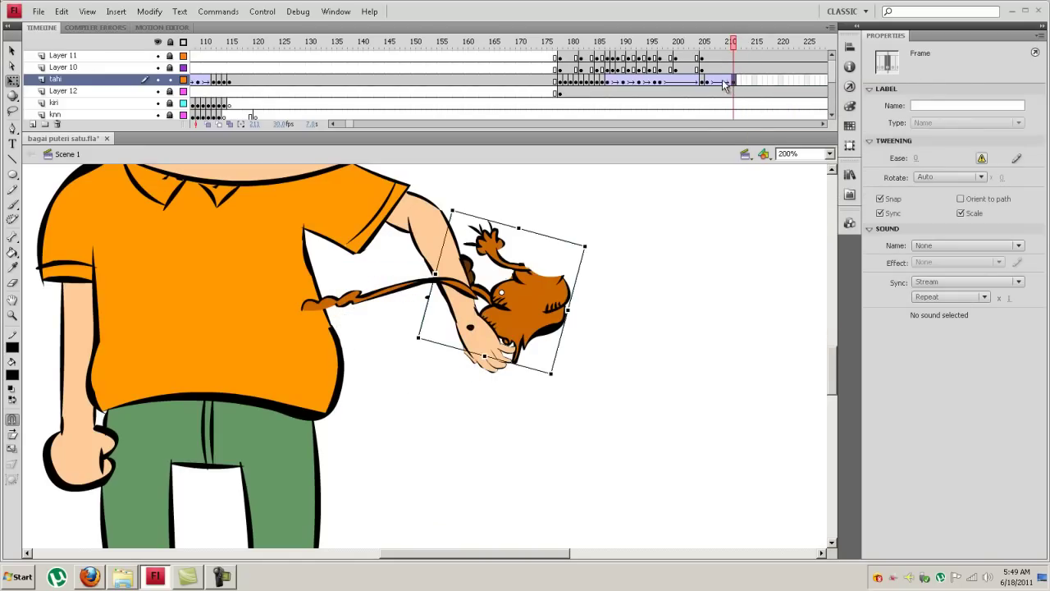
left_click(724, 81)
key("F5")
key("F5")
key("F5")
key("F5")
key("F5")
key("F5")
key("F5")
key("F5")
key("F5")
key("F5")
key("F5")
key("F5")
key("F5")
key("F5")
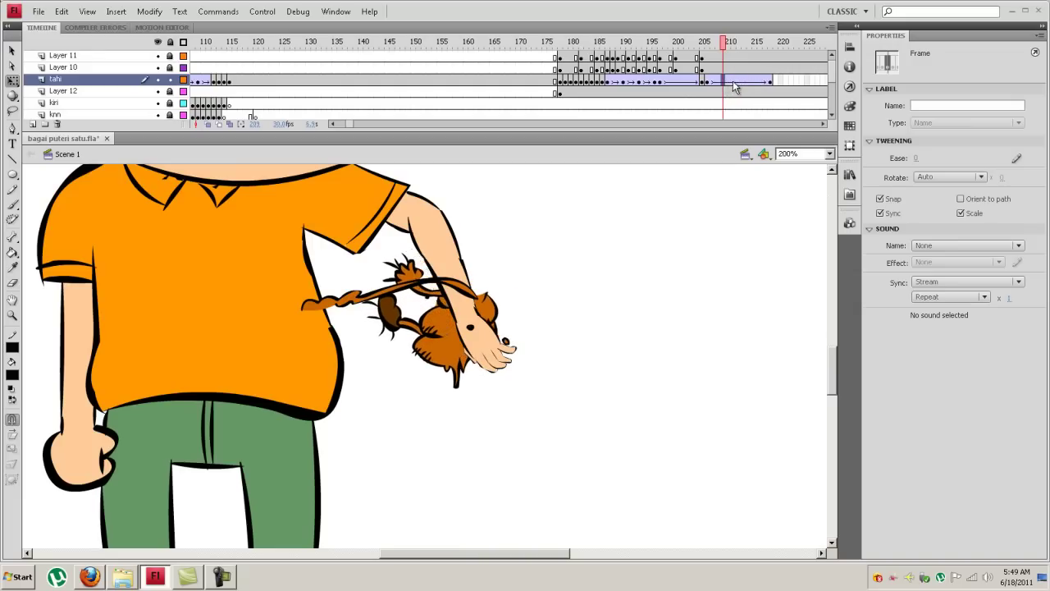
left_click_drag(726, 45, 492, 80)
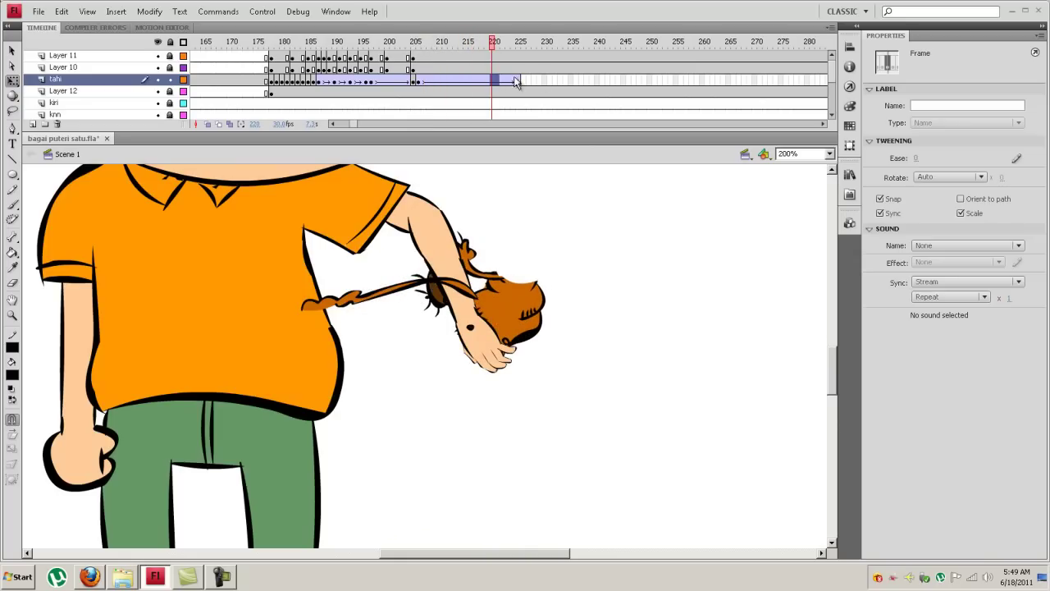
Insert a tahi keyframe at frame 242 and move the brown figure down and right, clear of the boy's hand
left_click(609, 81)
key("F6")
left_click_drag(548, 298, 680, 382)
right_click(691, 378)
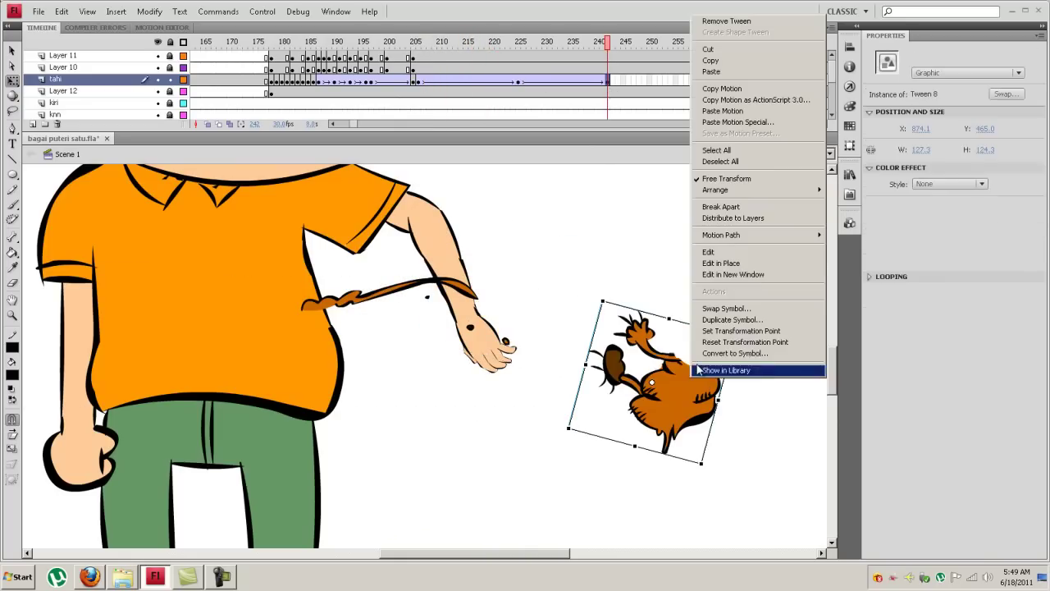
left_click(600, 227)
Add a tahi keyframe at frame 234 and rotate the brown figure clockwise so its limbs point upward
left_click_drag(611, 45, 557, 91)
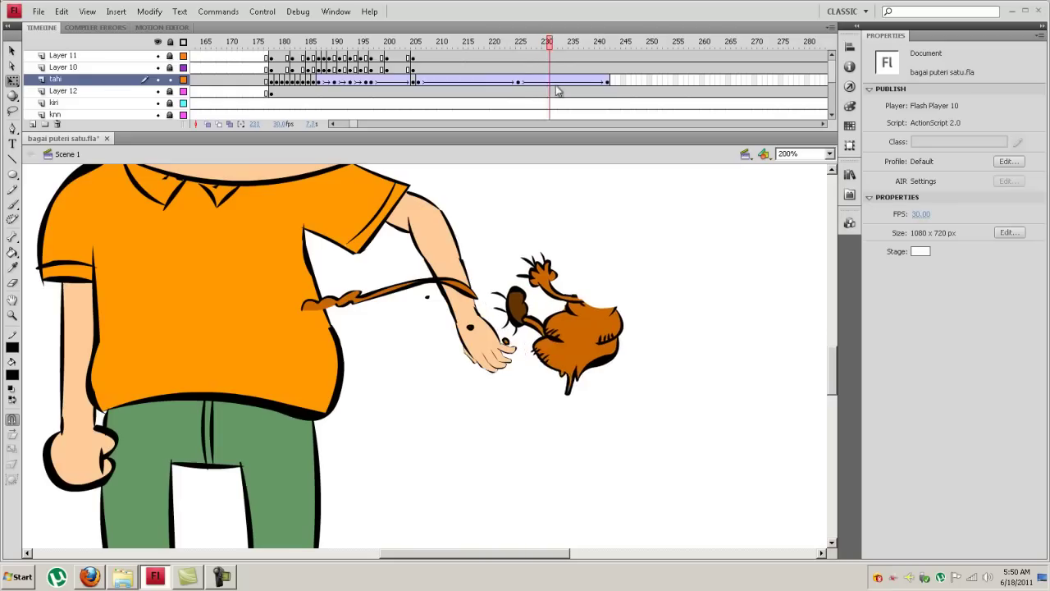
left_click(565, 79)
key("F6")
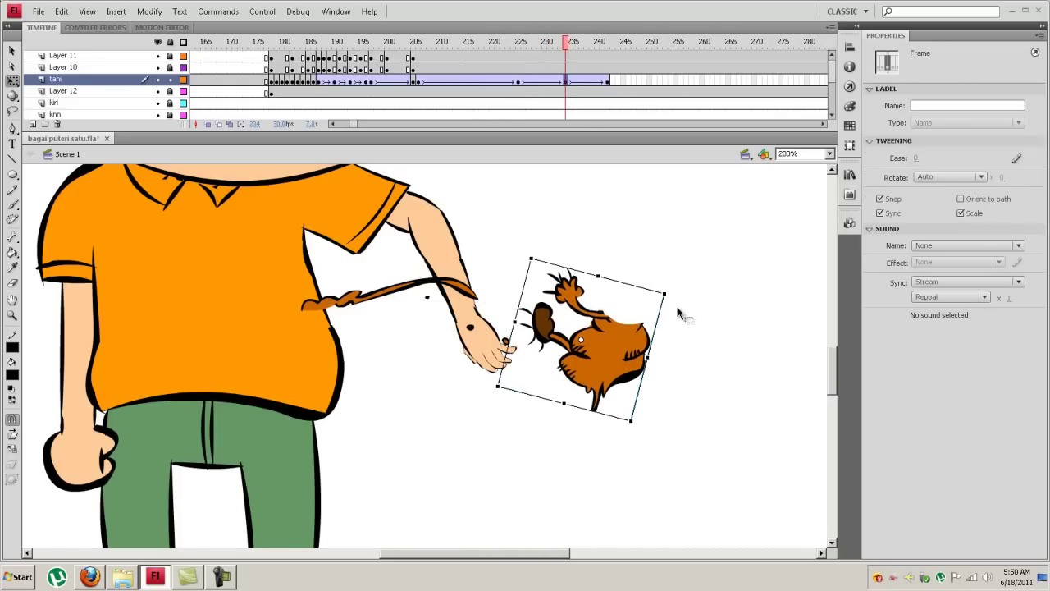
left_click_drag(673, 288, 667, 321)
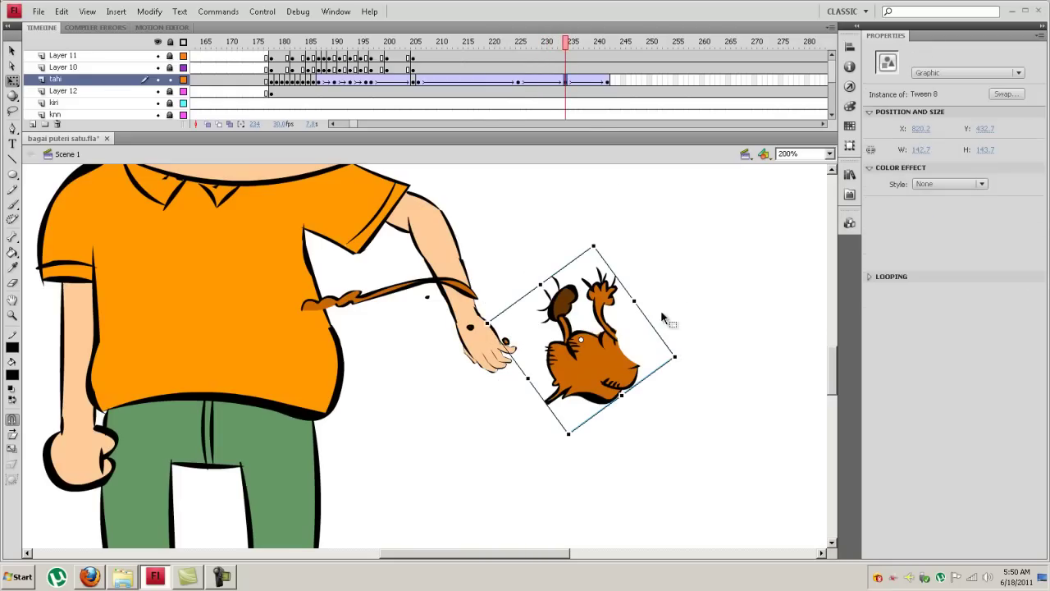
Rotate the brown figure about half a turn at the frame 242 keyframe and preview the tumbling motion
left_click_drag(576, 46, 609, 90)
left_click(608, 84)
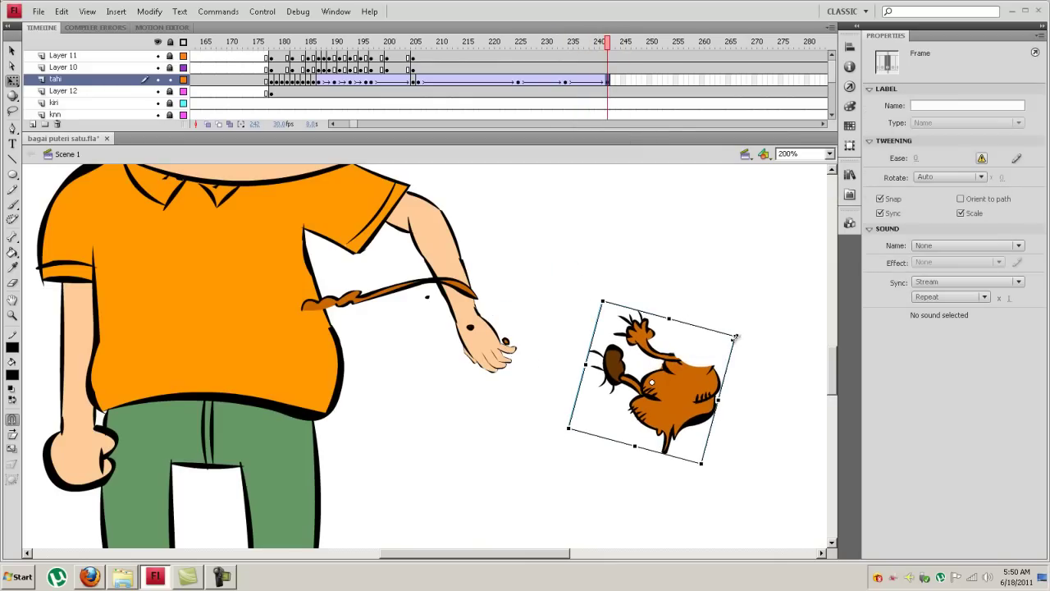
left_click_drag(743, 332, 618, 447)
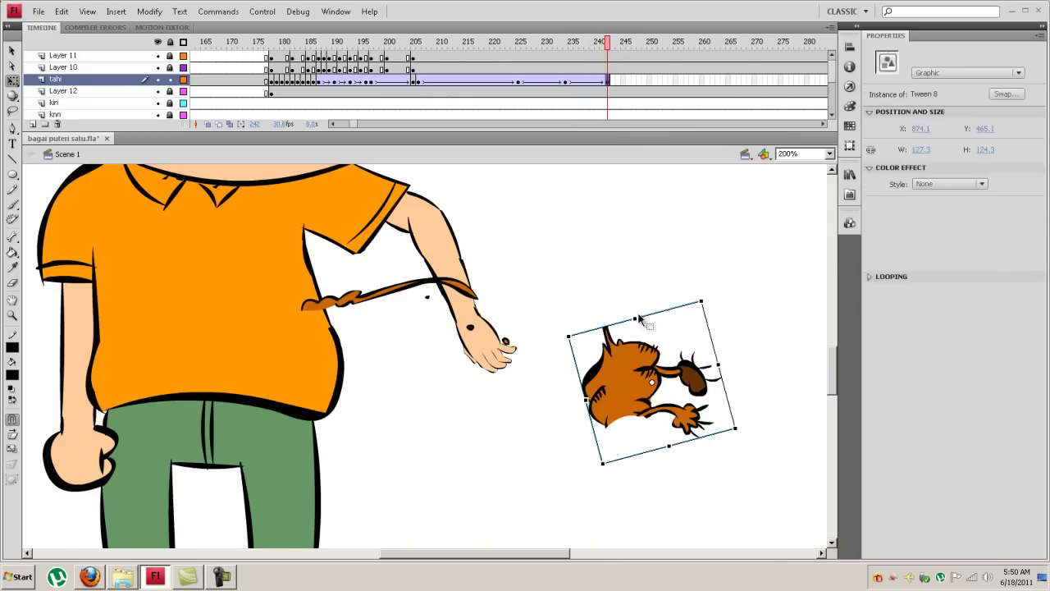
left_click_drag(608, 53, 580, 125)
Open the brown figure's Tween 8 symbol for editing and erase the thin black lines around its foot and hand
double_click(610, 378)
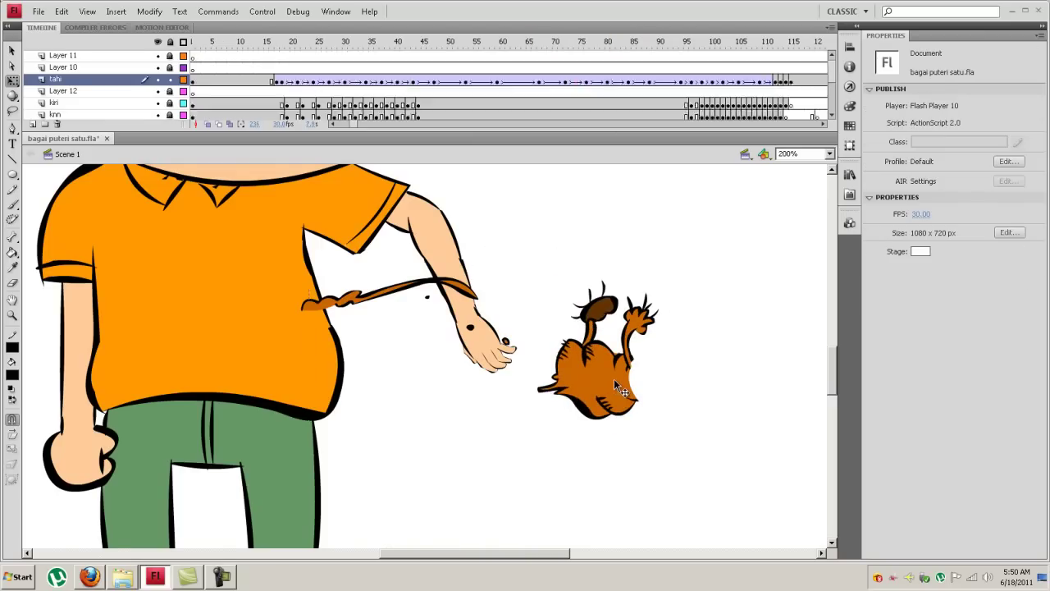
left_click(696, 340)
key("ctrl+=")
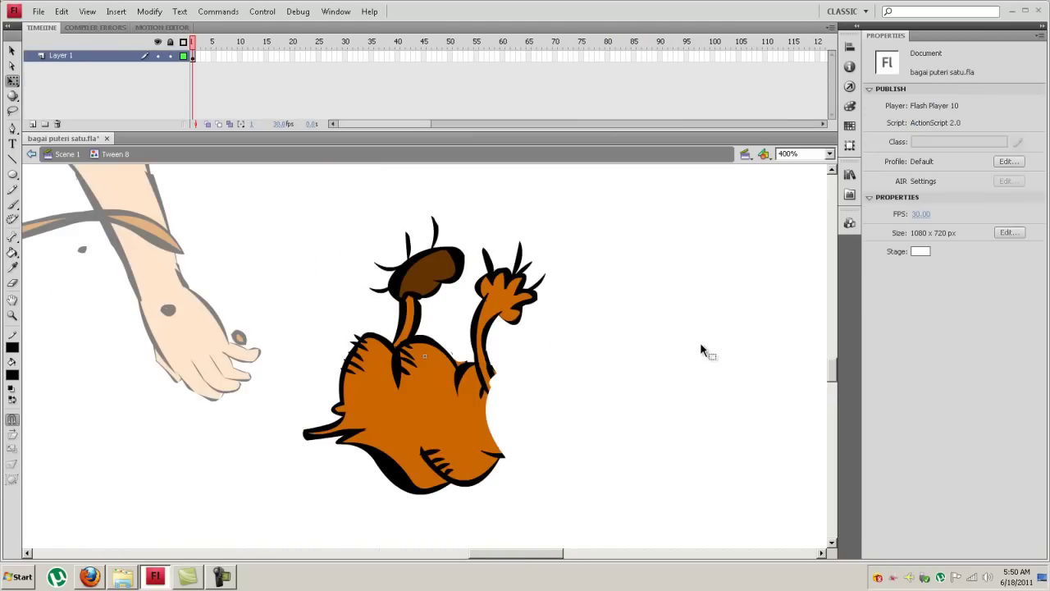
left_click_drag(604, 370, 563, 341)
key("e")
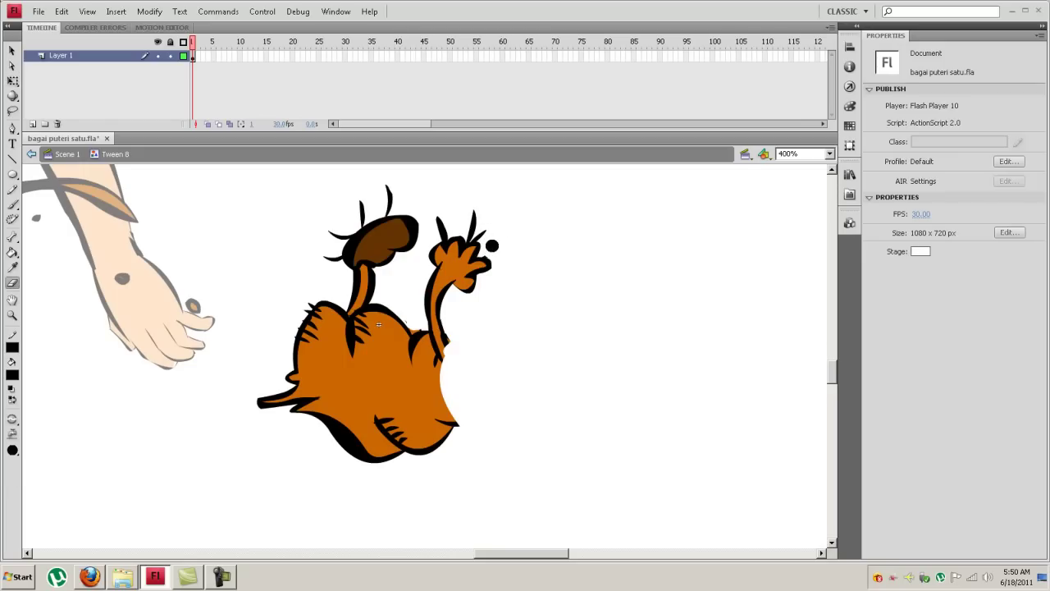
mouse_move(473, 233)
left_mouse_down()
mouse_move(441, 228)
mouse_move(415, 195)
mouse_move(384, 202)
mouse_move(397, 190)
mouse_move(362, 208)
mouse_move(327, 254)
mouse_move(333, 263)
left_mouse_up()
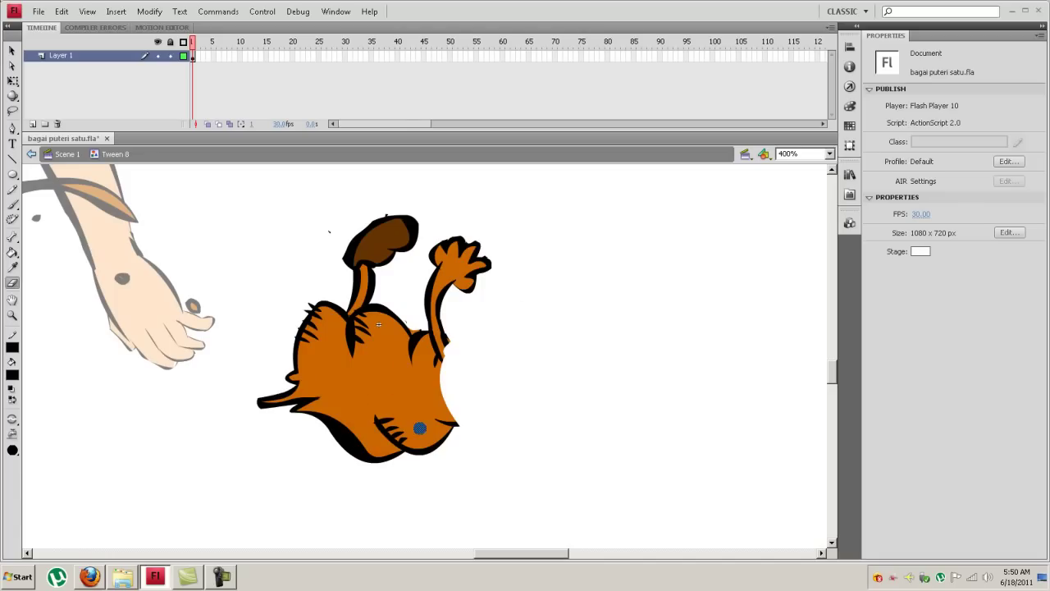
Brush a black outline extending the figure's open end into a curved, pointed tip, and fill it with the body's orange-brown
key("b")
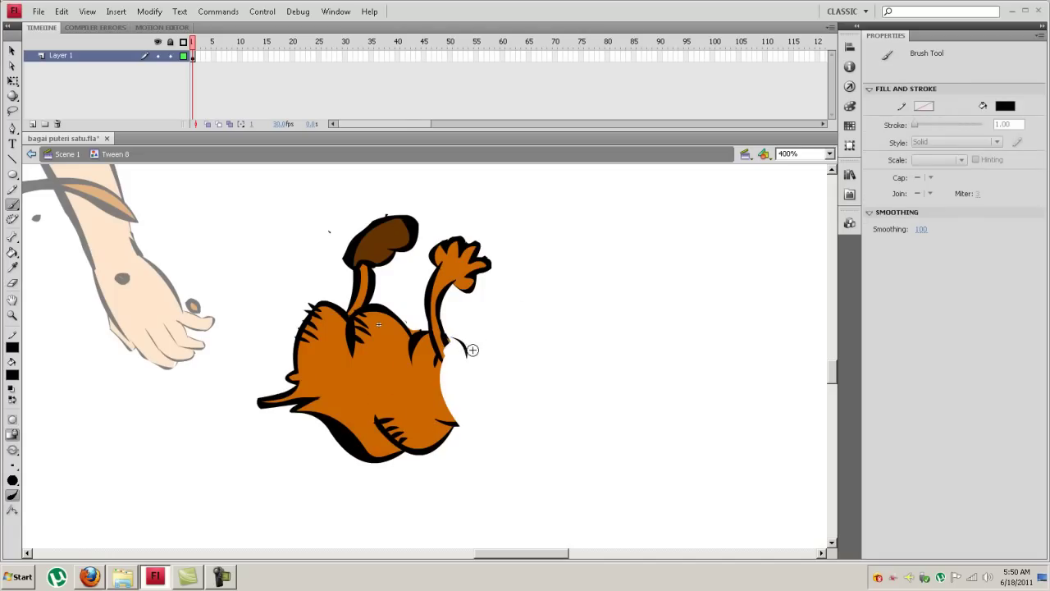
left_click_drag(500, 378, 499, 371)
left_click_drag(559, 384, 485, 382)
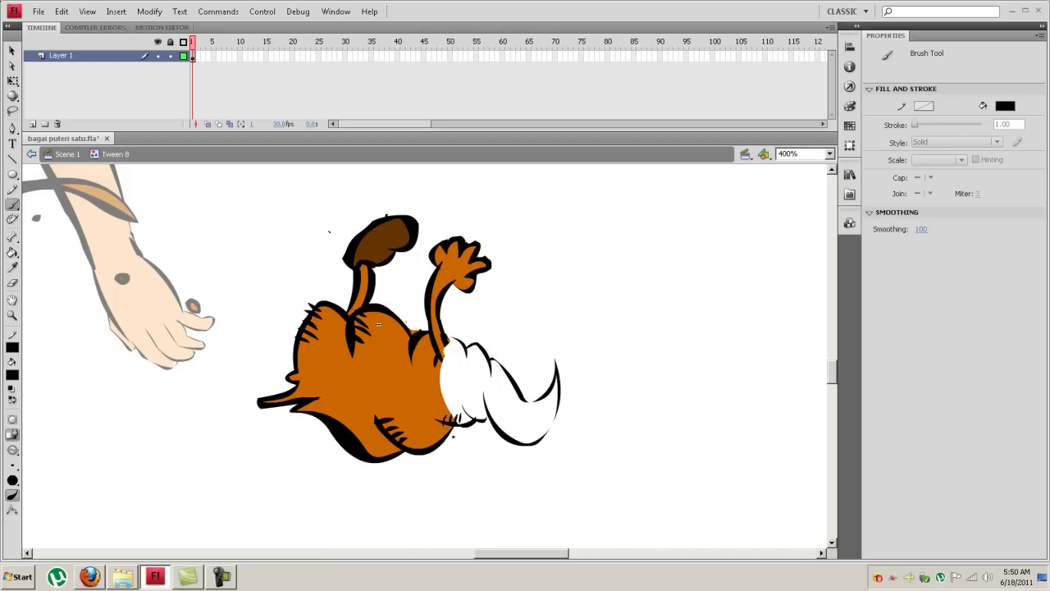
key("i")
left_click(443, 402)
left_click(460, 367)
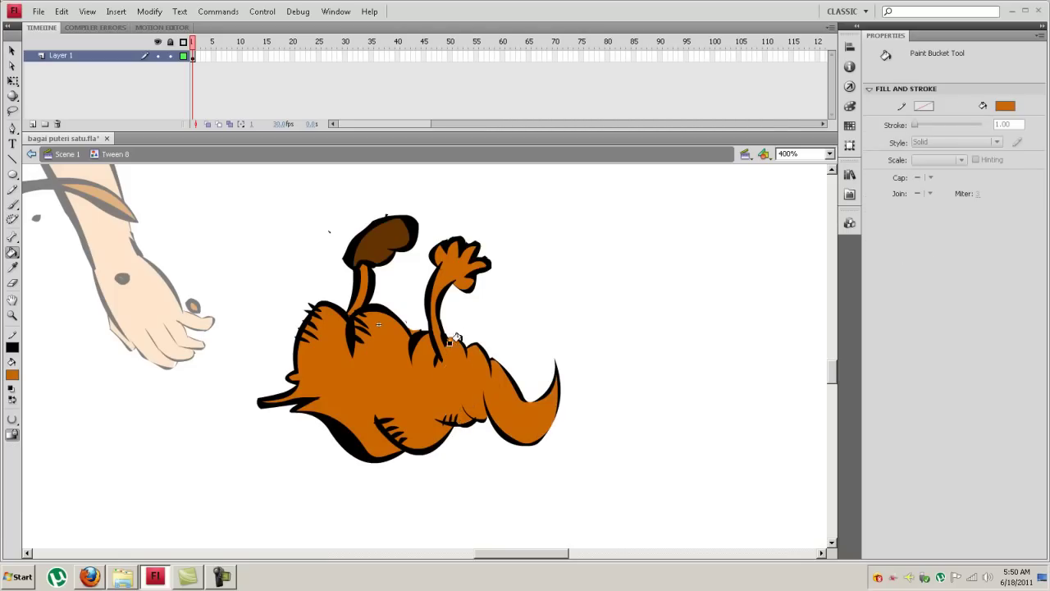
Brush a second, smaller arm and hand in black near the curved tip, and fill both with the body's orange-brown
key("i")
left_click(482, 352)
key("b")
mouse_move(488, 353)
left_mouse_down()
mouse_move(514, 324)
mouse_move(507, 308)
left_mouse_up()
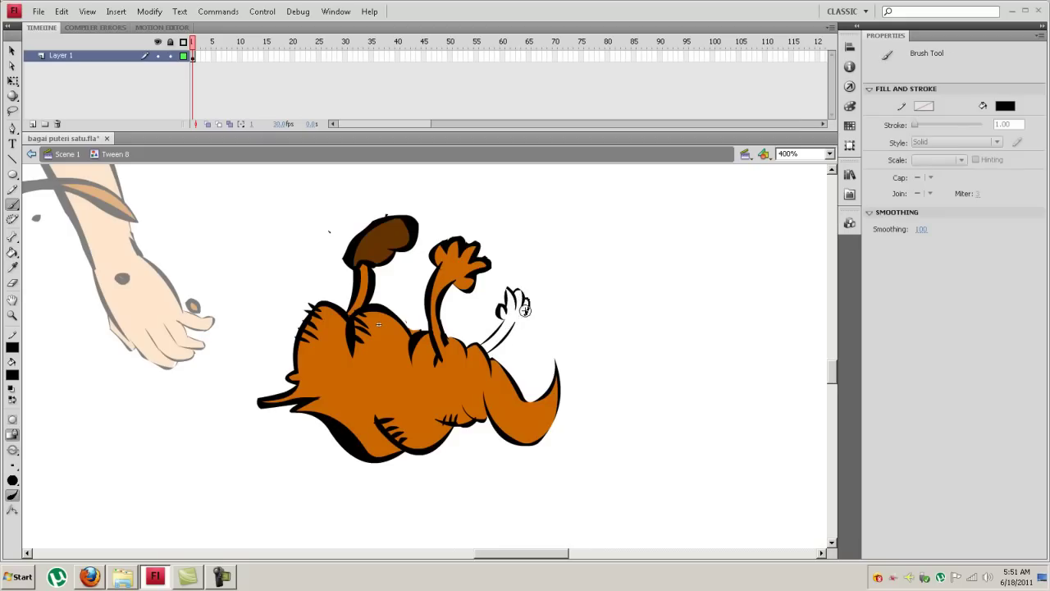
key("i")
left_click(484, 356)
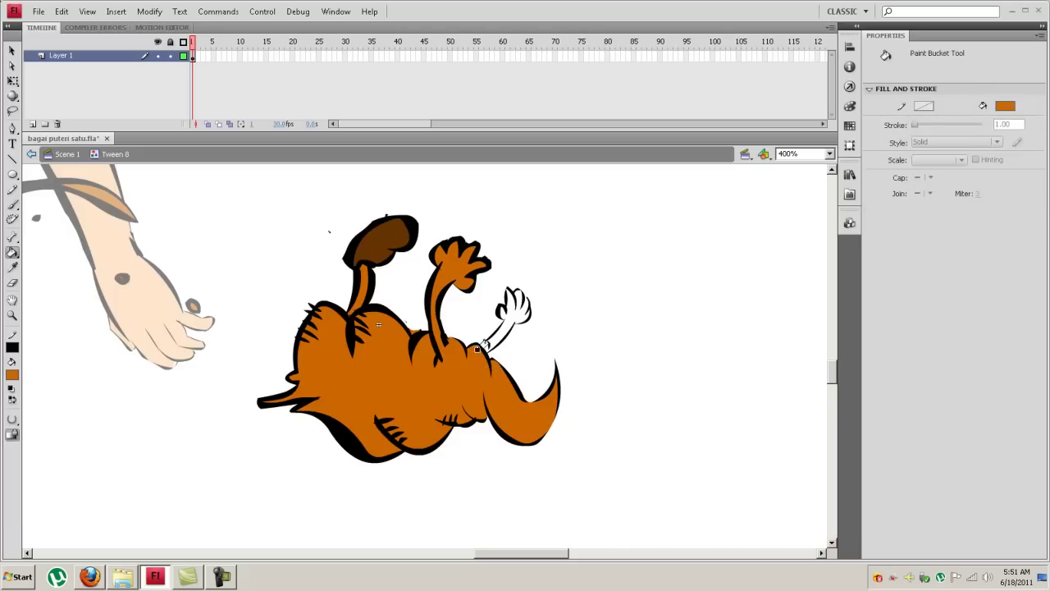
left_click(491, 343)
left_click(513, 300)
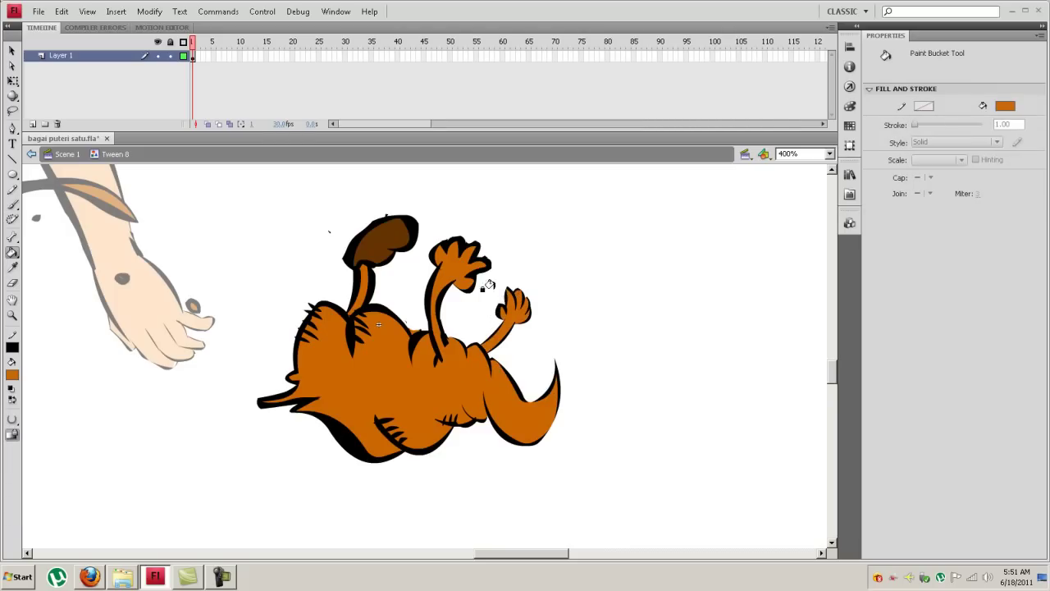
Brush the black outline of a second leg and foot beside the figure's existing leg
key("i")
left_click(358, 263)
key("b")
left_click_drag(337, 303, 306, 270)
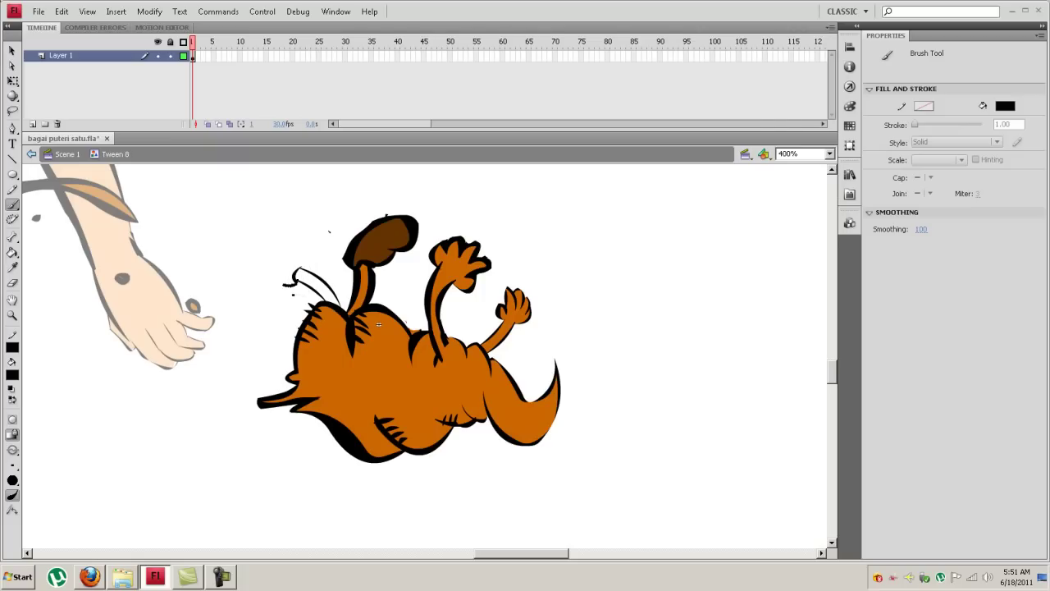
left_click_drag(289, 220, 295, 244)
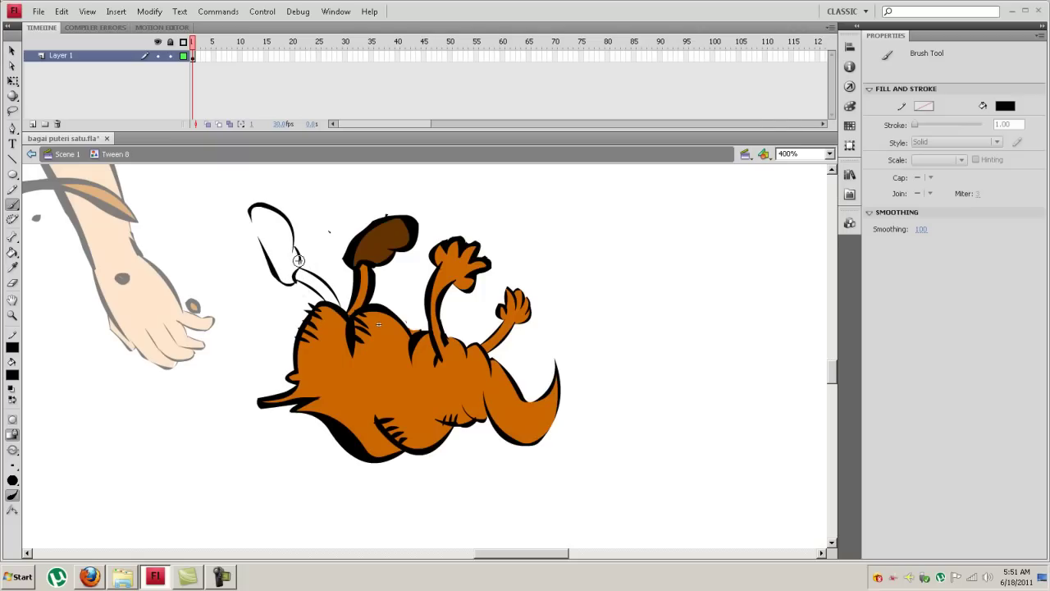
Fill the new leg with the body's orange-brown and its foot with the existing foot's dark brown
left_click(390, 281)
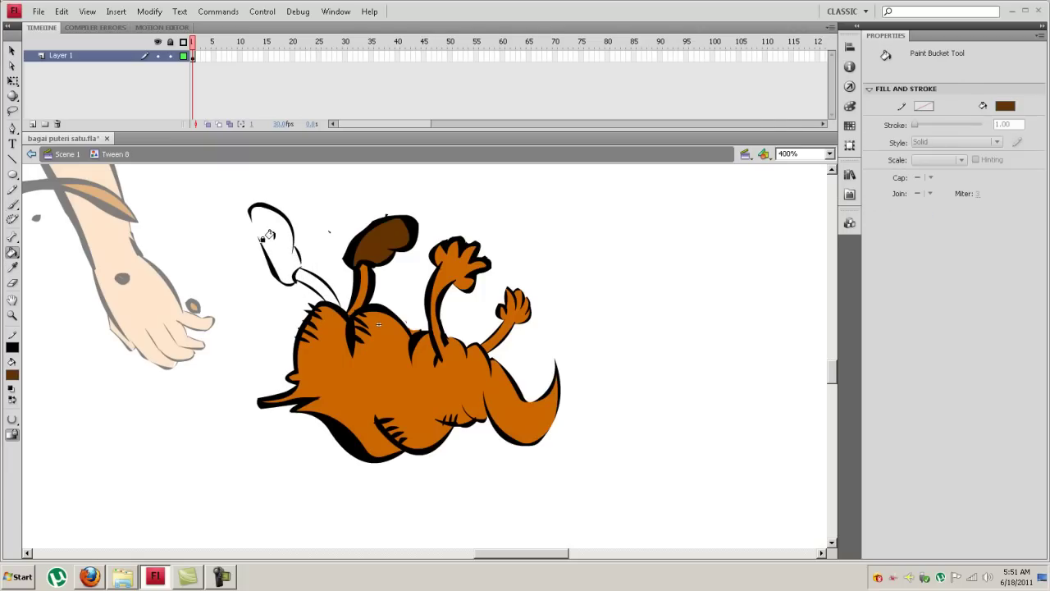
key("i")
left_click(358, 289)
left_click(313, 284)
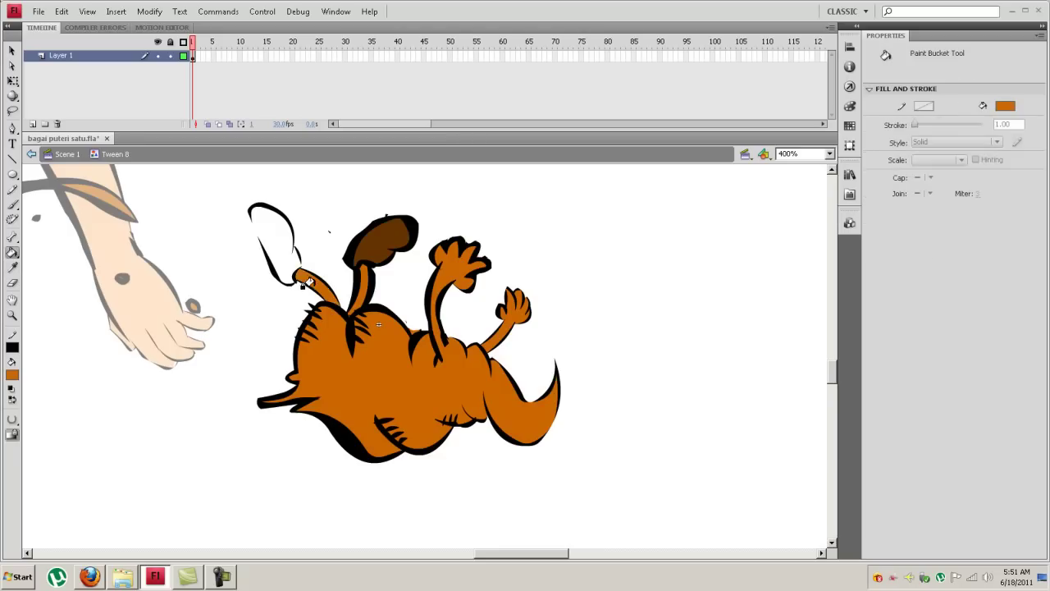
key("i")
left_click(12, 374)
left_click(360, 258)
key("k")
key("b")
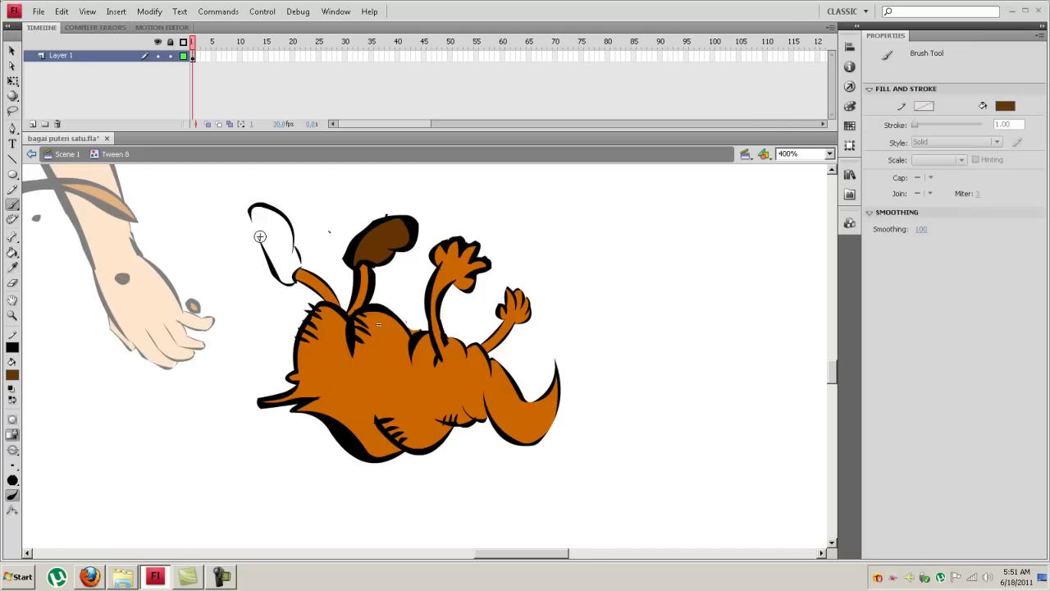
key("k")
left_click(274, 236)
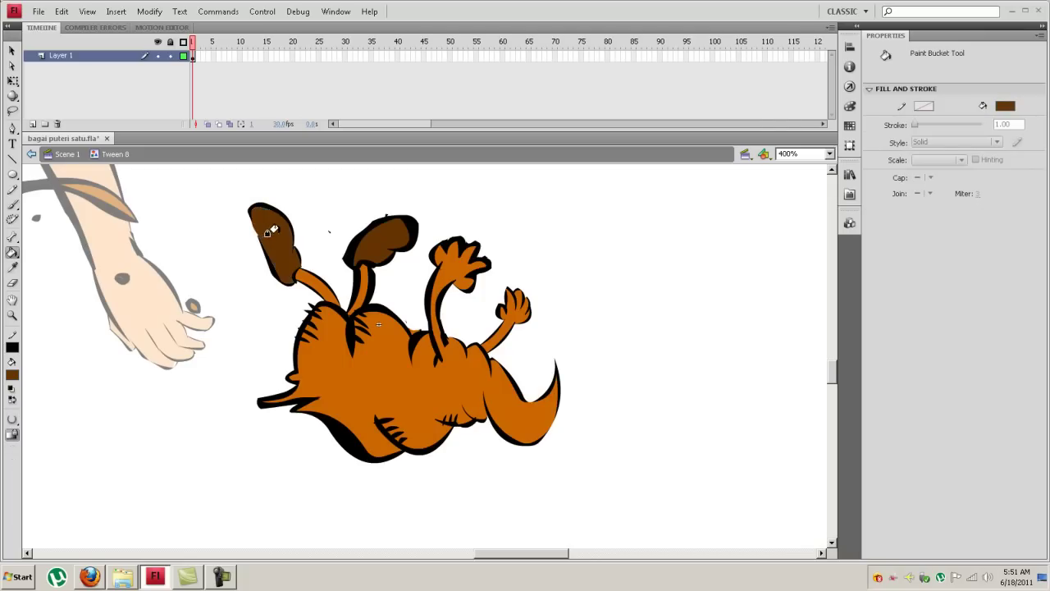
Return from the figure's symbol to the main scene and go back through the fall to frame 206
key("ctrl+minus")
key("ctrl+minus")
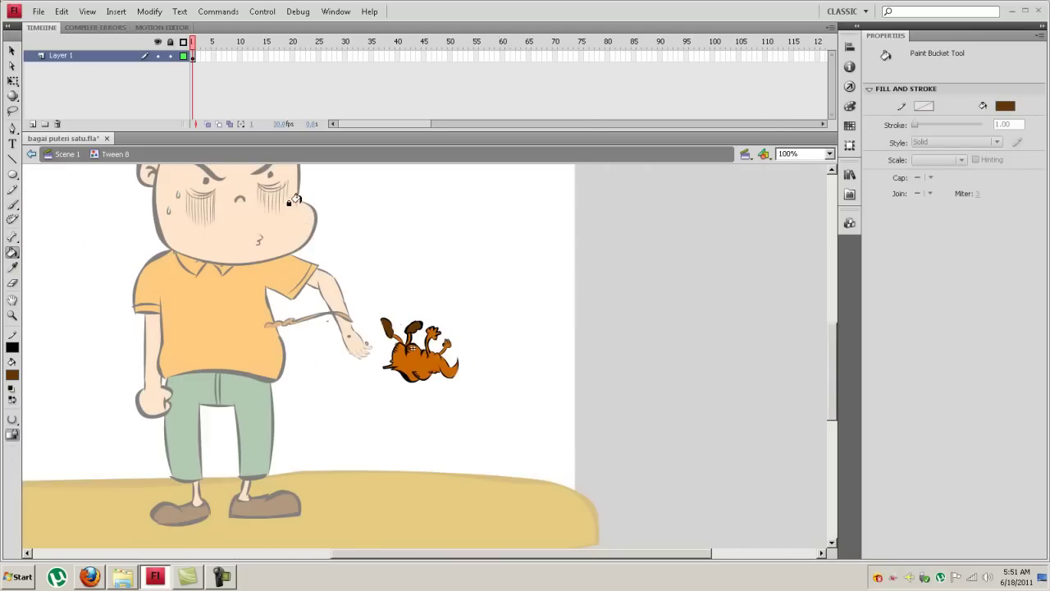
left_click(68, 154)
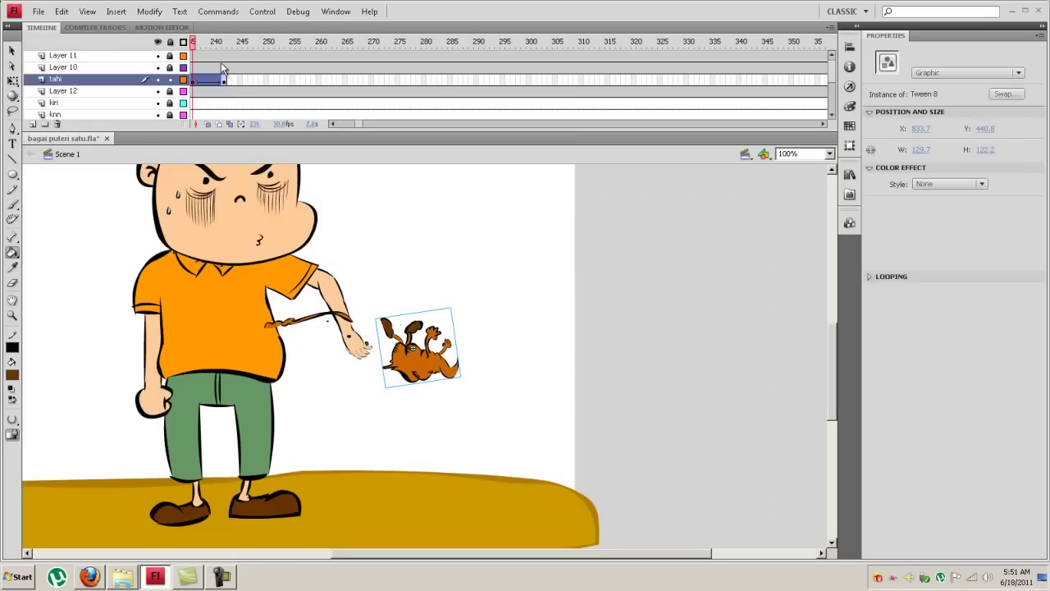
left_click_drag(199, 43, 615, 94)
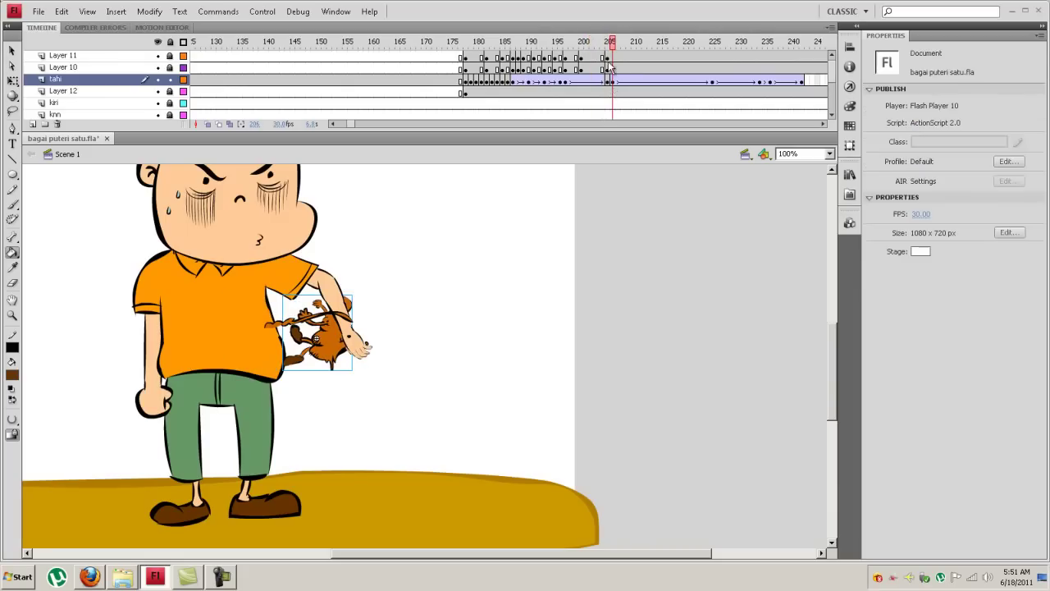
Unlock Layer 11, add a keyframe at frame 206, and move the brown splash from the shirt to just beyond the boy's hand
left_click(608, 55)
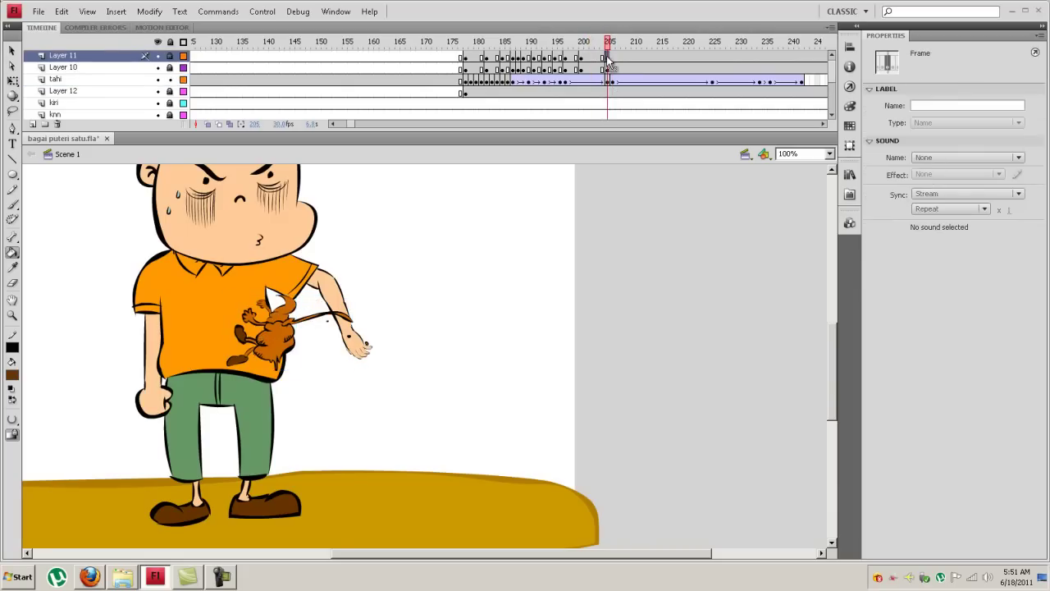
left_click(156, 56)
left_click(156, 57)
mouse_move(609, 45)
left_mouse_down()
mouse_move(577, 42)
mouse_move(613, 46)
left_mouse_up()
left_click(612, 57)
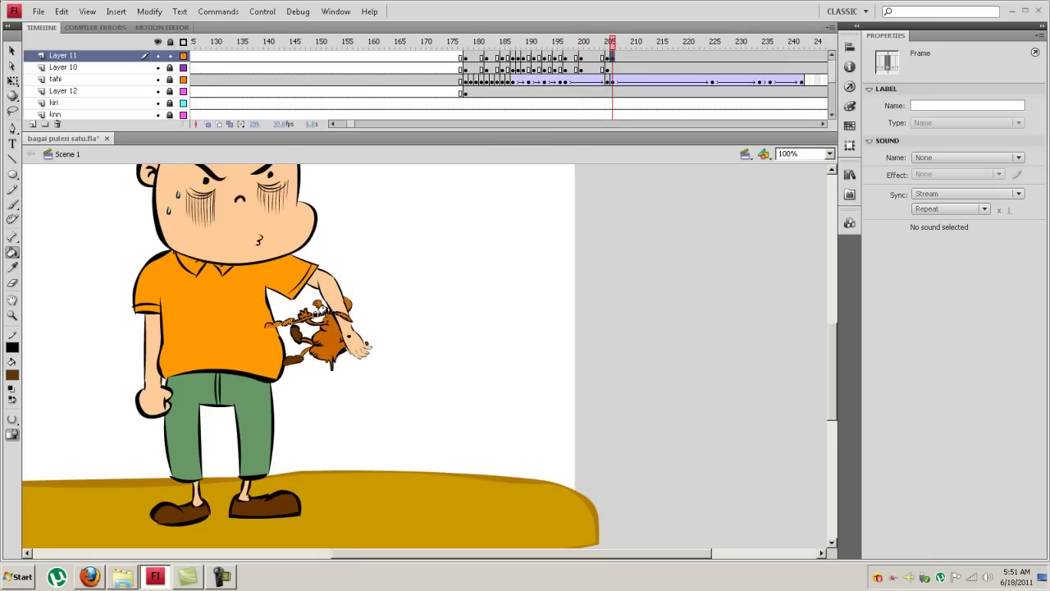
left_click_drag(315, 336, 401, 300)
mouse_move(617, 47)
left_mouse_down()
mouse_move(604, 51)
mouse_move(638, 55)
mouse_move(623, 56)
left_mouse_up()
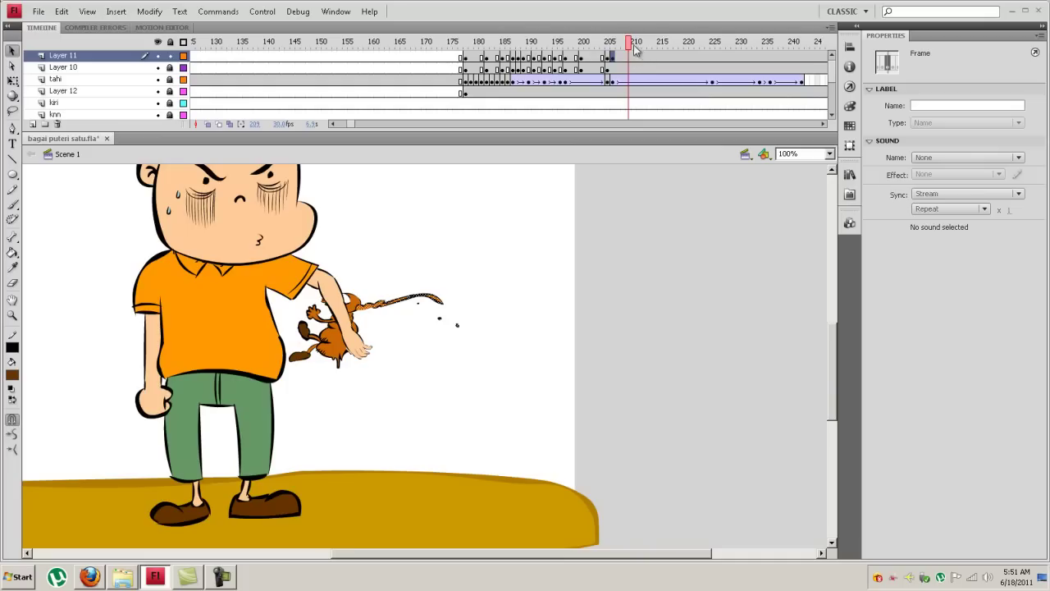
Add an end keyframe on Layer 11, create a classic tween from frame 206, and remove one frame so it ends at frame 242
left_click(804, 59)
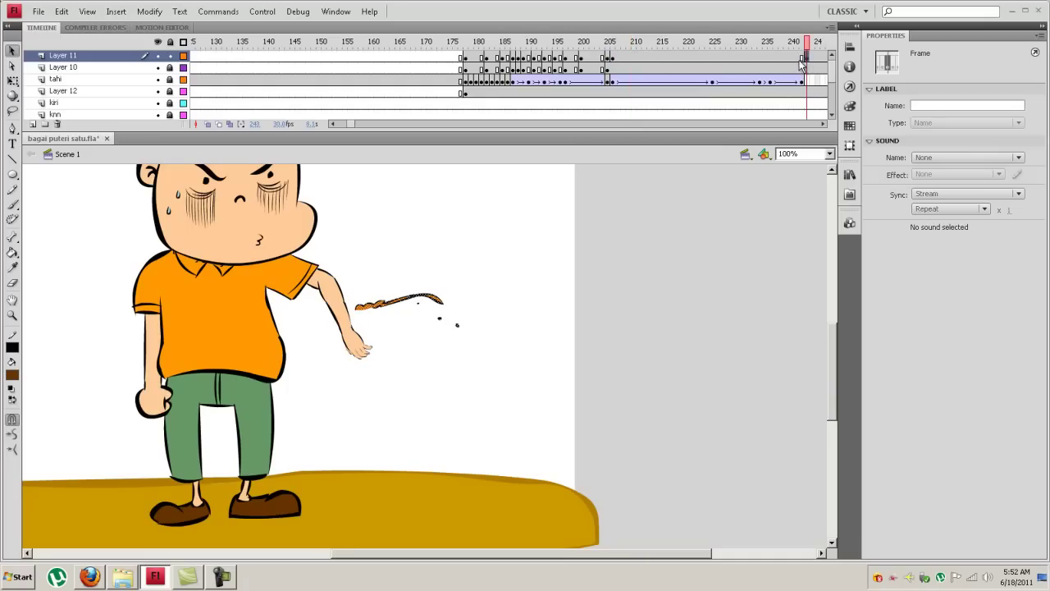
left_click(800, 59)
right_click(785, 61)
left_click(804, 84)
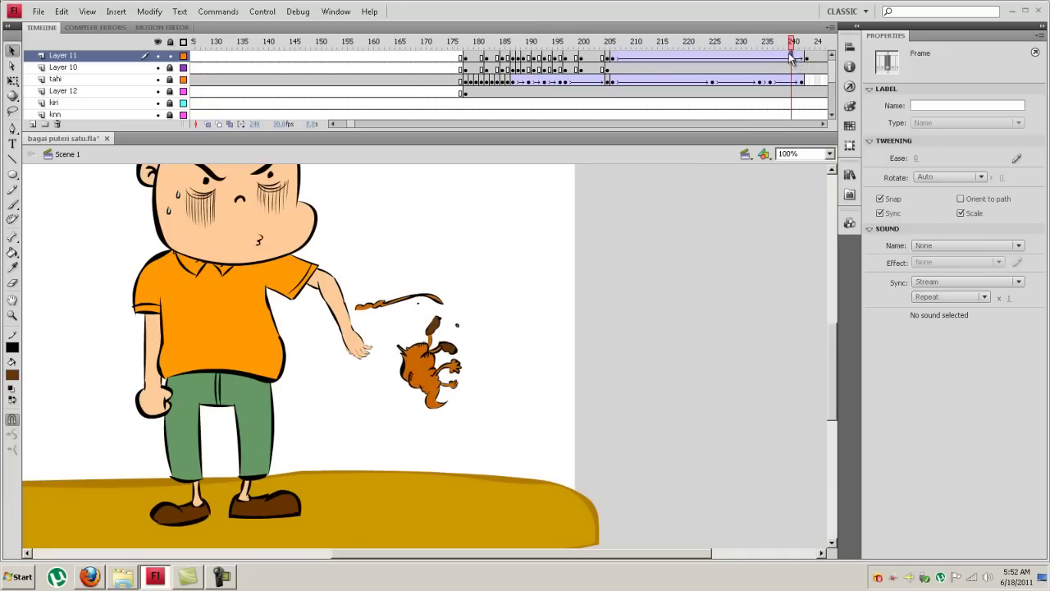
right_click(787, 58)
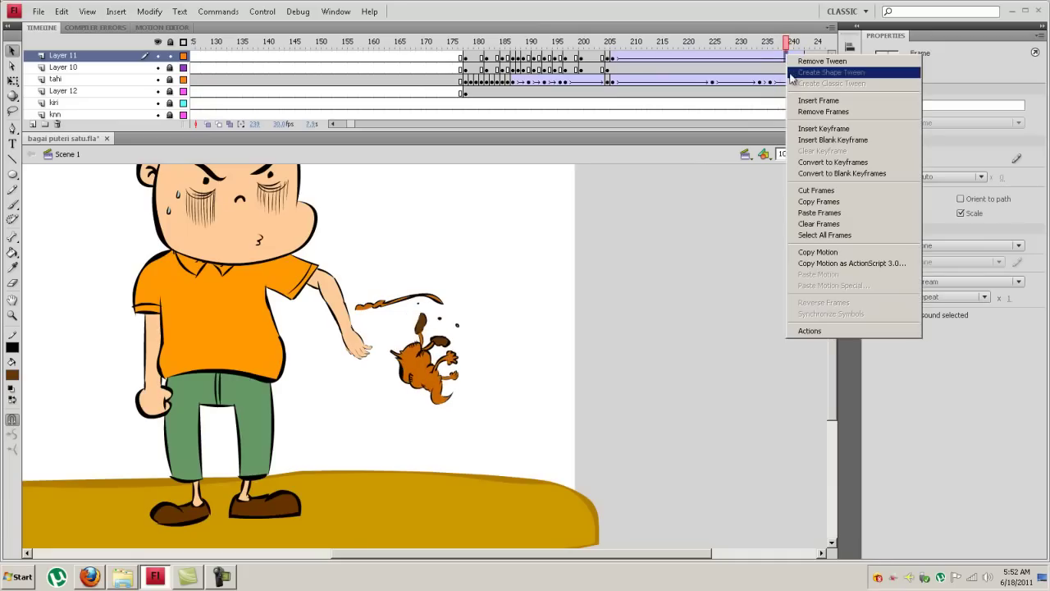
left_click(804, 111)
At frame 242 on Layer 11, move the splash past the stage's right edge, just above the ground
left_click(802, 59)
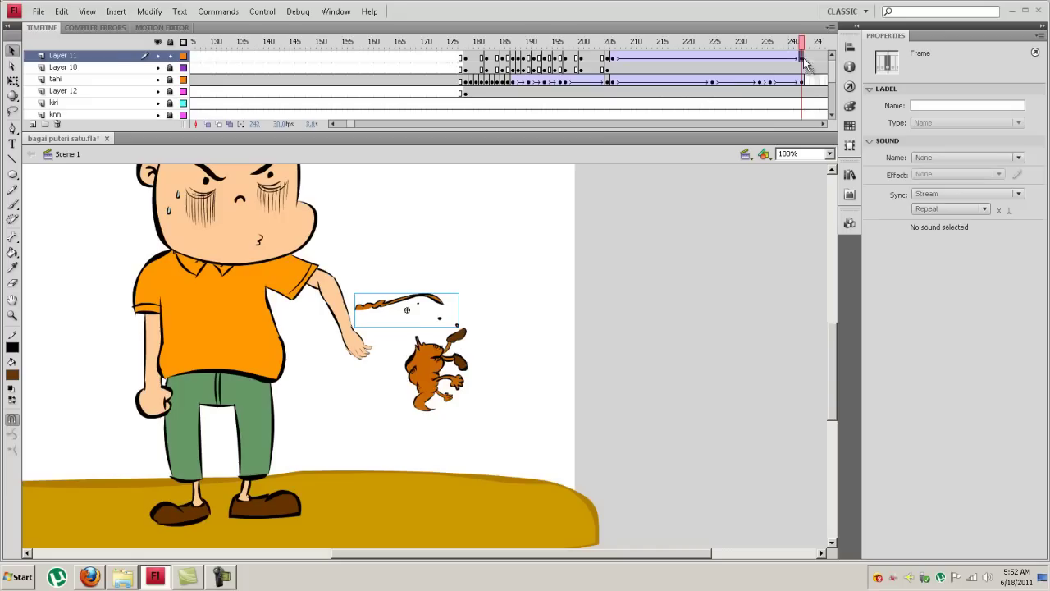
left_click_drag(440, 306, 568, 344)
left_click_drag(797, 45, 827, 79)
left_click(801, 59)
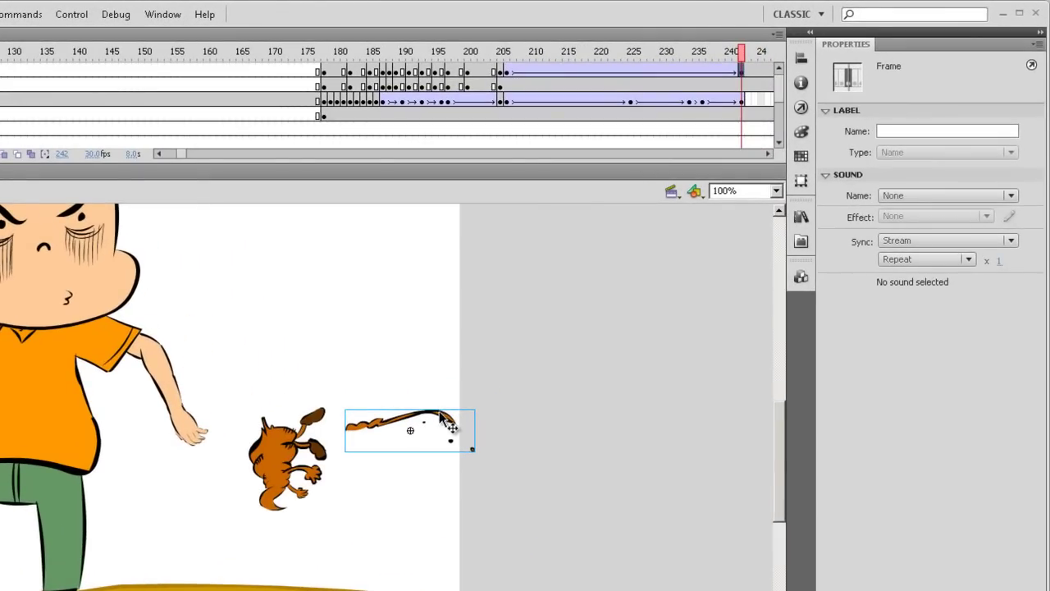
left_click_drag(450, 425, 545, 547)
Scrub back through the tweened fall and splash, and test the movie to check the animation
left_click_drag(743, 54, 365, 119)
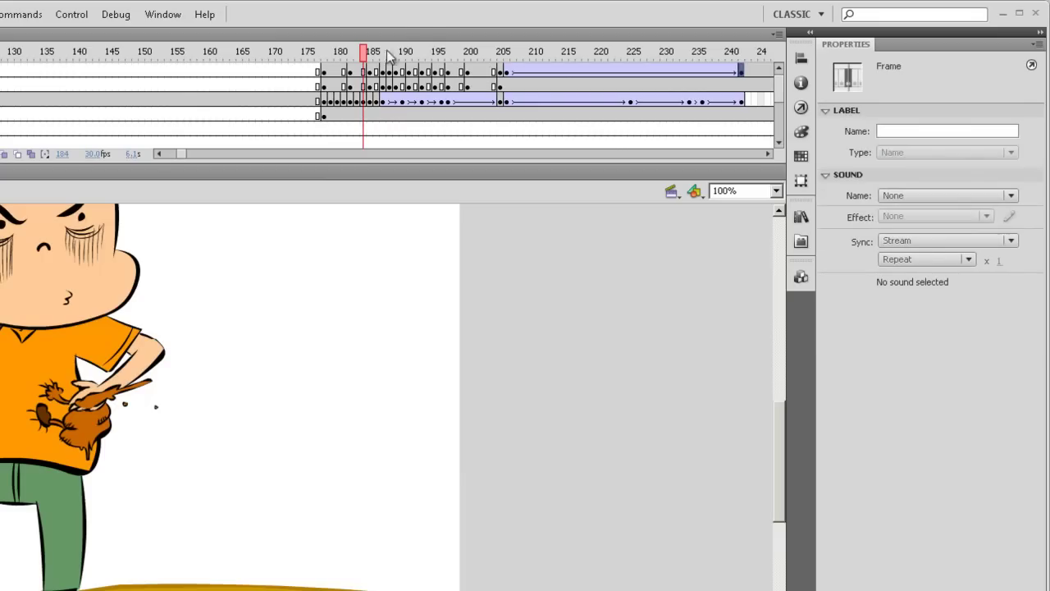
key("ctrl+Return")
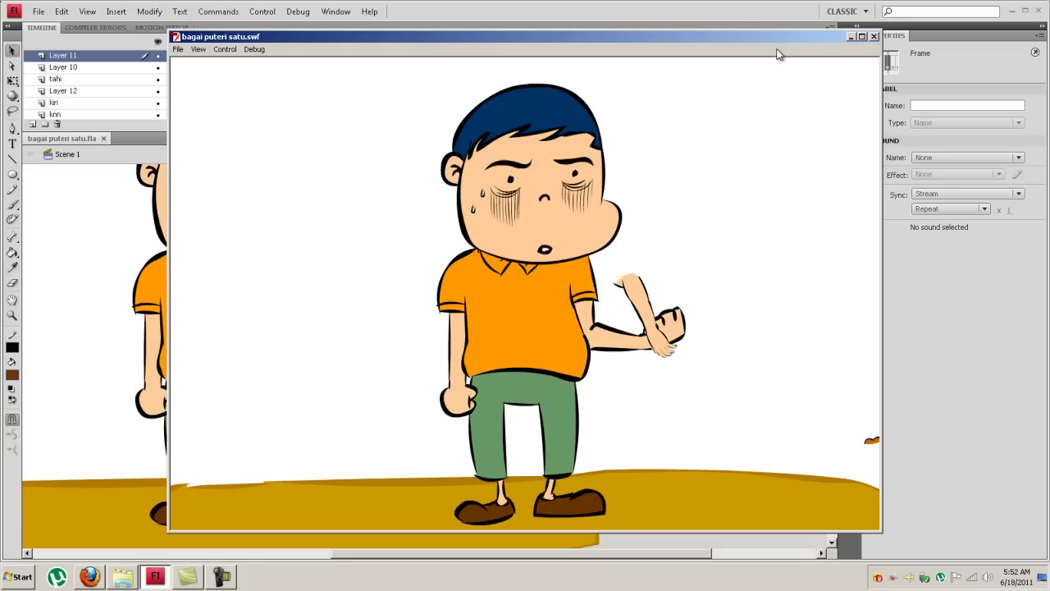
left_click(875, 36)
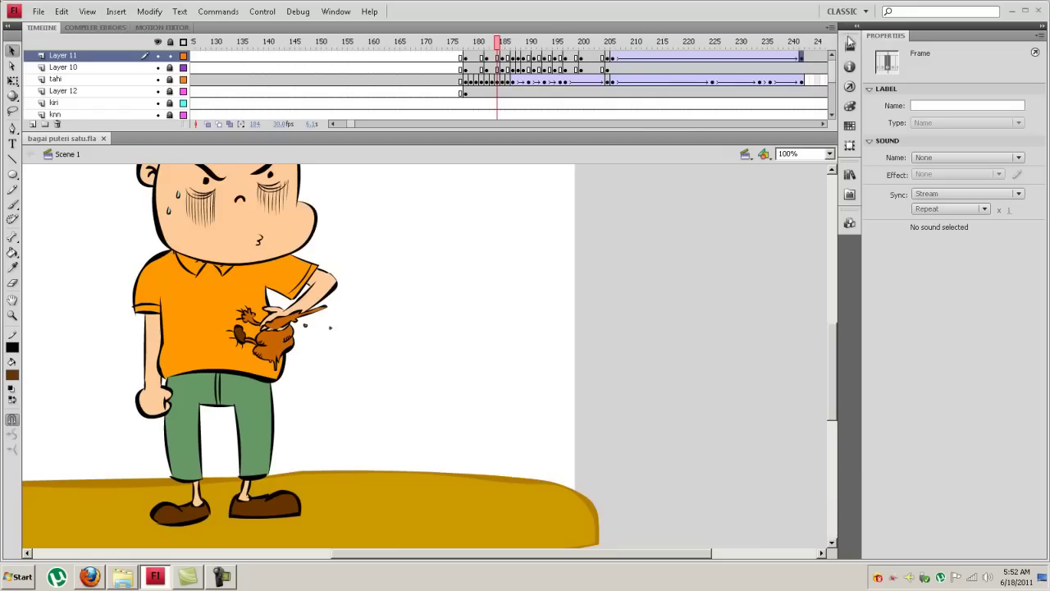
Add a new layer above Layer 11 with a keyframe at frame 178, and lock Layer 11
left_click_drag(500, 42, 474, 43)
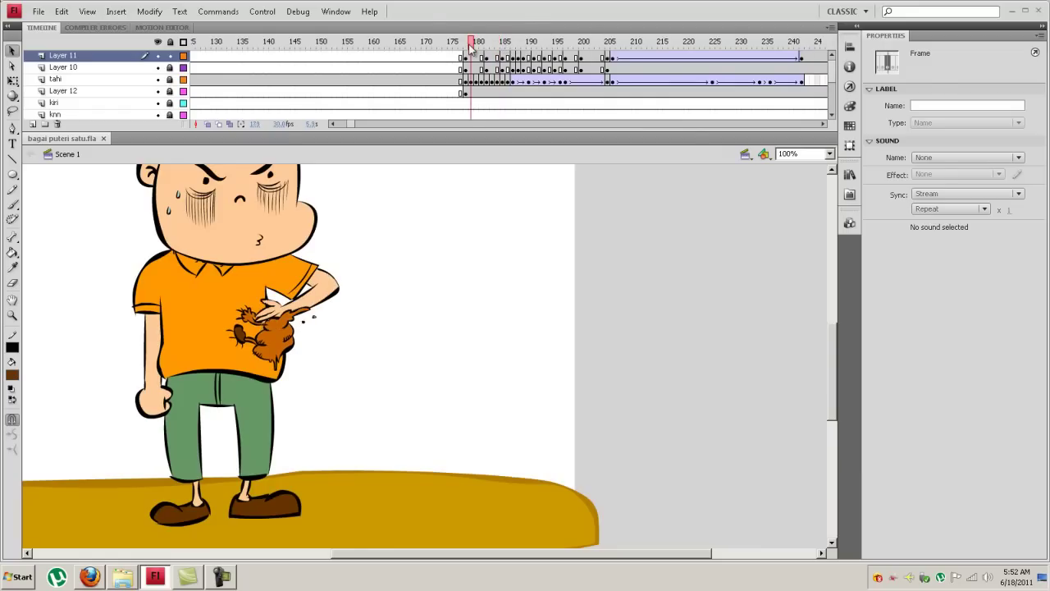
left_click(33, 124)
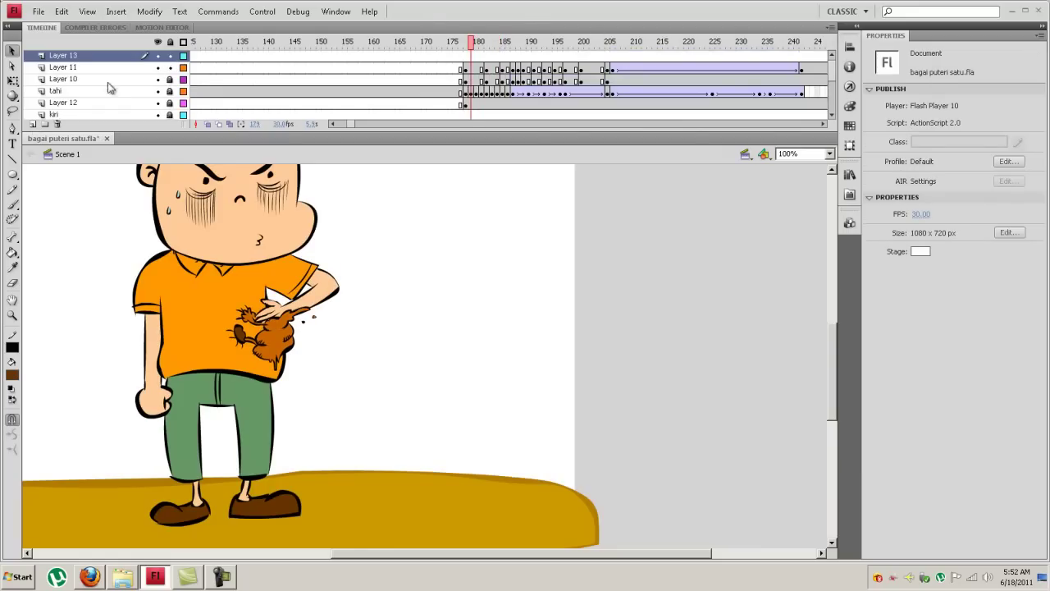
left_click(467, 55)
key("F6")
left_click(169, 55)
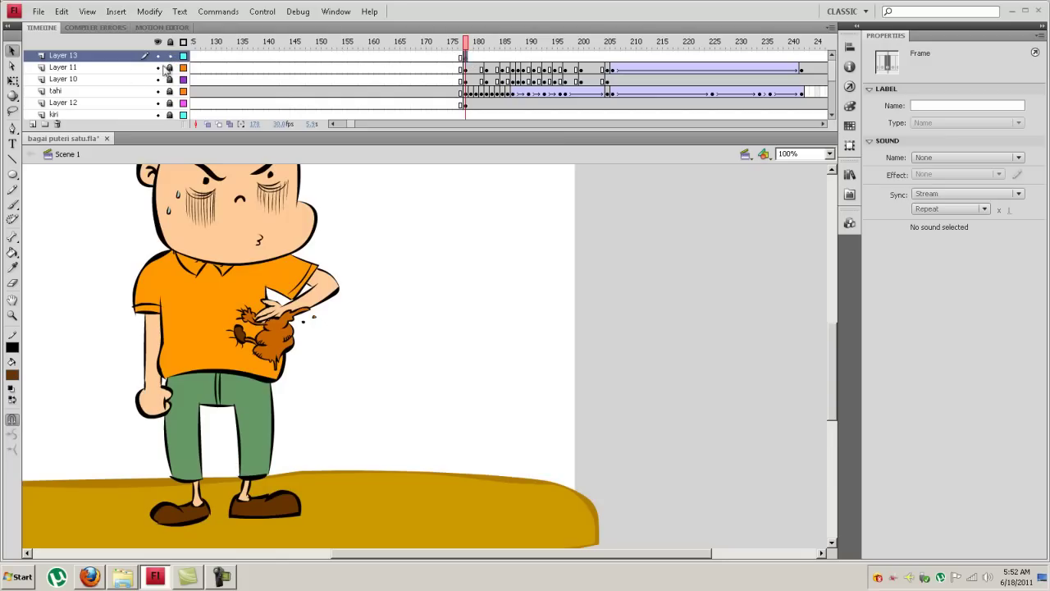
With the Brush tool in dark brown, handwrite "anda mahukan tutorial ini?" in slanting lines beside the boy
left_click(62, 205)
left_click(12, 204)
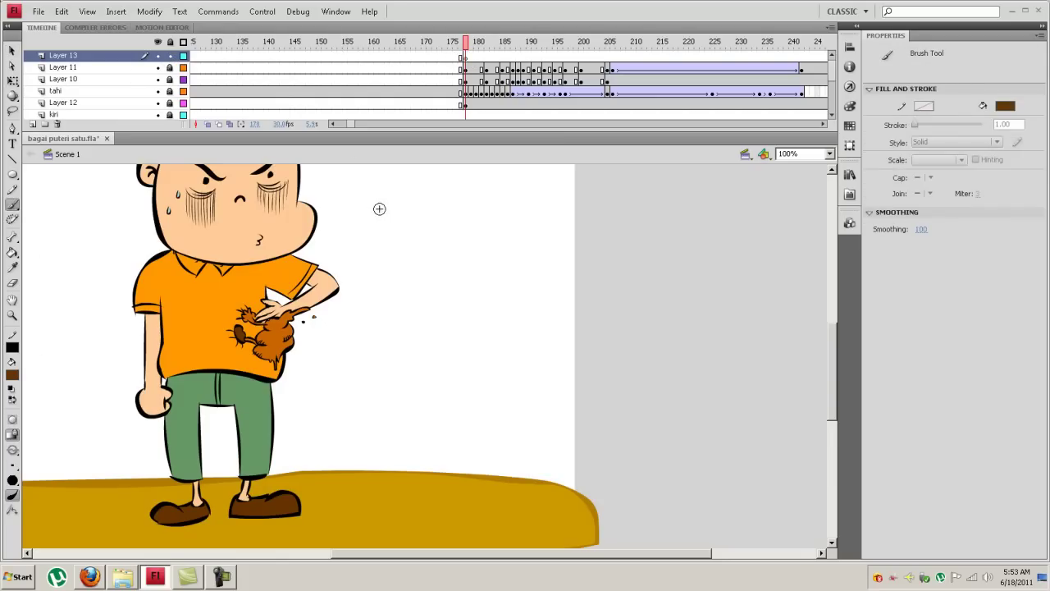
left_click_drag(351, 221, 359, 243)
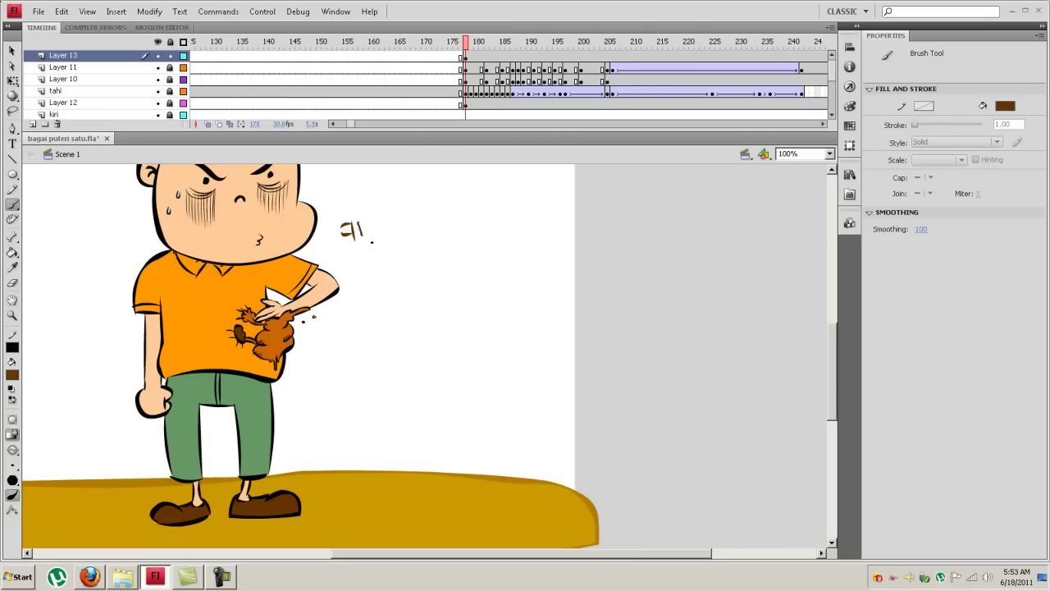
left_click_drag(385, 218, 389, 230)
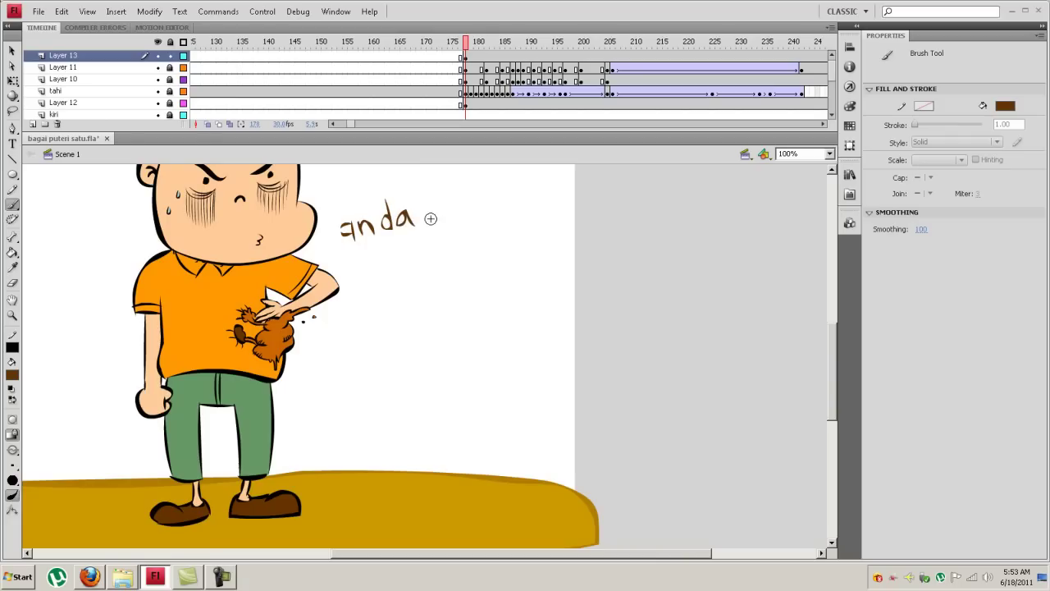
left_click_drag(387, 270, 418, 251)
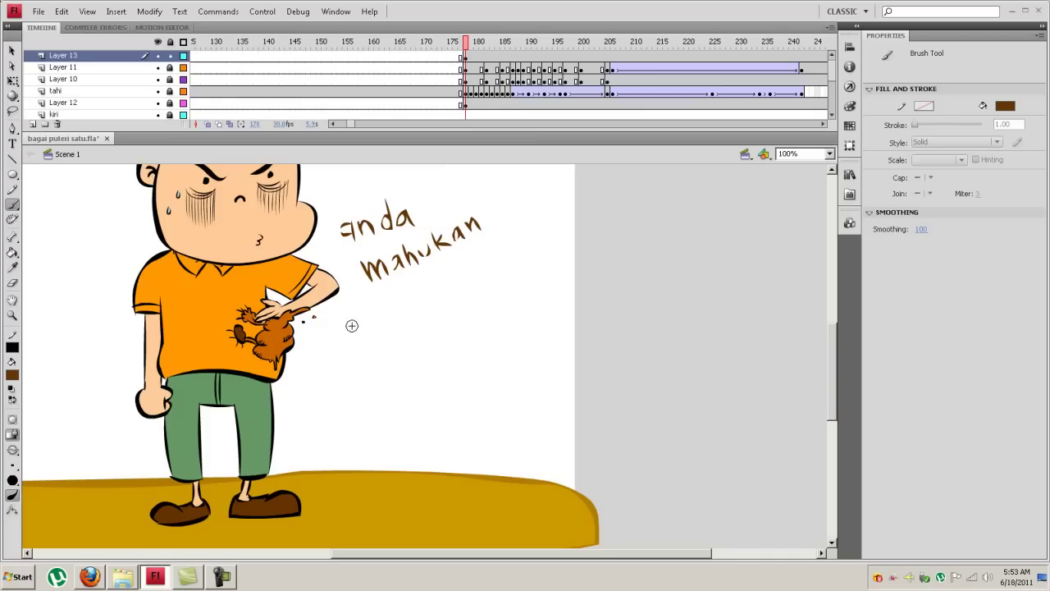
mouse_move(371, 320)
left_mouse_down()
mouse_move(397, 325)
mouse_move(396, 305)
mouse_move(428, 285)
mouse_move(465, 276)
mouse_move(452, 281)
mouse_move(461, 284)
mouse_move(455, 278)
mouse_move(533, 247)
left_mouse_up()
key("ctrl+z")
left_click(541, 260)
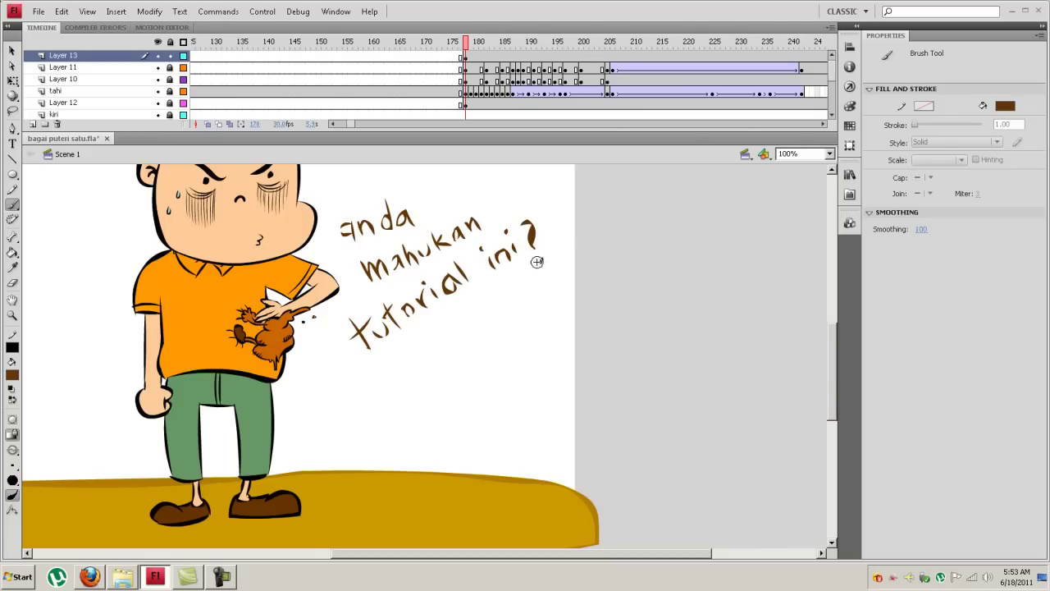
Handwrite "beli kat aku" and "10 hengget" in dark brown below the question
mouse_move(363, 375)
left_mouse_down()
mouse_move(401, 406)
mouse_move(415, 370)
left_mouse_up()
mouse_move(417, 355)
left_mouse_down()
mouse_move(433, 374)
mouse_move(422, 357)
mouse_move(442, 341)
mouse_move(456, 353)
mouse_move(479, 307)
mouse_move(481, 318)
mouse_move(482, 305)
mouse_move(537, 318)
mouse_move(528, 296)
mouse_move(542, 310)
mouse_move(558, 286)
left_mouse_up()
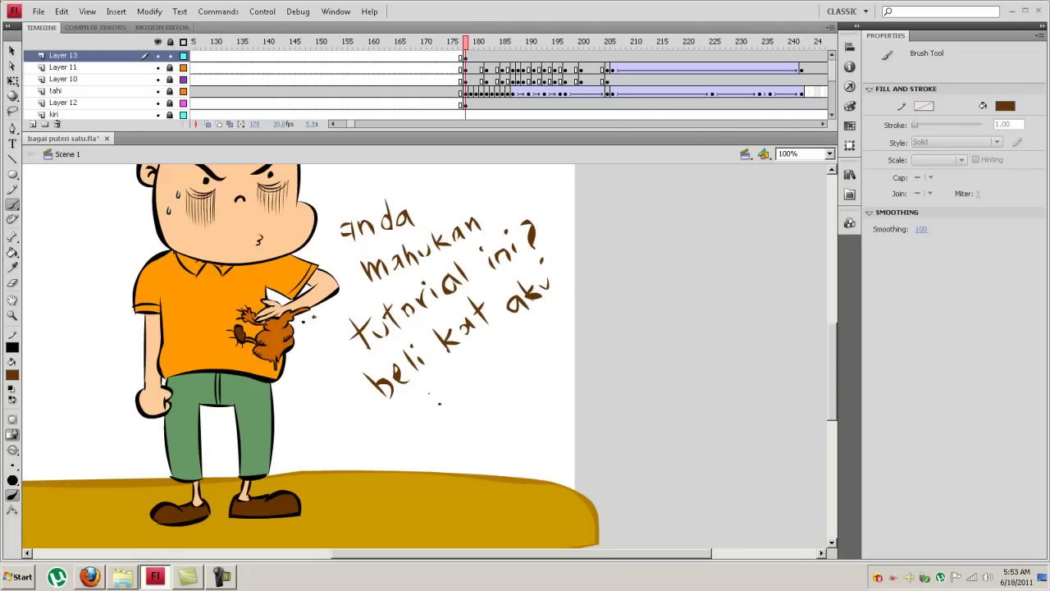
mouse_move(454, 401)
left_mouse_down()
mouse_move(465, 385)
mouse_move(483, 402)
left_mouse_up()
mouse_move(522, 356)
left_mouse_down()
mouse_move(561, 343)
mouse_move(535, 330)
mouse_move(559, 311)
left_mouse_up()
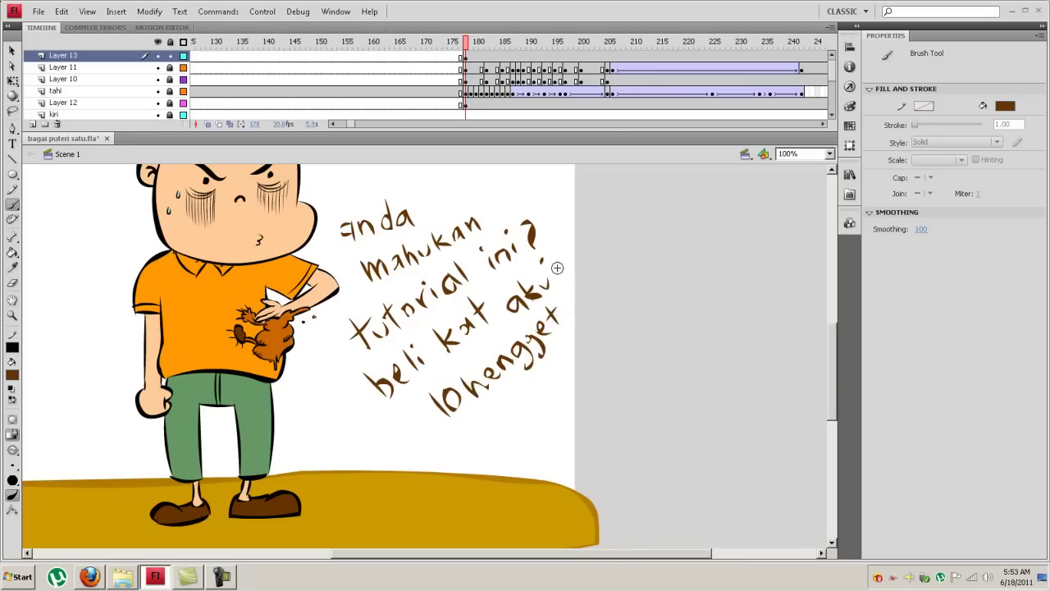
Handwrite the closing lines "Bak sini" and "murah2" in dark brown below the price
left_click_drag(458, 444, 472, 461)
left_click_drag(459, 443, 474, 460)
mouse_move(479, 438)
left_mouse_down()
mouse_move(491, 456)
mouse_move(492, 443)
left_mouse_up()
left_click_drag(493, 421, 492, 430)
mouse_move(514, 400)
left_mouse_down()
mouse_move(509, 413)
mouse_move(538, 400)
left_mouse_up()
left_click(537, 377)
mouse_move(510, 458)
left_mouse_down()
mouse_move(535, 477)
mouse_move(539, 441)
mouse_move(569, 420)
left_mouse_up()
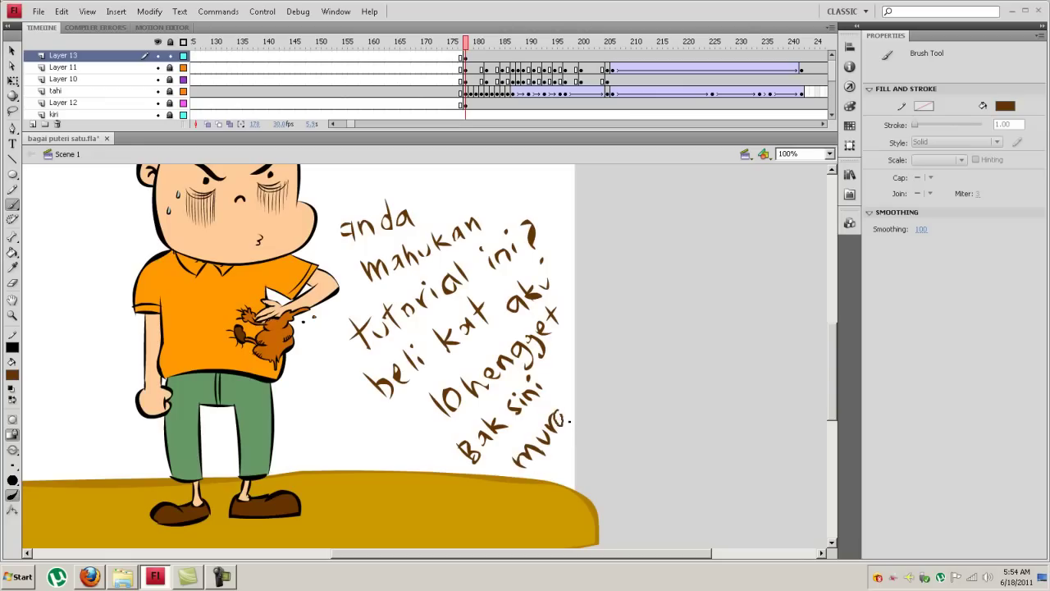
left_click_drag(578, 382, 585, 399)
Brush a dark brown signature with a long diagonal slash outside the stage beside the text, and save the file
left_click_drag(619, 262, 632, 308)
left_click_drag(637, 265, 641, 276)
mouse_move(644, 261)
left_mouse_down()
mouse_move(675, 247)
mouse_move(663, 237)
mouse_move(656, 321)
left_mouse_up()
mouse_move(648, 277)
left_mouse_down()
mouse_move(661, 261)
mouse_move(620, 308)
left_mouse_up()
left_click_drag(700, 240, 621, 308)
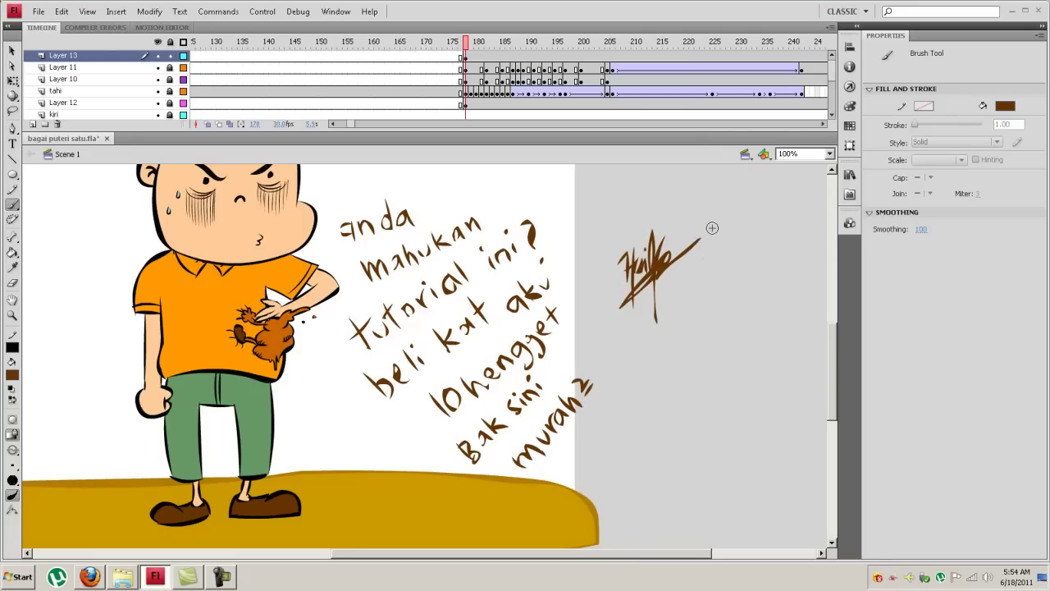
key("ctrl+s")
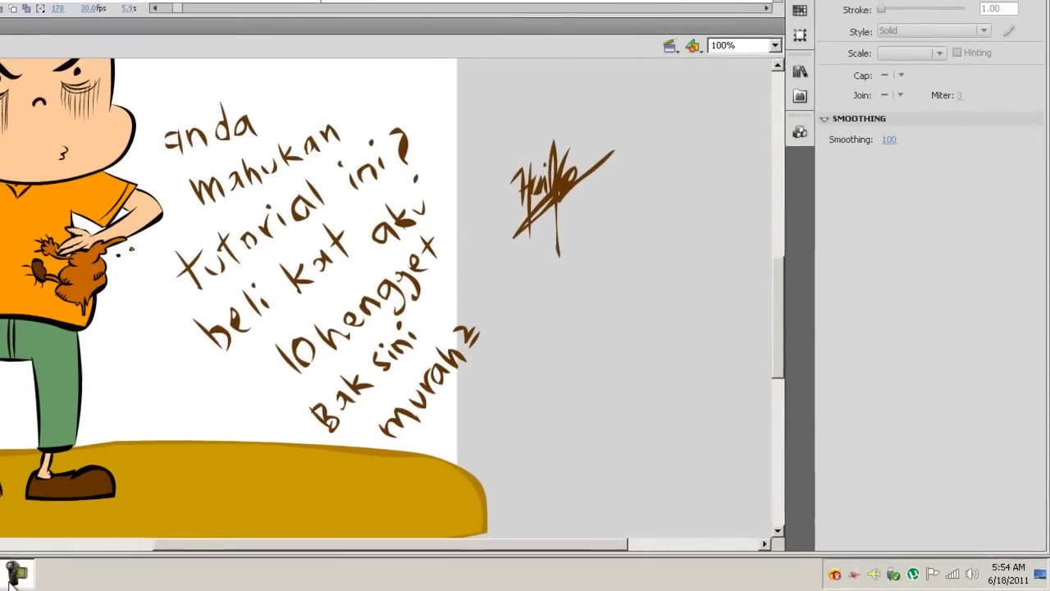
left_click(13, 572)
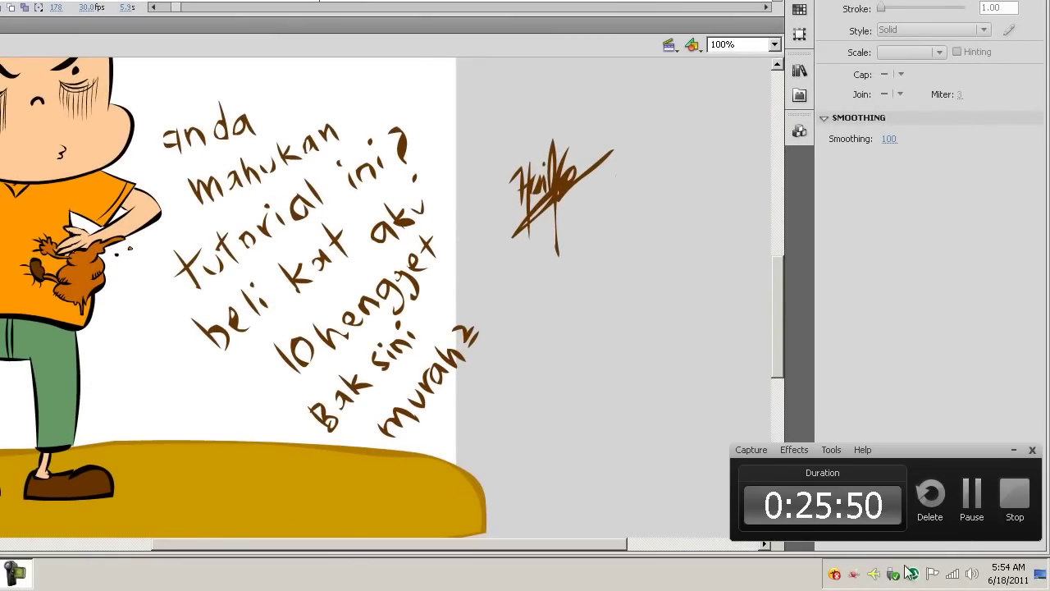